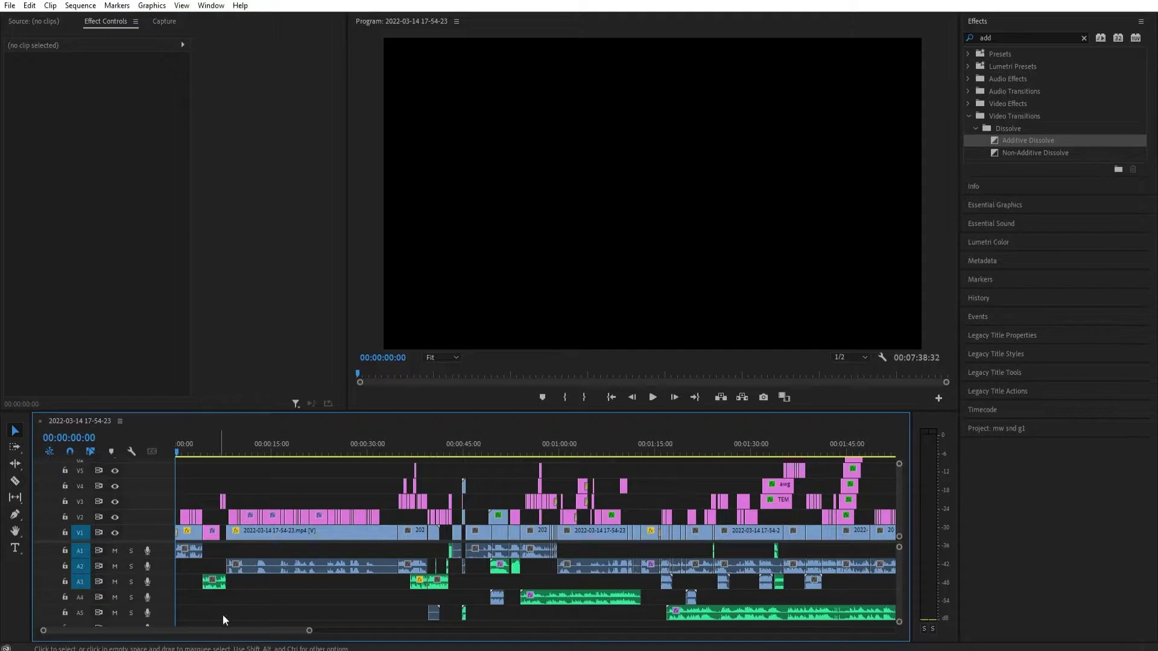
# Replace the existing effects filter with a search for "gen", and clear the search again.
pyautogui.moveTo(310, 630); pyautogui.dragTo(689, 595)
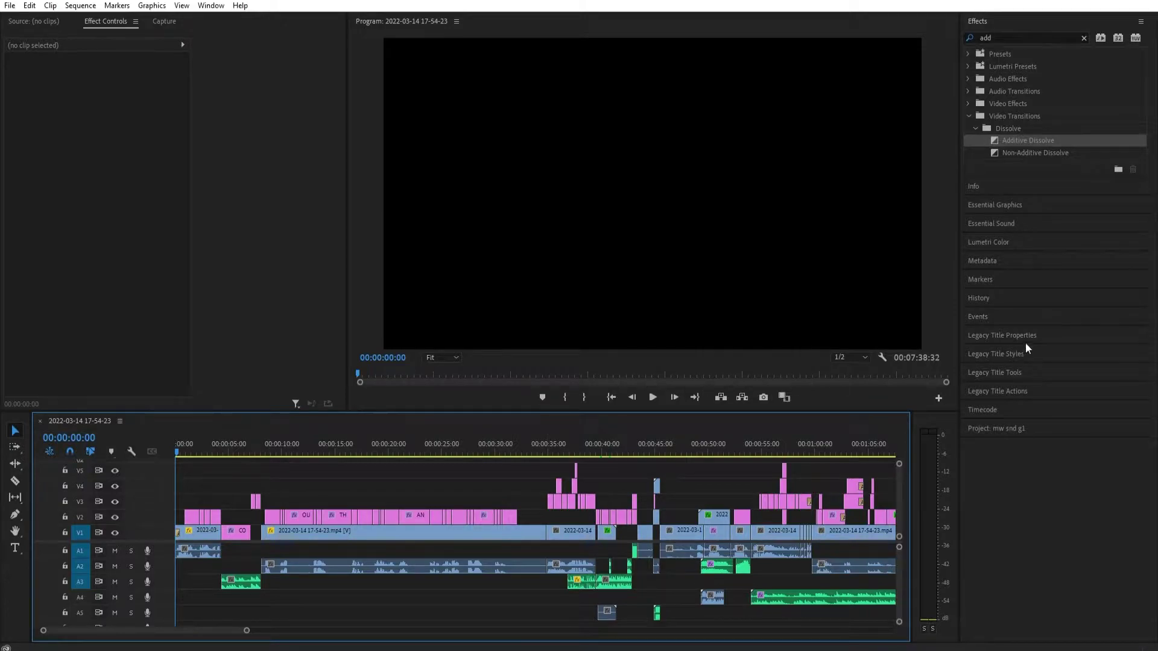
pyautogui.click(1033, 19)
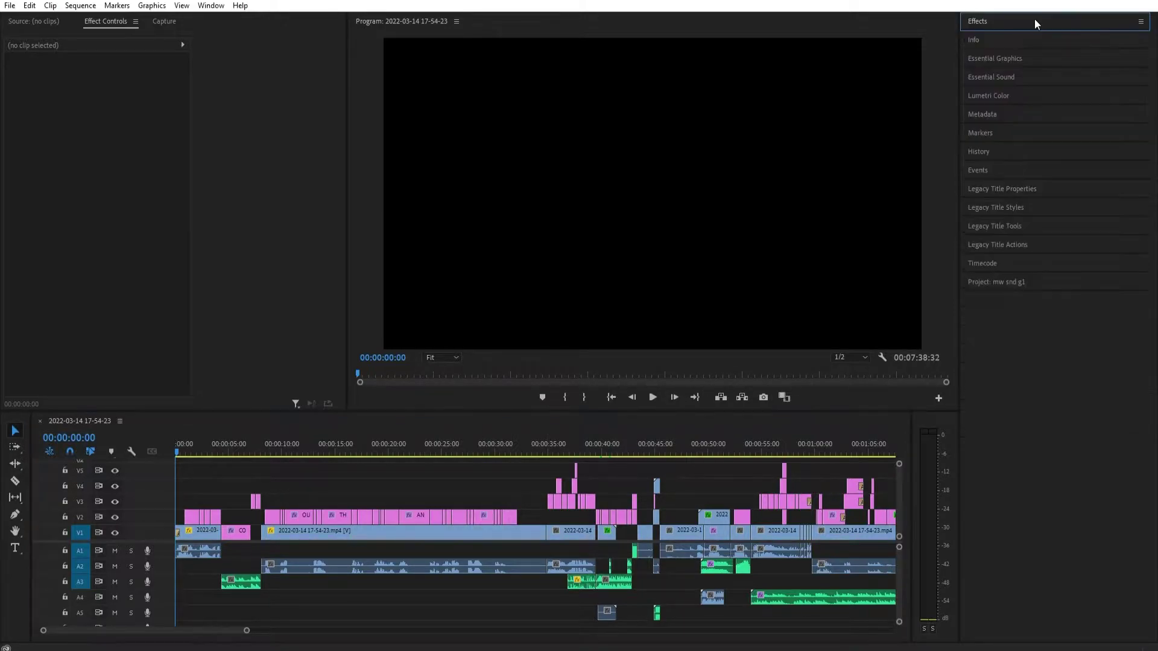
pyautogui.click(987, 21)
pyautogui.click(1083, 38)
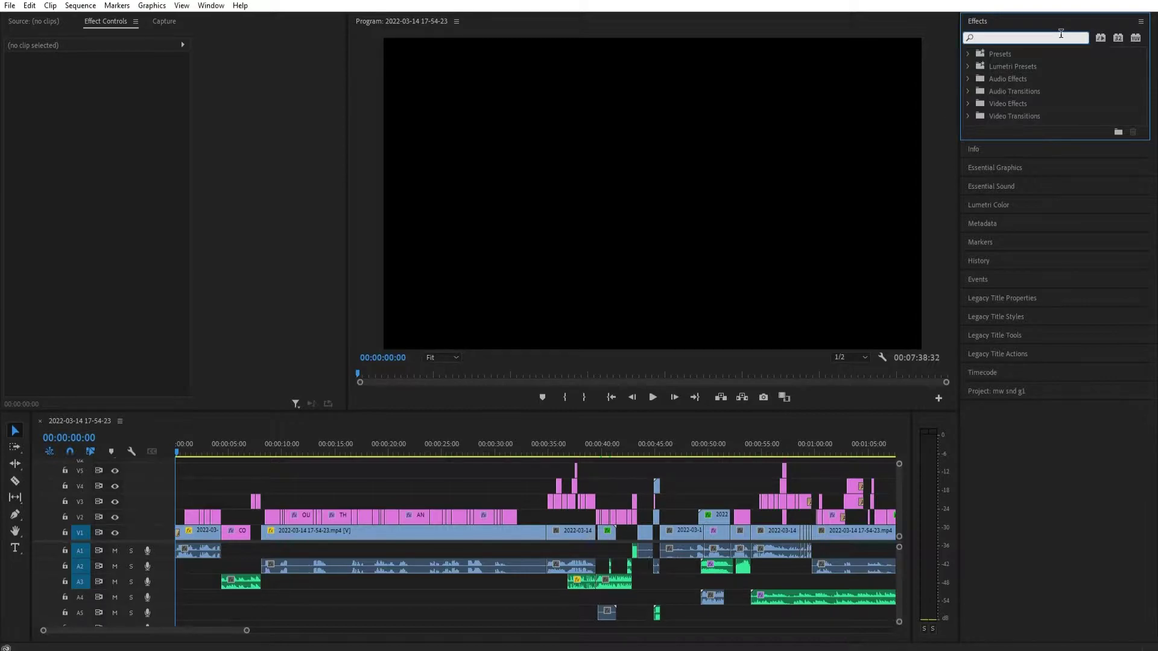
pyautogui.write('gen')
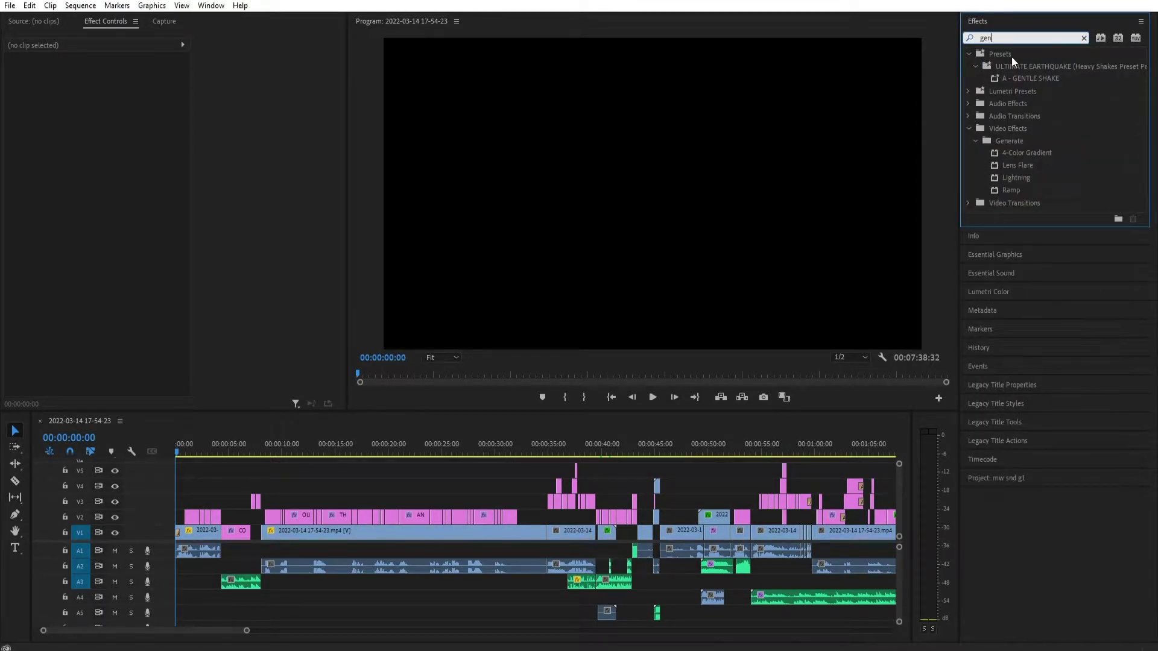
pyautogui.click(1013, 63)
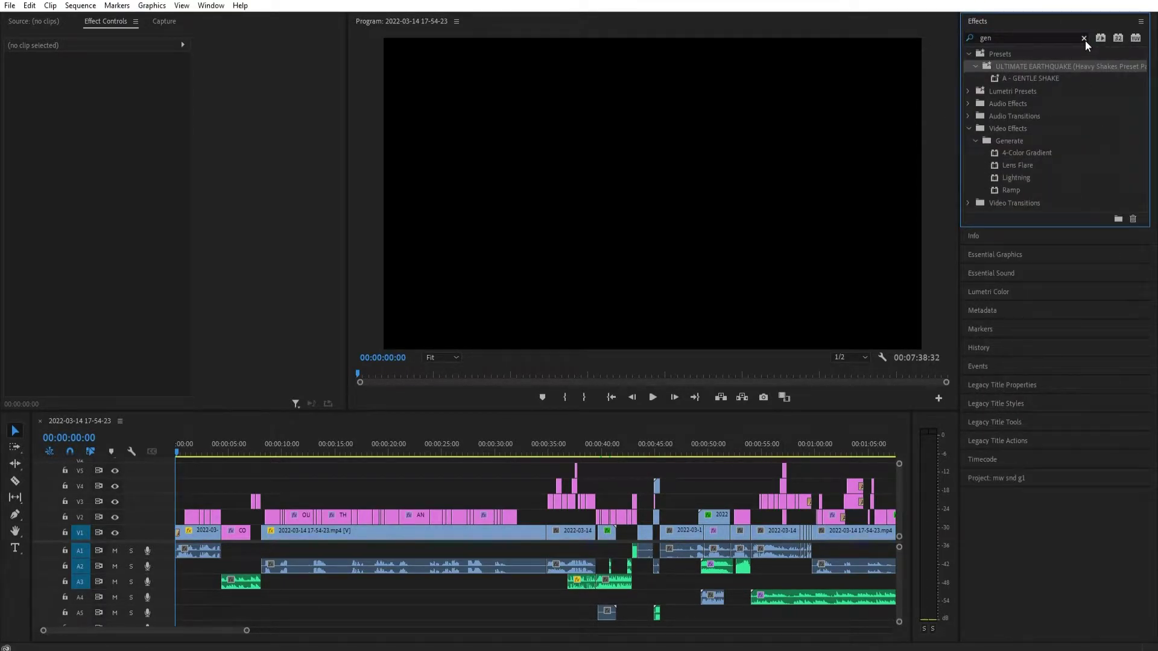
pyautogui.click(1084, 38)
# Search the effects library for "gli" and clear the search term.
pyautogui.click(1140, 21)
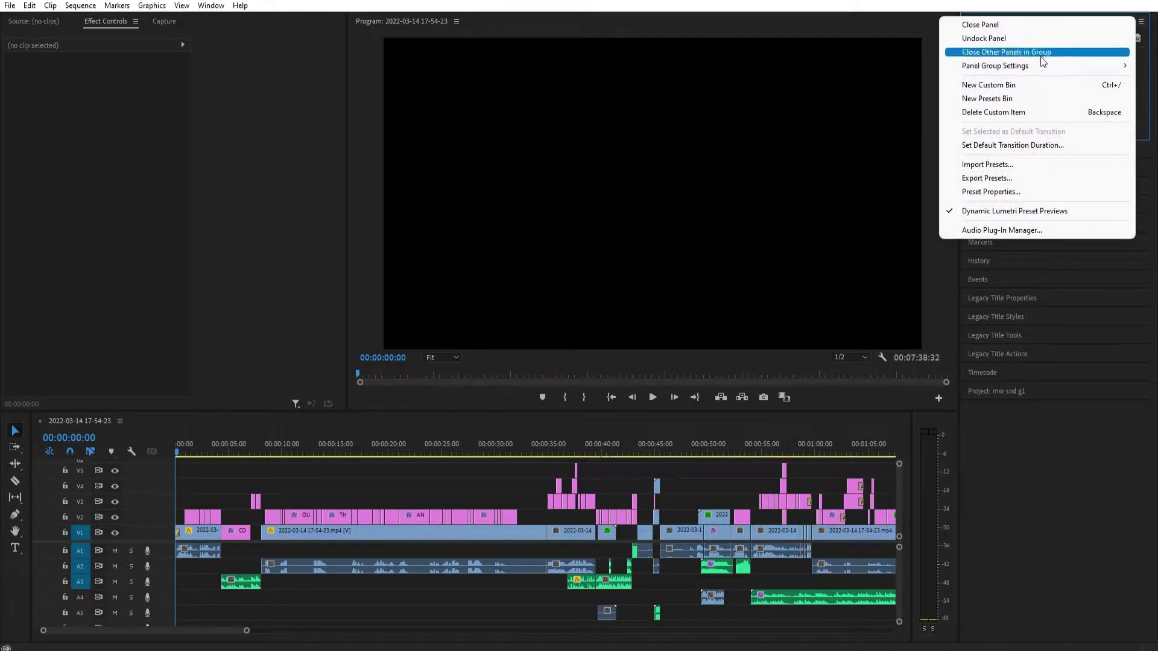
pyautogui.press('Escape')
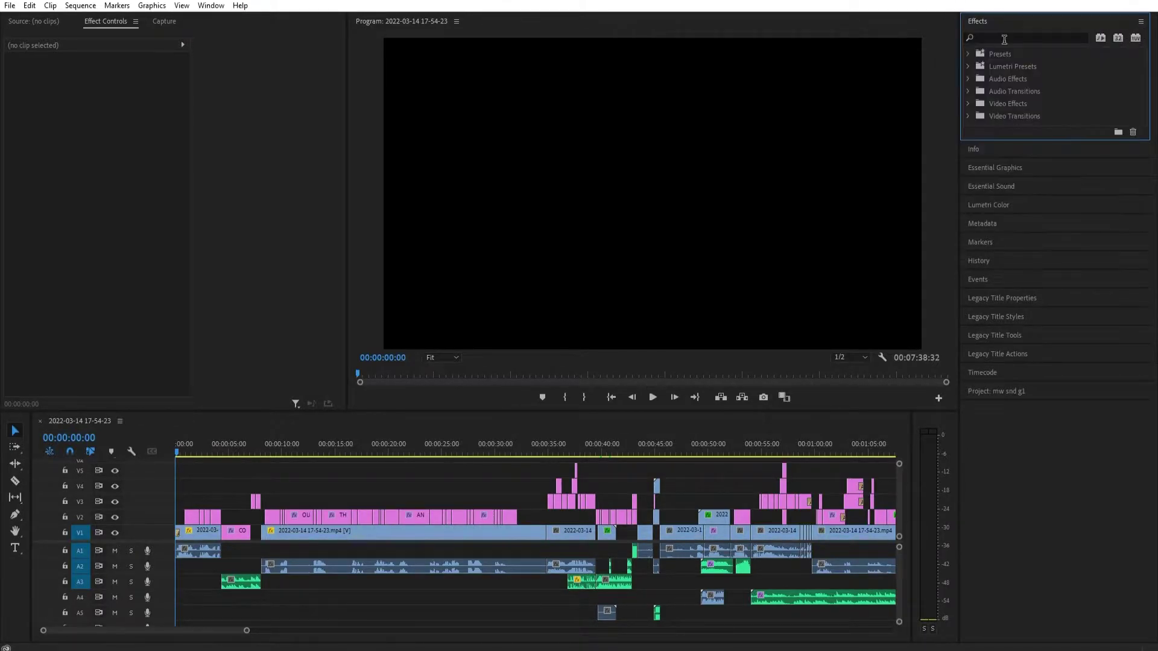
pyautogui.click(1006, 38)
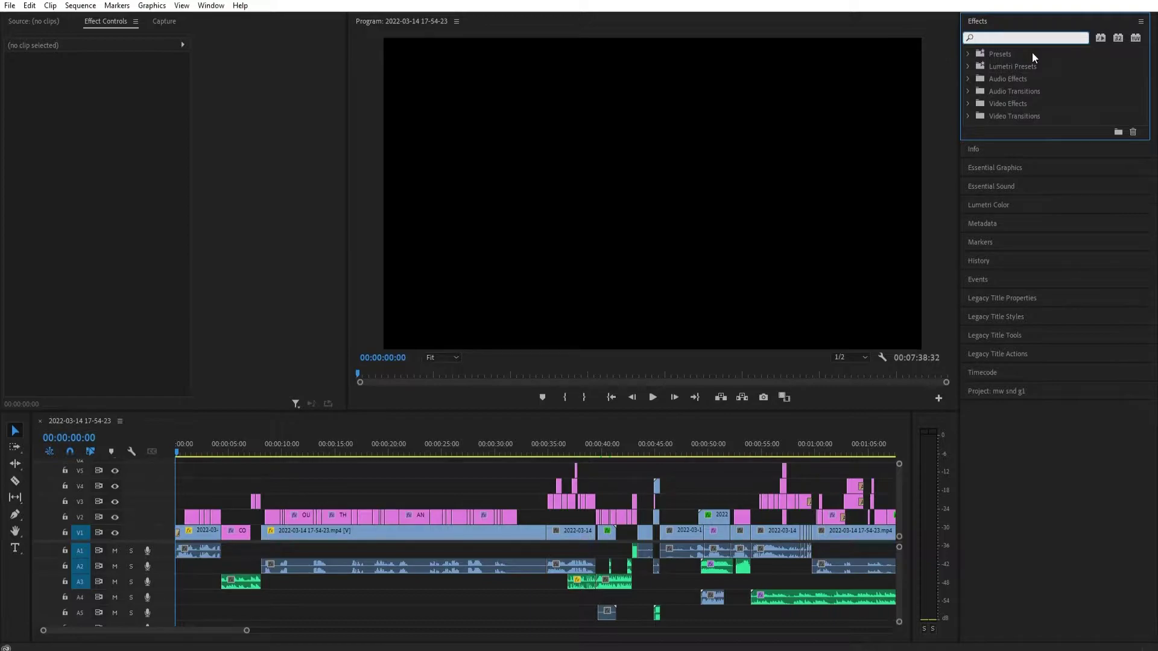
pyautogui.write('gli')
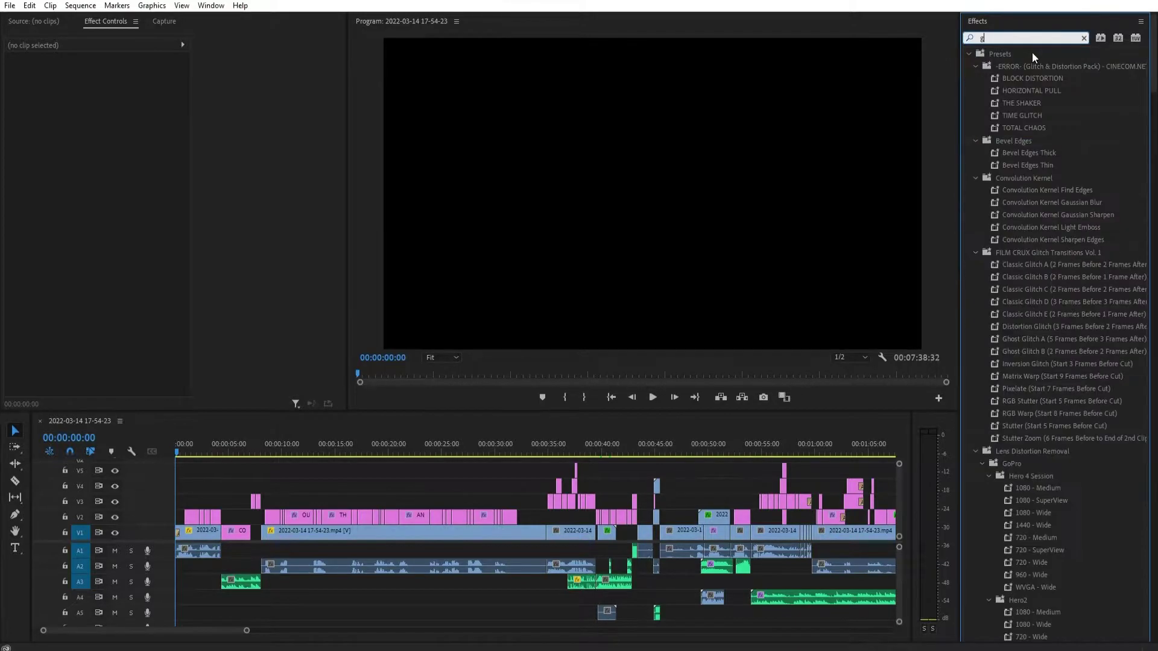
pyautogui.click(1084, 38)
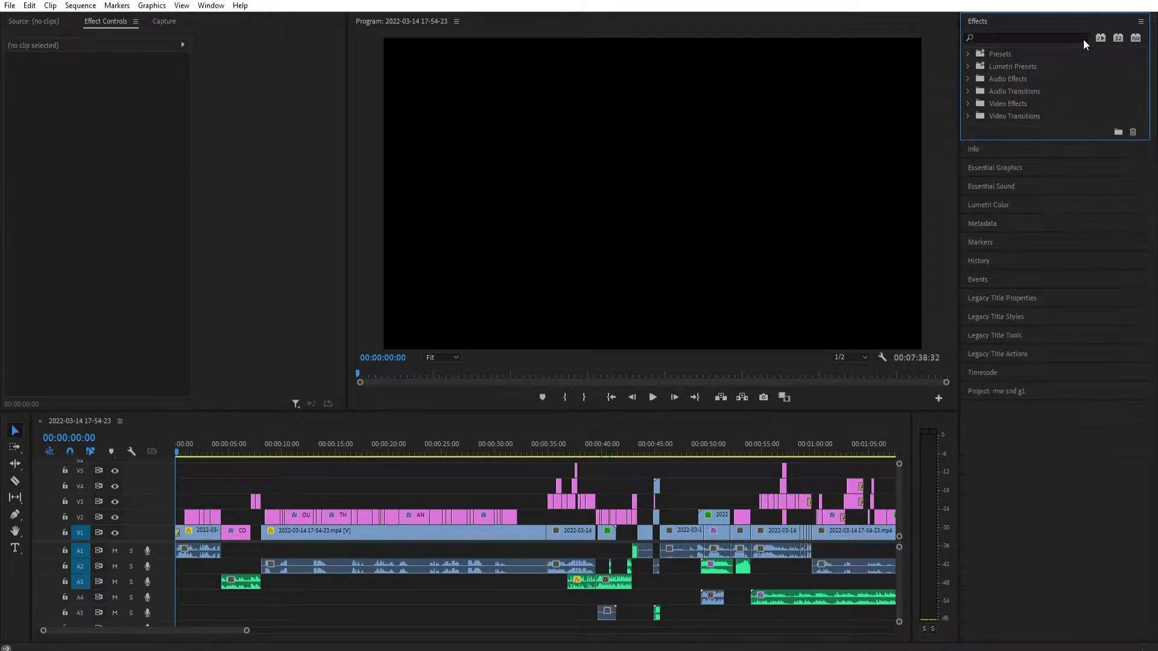
# Look at the Essential Graphics template browser and collapse it again.
pyautogui.click(1078, 23)
pyautogui.click(1056, 40)
pyautogui.click(1054, 43)
pyautogui.click(1038, 57)
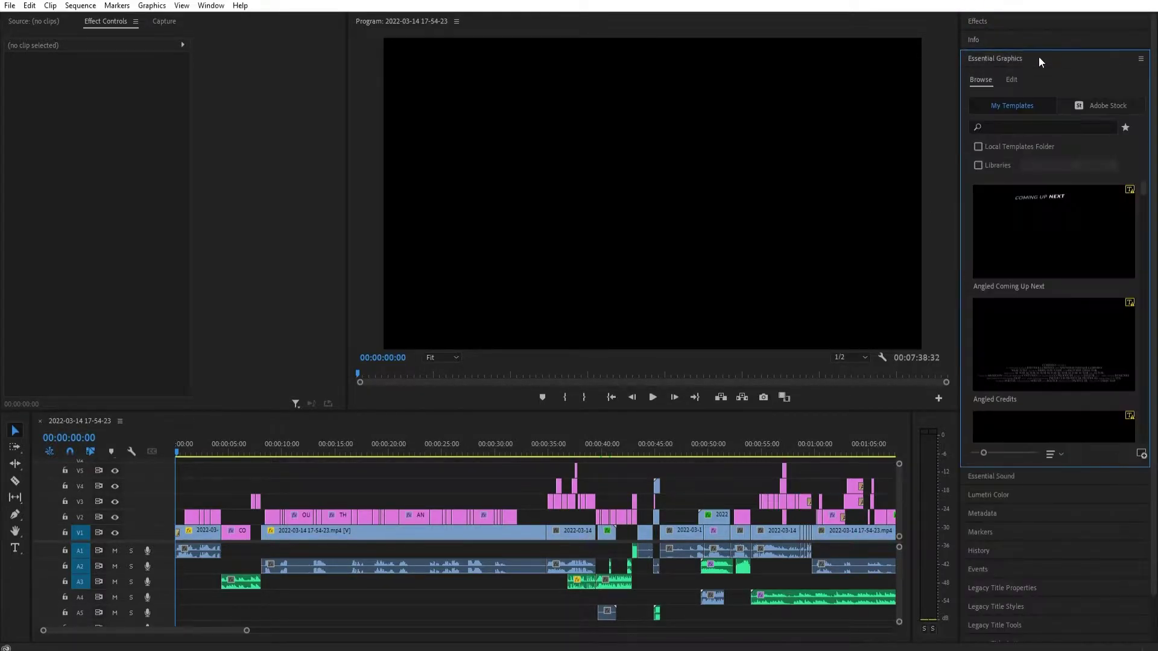
pyautogui.click(1011, 57)
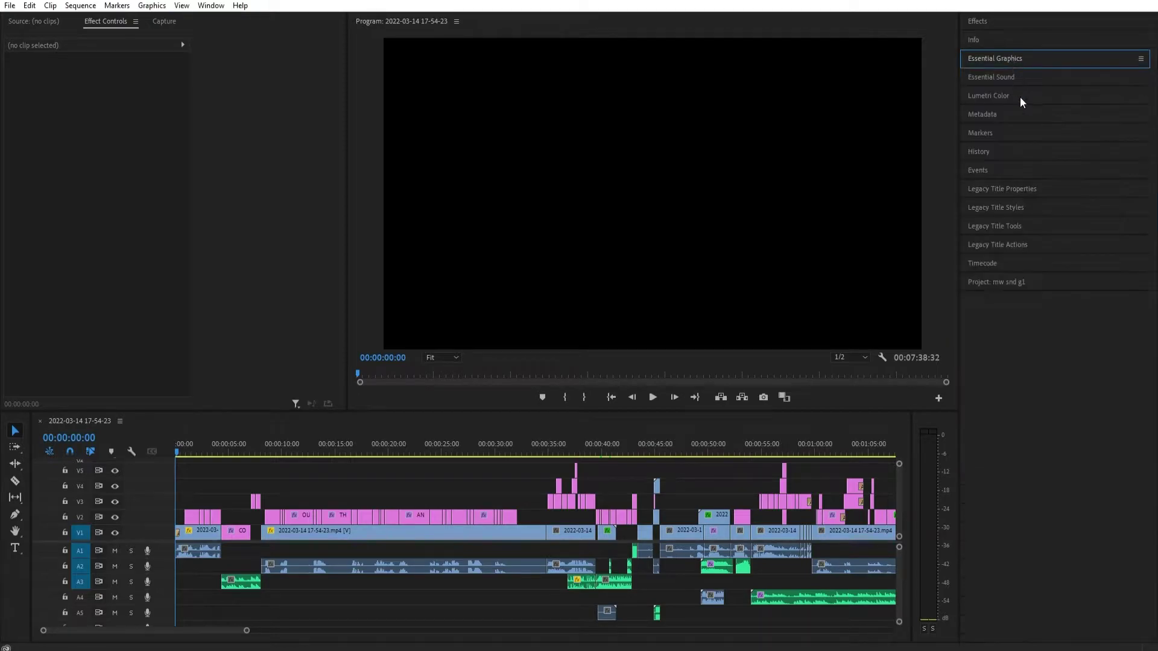
# Tag the audio of the long gameplay clip starting at 00:00:08:06 as SFX in Essential Sound.
pyautogui.click(1019, 78)
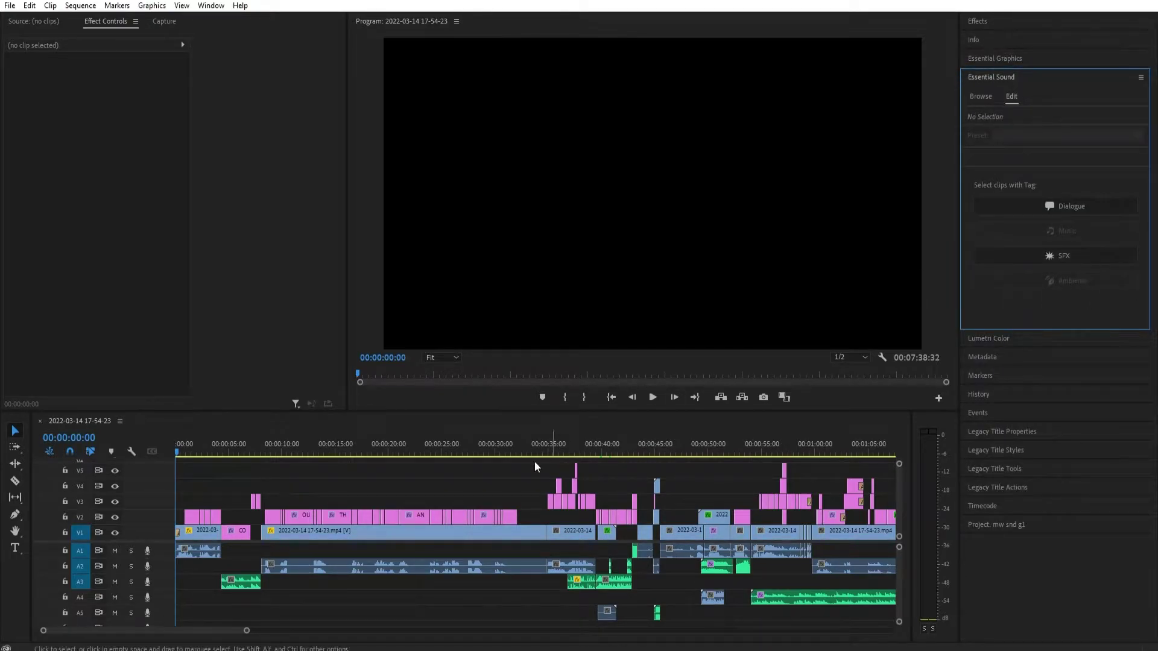
pyautogui.doubleClick(338, 569)
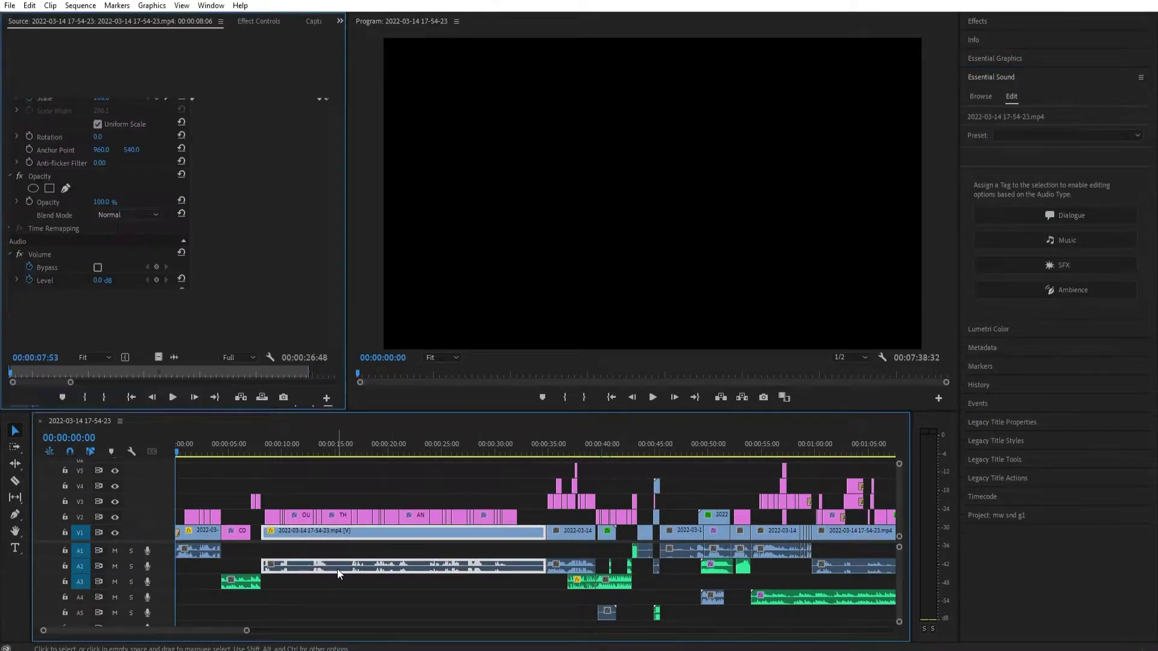
pyautogui.click(1069, 269)
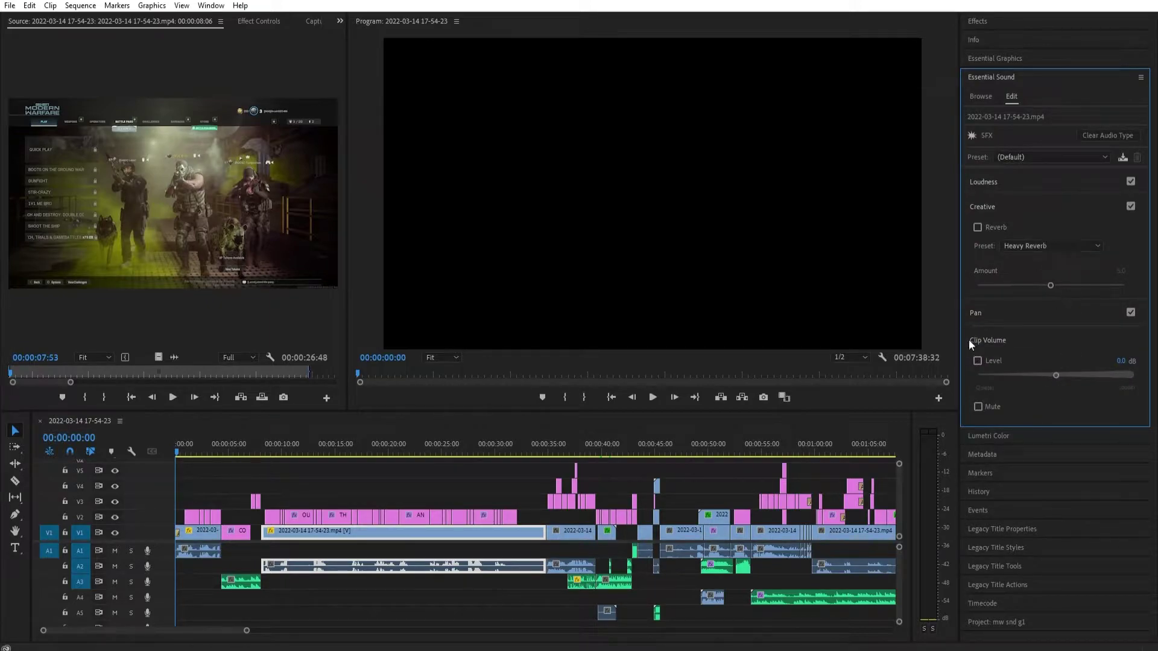
pyautogui.click(1032, 209)
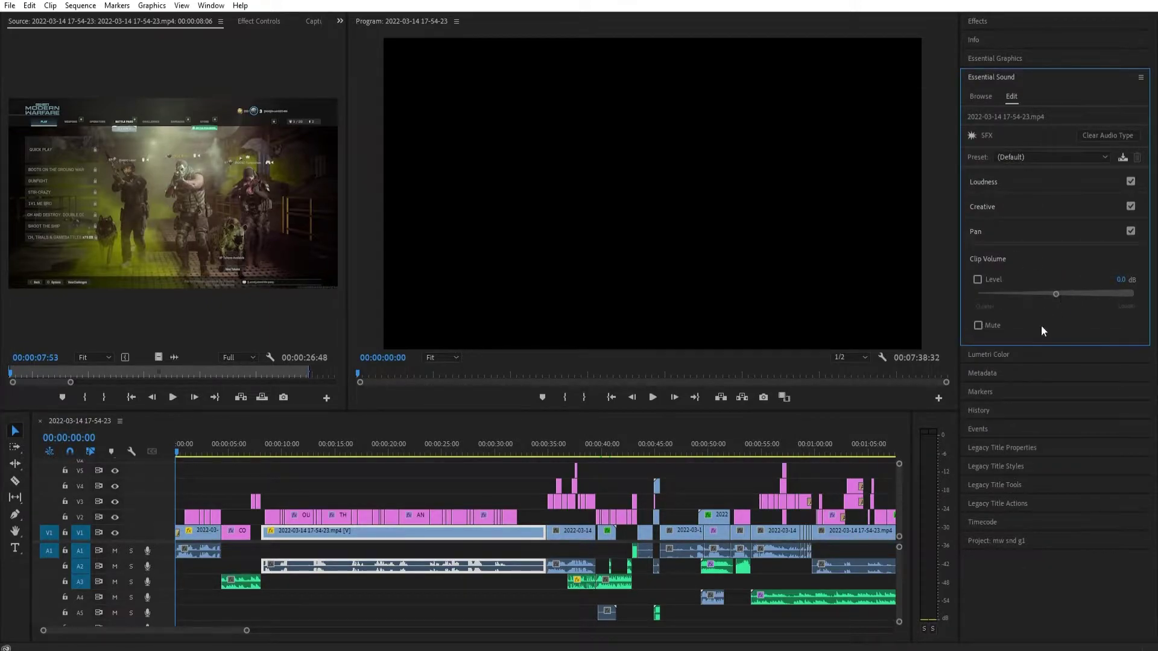
pyautogui.click(990, 78)
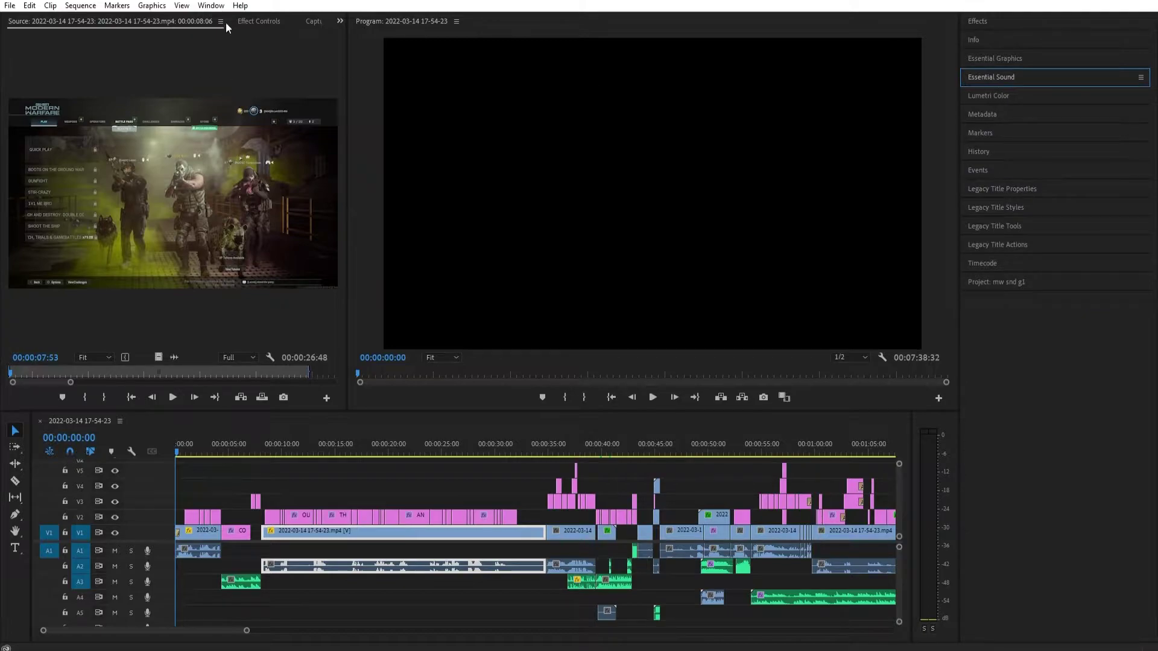
# Show the gameplay clip's effect settings and briefly play the clip from its start at 00:00:08:06.
pyautogui.click(255, 20)
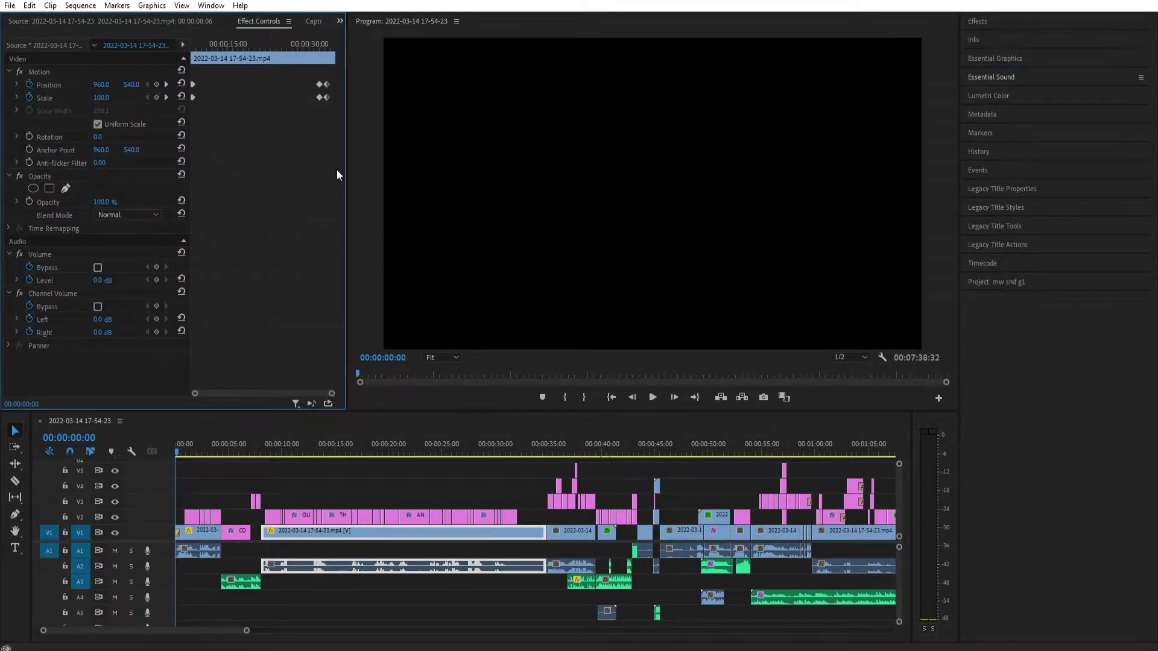
pyautogui.moveTo(264, 44); pyautogui.dragTo(192, 53)
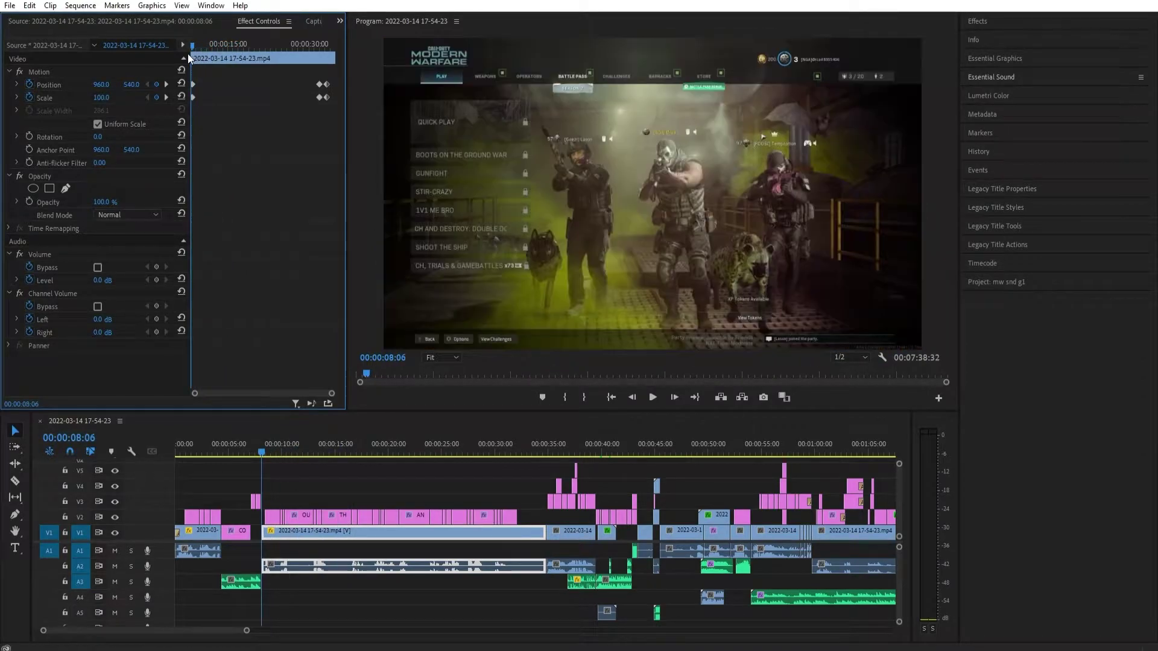
pyautogui.press('space')
pyautogui.press('space')
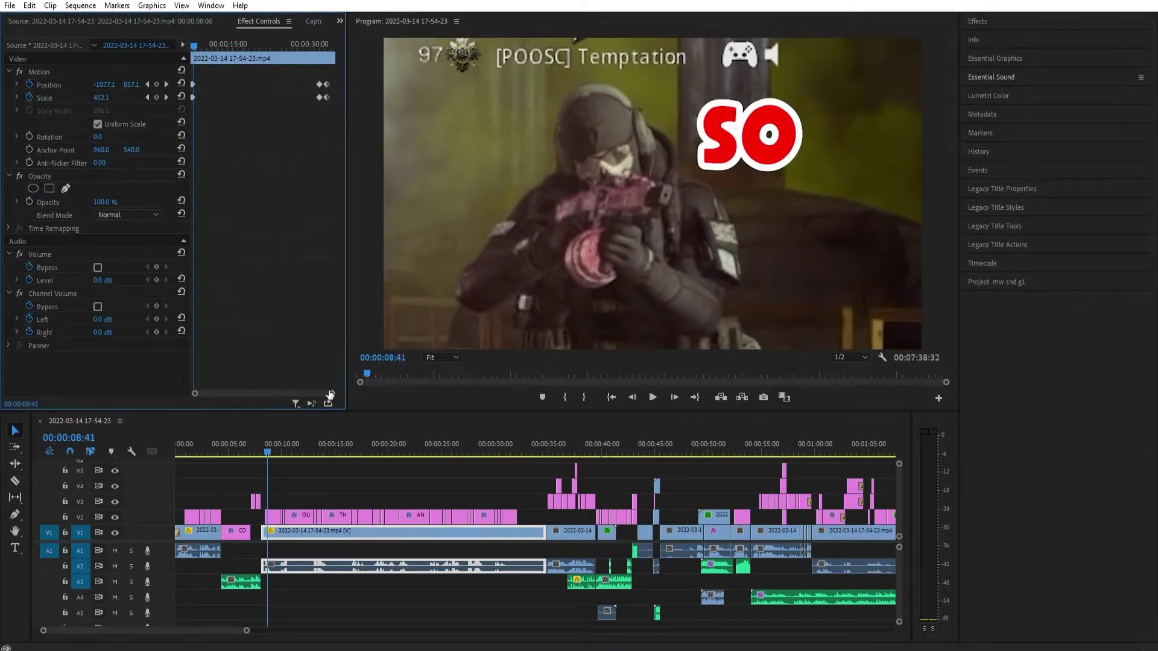
# Examine the clip's opening position and scale keyframes by scrubbing between its first frame and 00:00:08:24.
pyautogui.moveTo(331, 393); pyautogui.dragTo(274, 378)
pyautogui.scroll(-5, 273, 379)
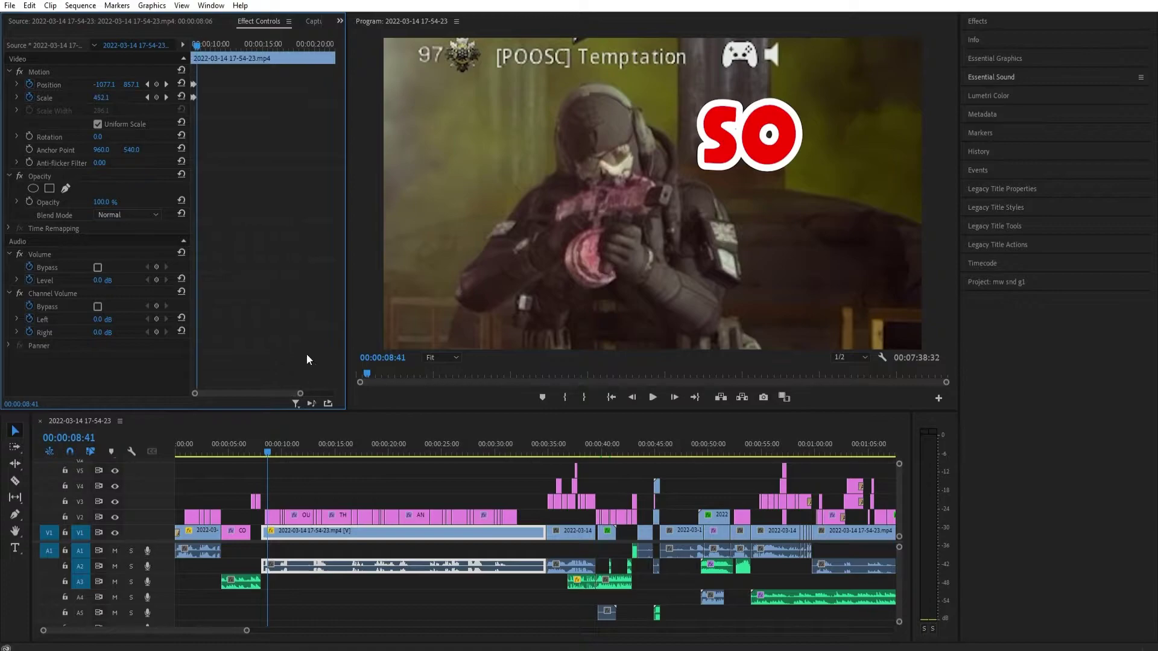
pyautogui.moveTo(300, 393); pyautogui.dragTo(273, 376)
pyautogui.moveTo(211, 48); pyautogui.dragTo(143, 44)
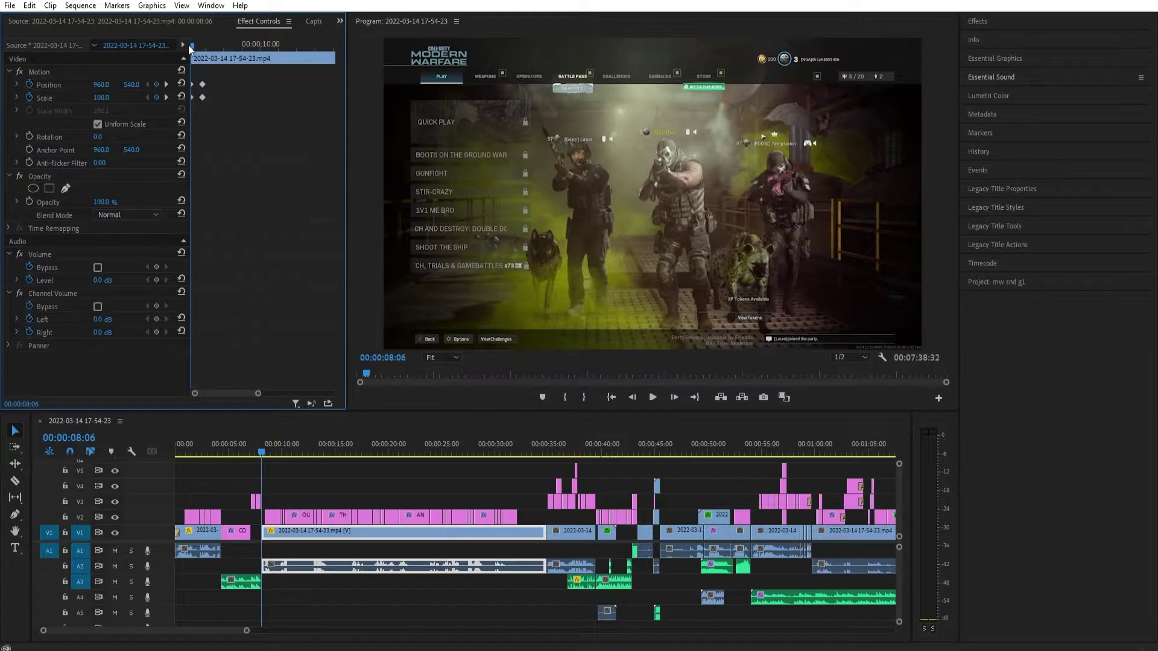
pyautogui.moveTo(194, 45); pyautogui.dragTo(204, 49)
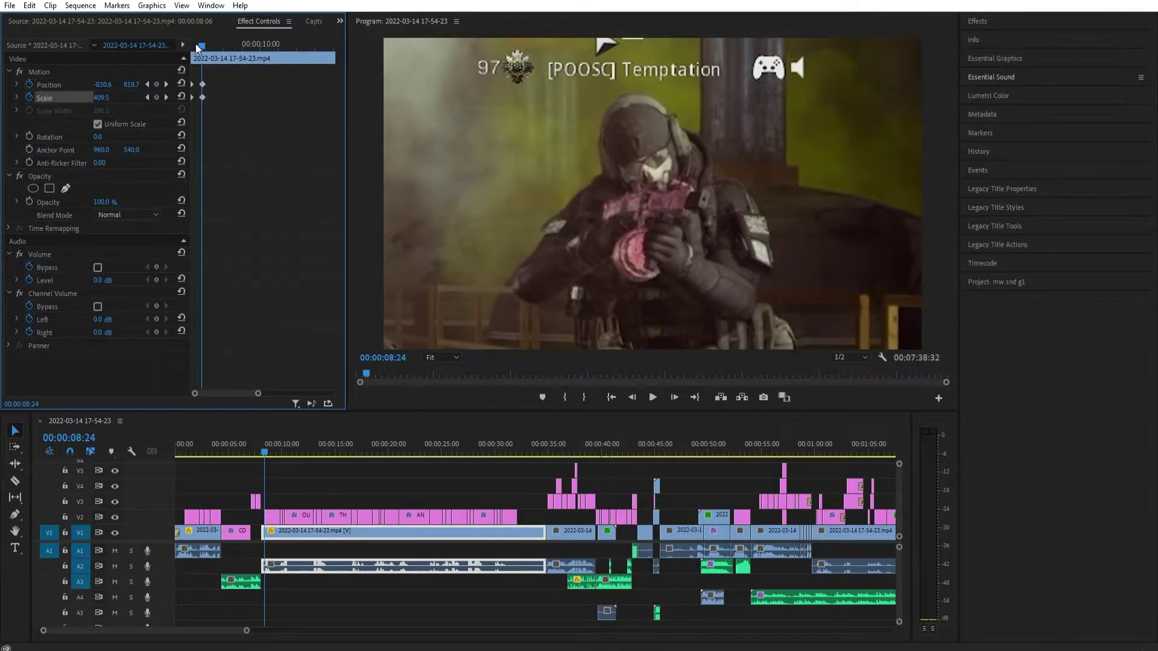
# Try lowering the clip's audio volume level at its first frame, and undo the change.
pyautogui.moveTo(201, 46); pyautogui.dragTo(149, 45)
pyautogui.moveTo(101, 281); pyautogui.dragTo(67, 281)
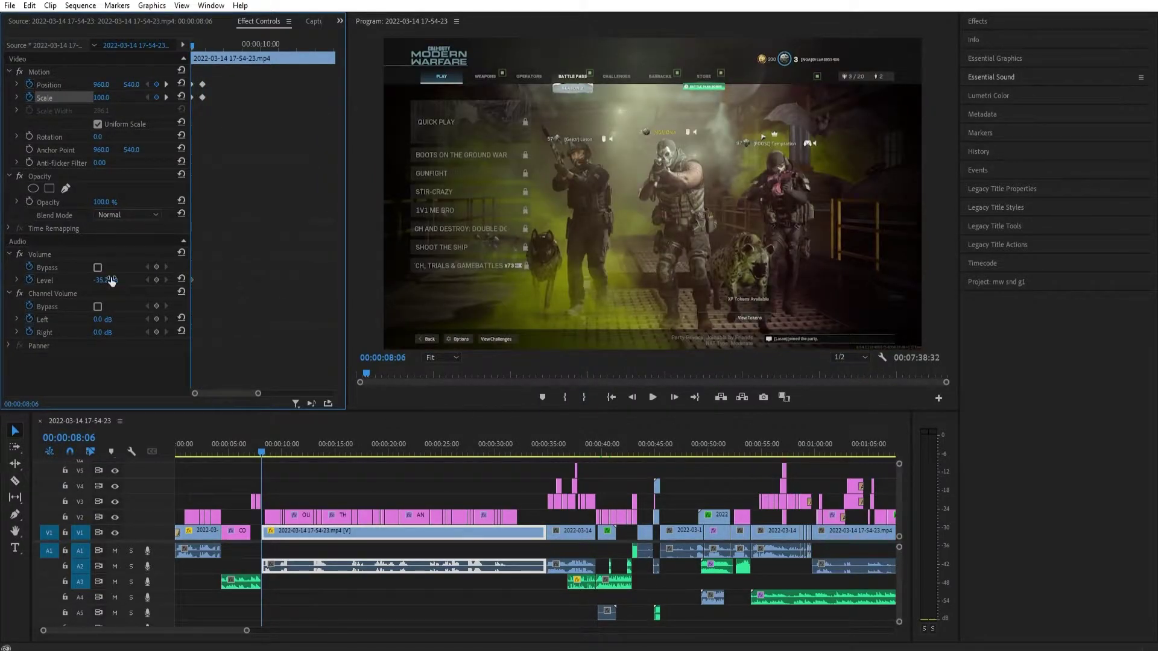
pyautogui.hotkey('ctrl', 'z')
# Return the playhead to 00:00:00:00, activate the Selection tool and leave no clip selected.
pyautogui.click(308, 499)
pyautogui.moveTo(307, 499); pyautogui.dragTo(34, 510)
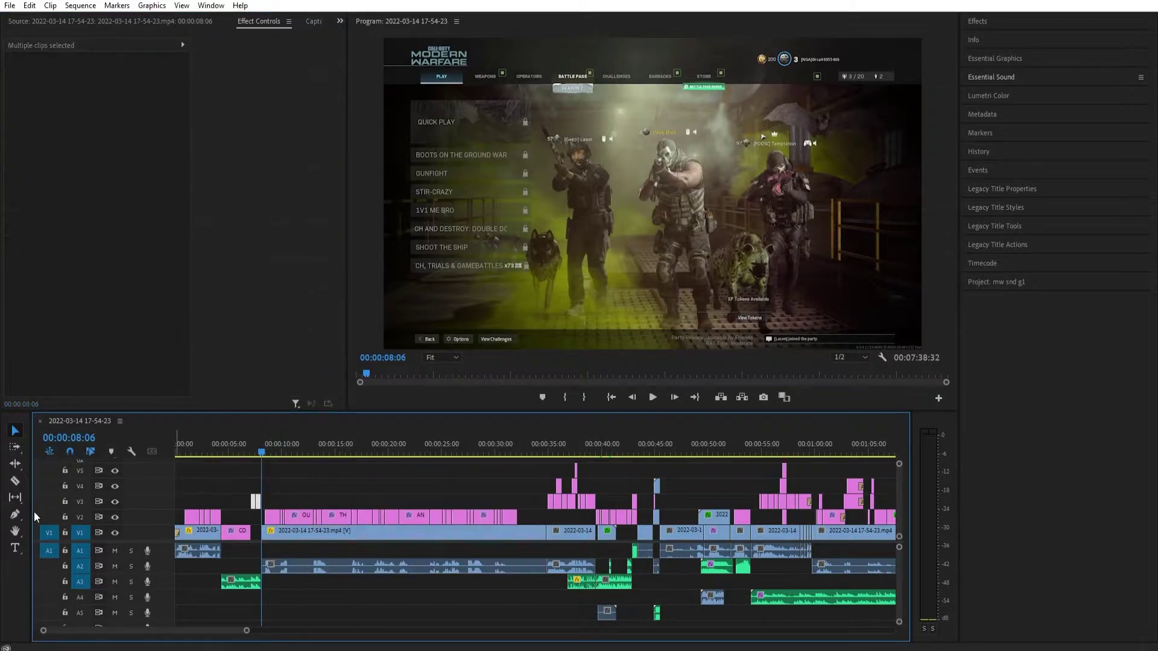
pyautogui.moveTo(259, 447); pyautogui.dragTo(52, 524)
pyautogui.click(314, 477)
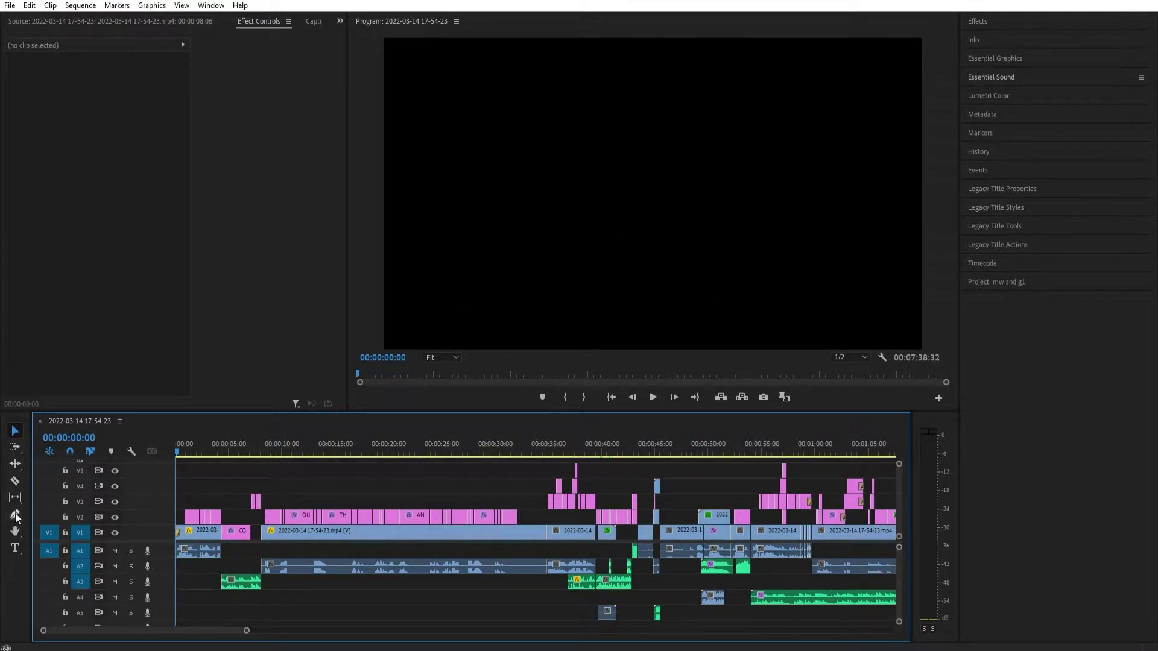
pyautogui.click(18, 430)
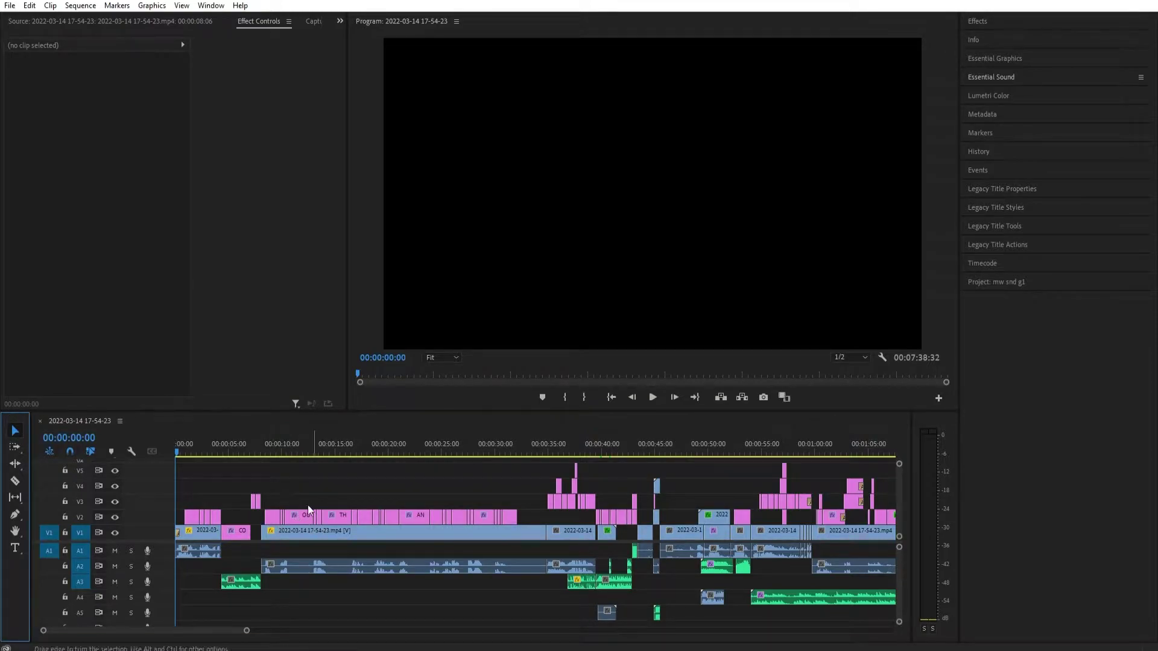
pyautogui.click(419, 494)
pyautogui.click(453, 485)
pyautogui.click(454, 485)
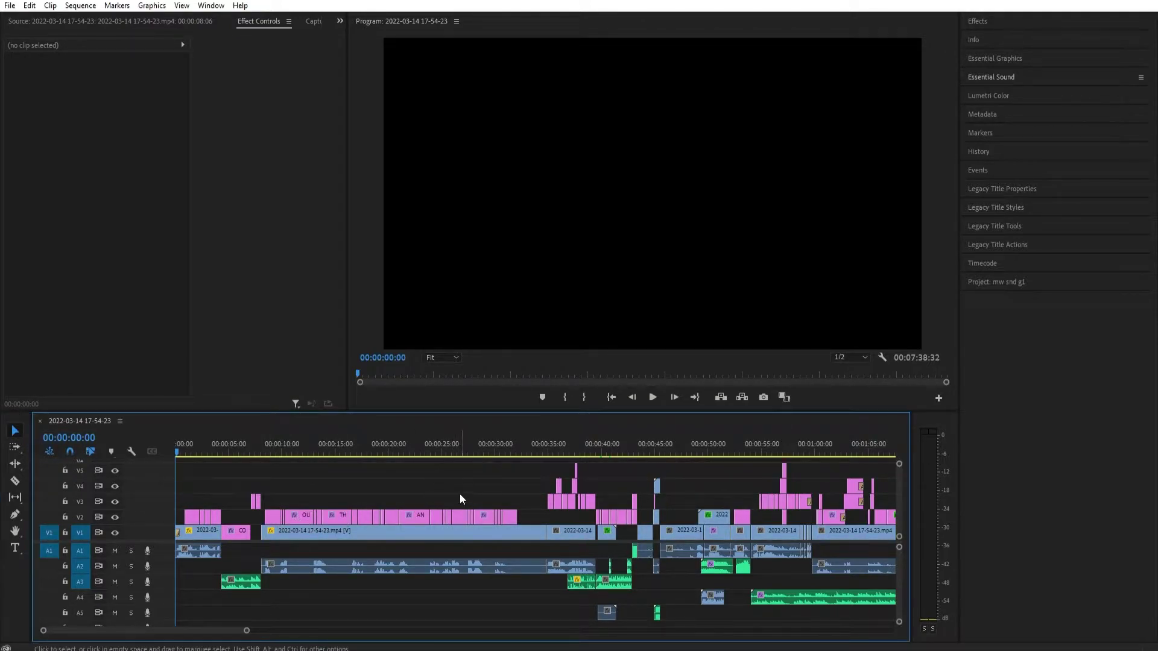
# Try adding an empty text layer at the sequence start, look at the "AND I" caption's settings, and undo the addition.
pyautogui.press('t')
pyautogui.click(615, 264)
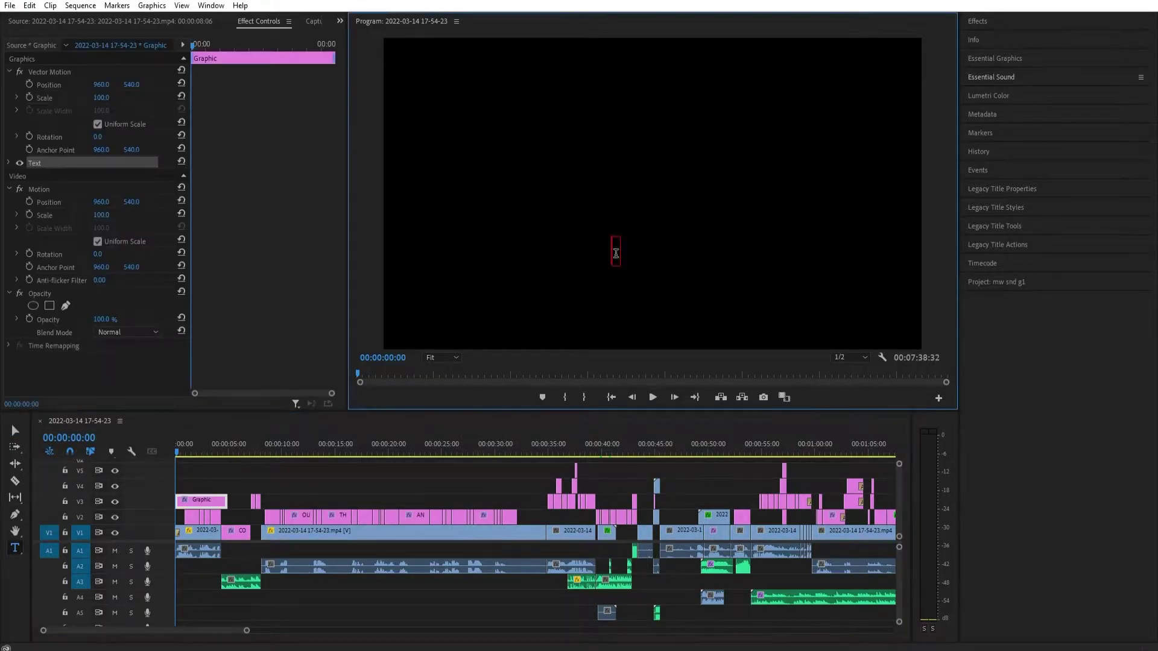
pyautogui.click(411, 512)
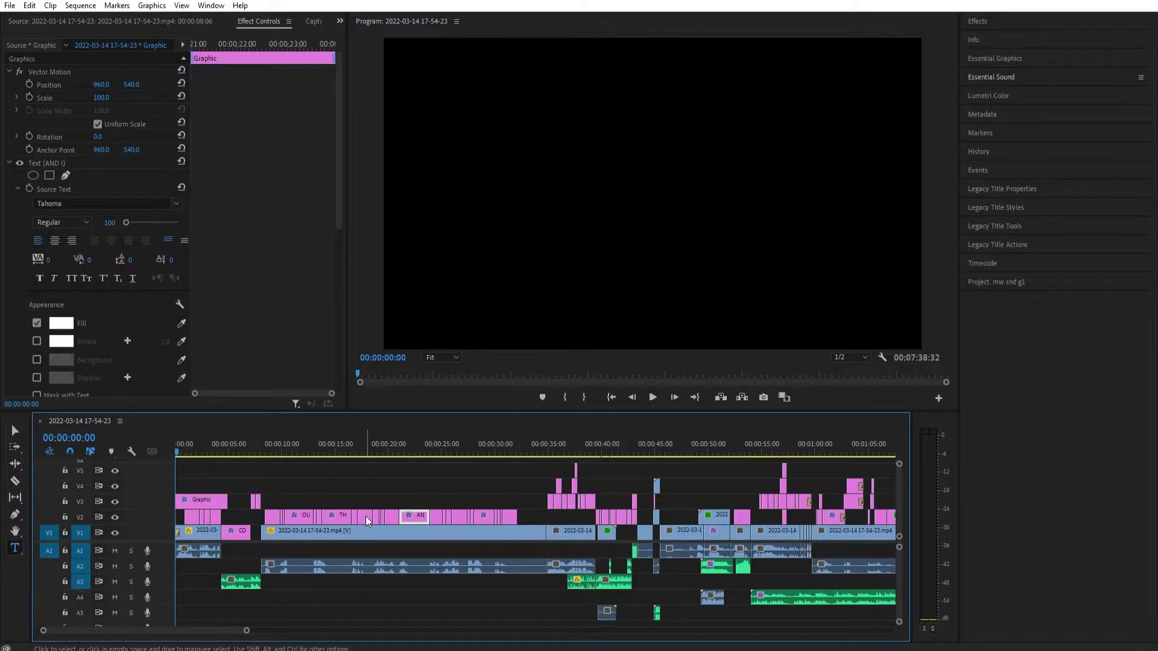
pyautogui.click(366, 516)
pyautogui.click(422, 515)
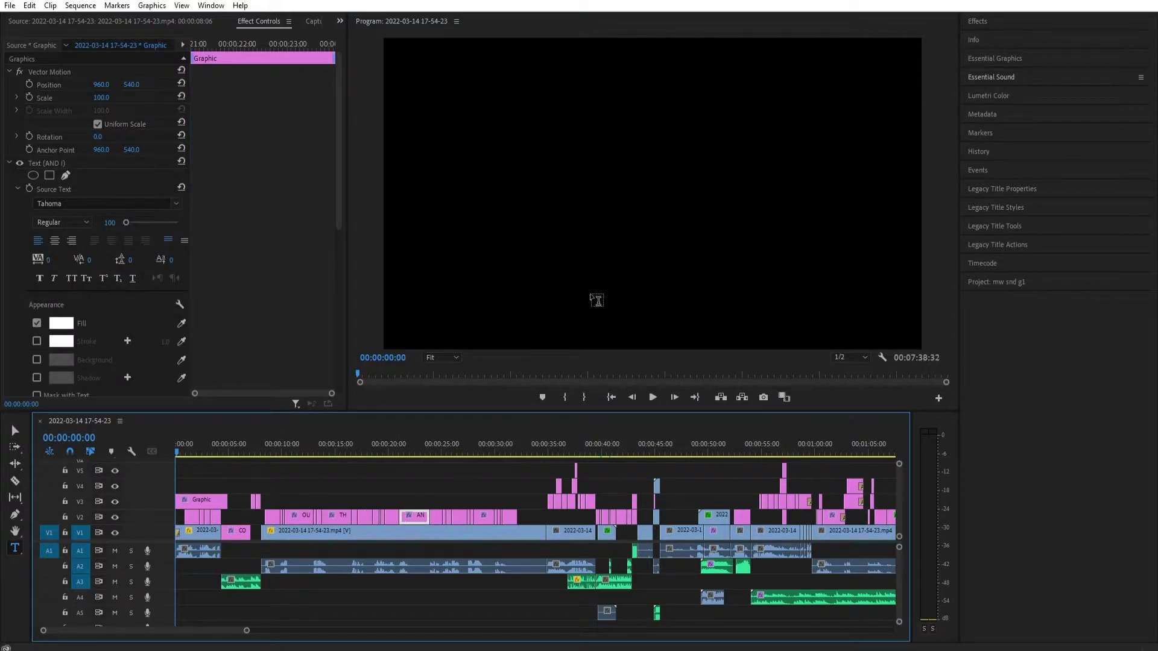
pyautogui.press('v')
pyautogui.hotkey('ctrl', 'z')
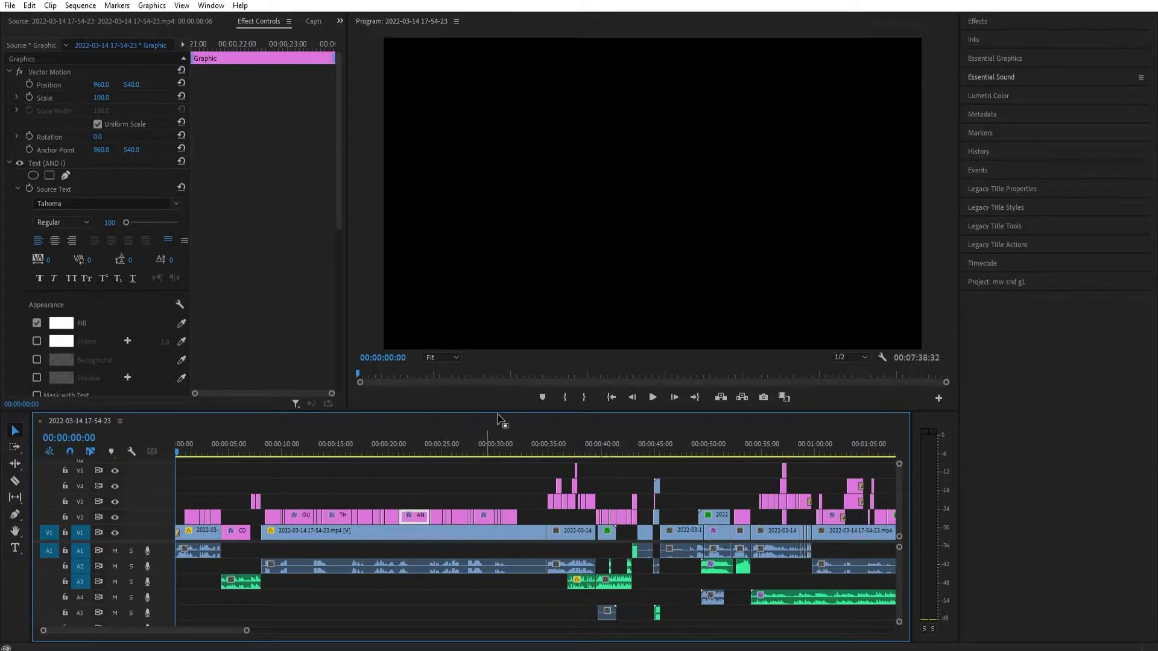
# Add a text graphic reading "st" near the middle of the frame at the start of the sequence.
pyautogui.click(631, 249)
pyautogui.press('t')
pyautogui.click(631, 275)
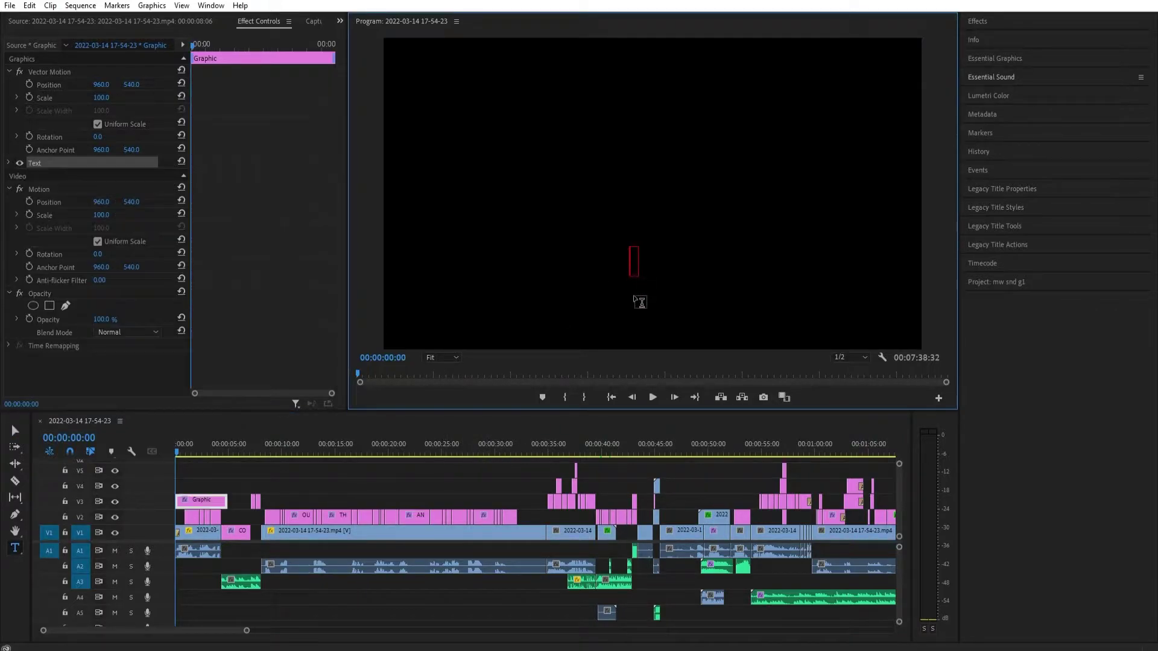
pyautogui.click(593, 261)
pyautogui.moveTo(610, 263); pyautogui.dragTo(438, 248)
pyautogui.moveTo(687, 216)
pyautogui.mouseDown()
pyautogui.moveTo(654, 214)
pyautogui.moveTo(712, 292)
pyautogui.mouseUp()
pyautogui.hotkey('ctrl', 'z')
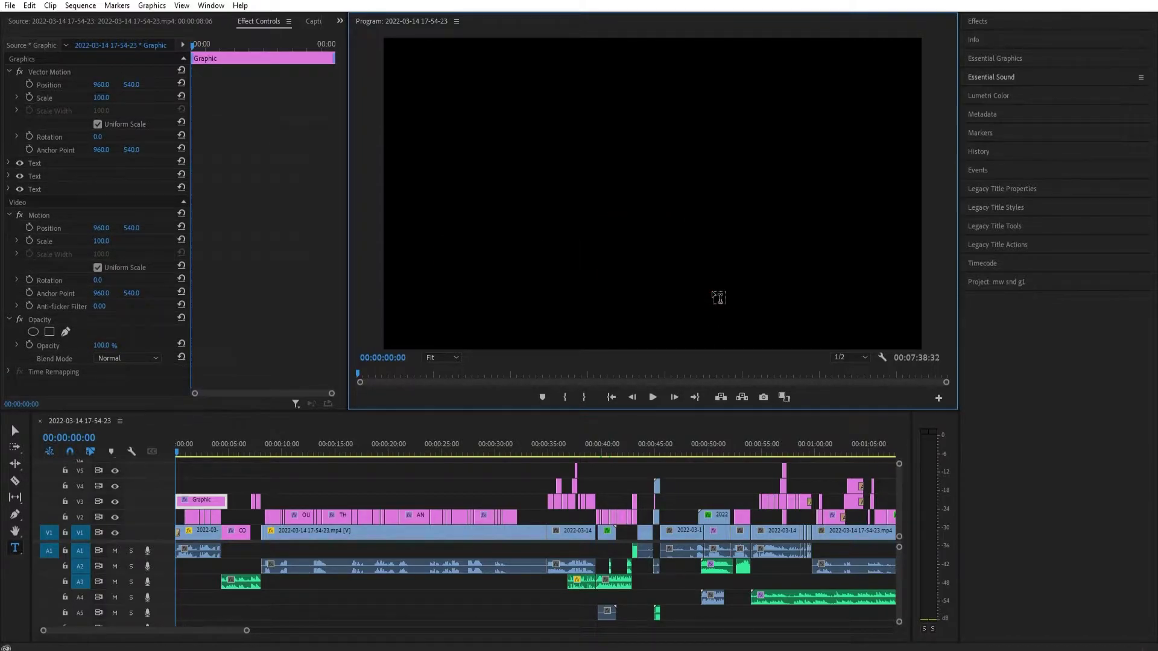
pyautogui.press('v')
pyautogui.click(485, 486)
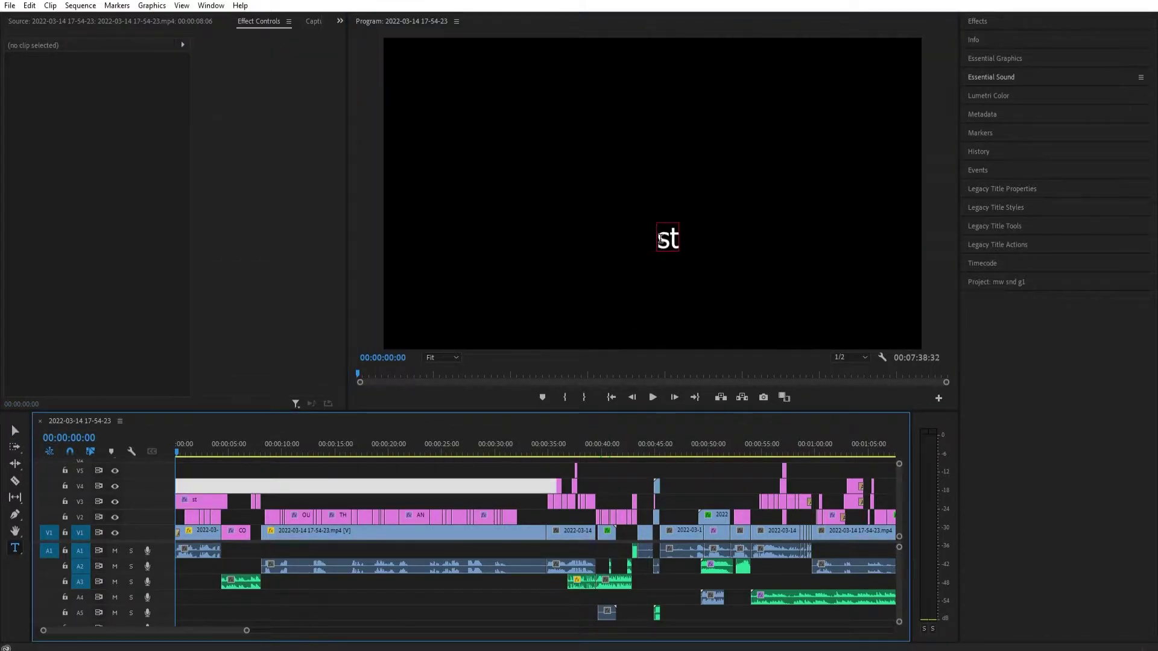
pyautogui.click(660, 239)
pyautogui.write('v')
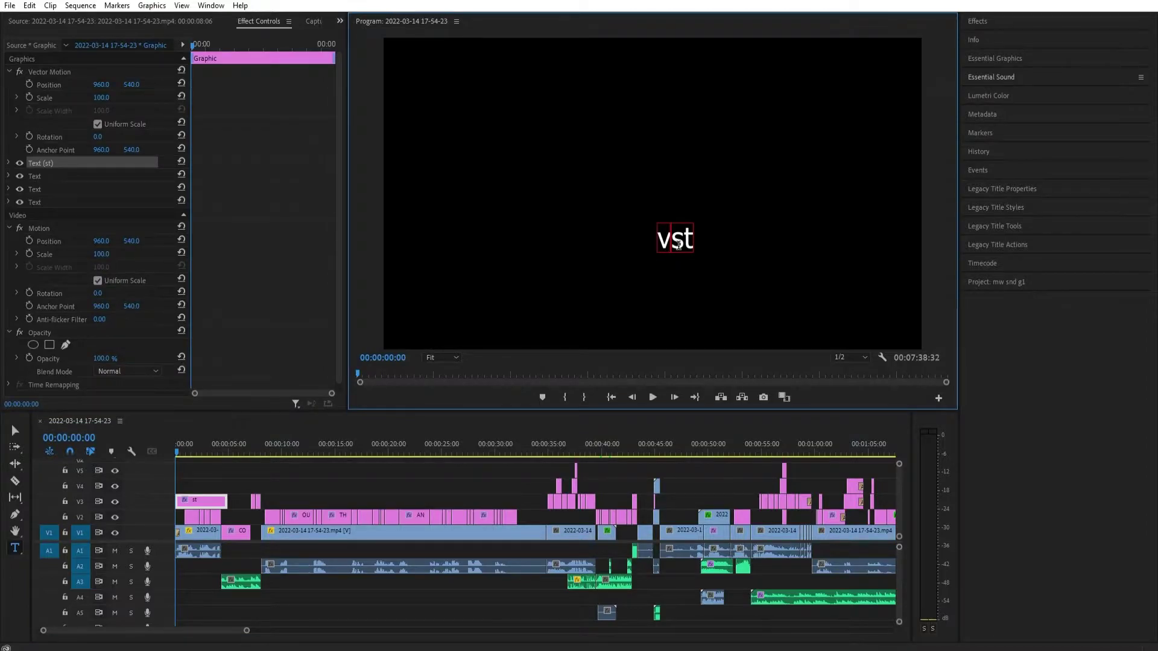
pyautogui.press('BackSpace')
# Delete the "st" text and its leftover graphic clip from the start of the sequence.
pyautogui.click(527, 469)
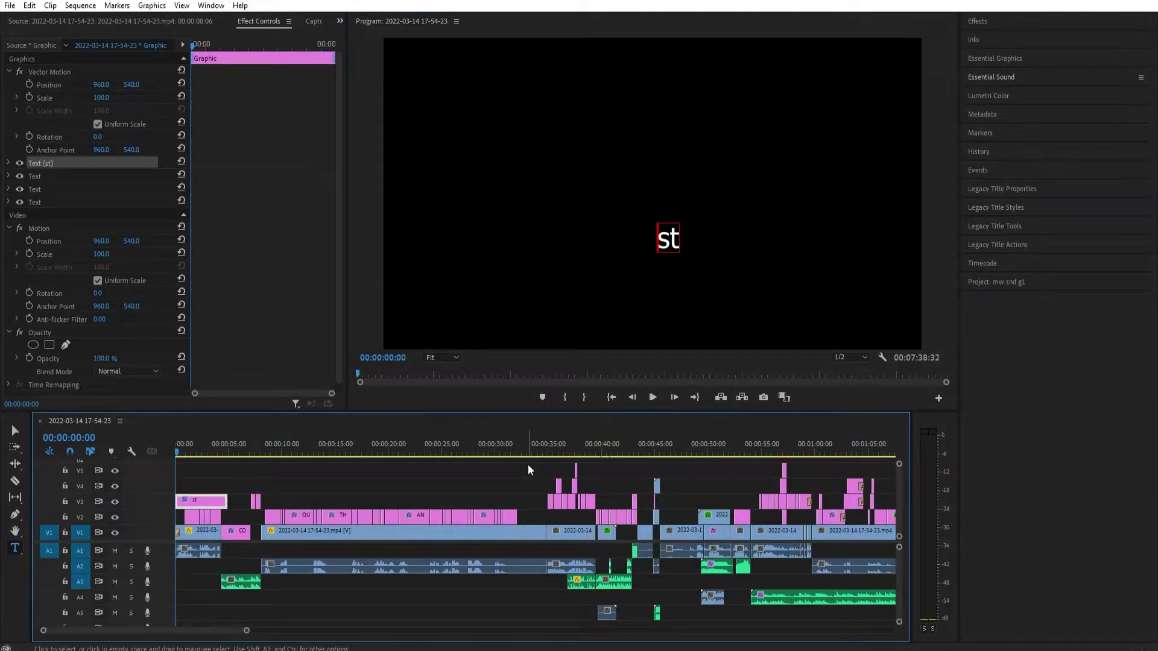
pyautogui.press('v')
pyautogui.click(676, 239)
pyautogui.moveTo(681, 224); pyautogui.dragTo(717, 280)
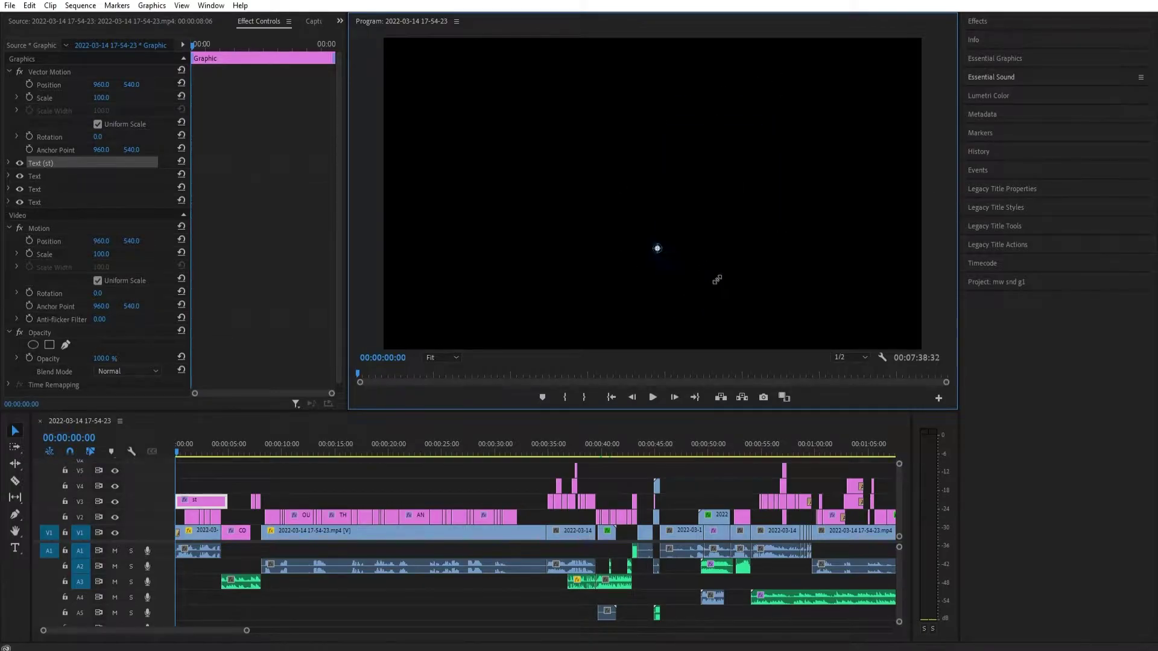
pyautogui.press('Delete')
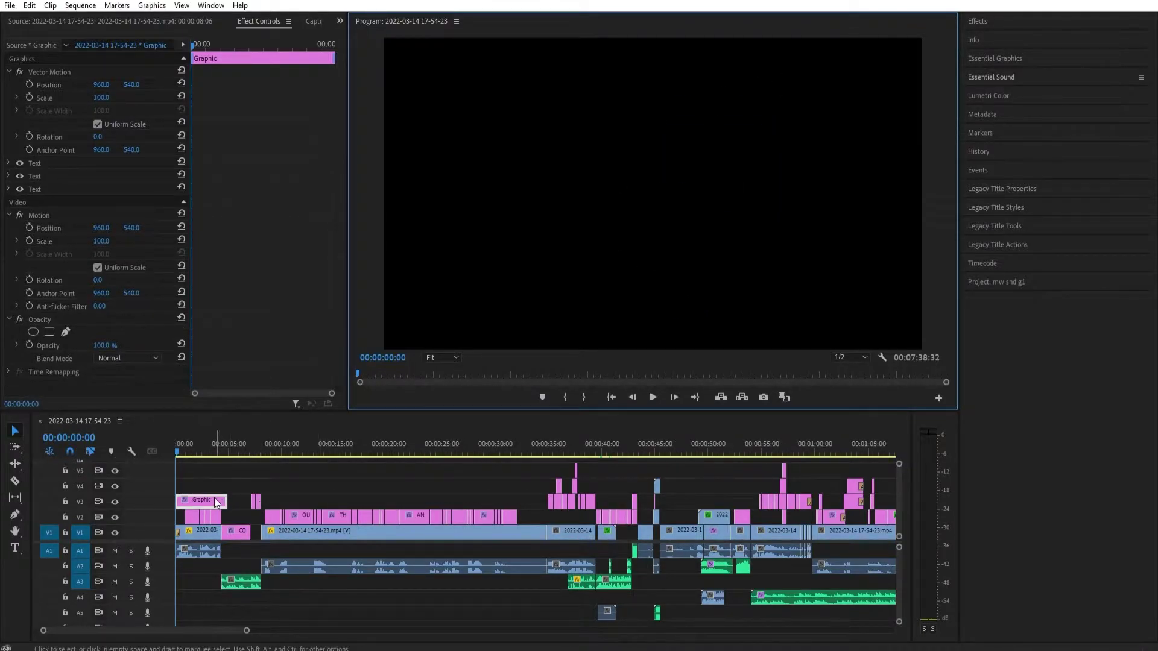
pyautogui.click(215, 500)
pyautogui.press('Delete')
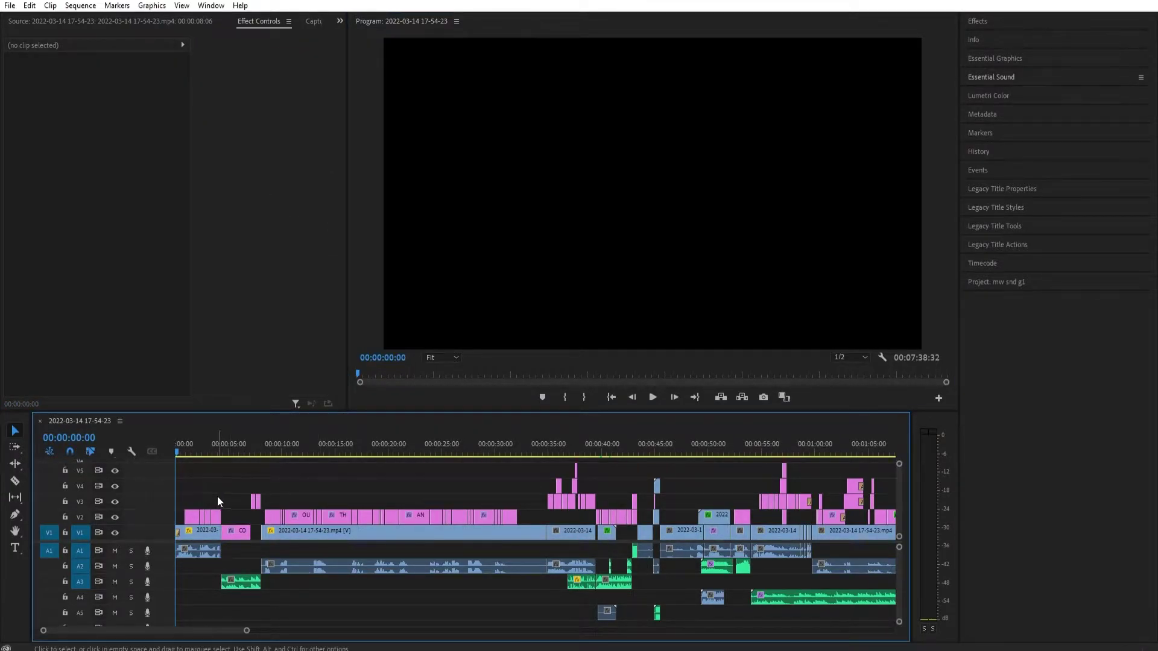
# Play the captioned section of the sequence from 00:01:49:06 to review its captions.
pyautogui.moveTo(246, 630); pyautogui.dragTo(338, 629)
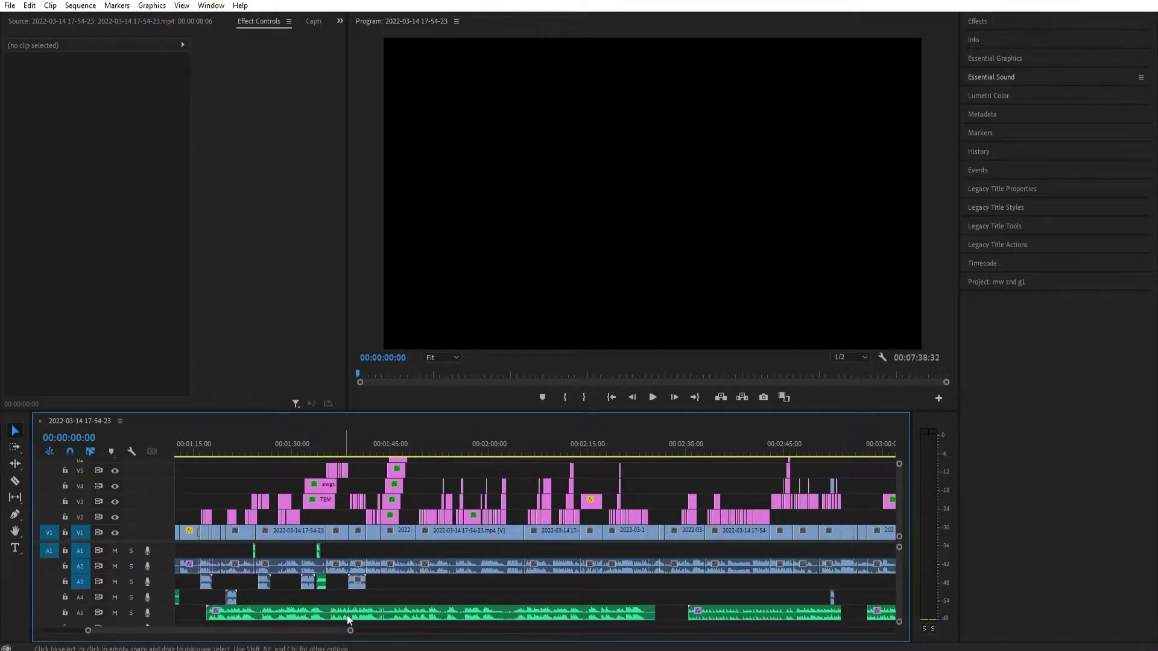
pyautogui.click(419, 438)
pyautogui.scroll(2, 466, 478)
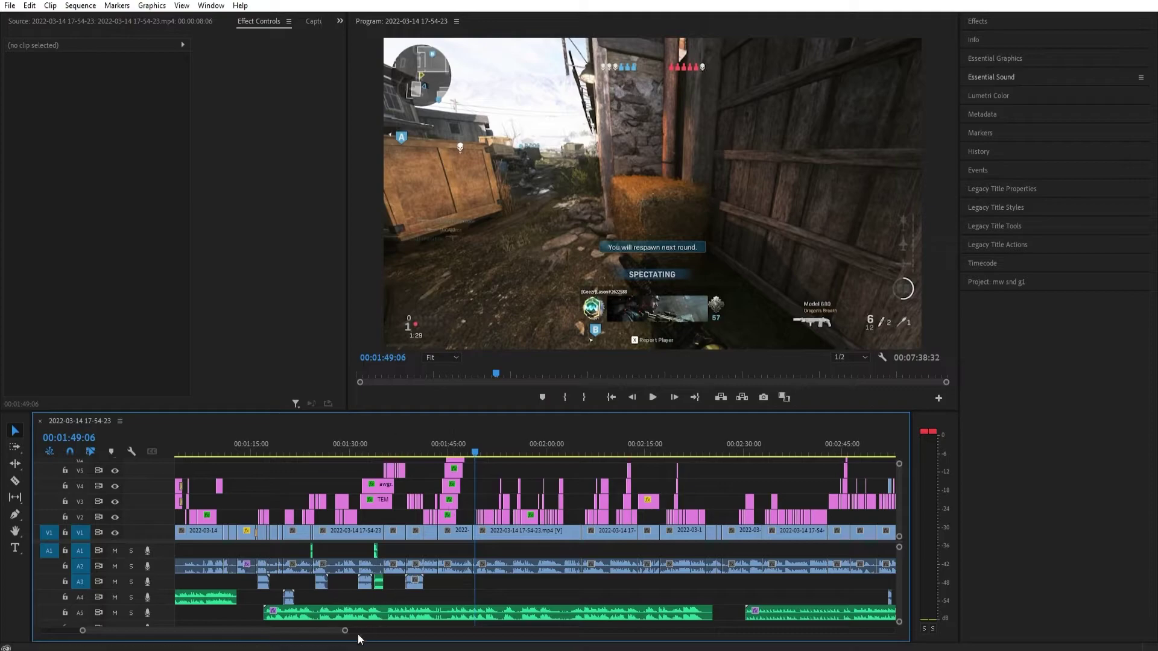
pyautogui.moveTo(345, 631); pyautogui.dragTo(257, 605)
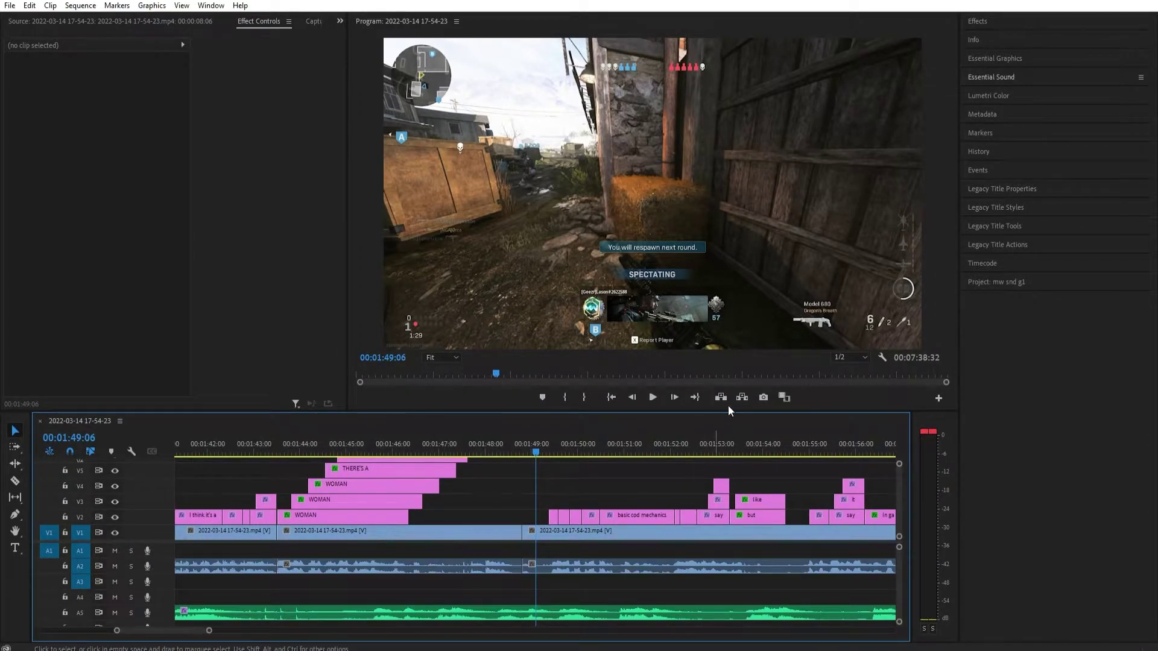
pyautogui.press('space')
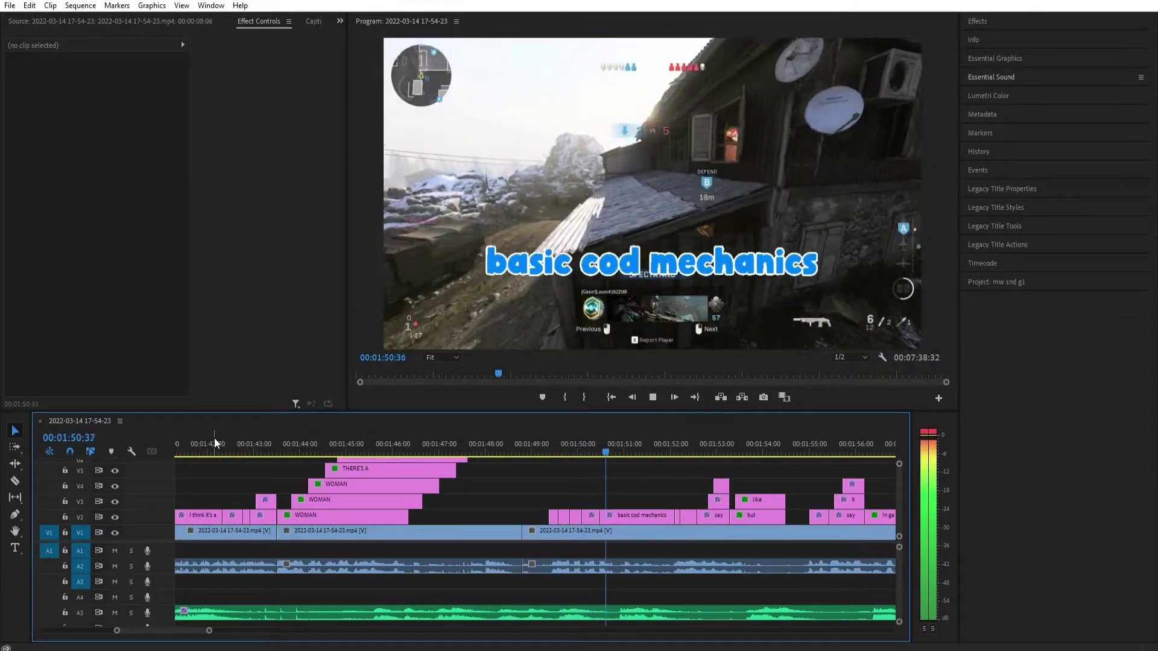
pyautogui.press('XF86AudioLowerVolume')
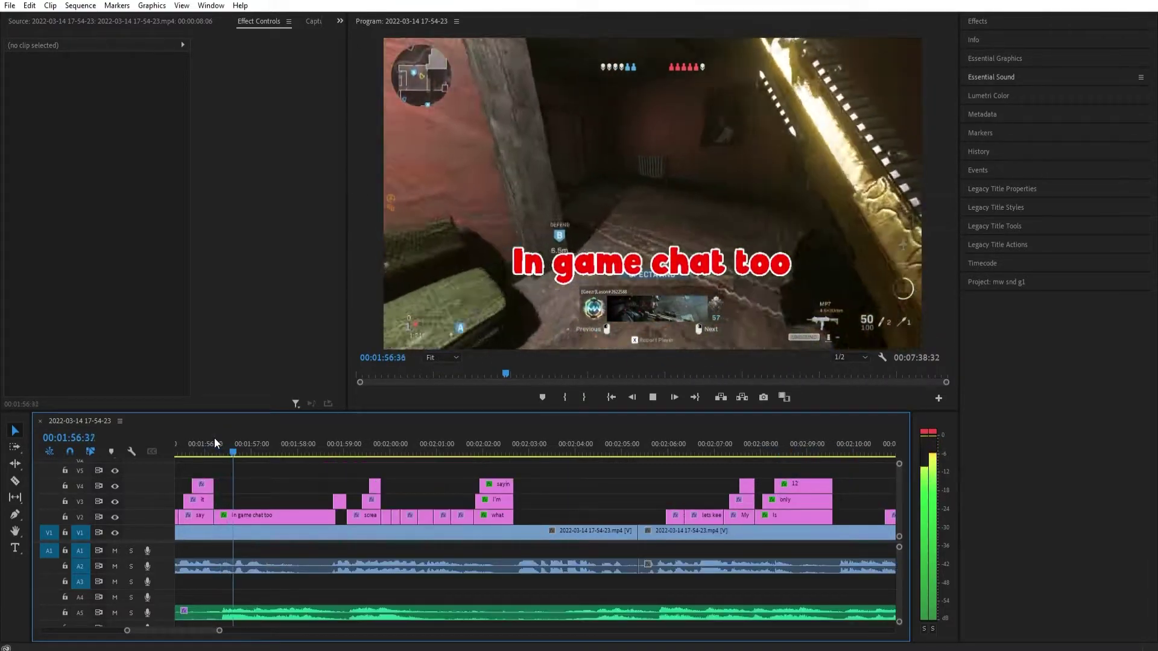
pyautogui.press('space')
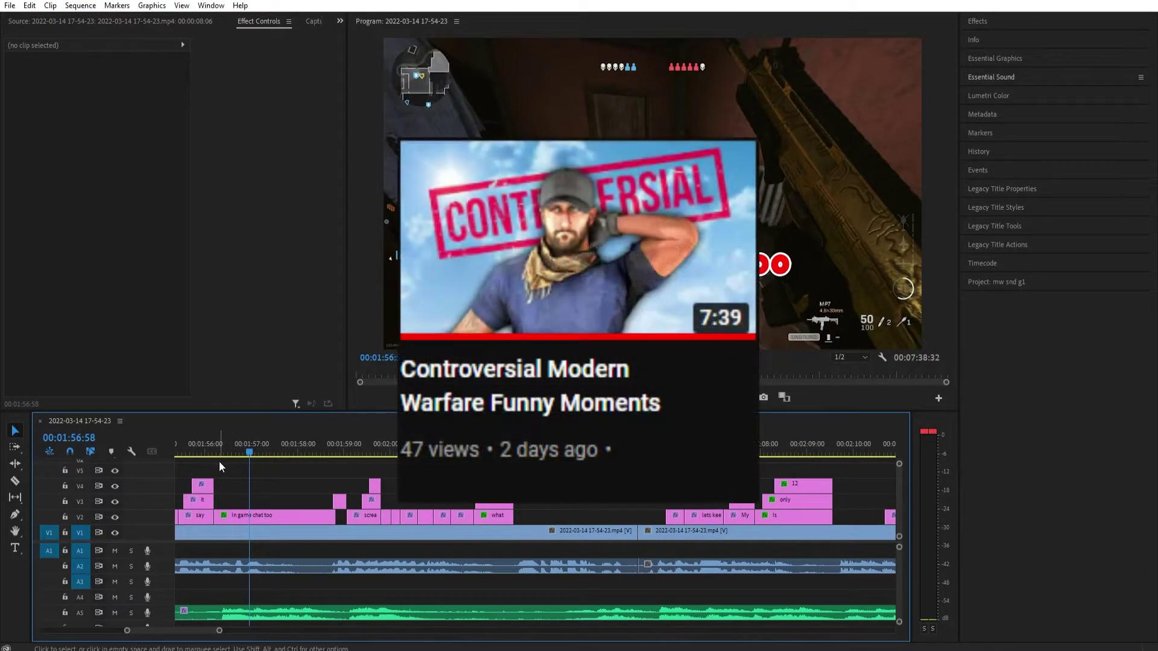
pyautogui.press('space')
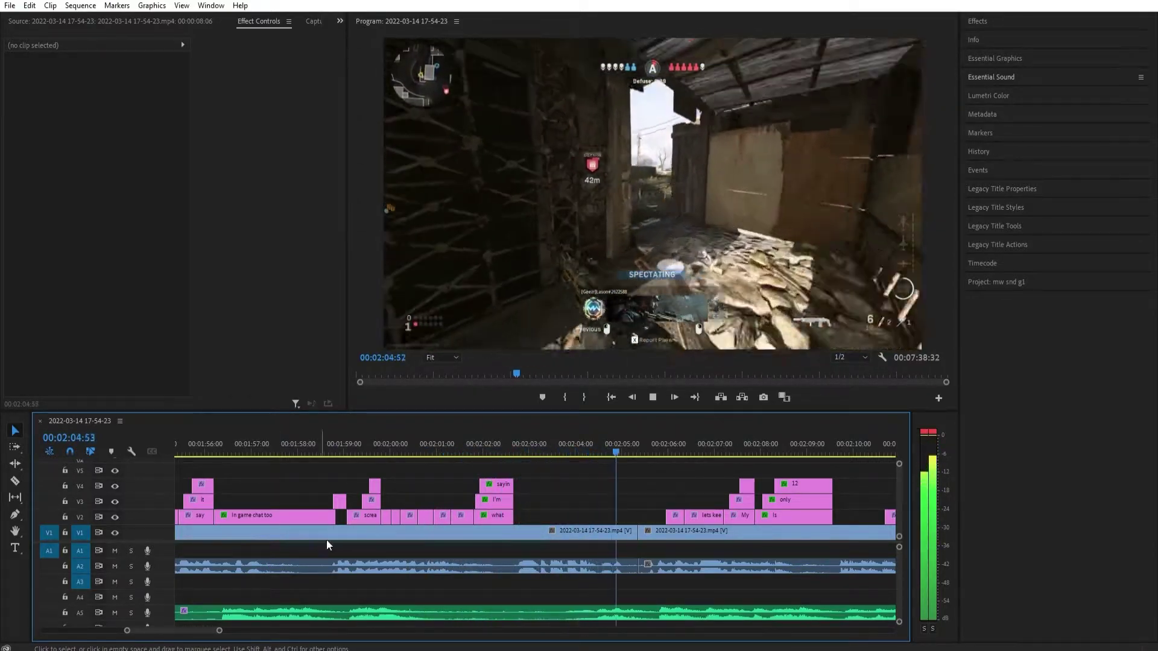
# Go back to 00:01:49:13 and play up to the "when your" caption at 00:01:49:44.
pyautogui.click(436, 457)
pyautogui.moveTo(436, 457); pyautogui.dragTo(248, 462)
pyautogui.press('-')
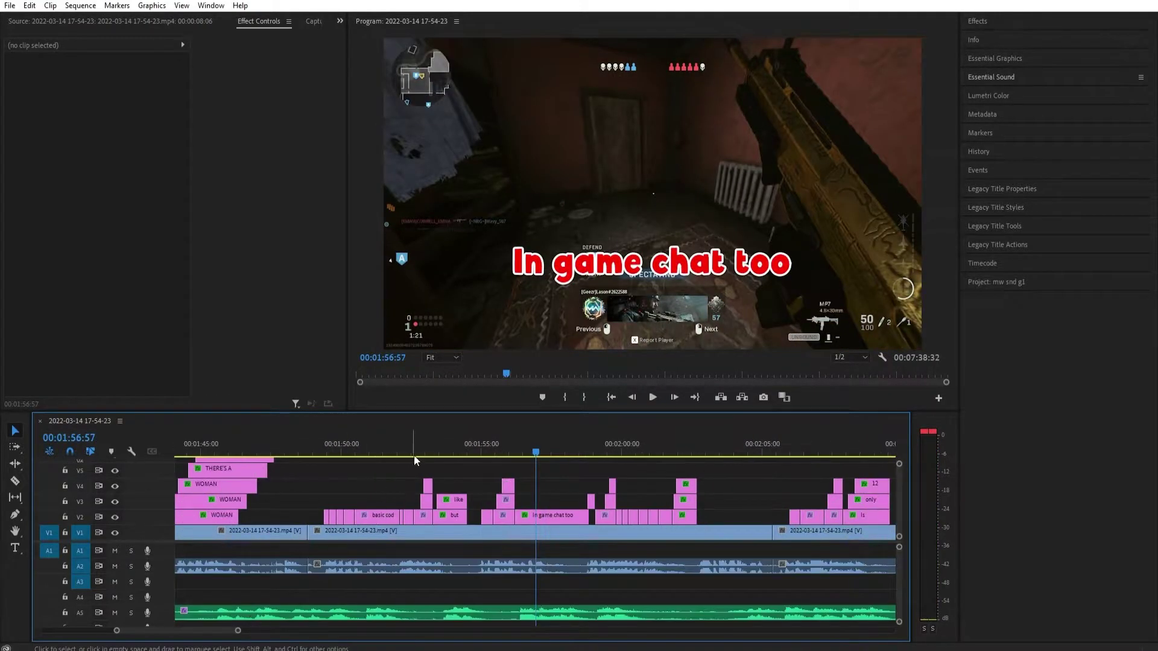
pyautogui.moveTo(369, 459); pyautogui.dragTo(320, 472)
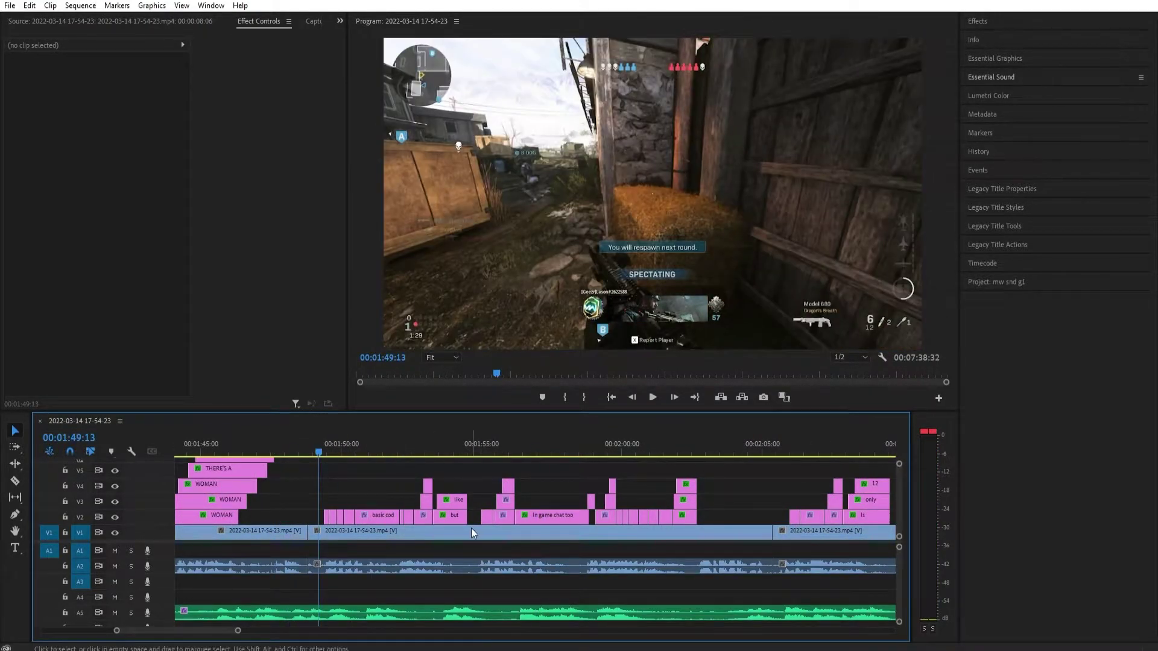
pyautogui.press('space')
pyautogui.press('space')
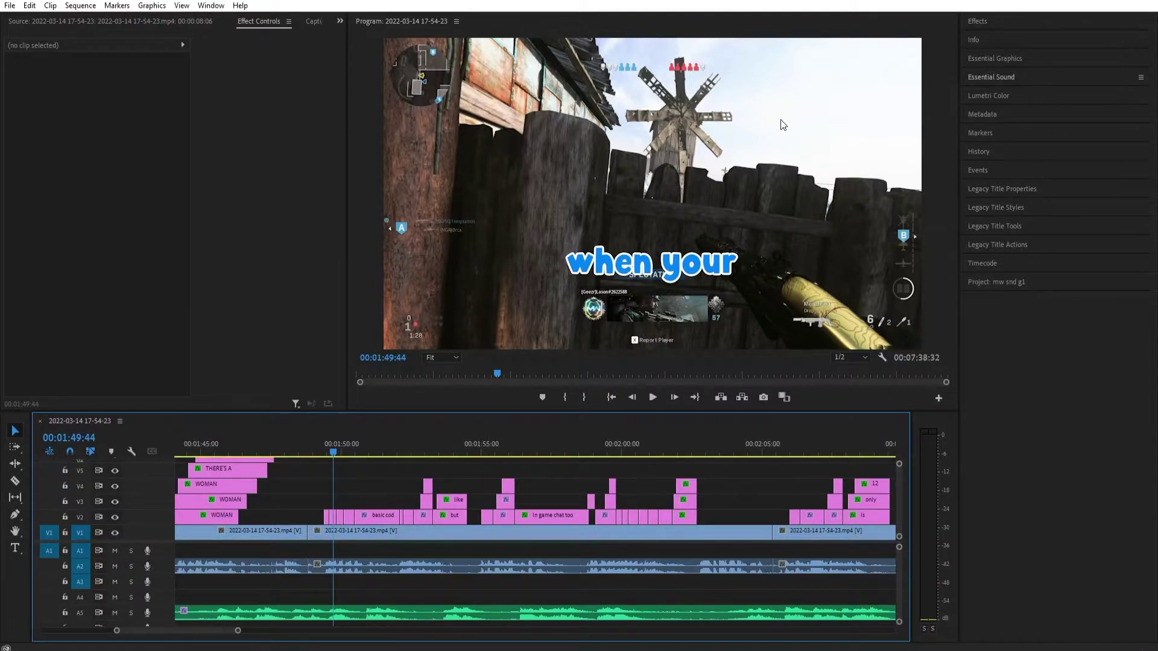
# Look at the "when your" caption's text and settings, leaving its wording as it is.
pyautogui.doubleClick(697, 278)
pyautogui.click(717, 264)
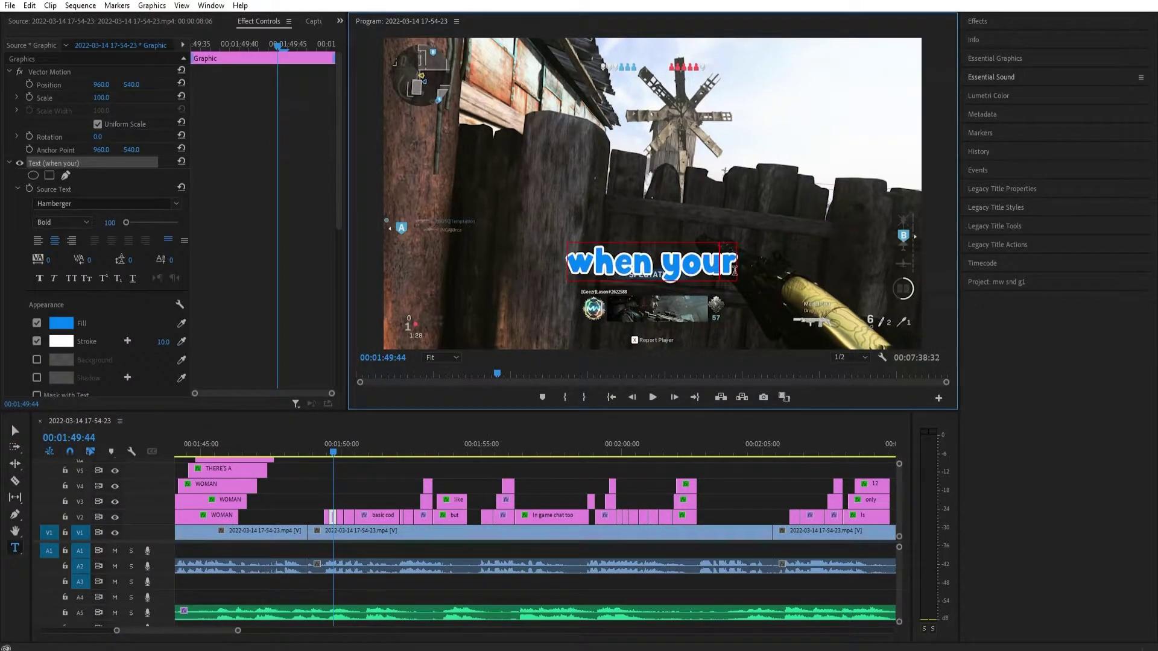
pyautogui.moveTo(734, 270); pyautogui.dragTo(564, 265)
pyautogui.click(348, 462)
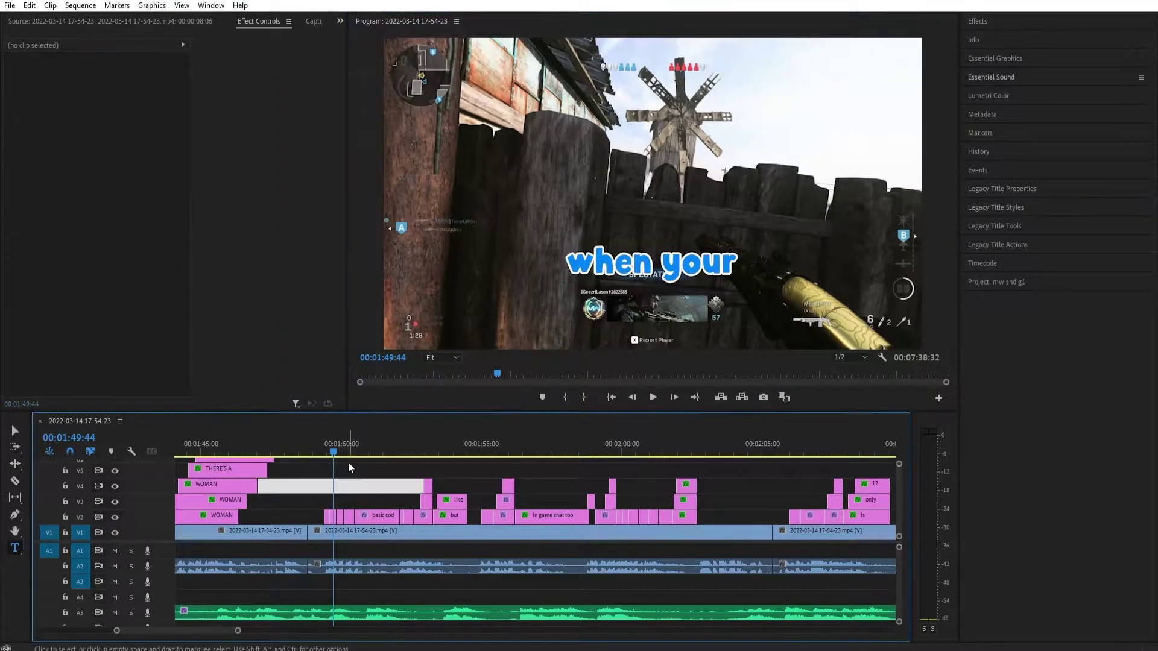
# Scrub to the "basic cod mechanics" caption at 00:01:51:04 and inspect its text settings.
pyautogui.click(348, 449)
pyautogui.moveTo(352, 451); pyautogui.dragTo(370, 449)
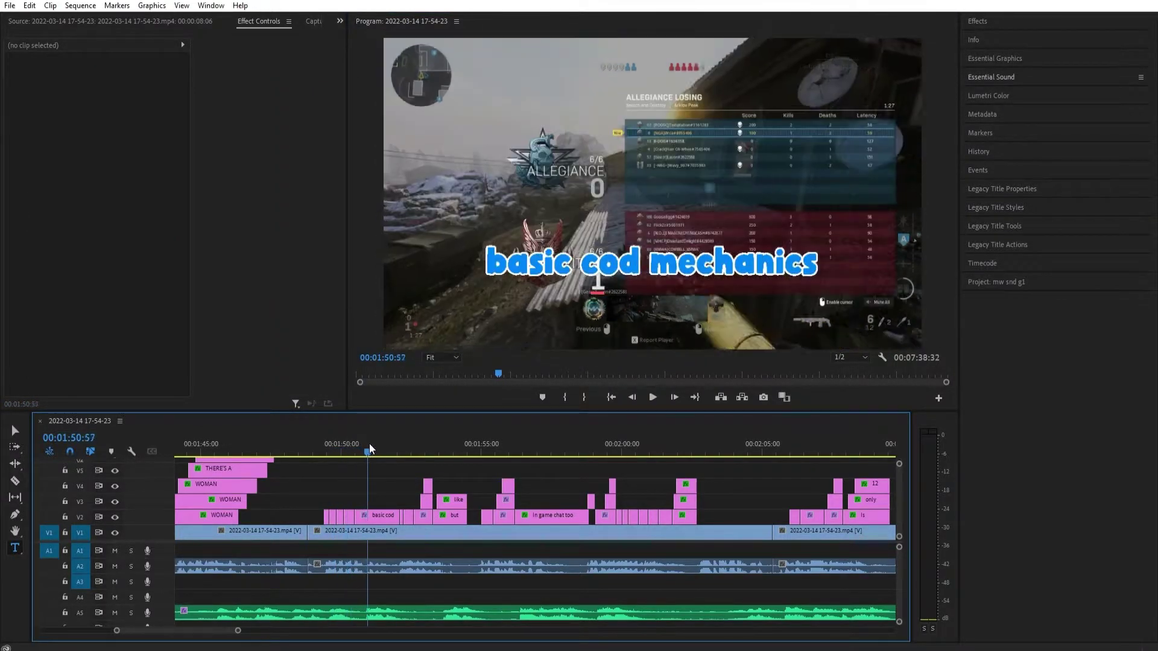
pyautogui.click(378, 520)
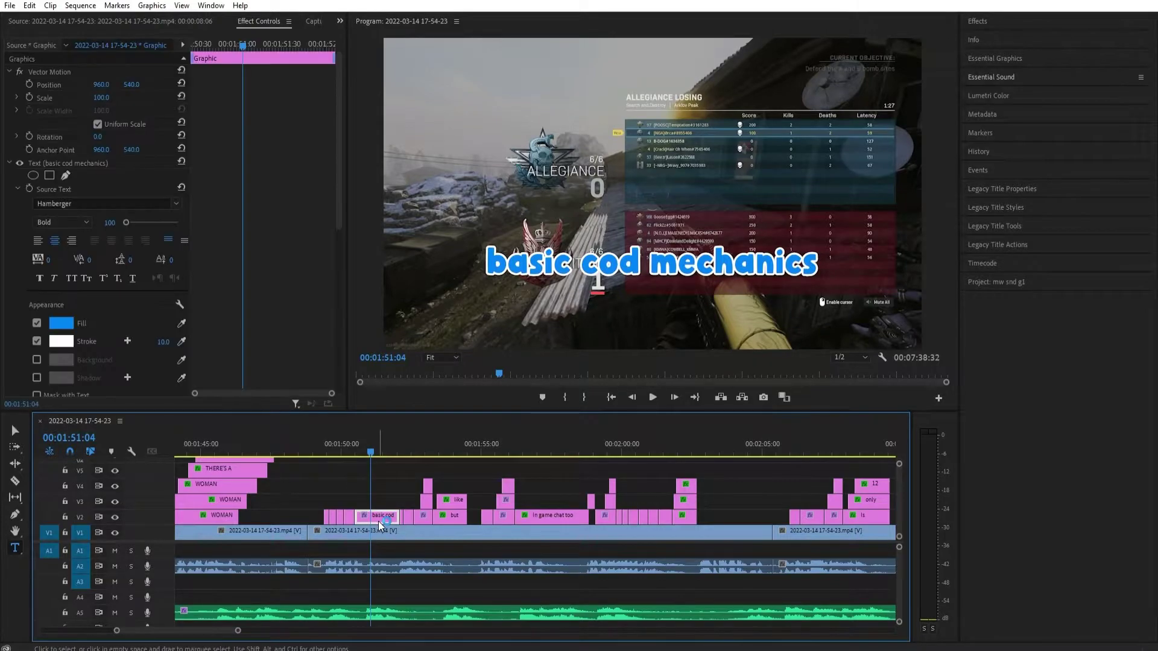
pyautogui.scroll(-5, 266, 302)
pyautogui.click(362, 486)
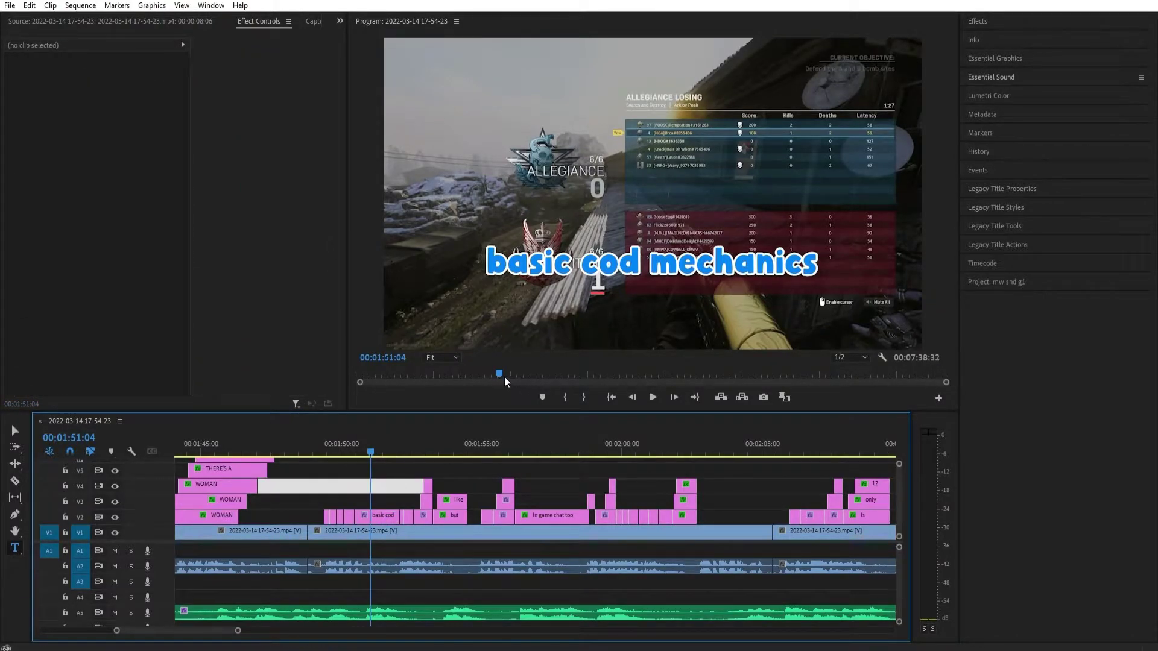
# Start a new text graphic at 00:01:48:49 near the middle of the frame.
pyautogui.moveTo(317, 447)
pyautogui.mouseDown()
pyautogui.moveTo(295, 450)
pyautogui.moveTo(315, 454)
pyautogui.mouseUp()
pyautogui.click(314, 485)
pyautogui.click(635, 254)
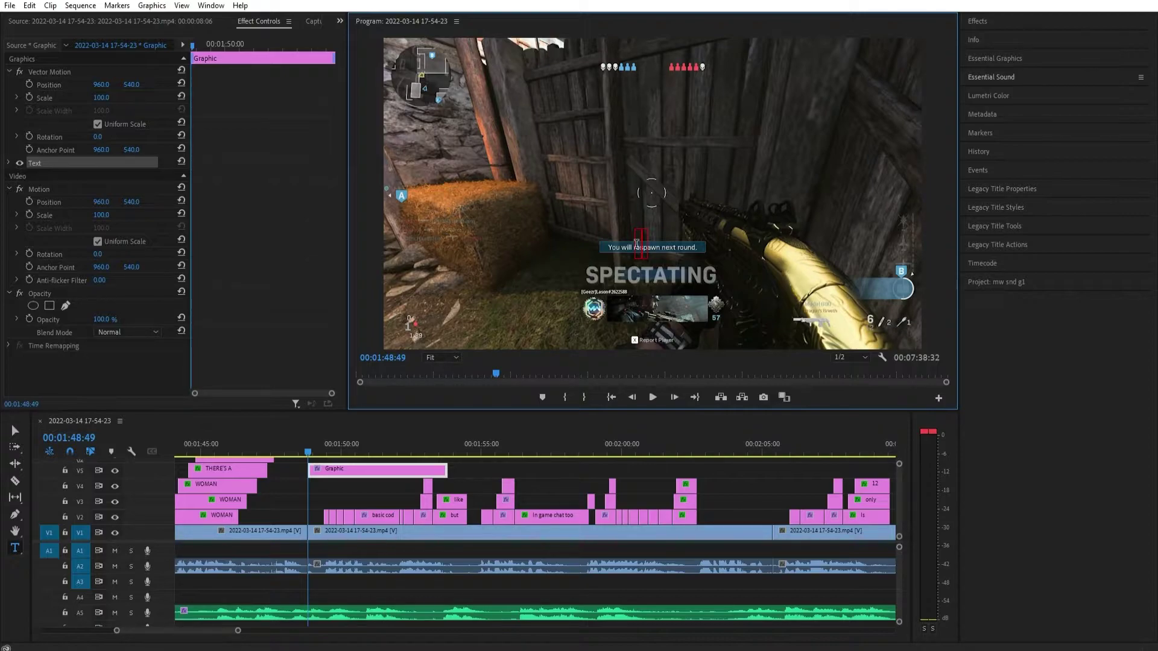
pyautogui.write('BITCVJ')
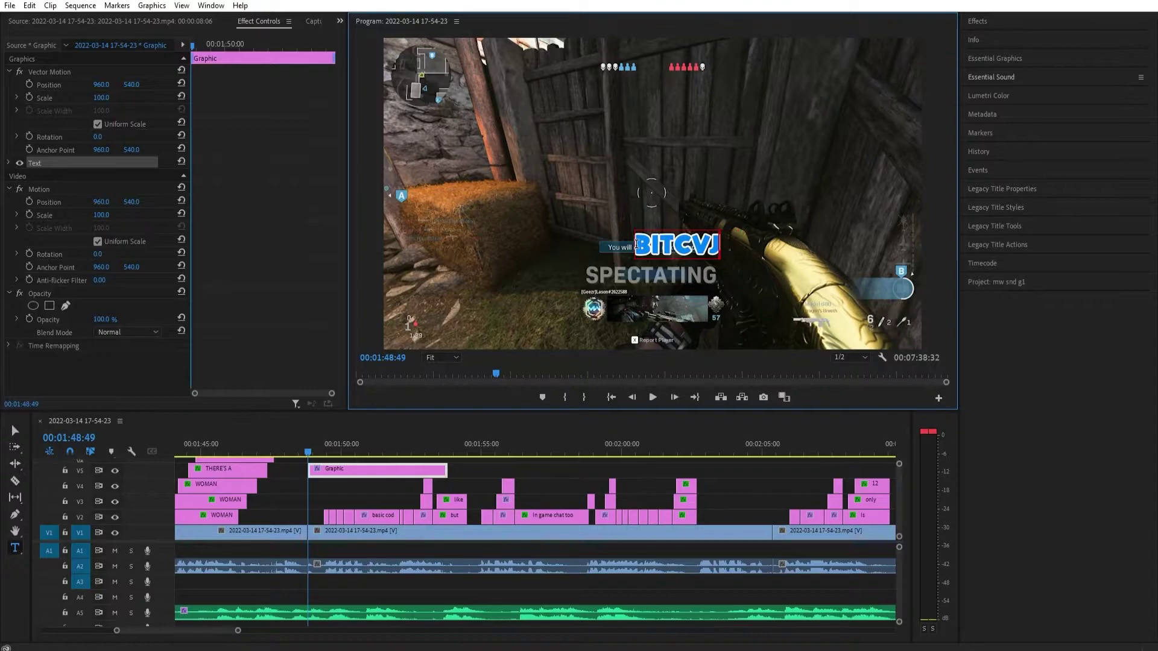
pyautogui.press('BackSpace')
pyautogui.press('BackSpace')
pyautogui.press('BackSpace')
pyautogui.press('BackSpace')
pyautogui.press('BackSpace')
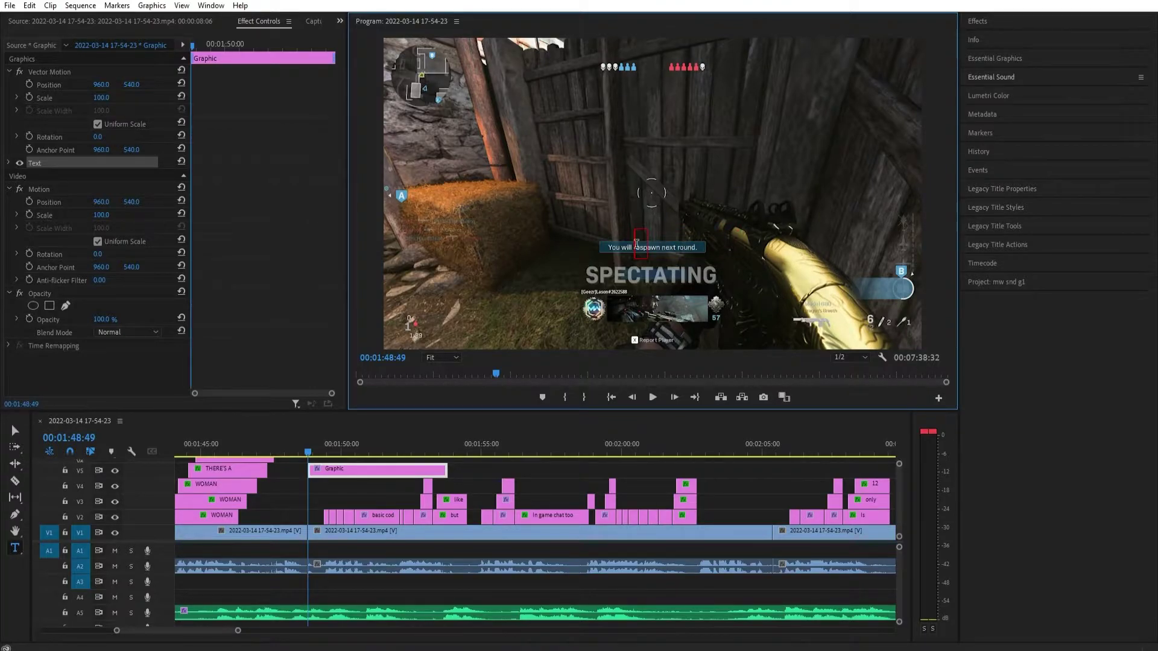
pyautogui.write('SA')
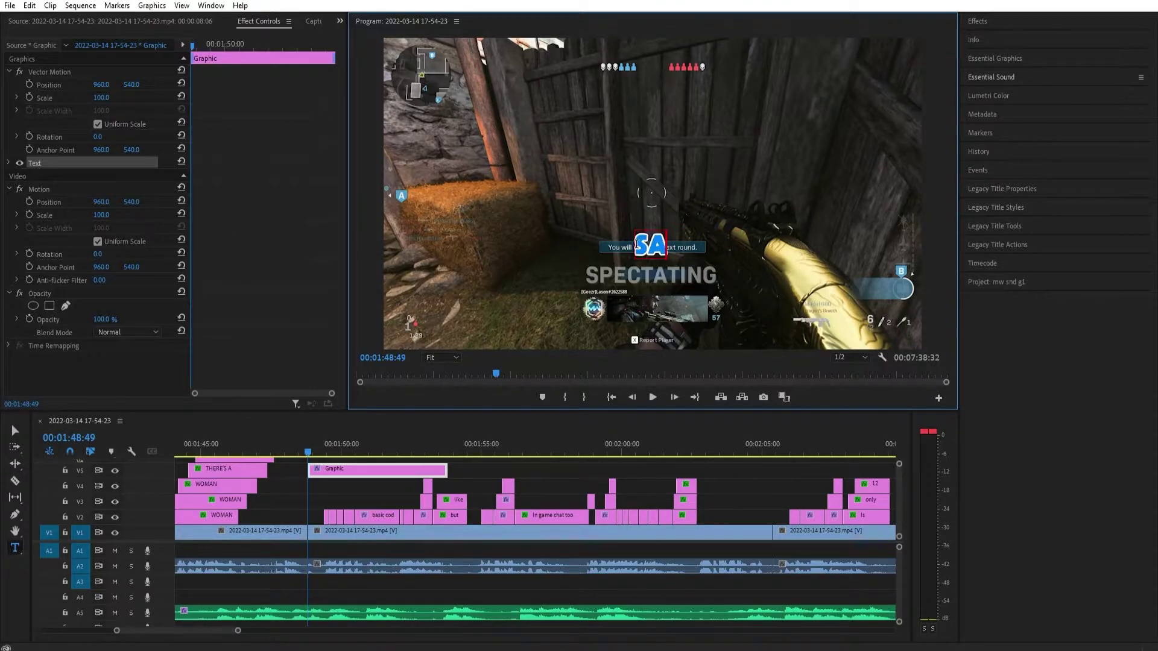
pyautogui.write('UROPHAGAF')
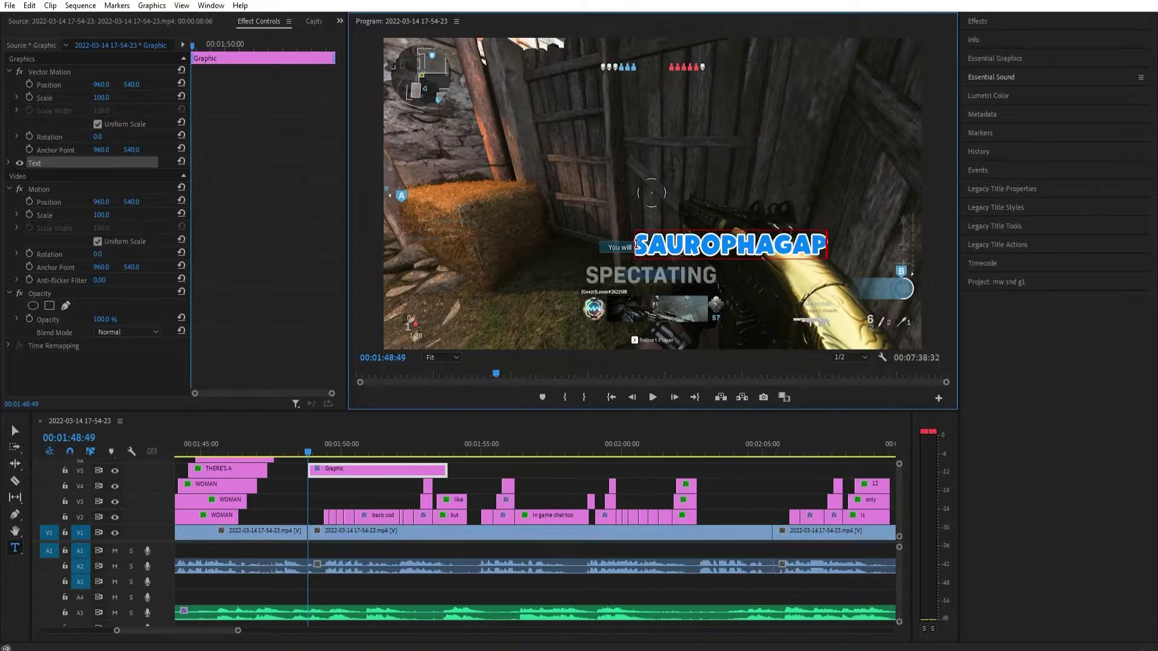
pyautogui.press('BackSpace')
pyautogui.press('BackSpace')
pyautogui.press('BackSpace')
pyautogui.press('BackSpace')
pyautogui.press('BackSpace')
pyautogui.press('BackSpace')
pyautogui.press('BackSpace')
pyautogui.press('BackSpace')
pyautogui.press('BackSpace')
pyautogui.press('BackSpace')
pyautogui.press('BackSpace')
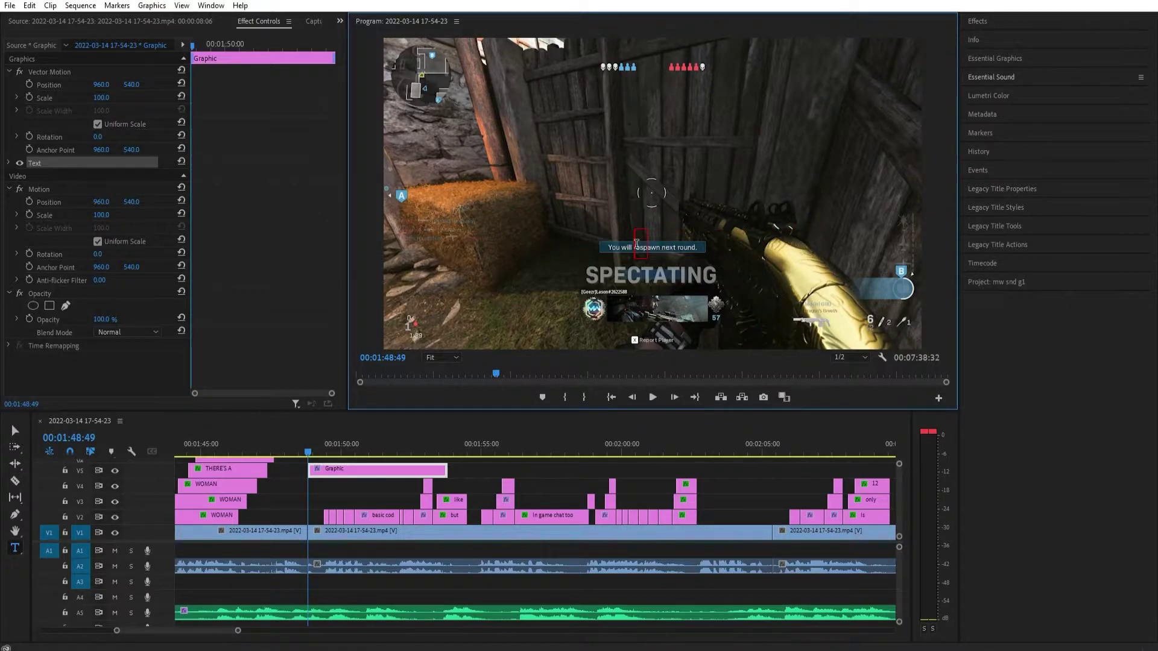
pyautogui.write('SAOURO')
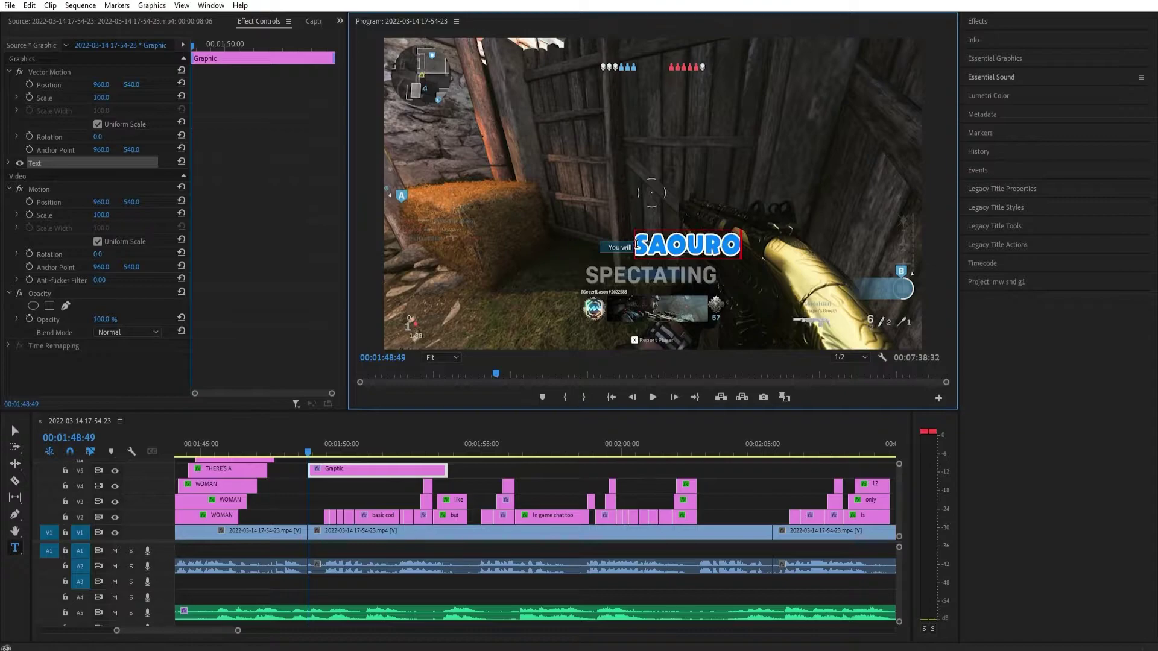
pyautogui.press('BackSpace')
pyautogui.press('BackSpace')
pyautogui.press('BackSpace')
pyautogui.press('BackSpace')
pyautogui.press('BackSpace')
pyautogui.press('BackSpace')
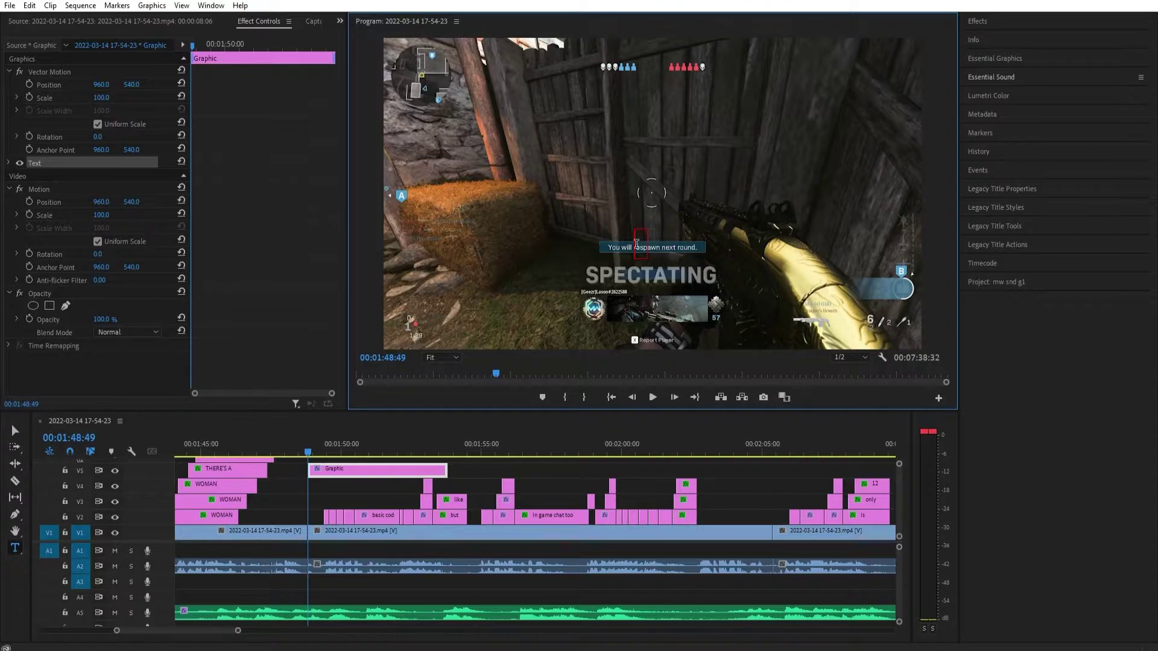
# Enter "SAUROPHAGANAX" as the new graphic's text and move it to the horizontal centre of the frame, just above "SPECTATING".
pyautogui.write('SAUROPHA')
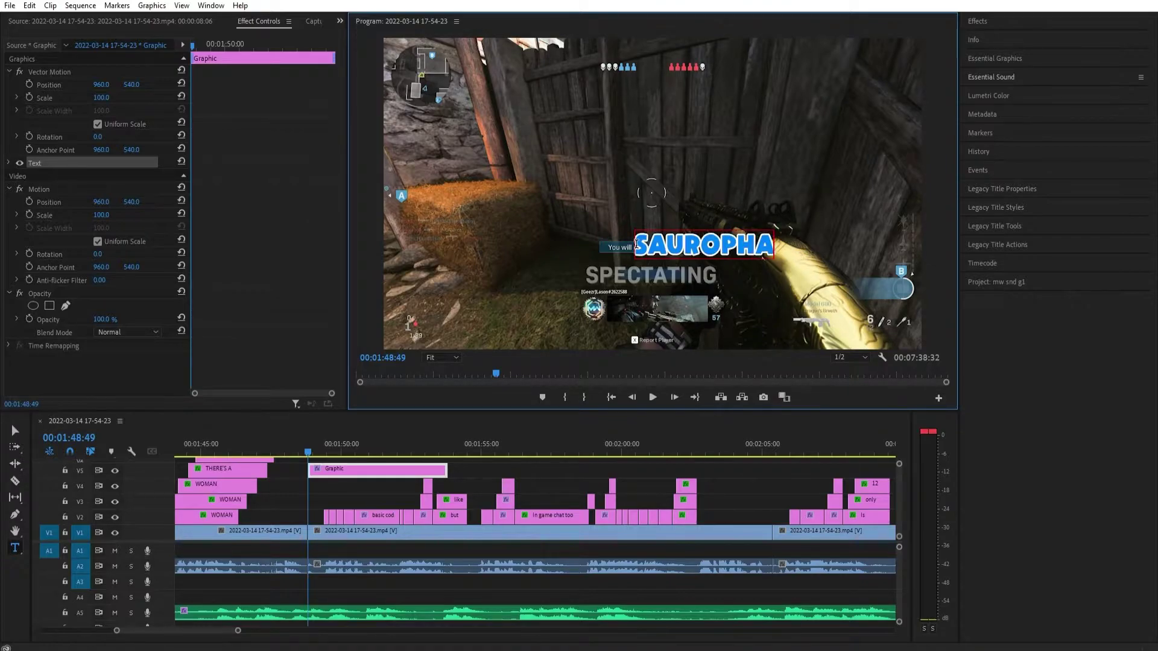
pyautogui.write('GANX')
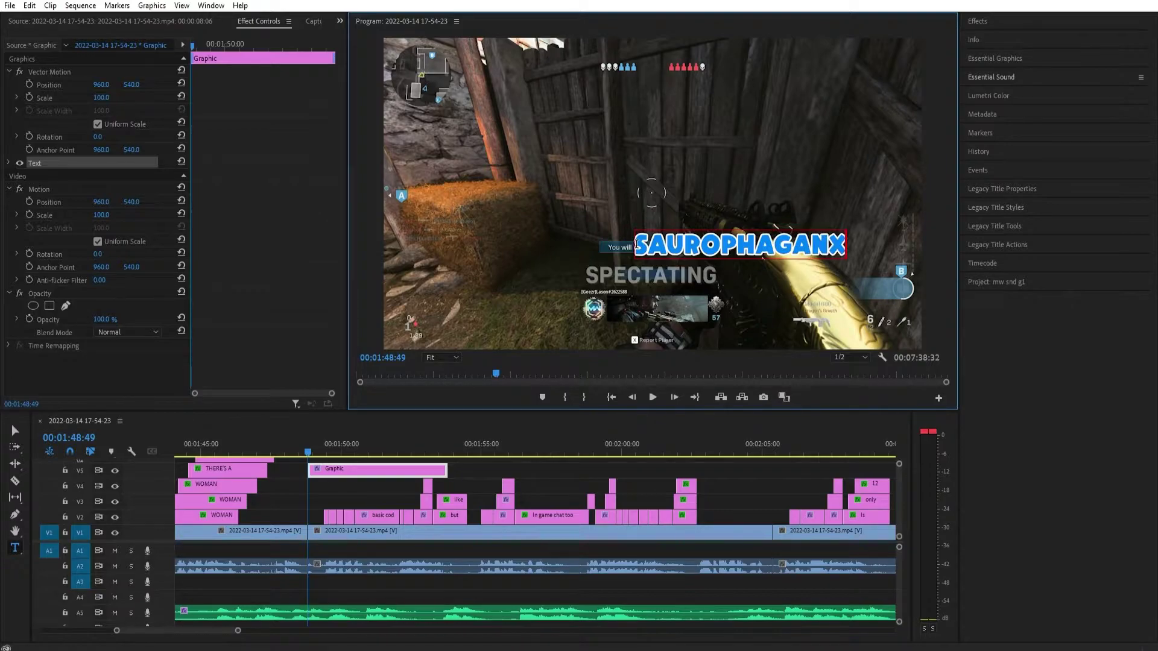
pyautogui.press('BackSpace')
pyautogui.write('AX')
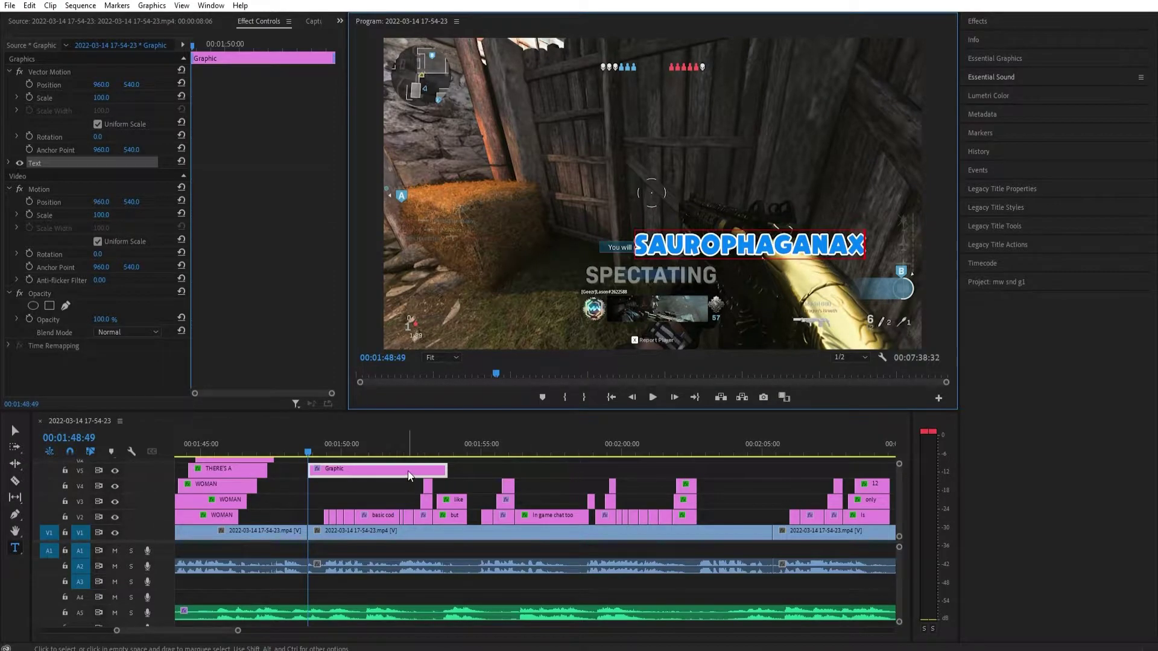
pyautogui.press('Escape')
pyautogui.moveTo(668, 259); pyautogui.dragTo(642, 255)
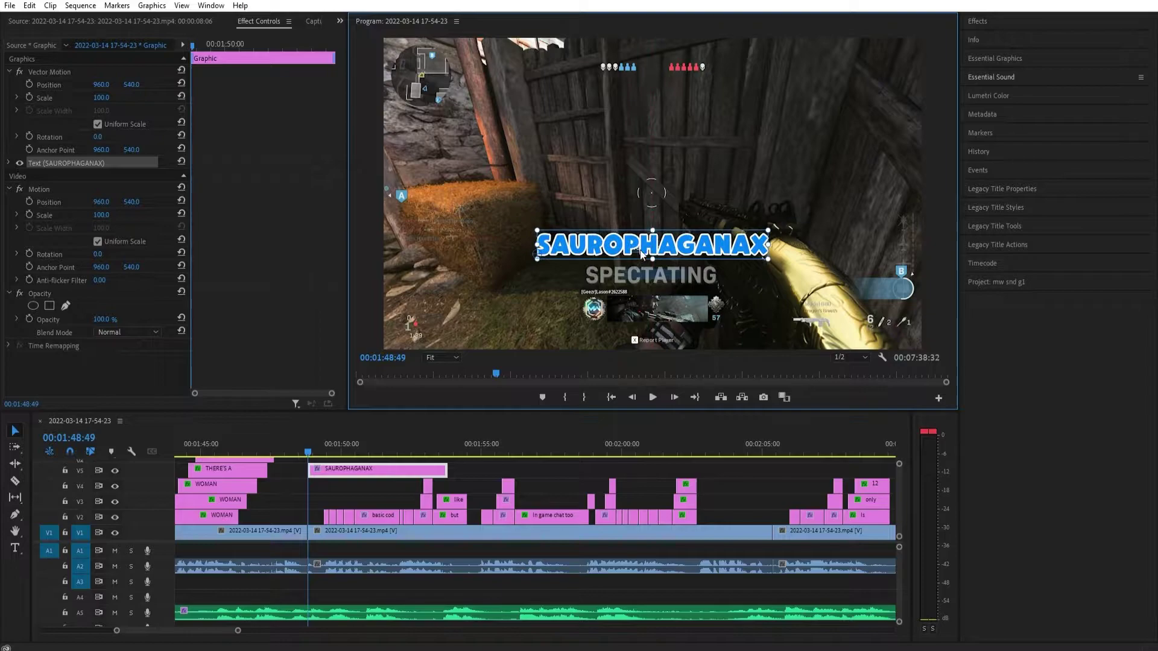
# Select the whole "SAUROPHAGANAX" text and display its font, fill and stroke settings.
pyautogui.doubleClick(763, 247)
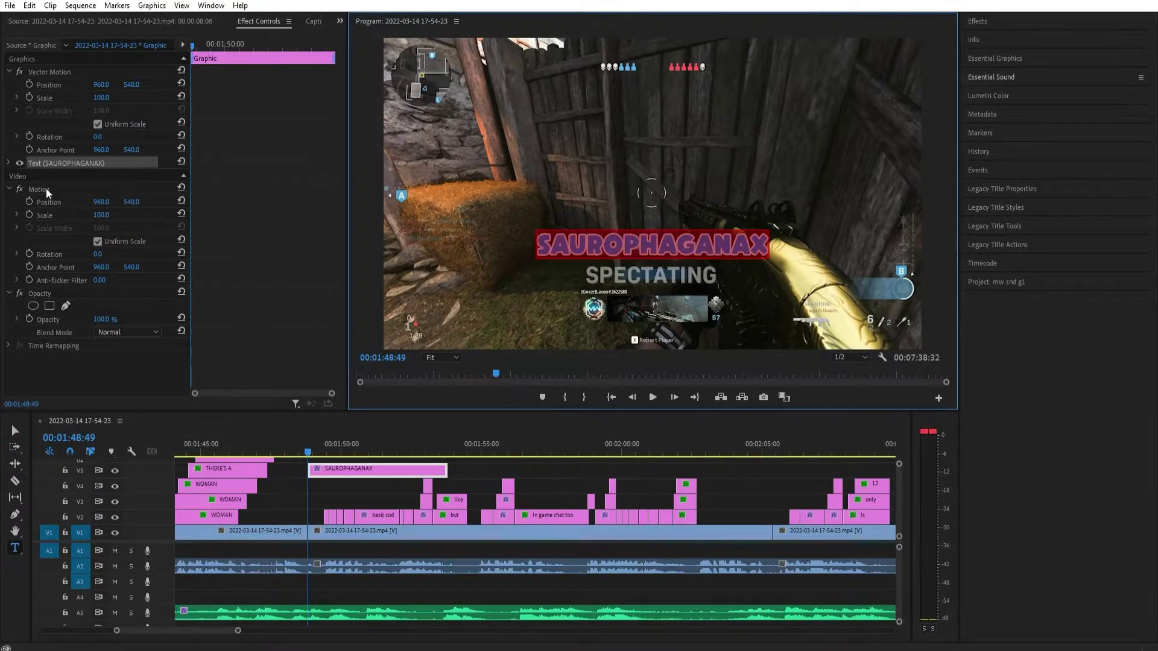
pyautogui.click(9, 163)
pyautogui.click(351, 473)
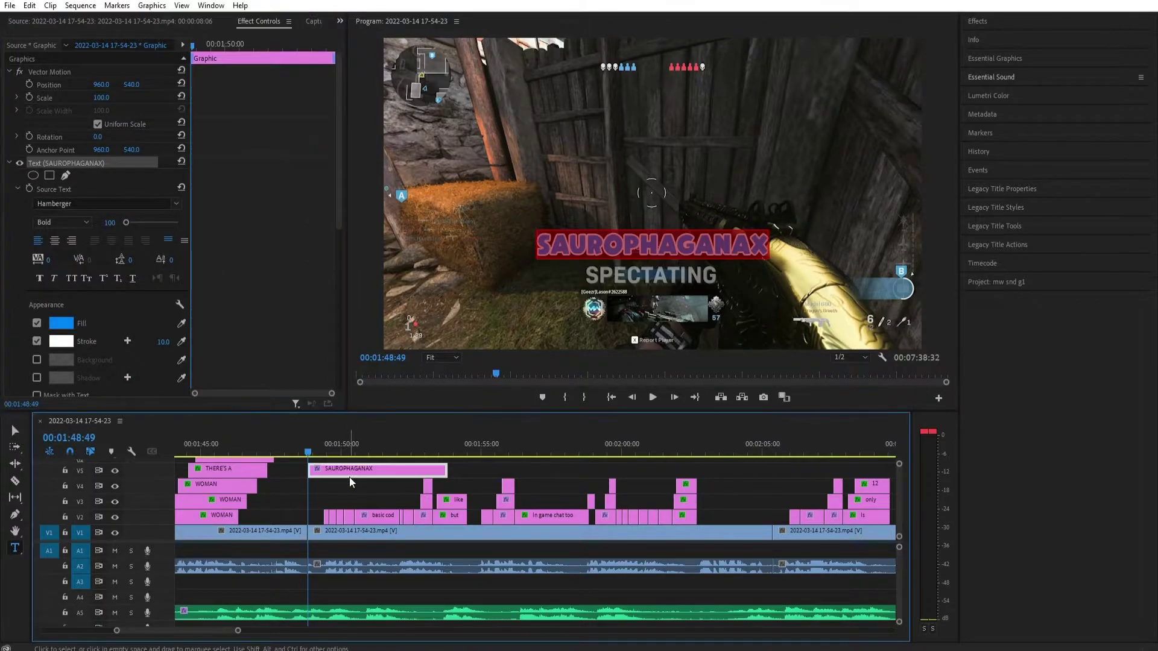
pyautogui.scroll(-2, 234, 261)
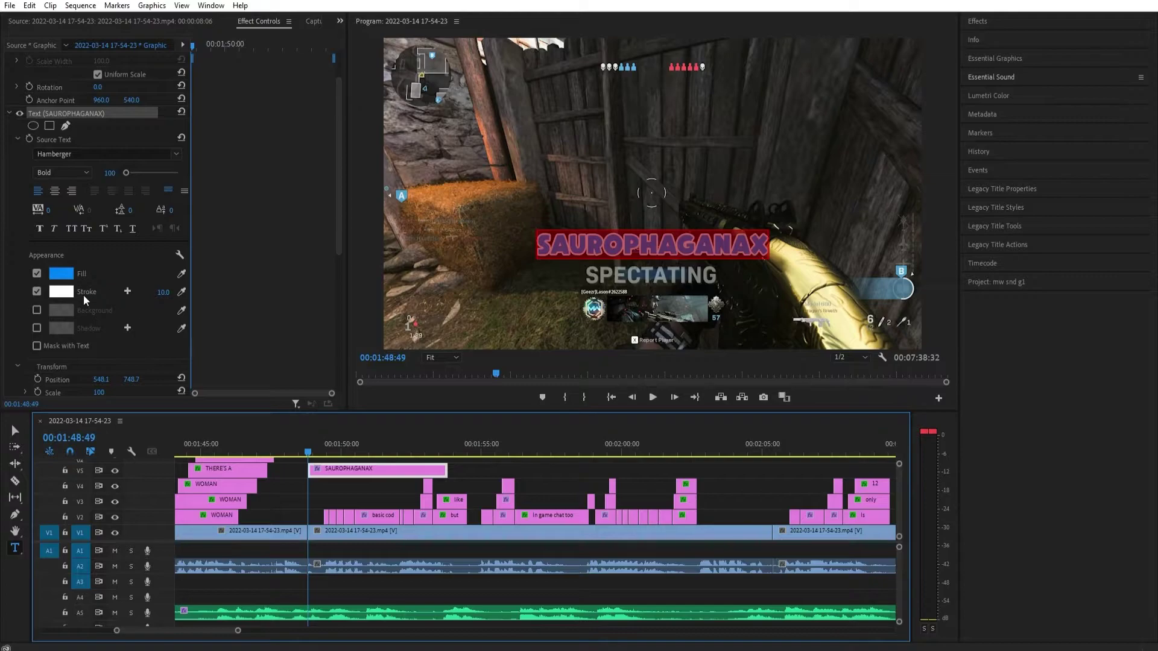
# Turn off the fill and stroke of the "SAUROPHAGANAX" text and turn only the fill back on.
pyautogui.click(36, 273)
pyautogui.click(36, 292)
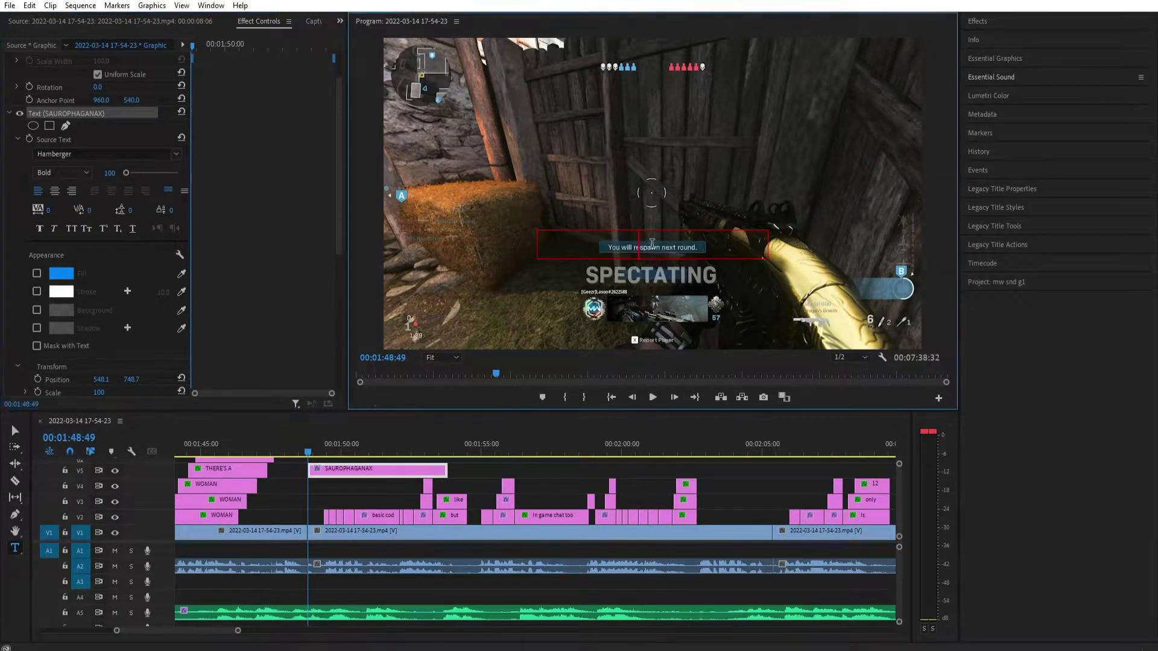
pyautogui.click(36, 274)
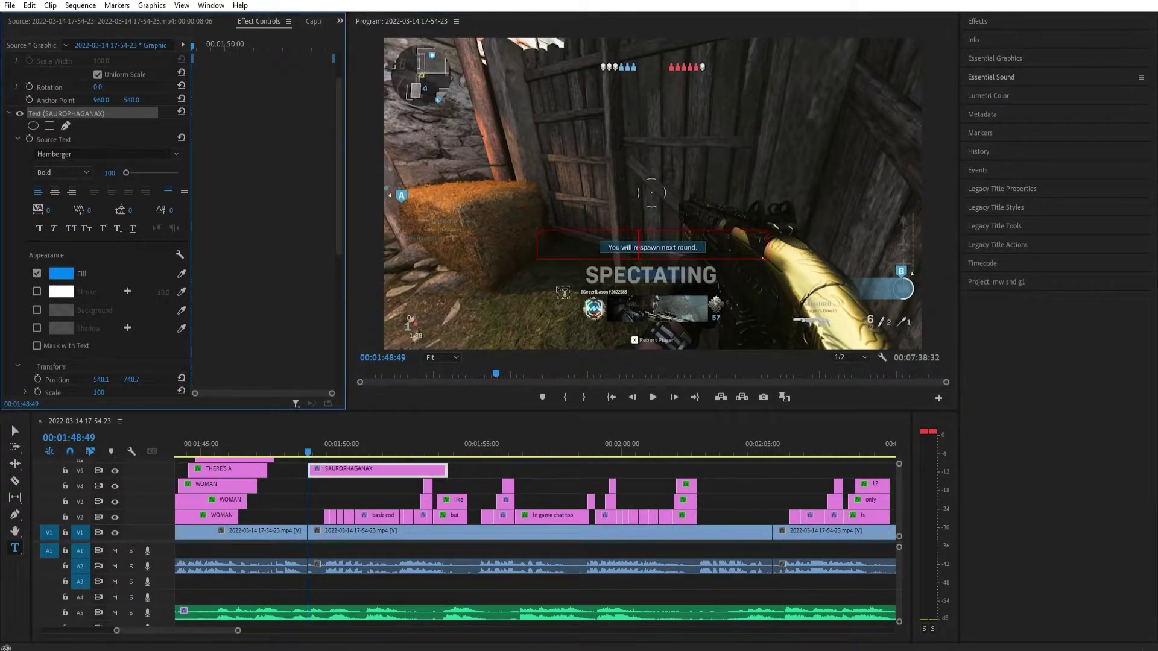
pyautogui.moveTo(762, 248); pyautogui.dragTo(175, 265)
pyautogui.click(36, 273)
pyautogui.click(764, 243)
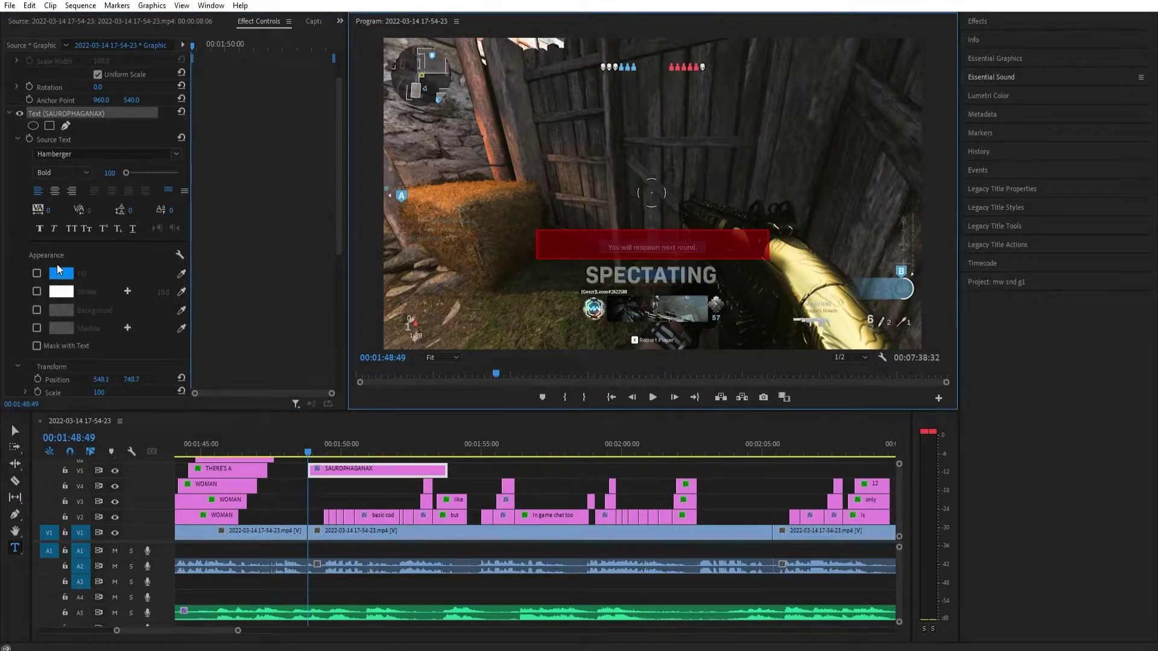
pyautogui.click(71, 272)
pyautogui.click(659, 241)
pyautogui.scroll(1, 167, 230)
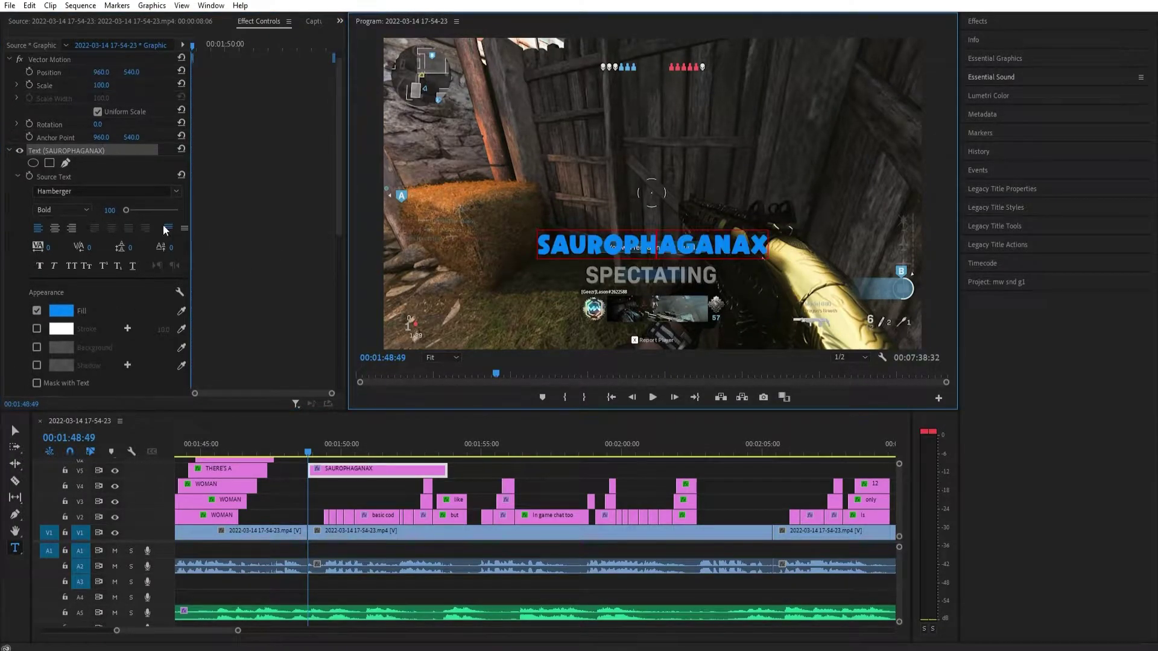
# Try the Homesick_PersonalUseOnly font on the whole "SAUROPHAGANAX" text.
pyautogui.click(175, 192)
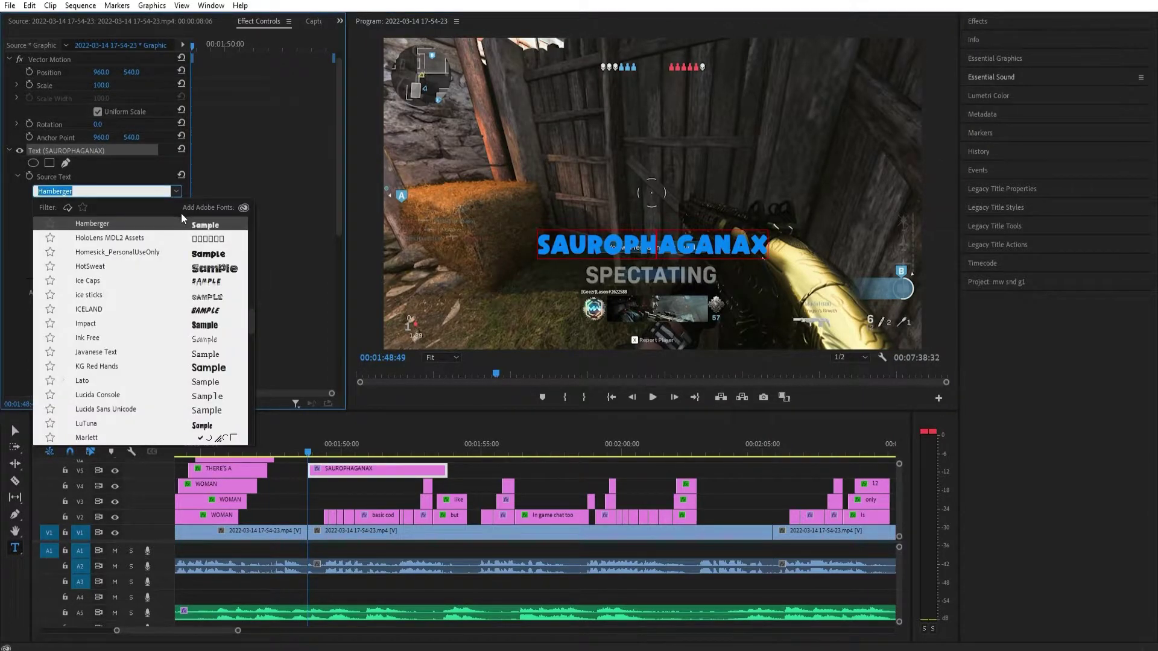
pyautogui.click(190, 252)
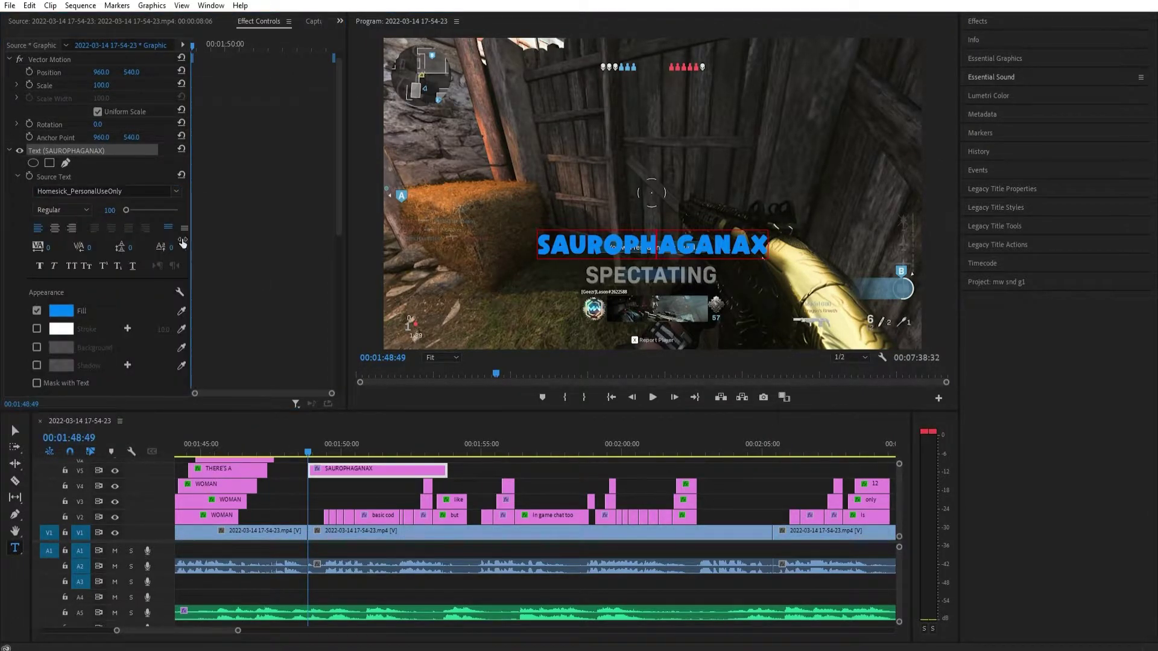
pyautogui.click(173, 189)
pyautogui.click(175, 225)
pyautogui.moveTo(775, 249); pyautogui.dragTo(522, 233)
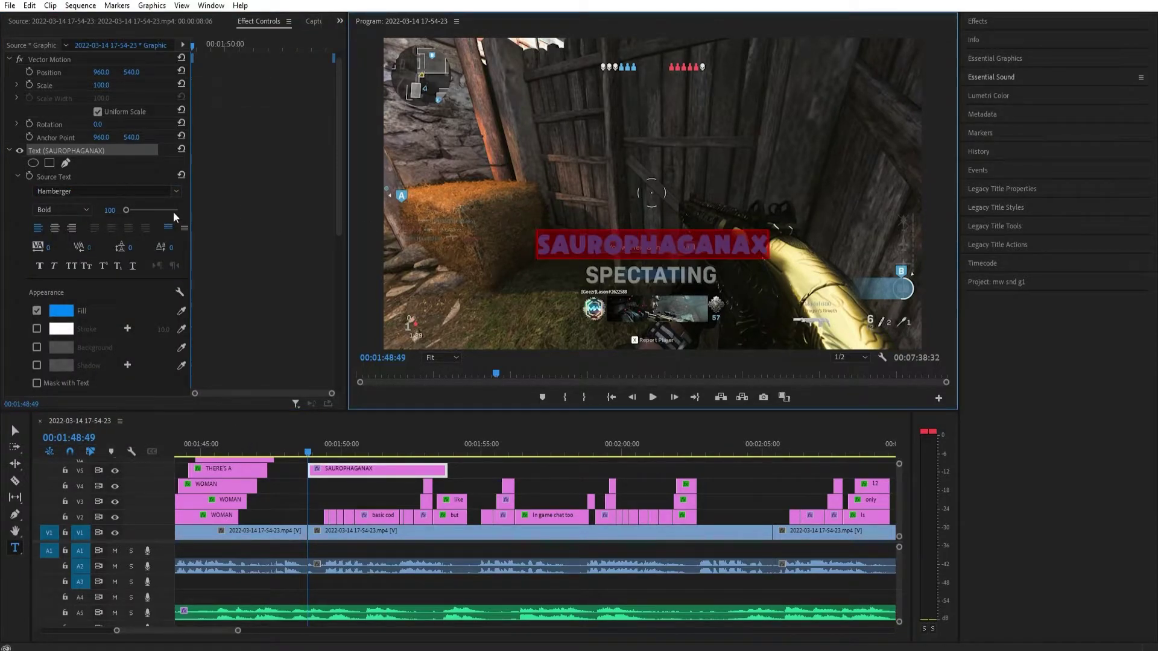
pyautogui.click(175, 190)
pyautogui.click(156, 258)
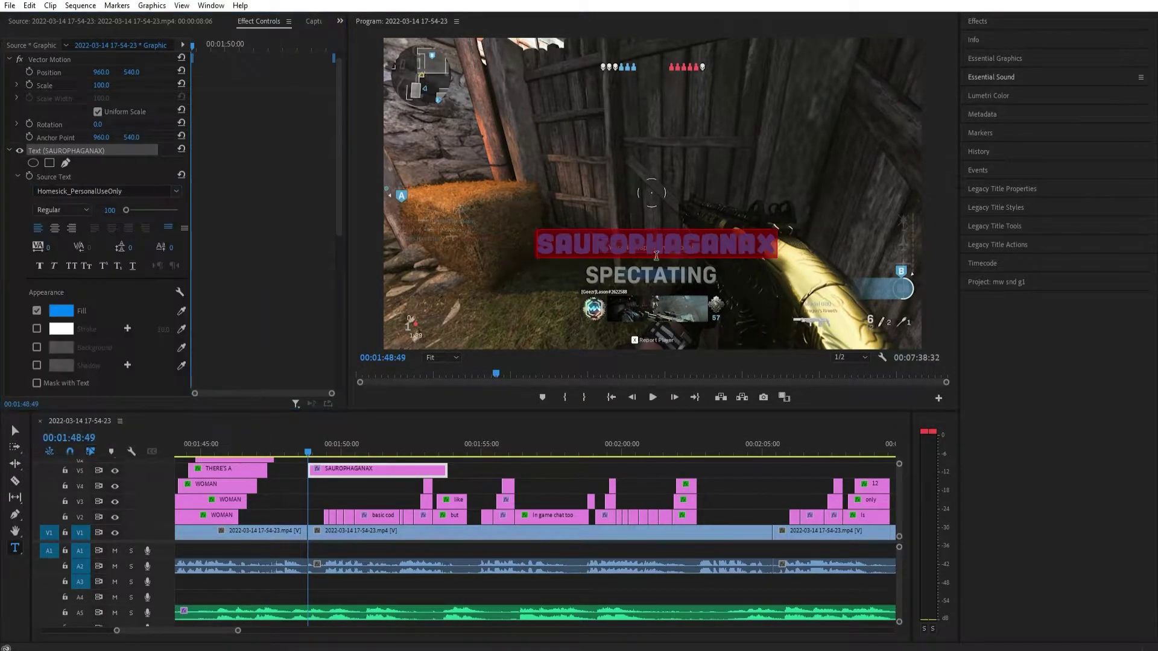
pyautogui.click(709, 245)
pyautogui.moveTo(771, 241); pyautogui.dragTo(530, 244)
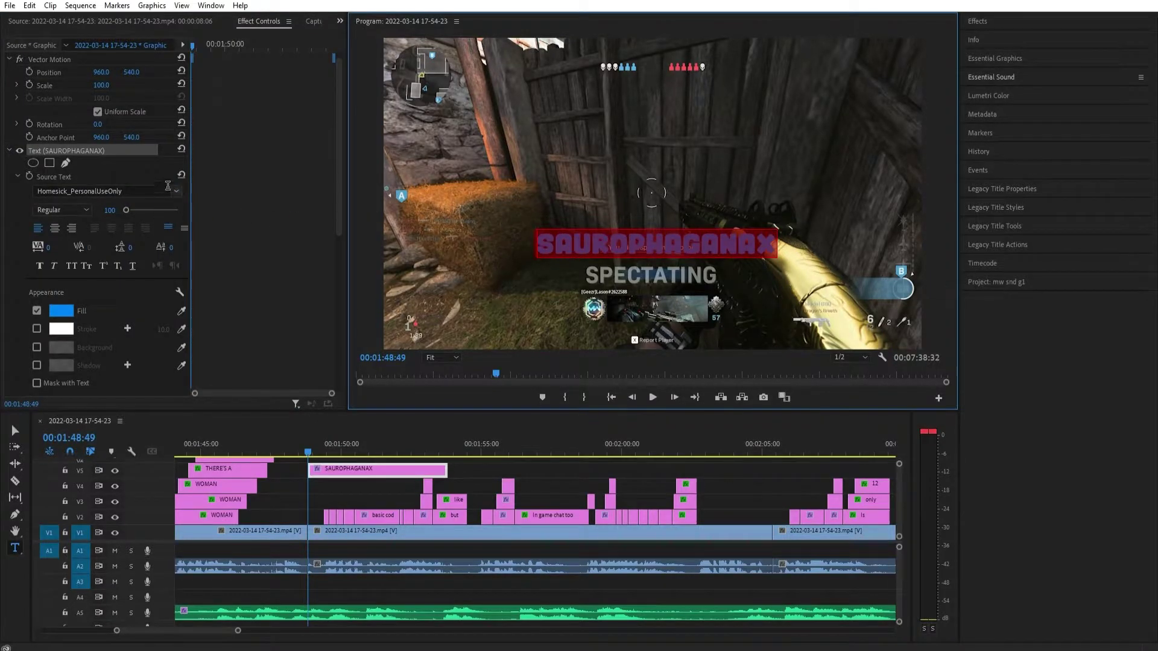
# Set the font of the whole "SAUROPHAGANAX" text back to Hamberger.
pyautogui.click(175, 190)
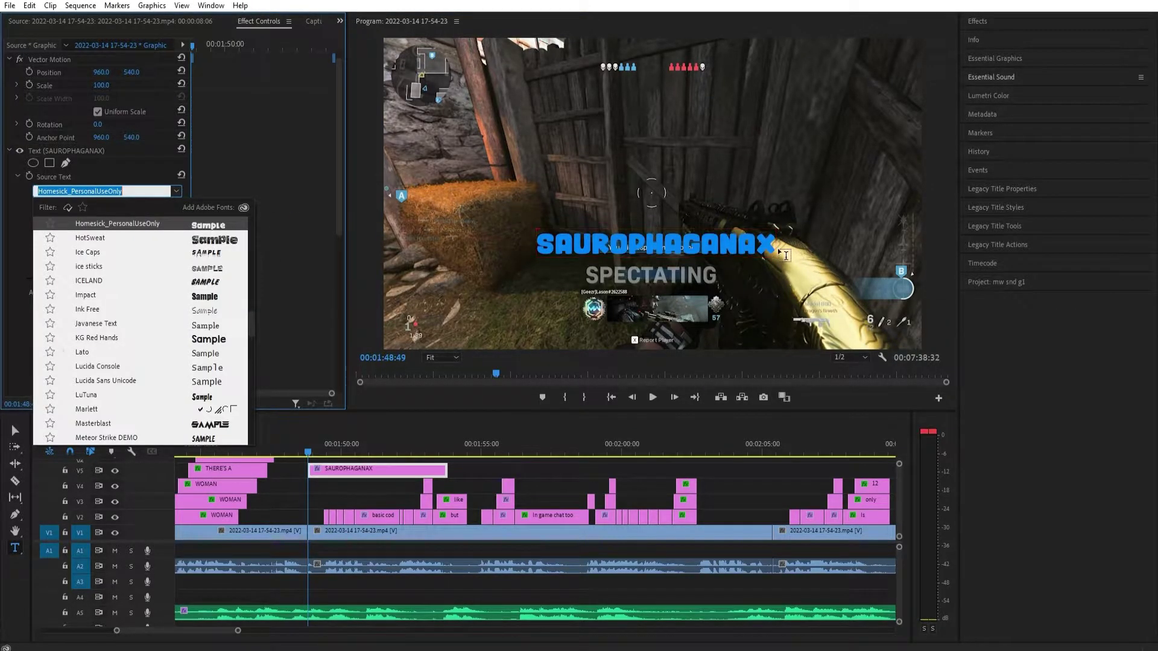
pyautogui.moveTo(777, 245); pyautogui.dragTo(442, 225)
pyautogui.click(157, 194)
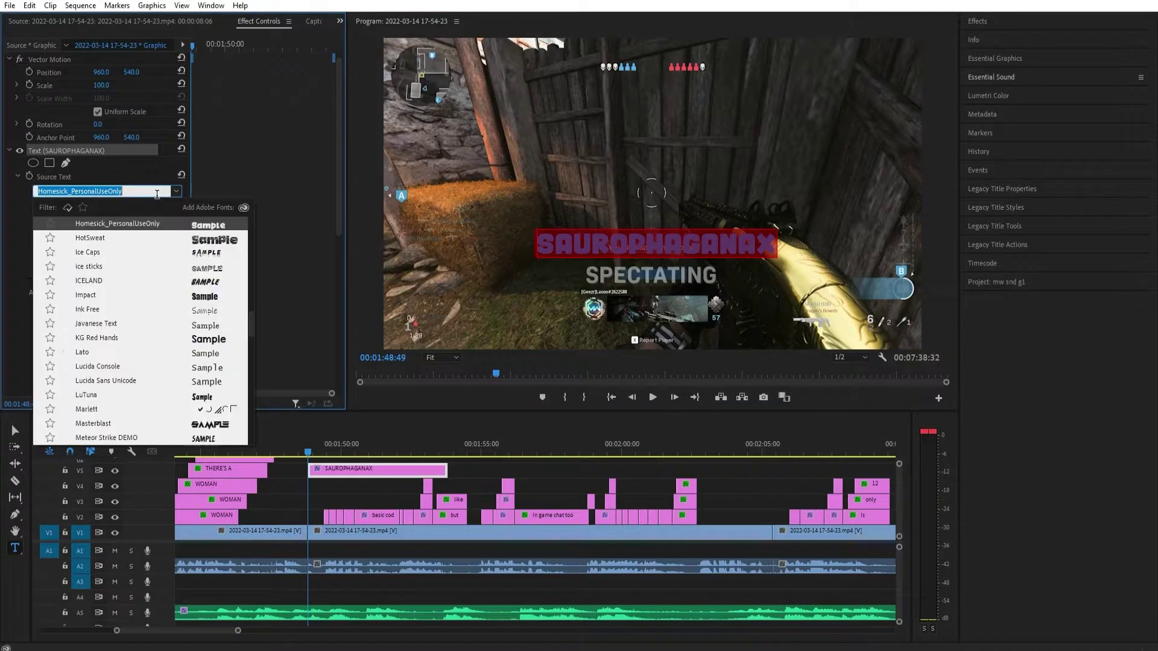
pyautogui.write('ham')
pyautogui.press('Return')
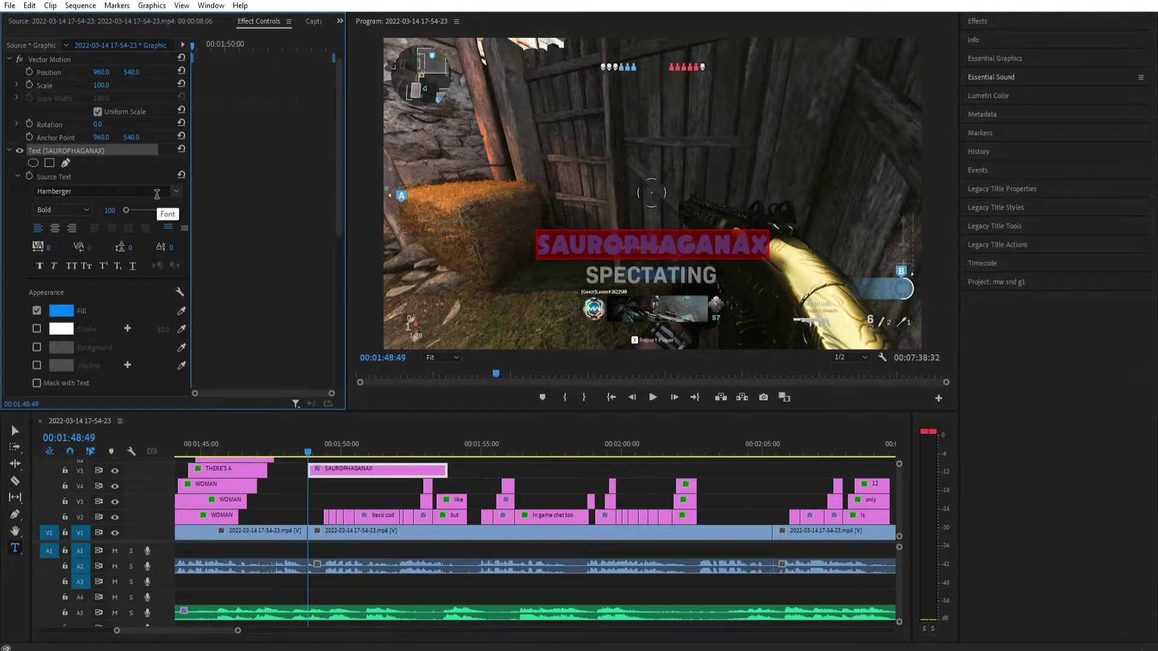
pyautogui.click(684, 251)
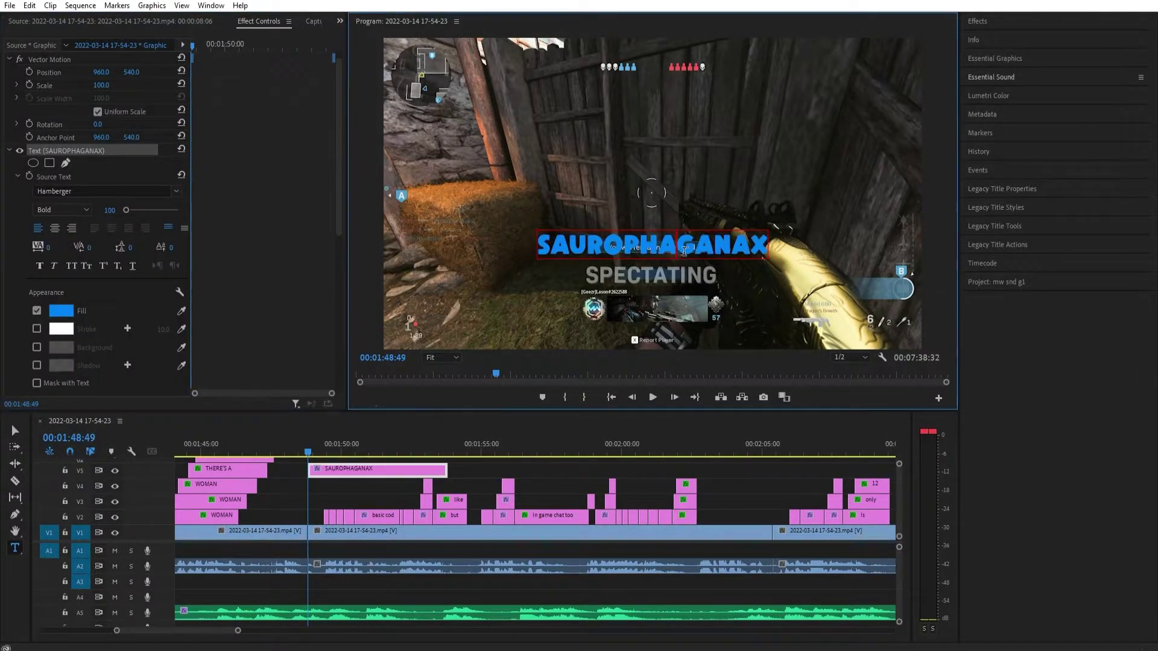
# Turn the stroke on for the whole "SAUROPHAGANAX" text.
pyautogui.click(36, 327)
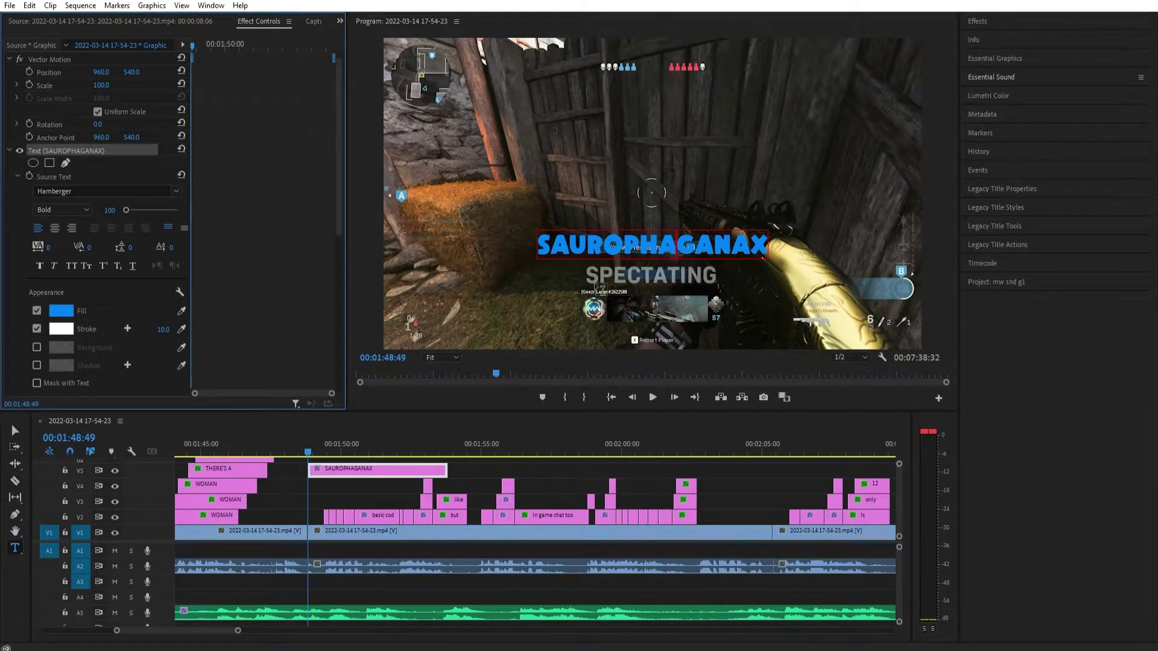
pyautogui.moveTo(761, 239); pyautogui.dragTo(537, 245)
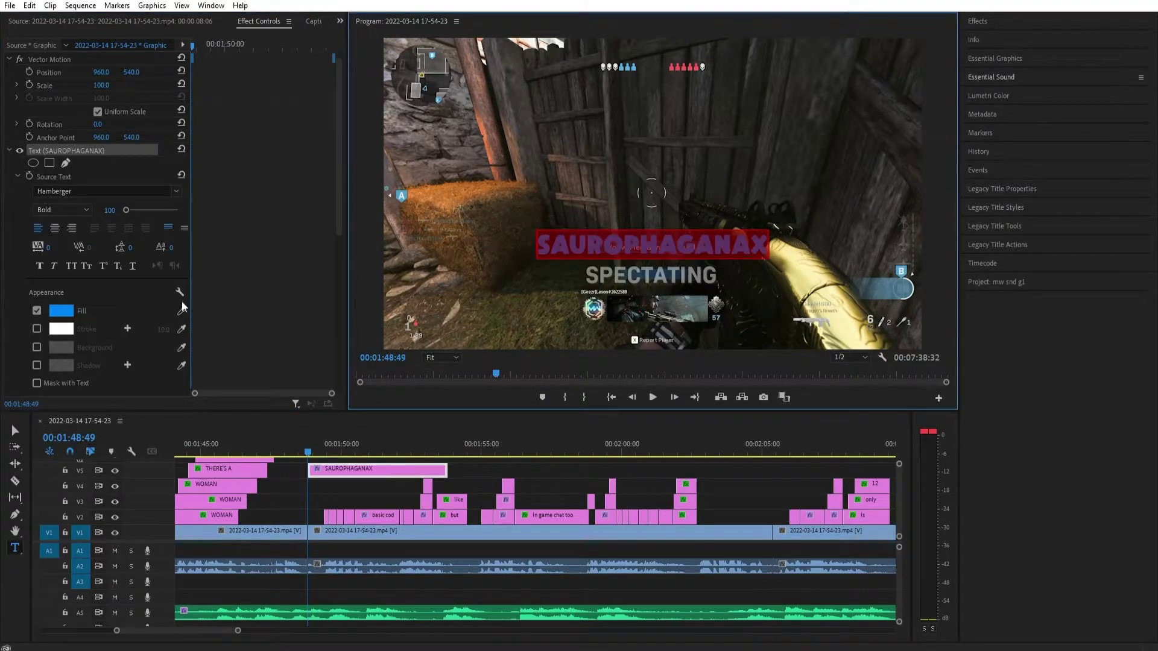
pyautogui.click(37, 328)
pyautogui.click(775, 253)
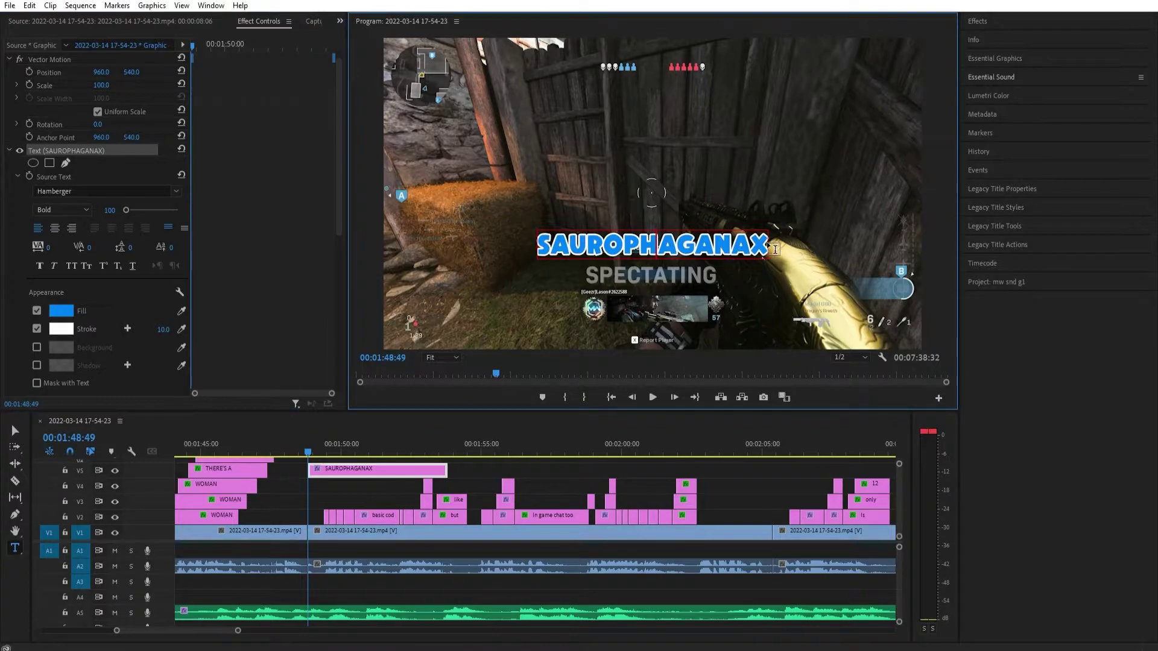
# Change the stroke colour of the whole "SAUROPHAGANAX" text to black (000000).
pyautogui.moveTo(775, 249); pyautogui.dragTo(490, 239)
pyautogui.click(60, 329)
pyautogui.click(533, 252)
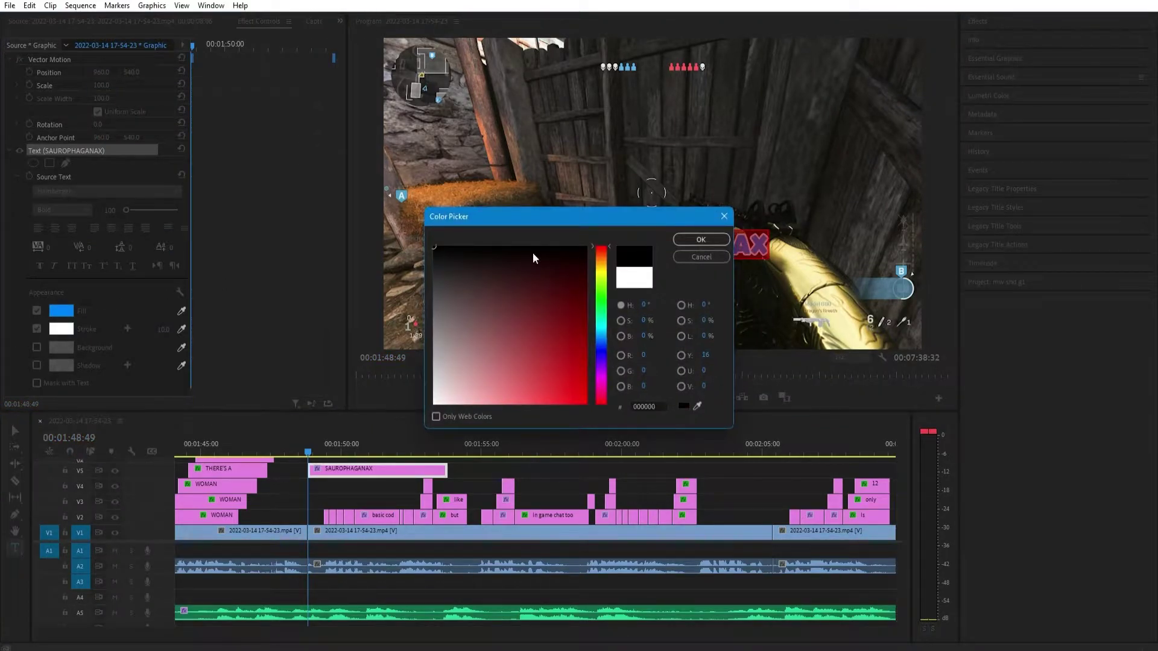
pyautogui.click(695, 237)
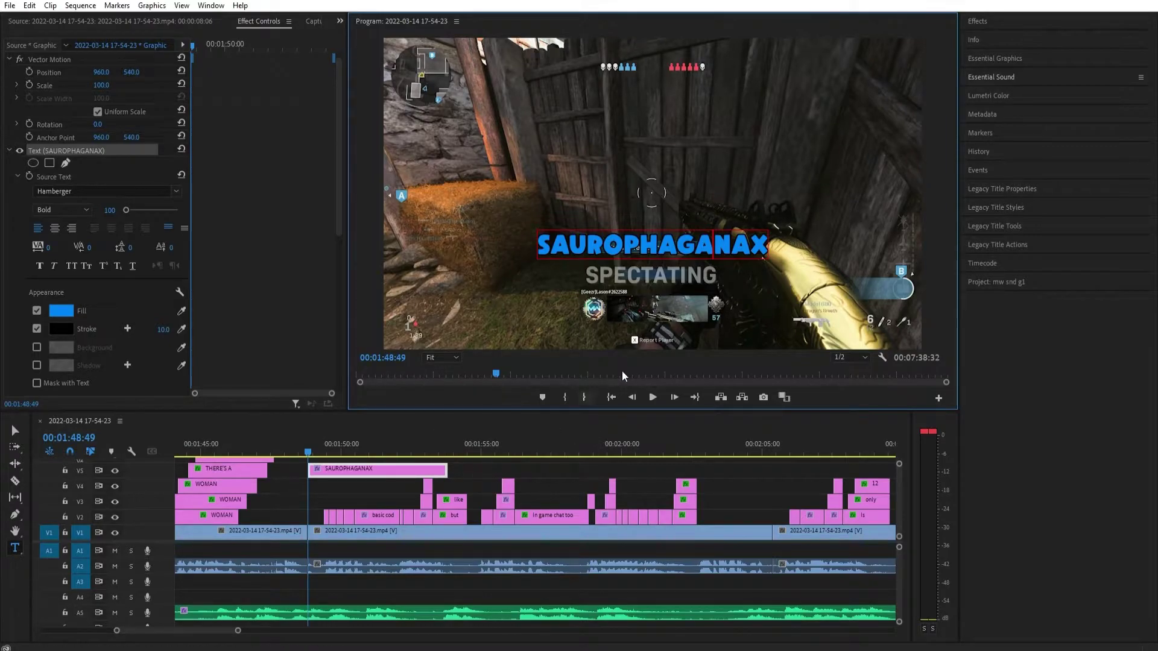
# Change the stroke colour of the whole "SAUROPHAGANAX" text to white (FFFFFF).
pyautogui.moveTo(765, 244); pyautogui.dragTo(454, 244)
pyautogui.click(61, 330)
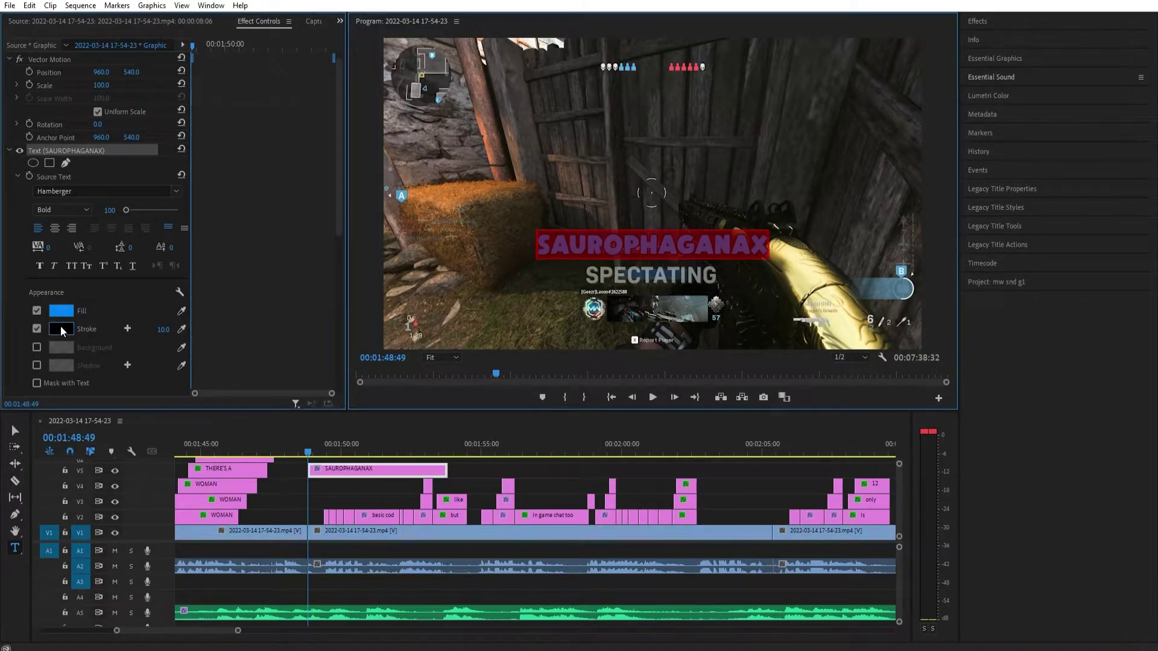
pyautogui.moveTo(556, 339)
pyautogui.mouseDown()
pyautogui.moveTo(892, 430)
pyautogui.moveTo(551, 329)
pyautogui.moveTo(434, 404)
pyautogui.mouseUp()
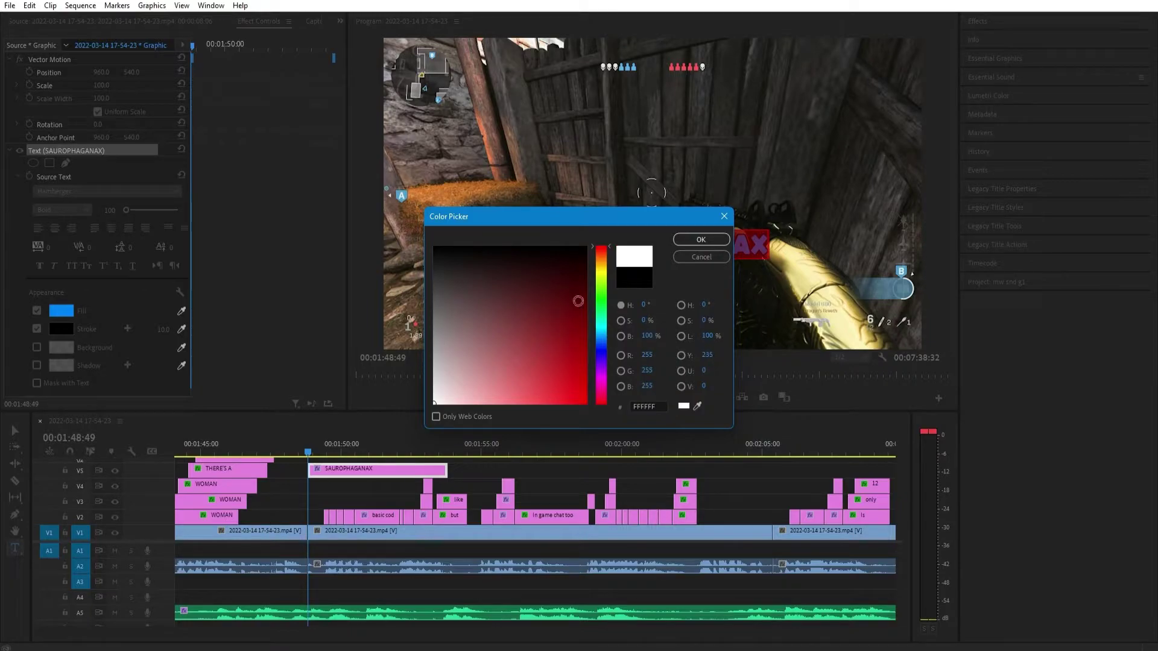
pyautogui.click(701, 239)
# Remove the "SAUROPHAGANAX" graphic from track V5 and park the playhead at 00:01:48:52.
pyautogui.click(750, 471)
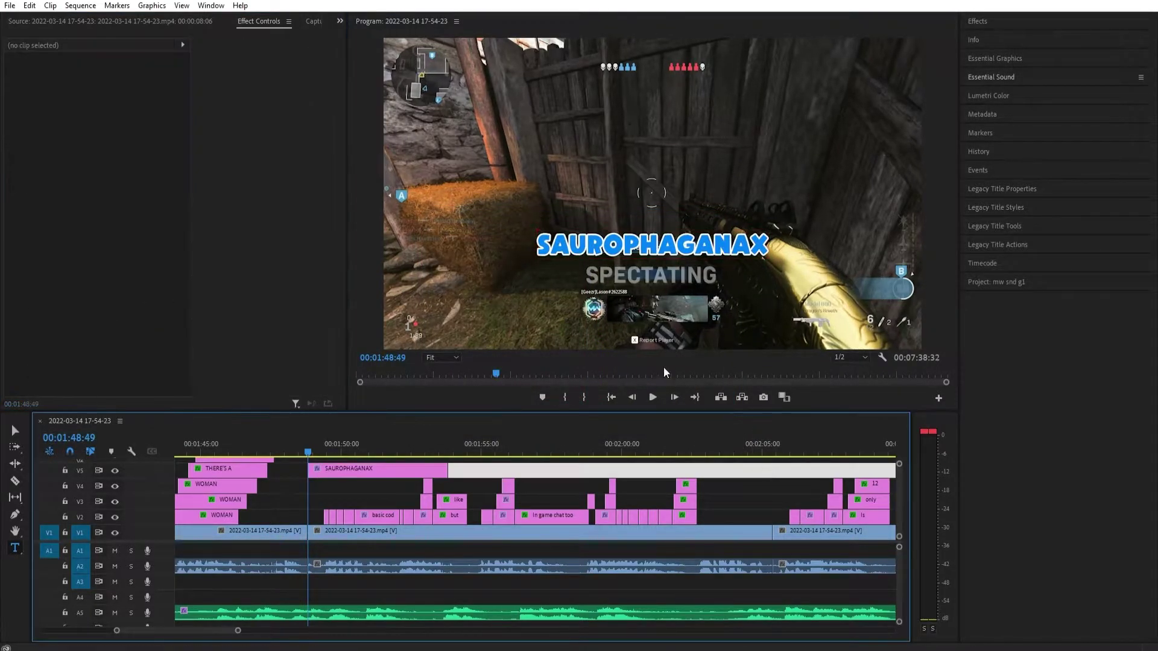
pyautogui.moveTo(318, 455)
pyautogui.mouseDown()
pyautogui.moveTo(331, 457)
pyautogui.moveTo(309, 457)
pyautogui.mouseUp()
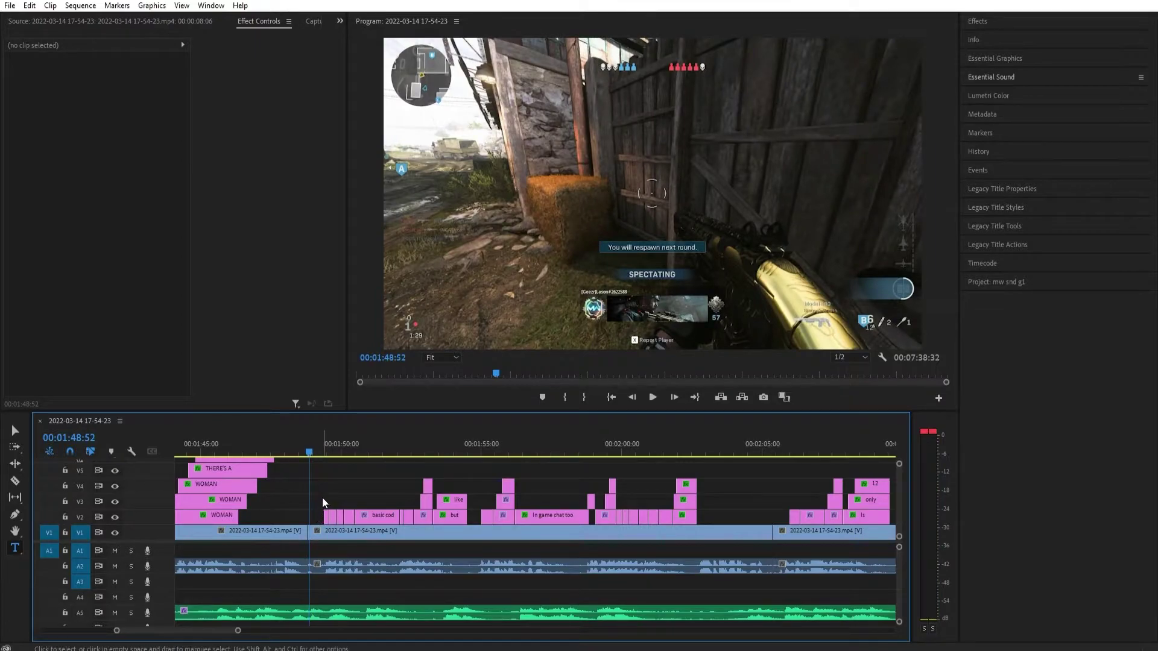
# Try deleting all caption clips on V2 from the first one after 00:01:49 through "basic cod".
pyautogui.moveTo(323, 525); pyautogui.dragTo(399, 497)
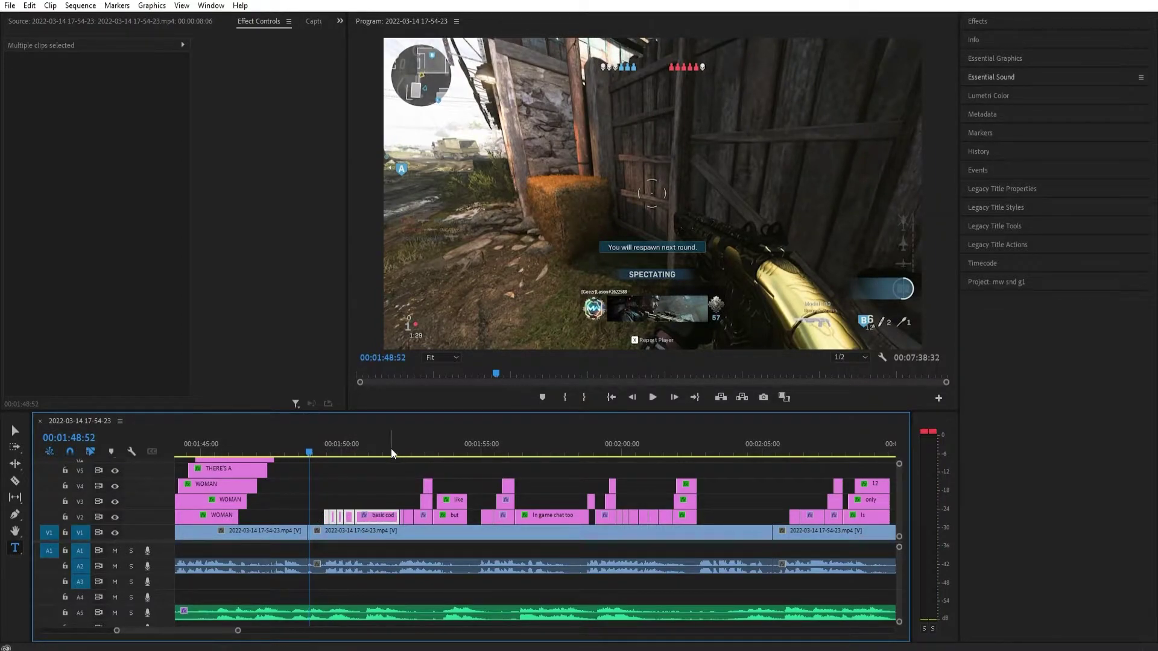
pyautogui.press('Delete')
pyautogui.moveTo(393, 443); pyautogui.dragTo(317, 447)
pyautogui.hotkey('ctrl', 'z')
# Delete the V2 captions from "when your" through "basic cod", keeping the one before them, and play the sequence up to 00:01:49:15.
pyautogui.click(332, 517)
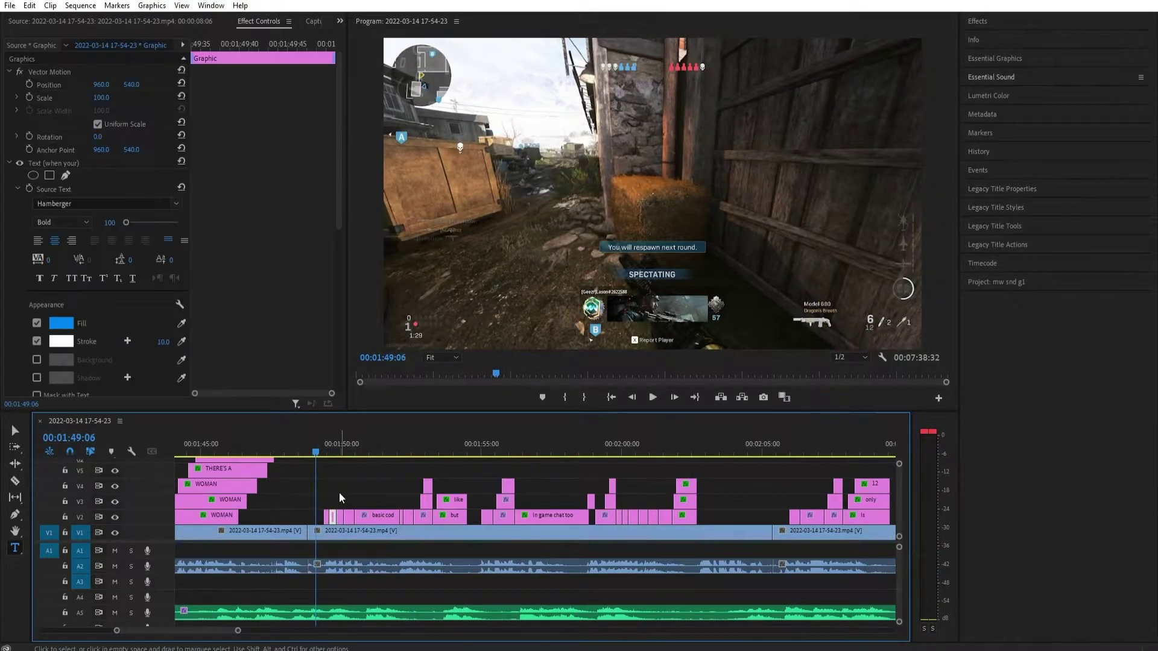
pyautogui.moveTo(335, 494); pyautogui.dragTo(375, 521)
pyautogui.press('Delete')
pyautogui.press('space')
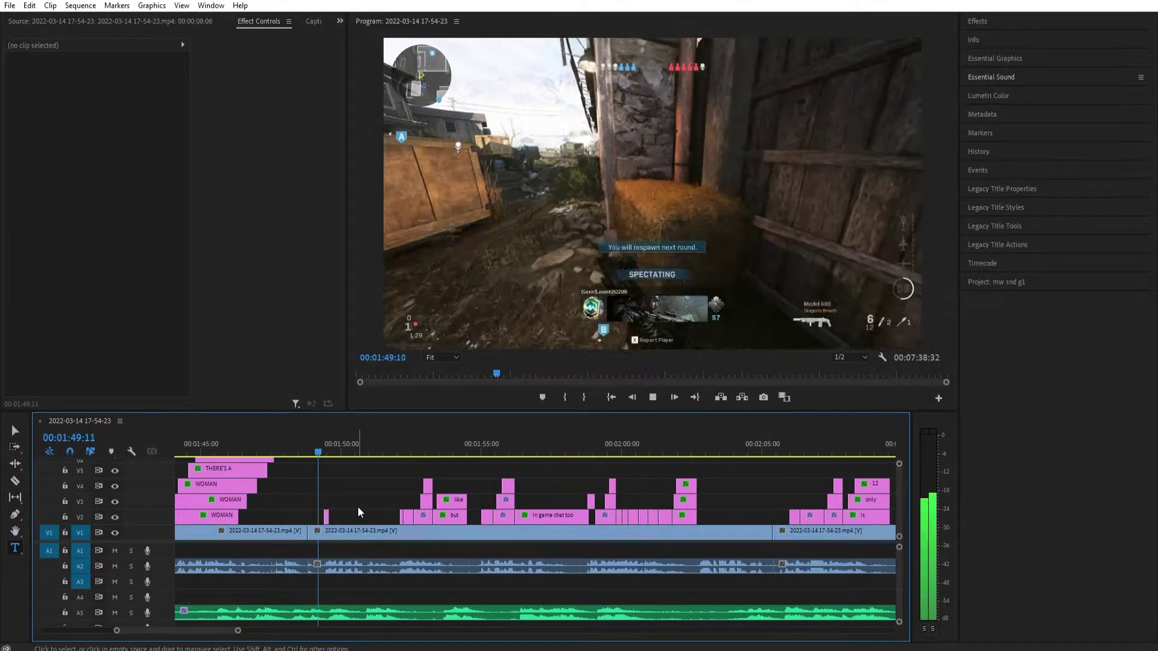
pyautogui.click(321, 452)
pyautogui.moveTo(320, 453); pyautogui.dragTo(320, 452)
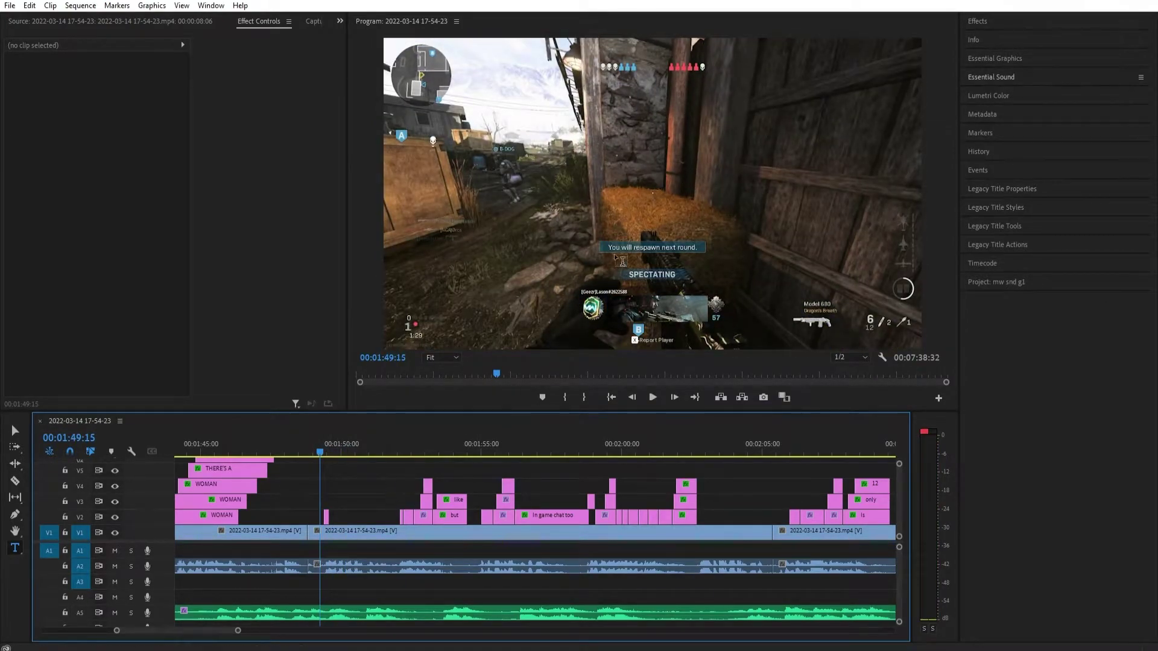
# Stretch the end of the "Ya know" caption on V2 and trim it back to a short clip.
pyautogui.moveTo(351, 486)
pyautogui.mouseDown()
pyautogui.moveTo(310, 517)
pyautogui.moveTo(337, 499)
pyautogui.mouseUp()
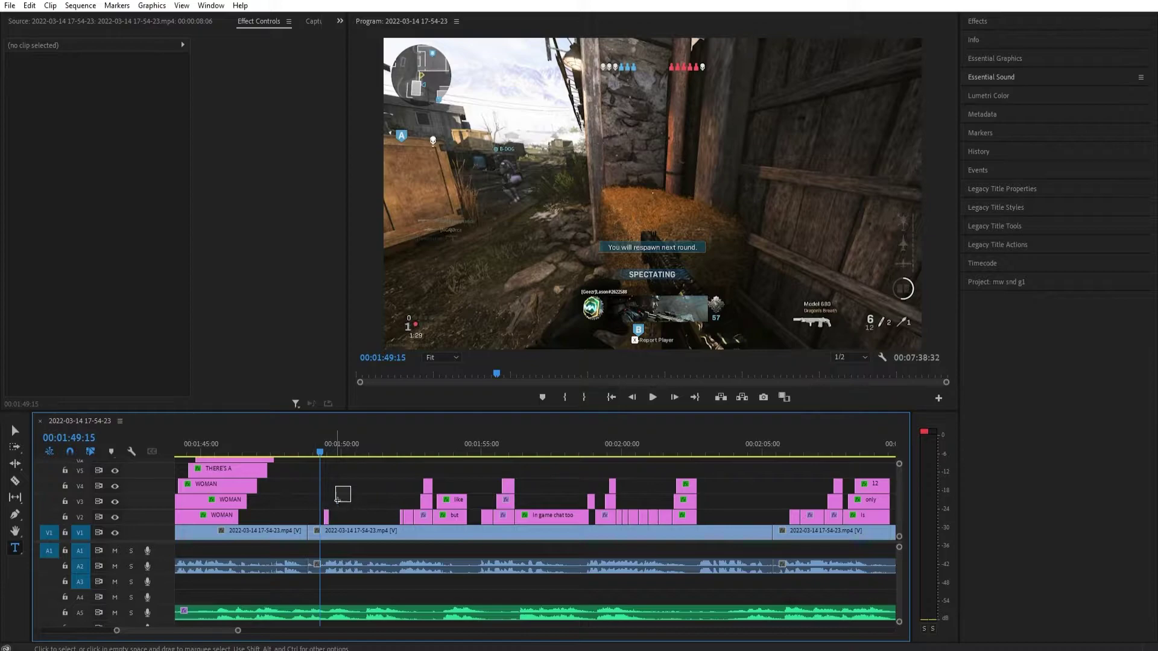
pyautogui.click(373, 497)
pyautogui.click(341, 500)
pyautogui.moveTo(336, 516); pyautogui.dragTo(366, 516)
pyautogui.click(372, 492)
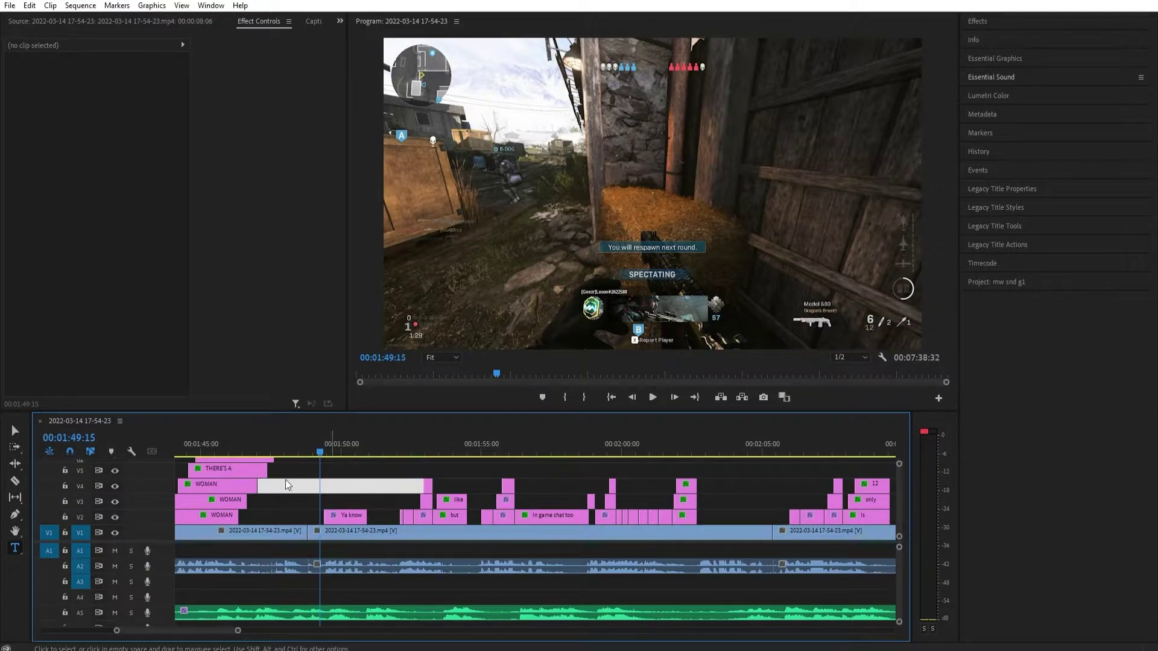
pyautogui.moveTo(366, 516); pyautogui.dragTo(336, 518)
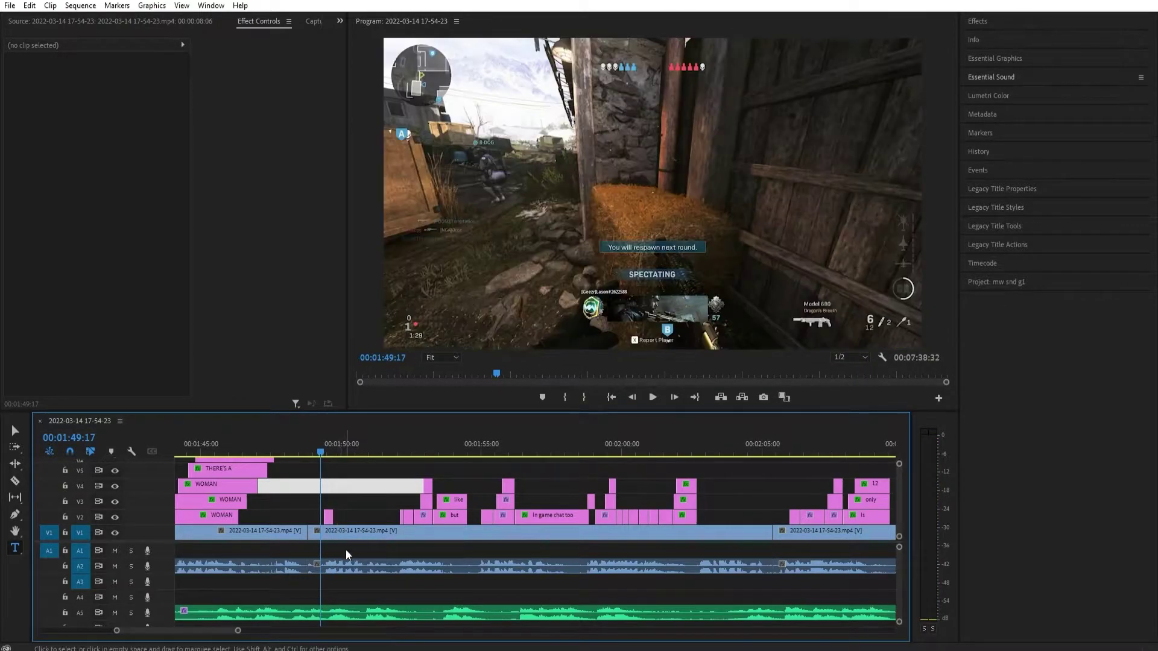
# Trim the "Ya know" caption slightly, place a copy directly after it on V2, and play through both clips.
pyautogui.moveTo(238, 630); pyautogui.dragTo(159, 630)
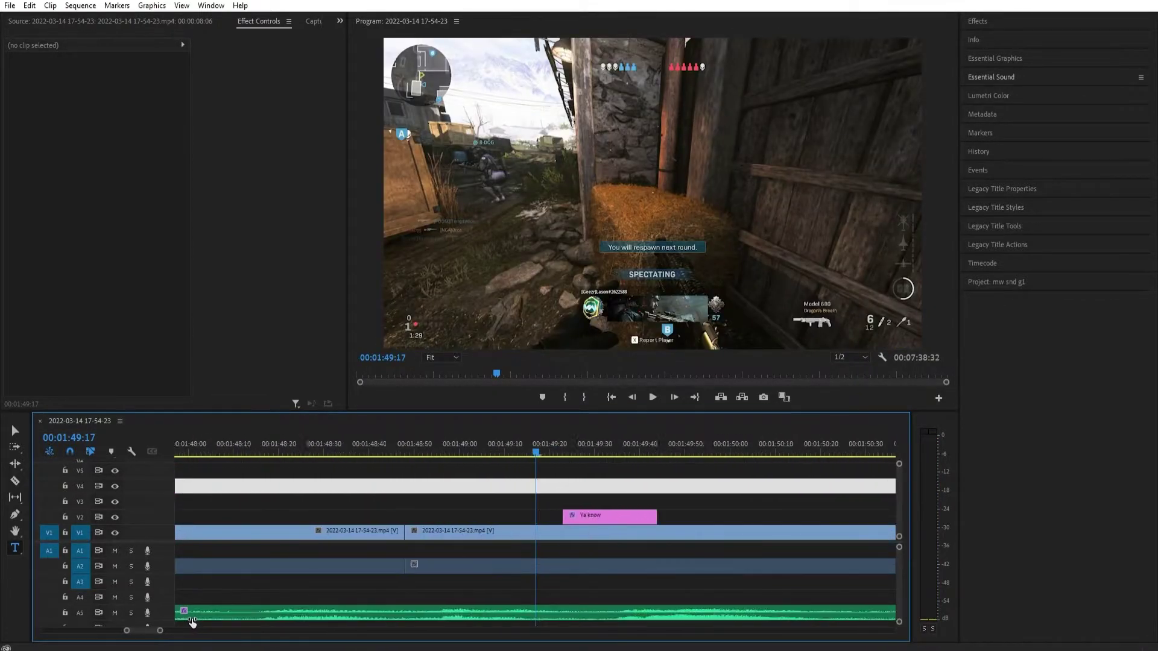
pyautogui.click(542, 453)
pyautogui.moveTo(541, 454); pyautogui.dragTo(674, 520)
pyautogui.press('space')
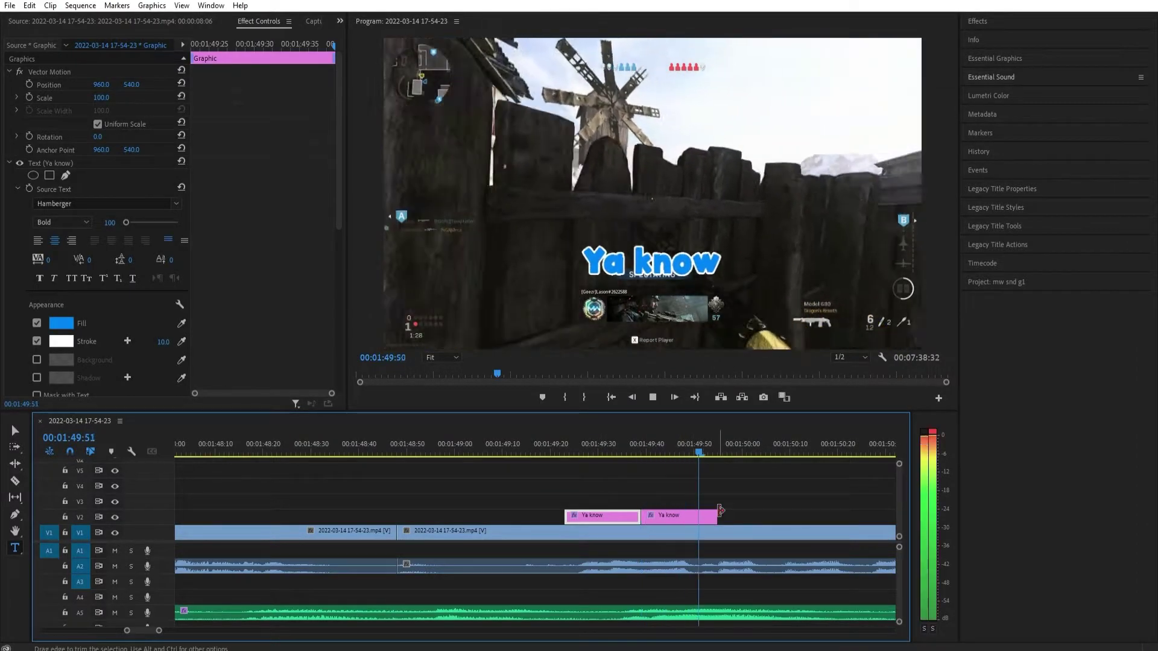
# Return the playhead to 00:01:49:22 and delete the second "Ya know" caption from V2.
pyautogui.click(636, 446)
pyautogui.click(640, 486)
pyautogui.moveTo(636, 446); pyautogui.dragTo(565, 470)
pyautogui.click(663, 521)
pyautogui.press('Delete')
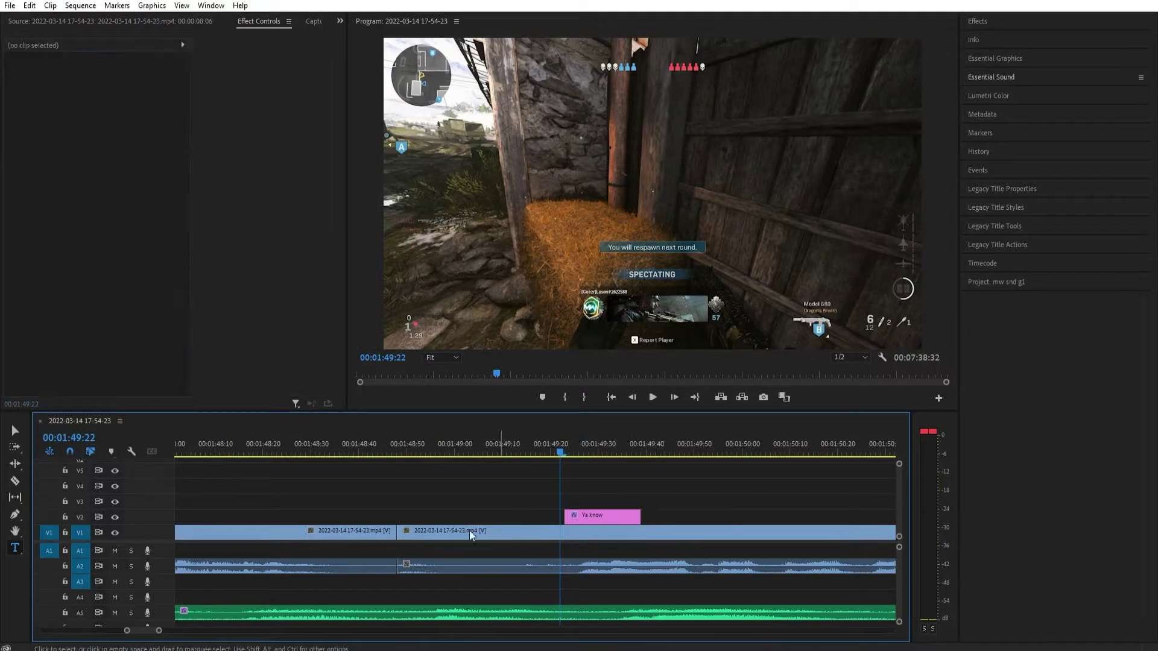
# Lengthen the "Ya know" caption on V2 to a little over one second and play it from 00:01:49:22.
pyautogui.moveTo(159, 632); pyautogui.dragTo(224, 630)
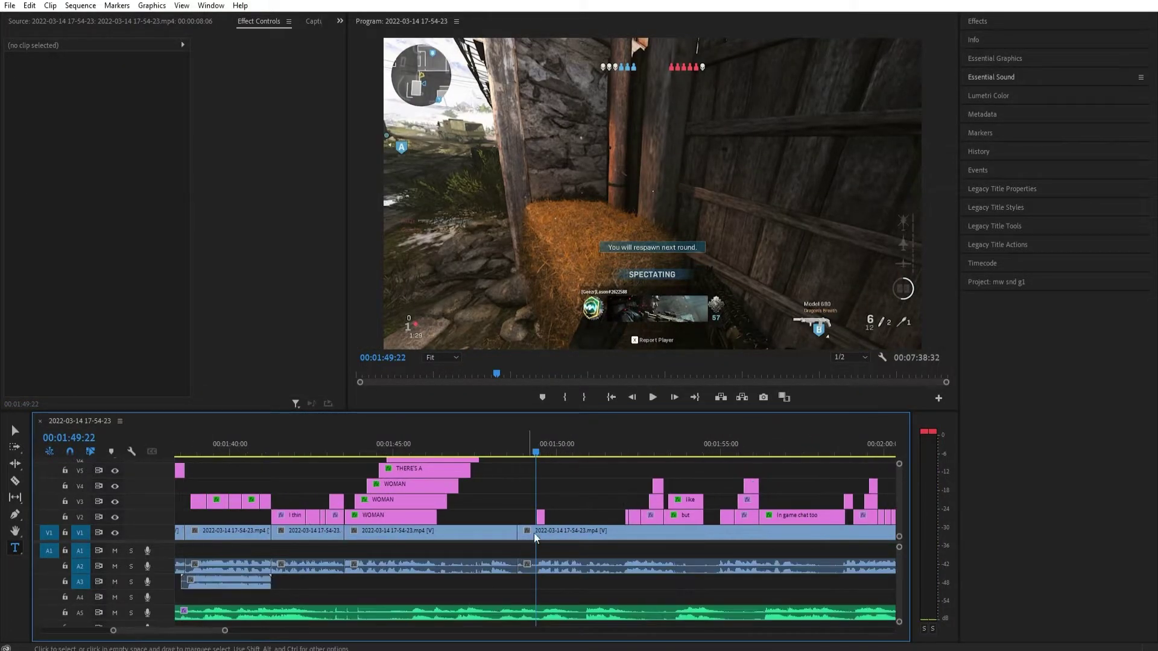
pyautogui.moveTo(542, 519); pyautogui.dragTo(574, 524)
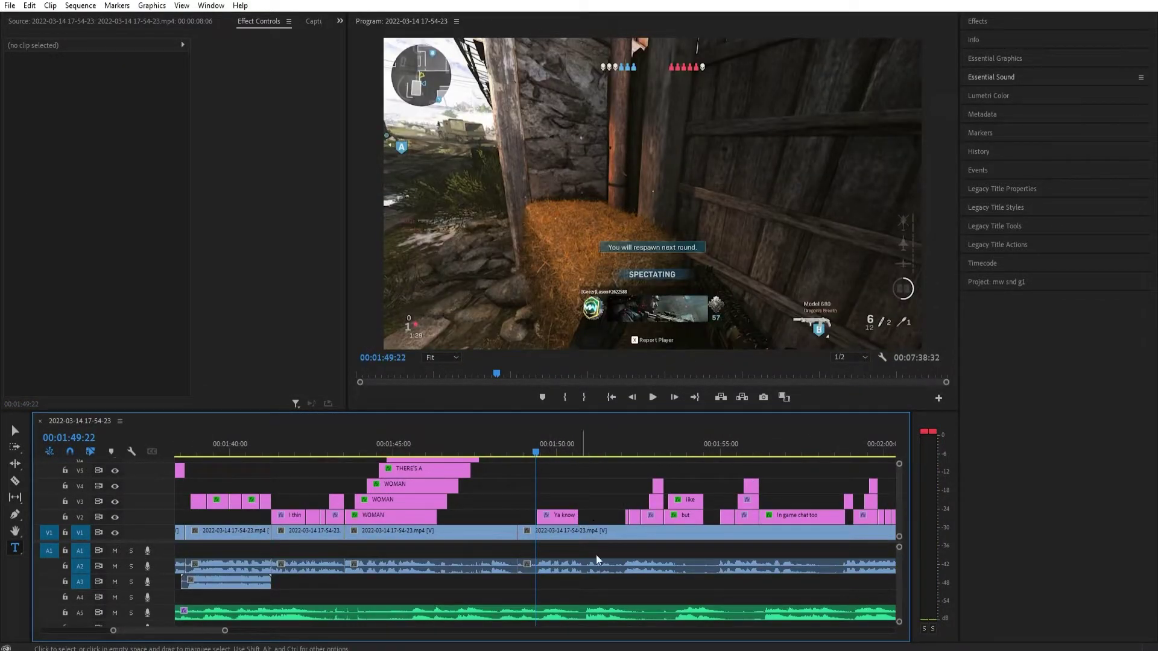
pyautogui.moveTo(225, 631); pyautogui.dragTo(162, 618)
pyautogui.press('space')
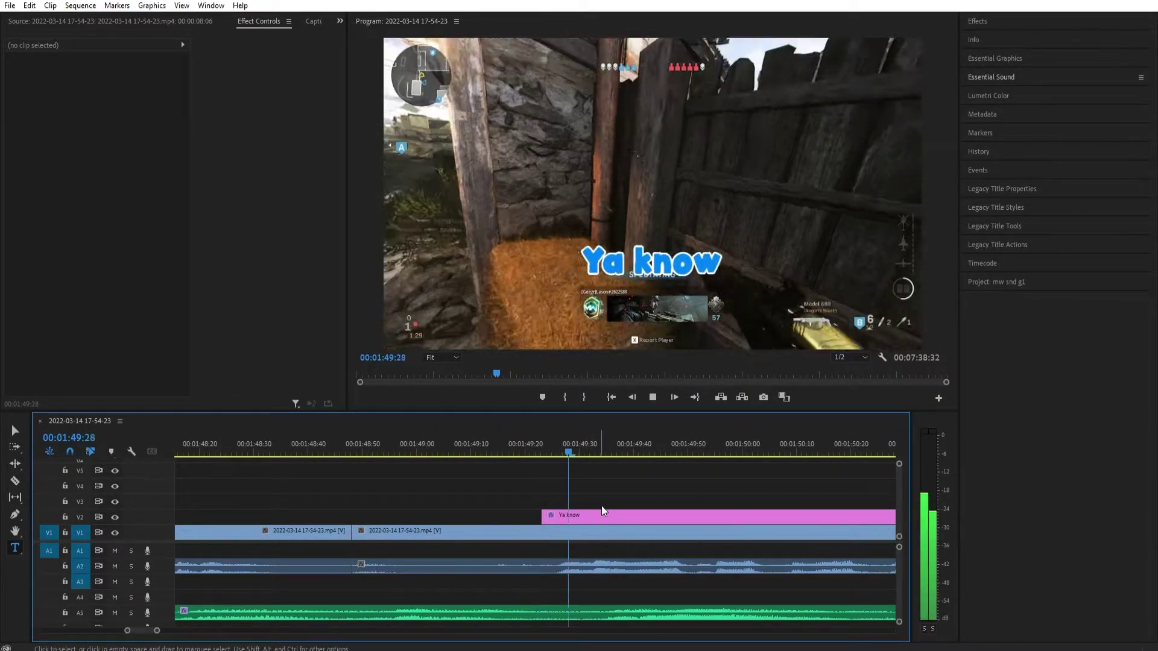
# Stop playback, return to the start of the "Ya know" caption and try placing a copy of it on V2 at 00:01:49:40.
pyautogui.press('space')
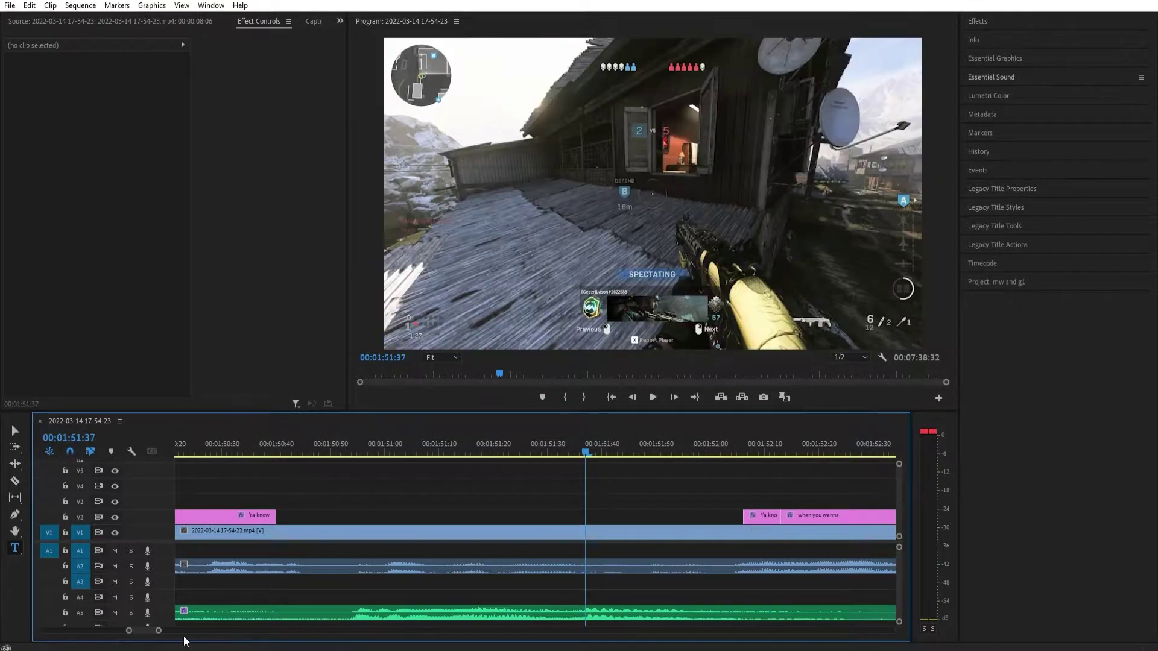
pyautogui.moveTo(159, 632); pyautogui.dragTo(192, 632)
pyautogui.click(416, 449)
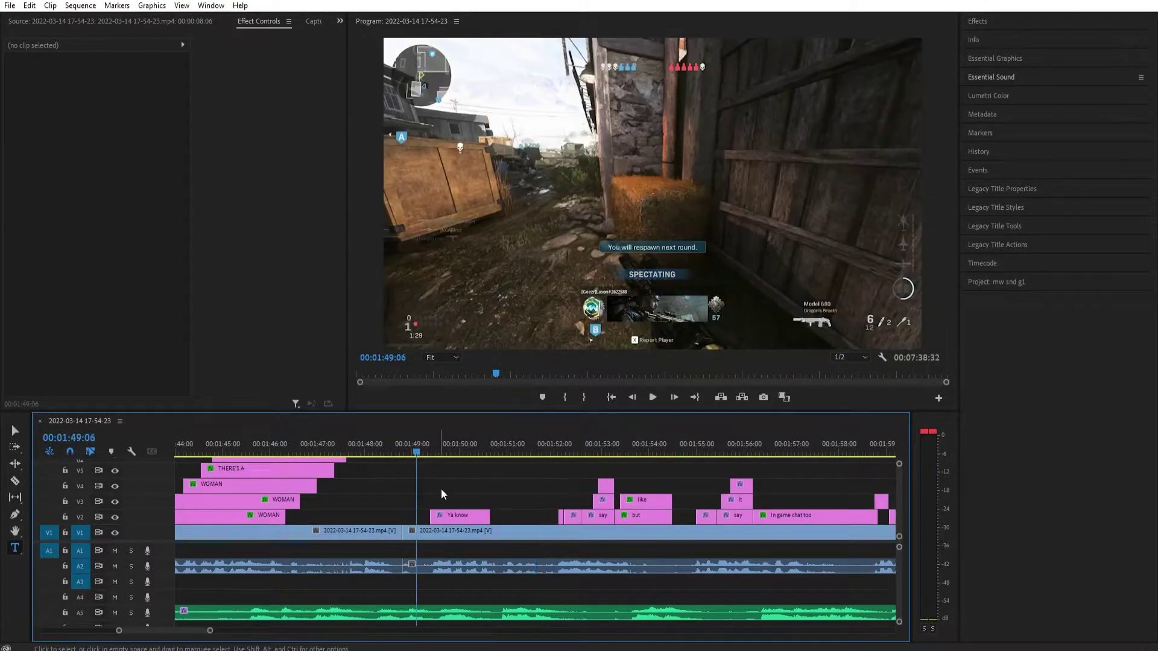
pyautogui.moveTo(446, 451); pyautogui.dragTo(443, 451)
pyautogui.click(477, 516)
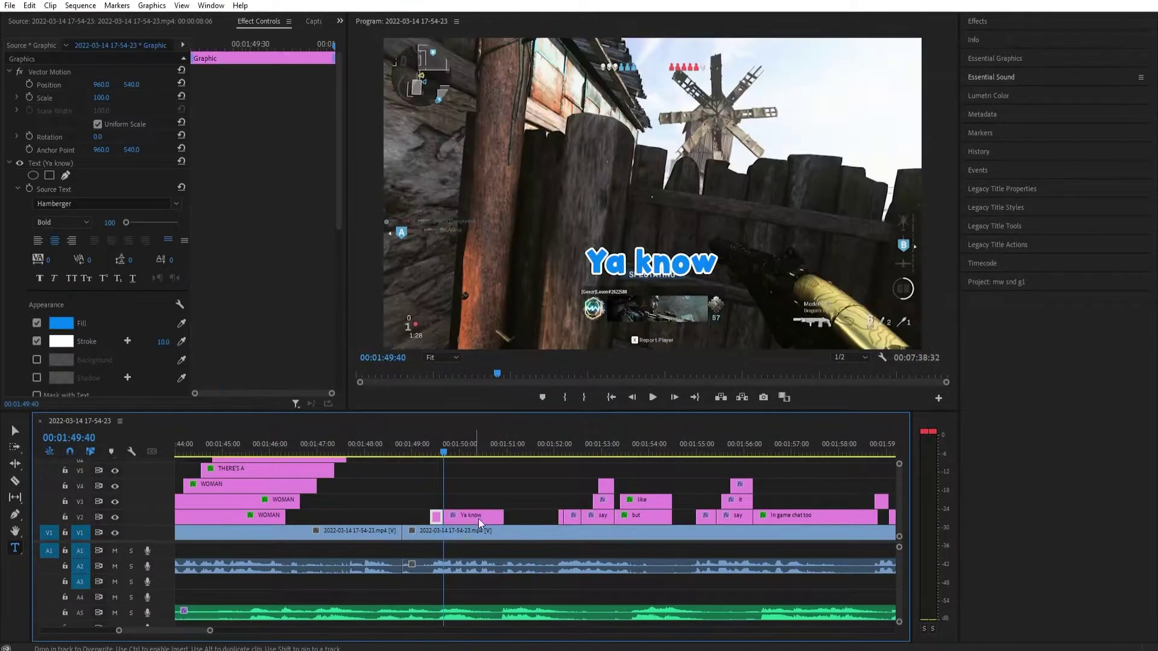
pyautogui.click(497, 515)
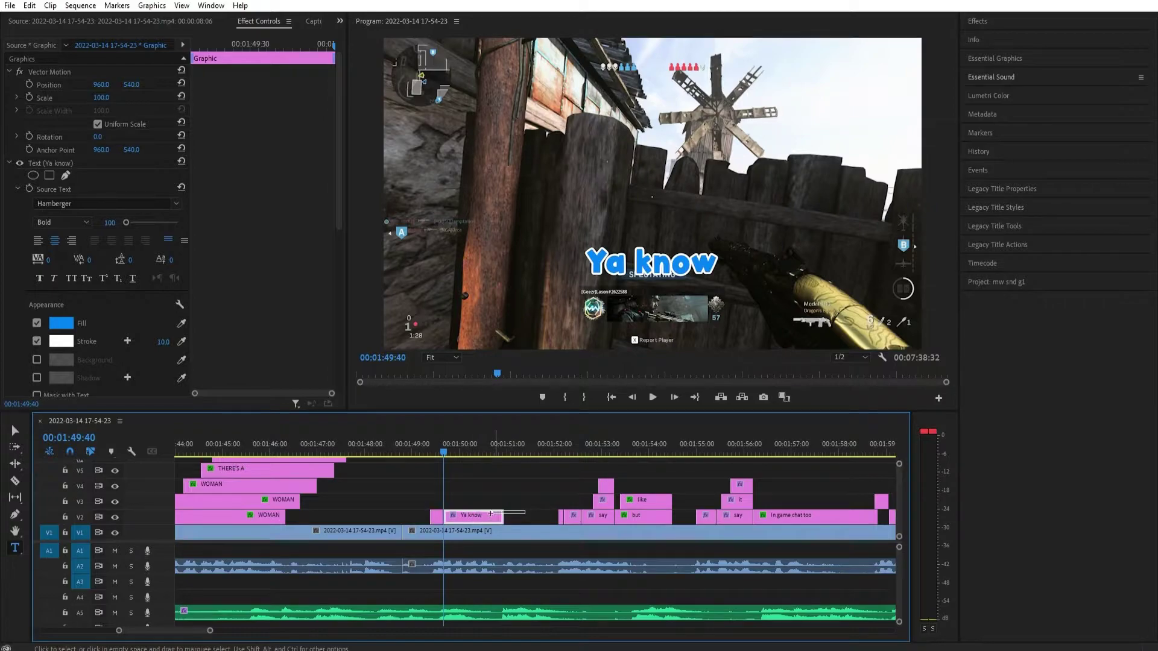
pyautogui.click(534, 483)
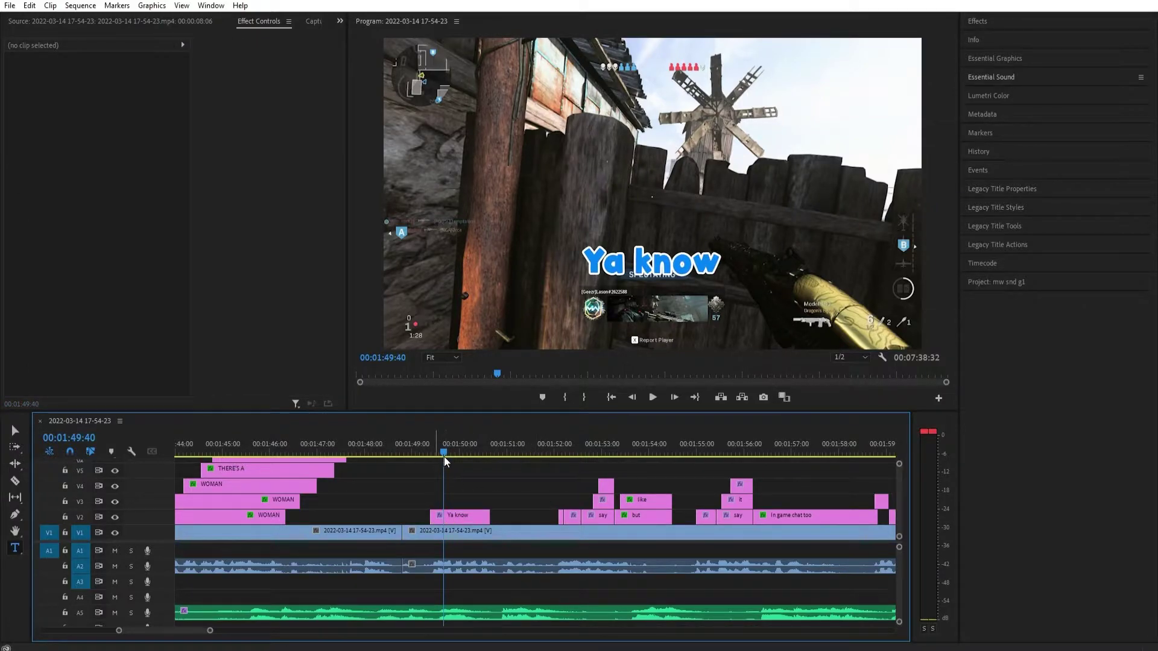
# Play the "Ya know" caption on V2 and trim its end to a length of about half a second.
pyautogui.click(424, 439)
pyautogui.press('space')
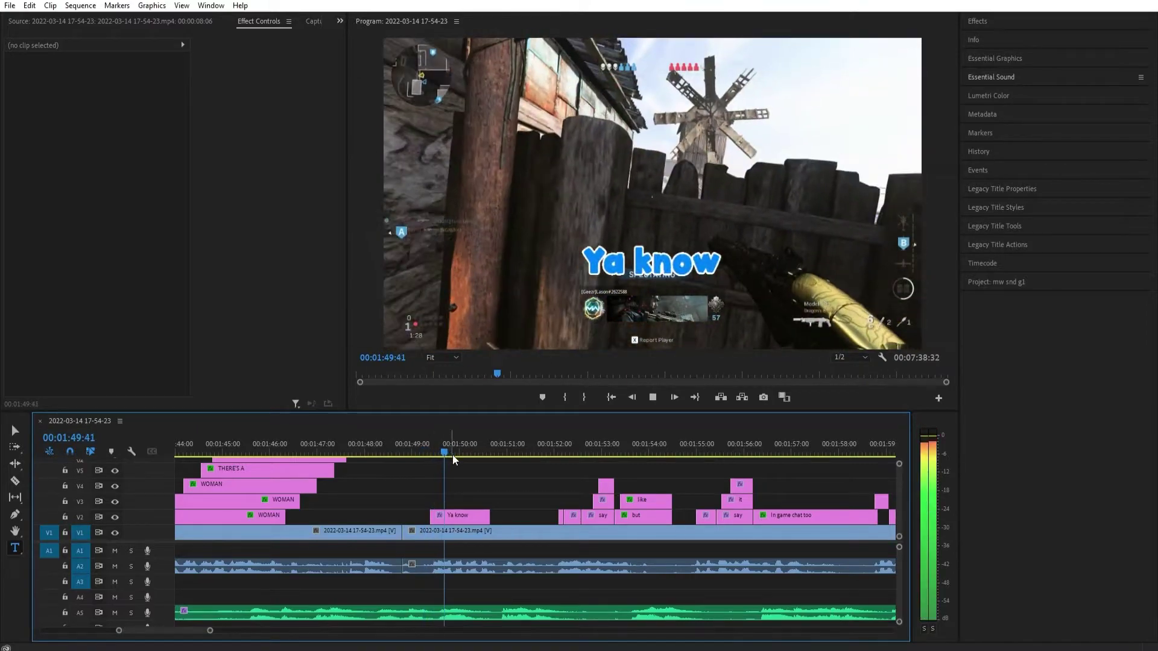
pyautogui.press('space')
pyautogui.moveTo(489, 516); pyautogui.dragTo(455, 516)
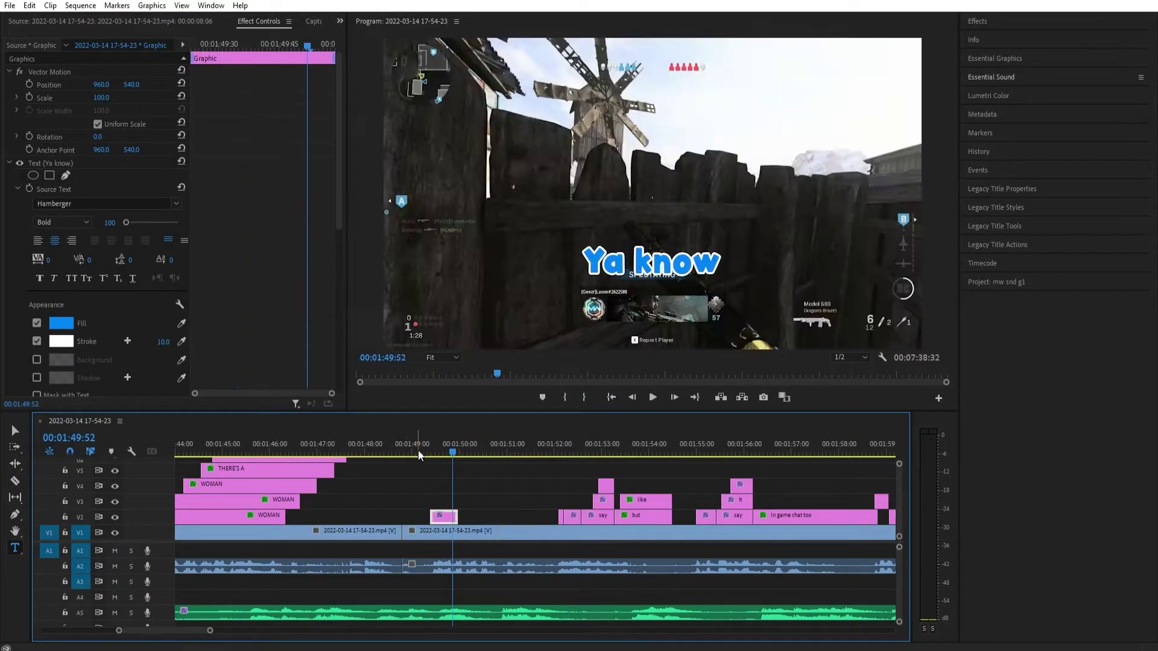
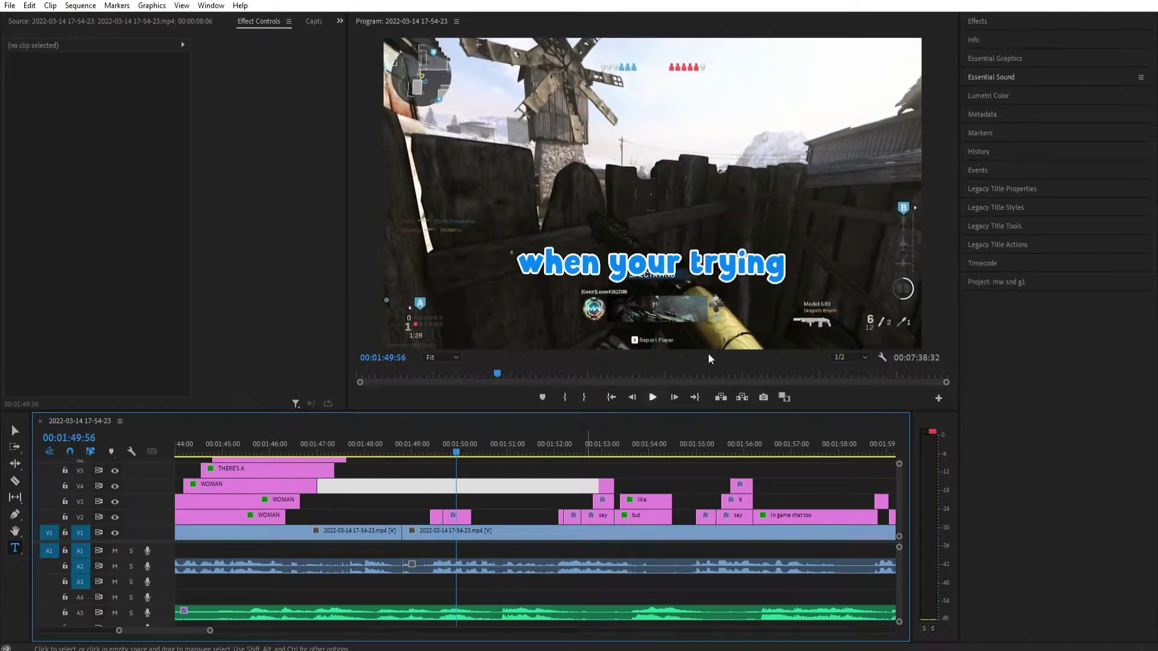
# Play through the "Ya know" and "when your trying" captions from 00:01:49:18.
pyautogui.click(434, 452)
pyautogui.moveTo(434, 452); pyautogui.dragTo(427, 453)
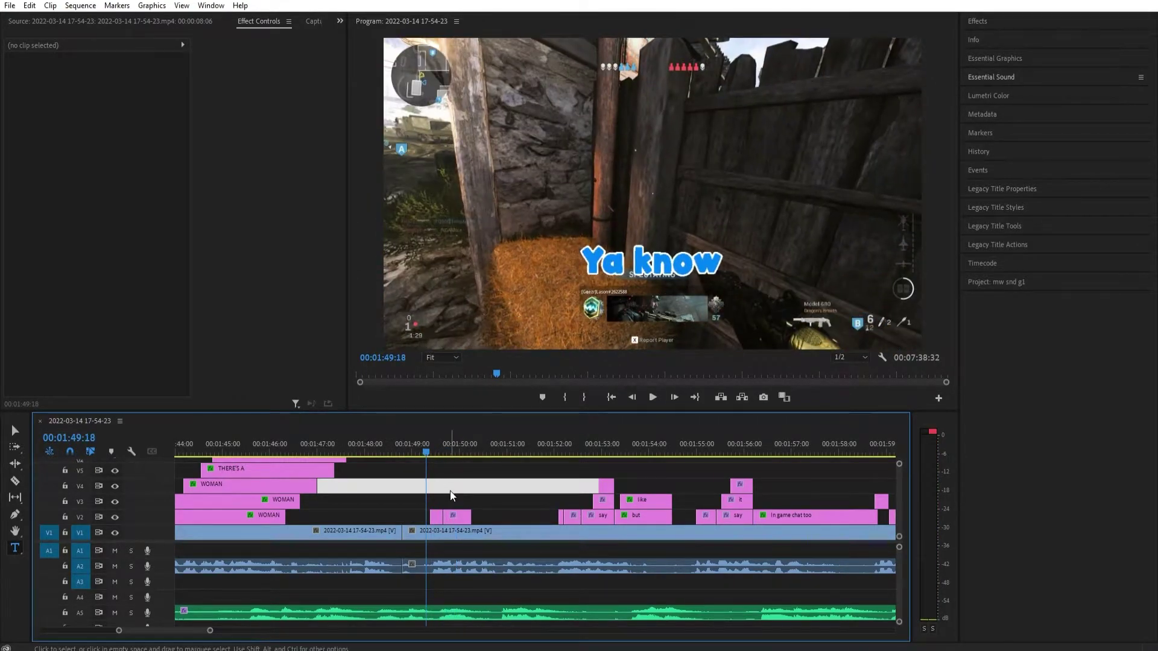
pyautogui.click(453, 488)
pyautogui.press('space')
pyautogui.press('space')
pyautogui.press('space')
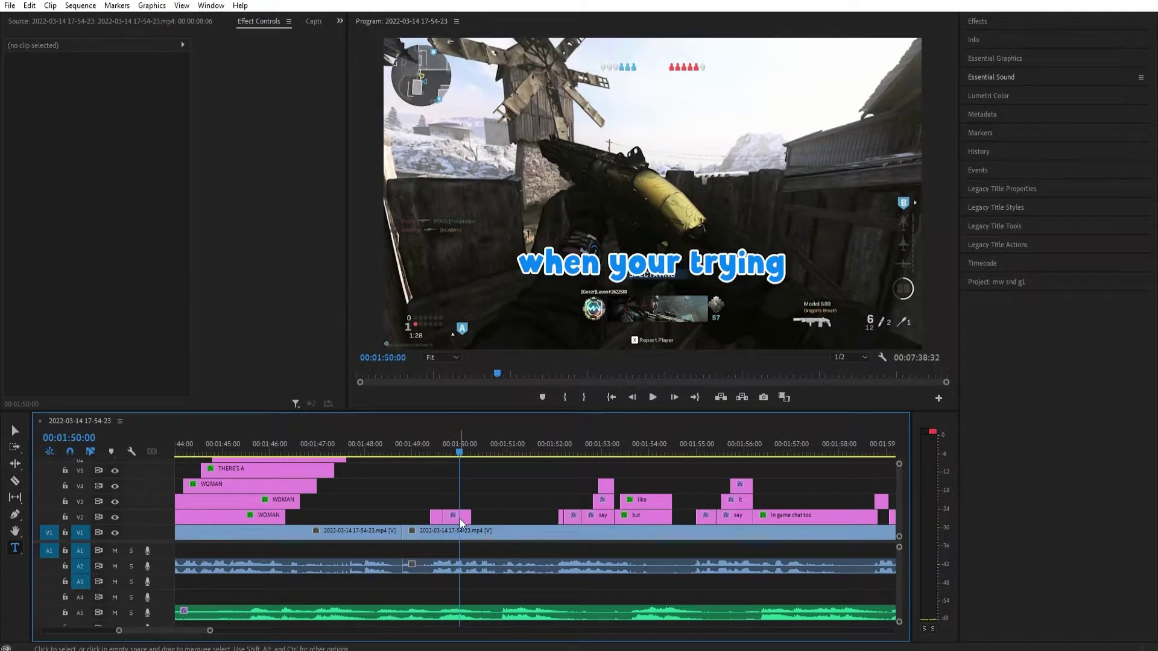
# Keyframe the "when your trying" text's Scale at 125 on the clip's first frame and 135 three frames in.
pyautogui.click(460, 517)
pyautogui.scroll(-5, 279, 78)
pyautogui.moveTo(94, 48); pyautogui.dragTo(124, 251)
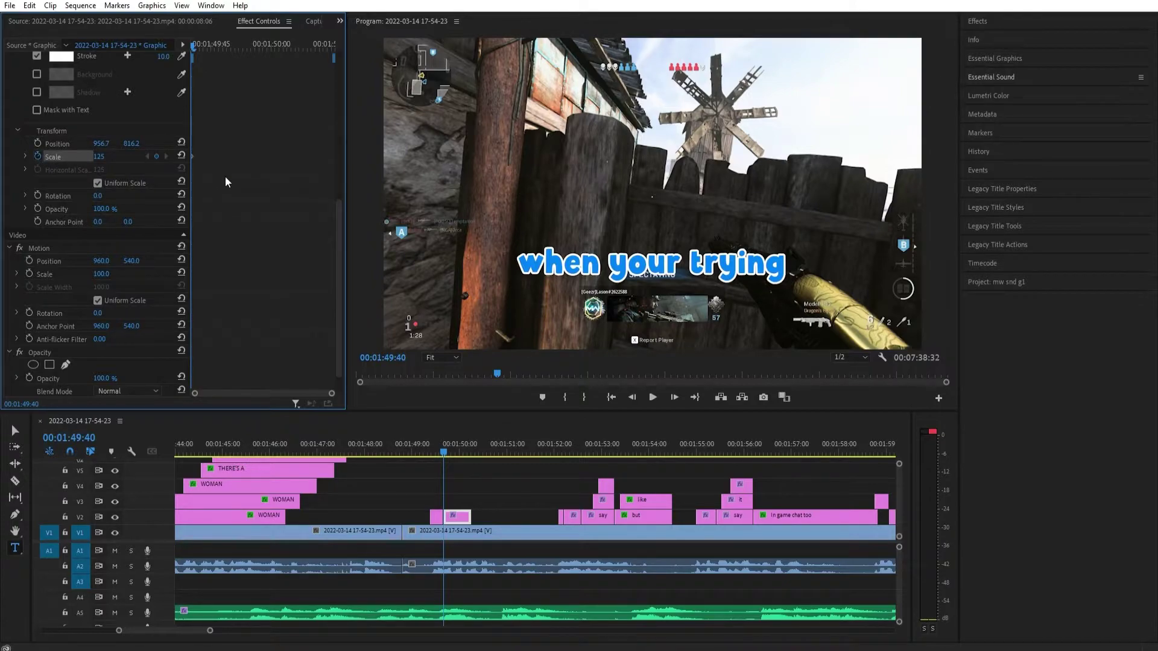
pyautogui.press('Right')
pyautogui.press('Right')
pyautogui.press('Right')
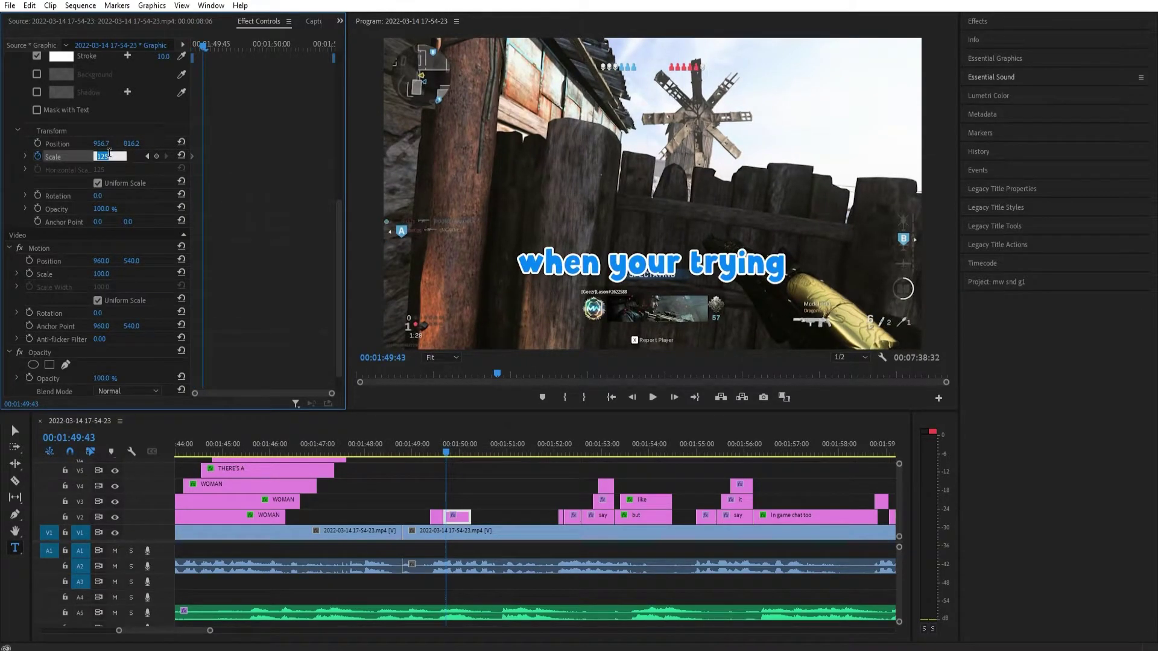
pyautogui.press('Return')
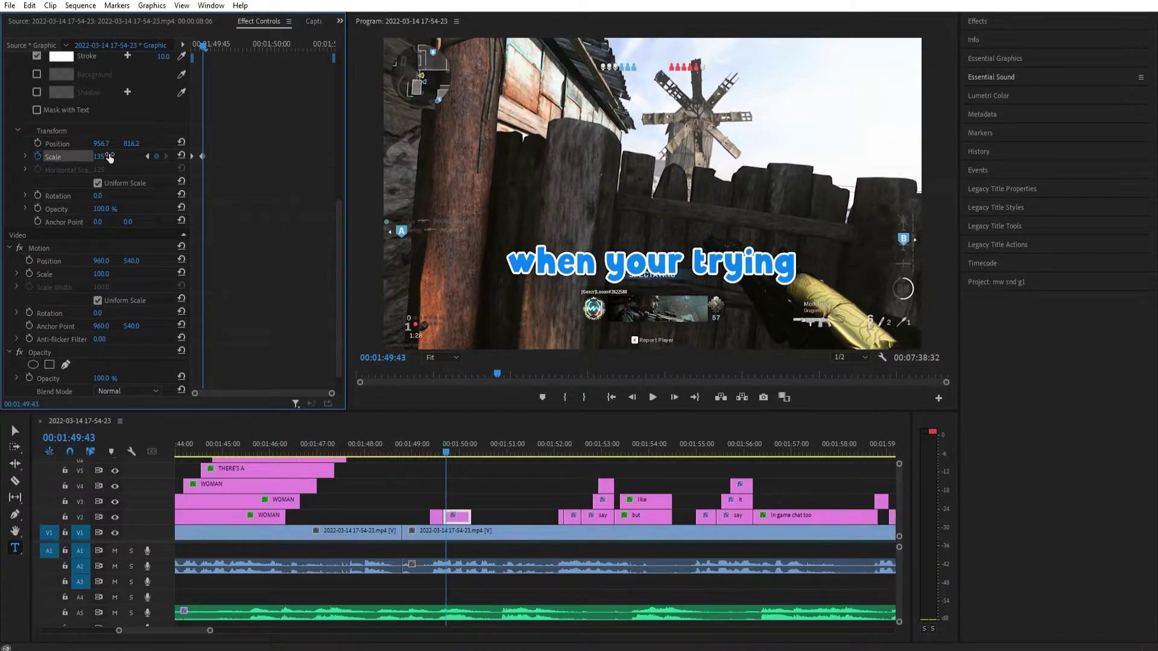
# Add a third Scale keyframe of 129 to the "when your trying" text at 00:01:49:47.
pyautogui.press('Right')
pyautogui.press('Right')
pyautogui.press('Right')
pyautogui.press('Right')
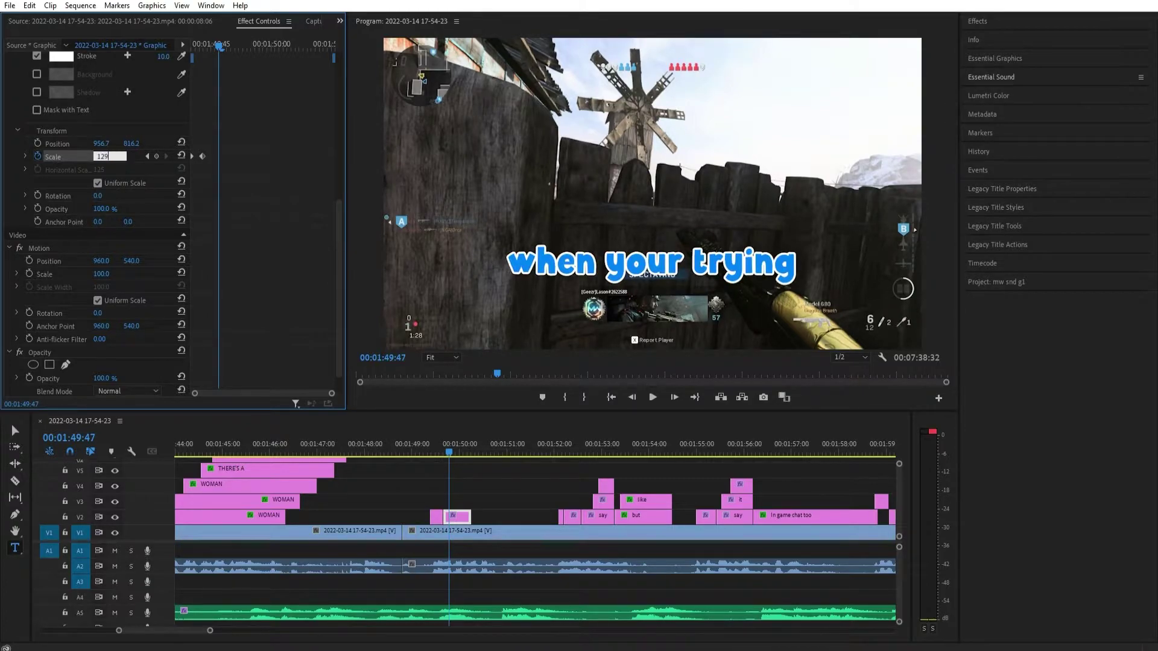
pyautogui.press('Return')
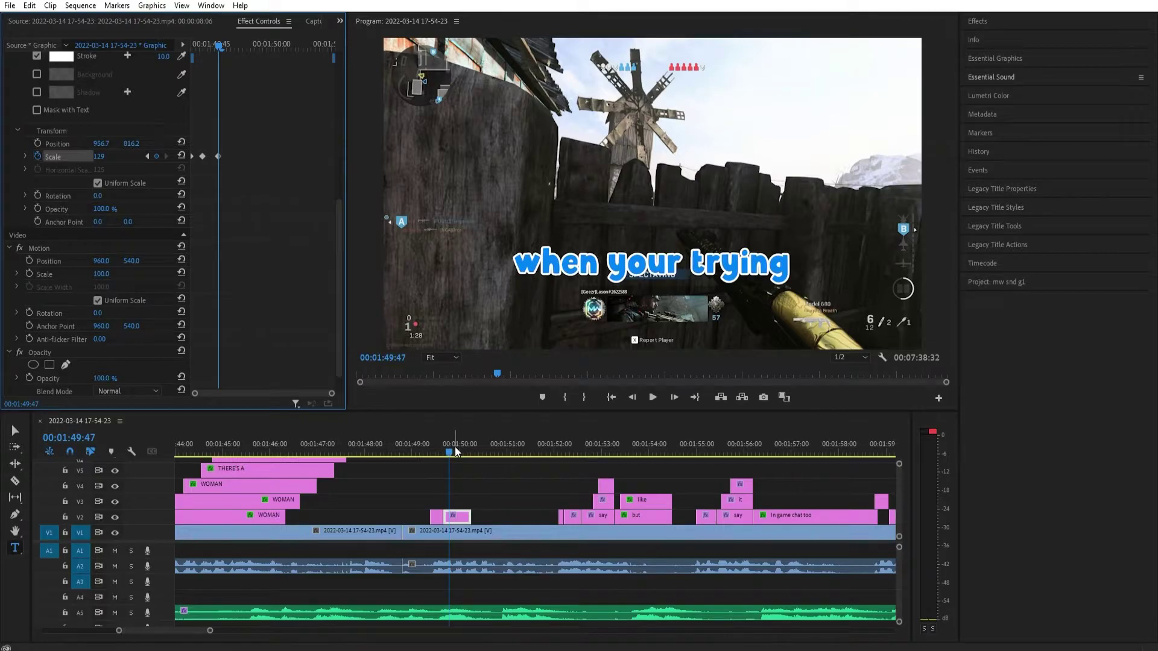
# Play back the "when your trying" caption to check its Scale animation against the speech.
pyautogui.click(428, 453)
pyautogui.press('space')
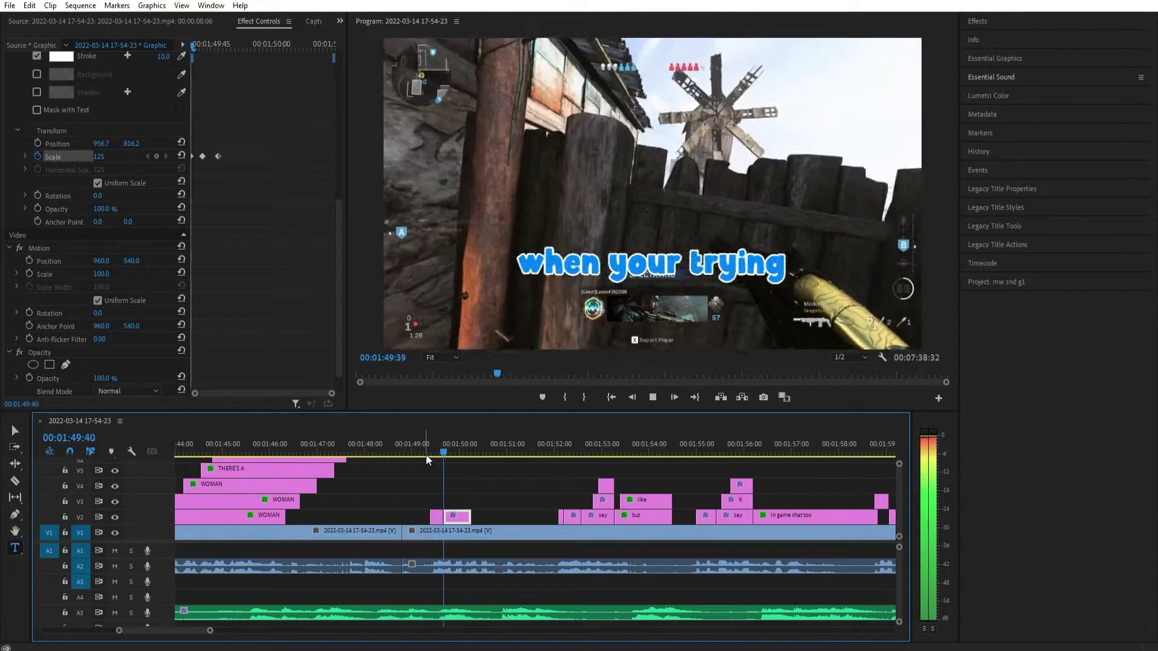
pyautogui.click(434, 444)
pyautogui.press('space')
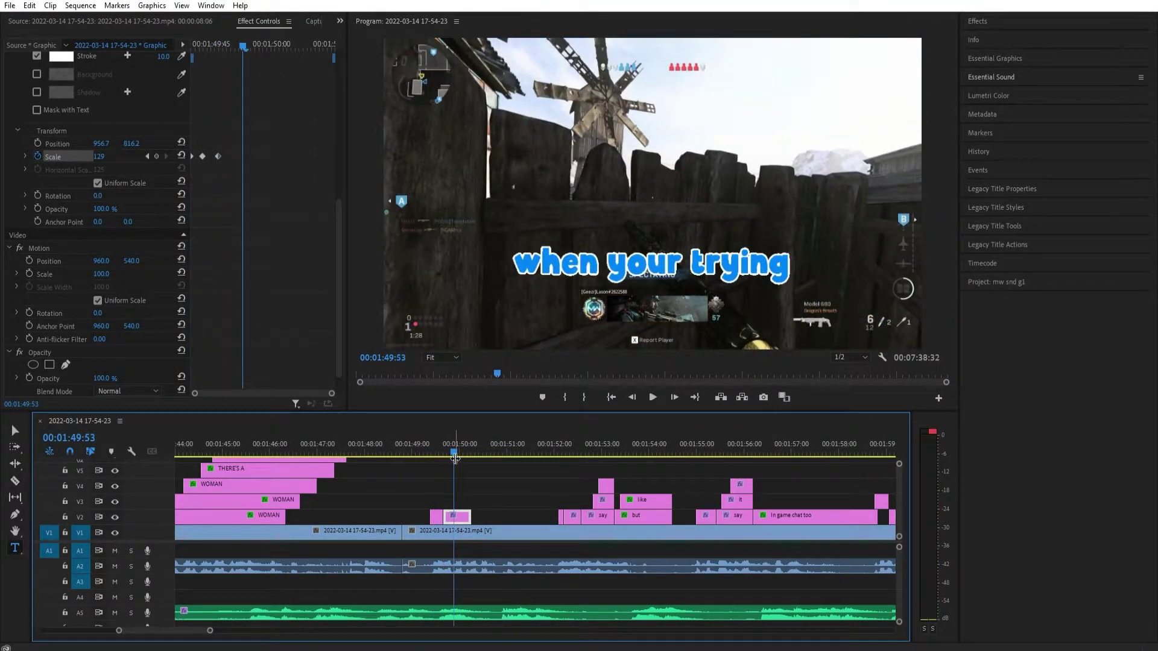
pyautogui.press('space')
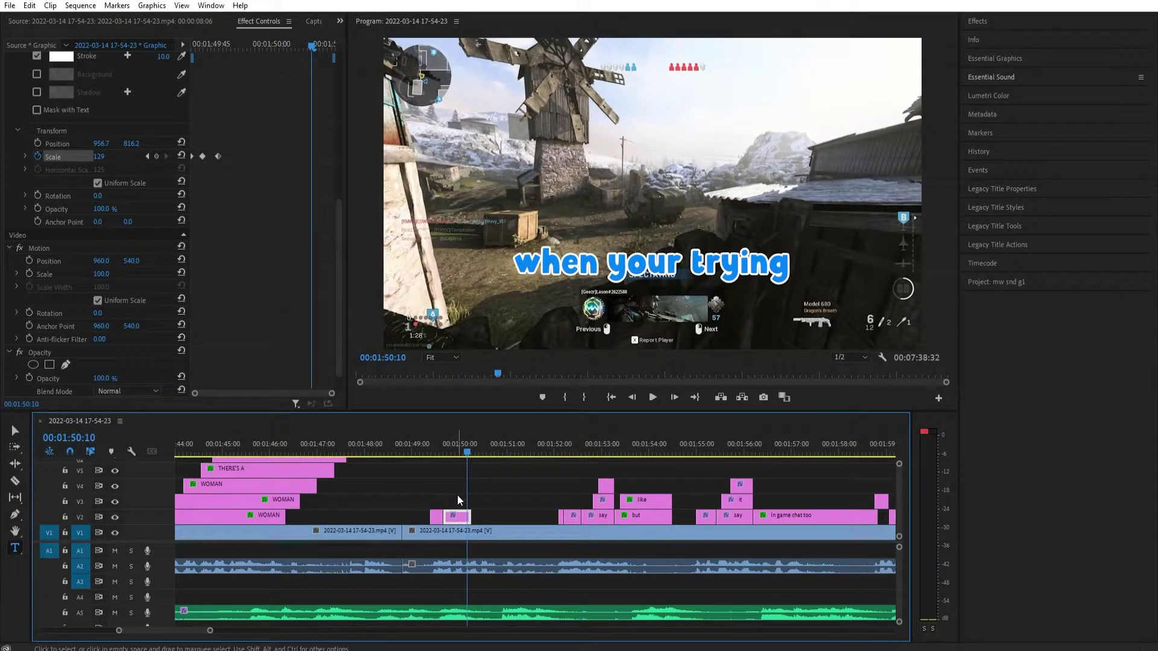
pyautogui.click(443, 447)
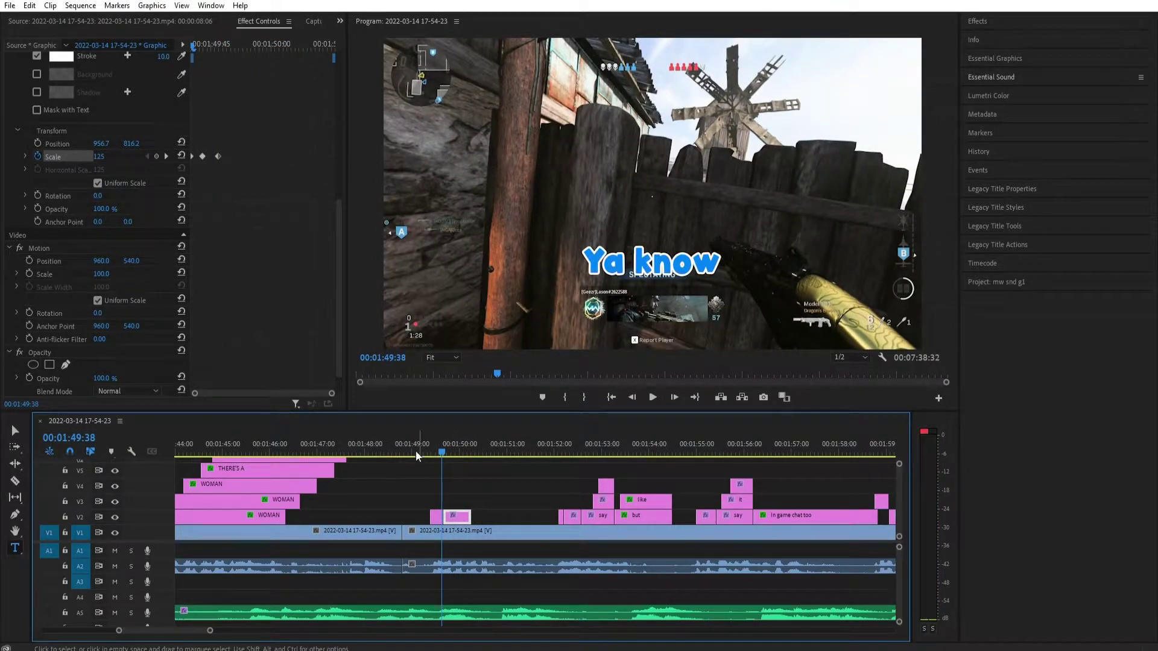
# Place a copy of the "when your trying" caption on V2 at 00:01:50:02 and replace its text with "to do".
pyautogui.moveTo(442, 457); pyautogui.dragTo(462, 450)
pyautogui.moveTo(454, 518)
pyautogui.mouseDown()
pyautogui.moveTo(467, 523)
pyautogui.moveTo(454, 523)
pyautogui.mouseUp()
pyautogui.click(463, 523)
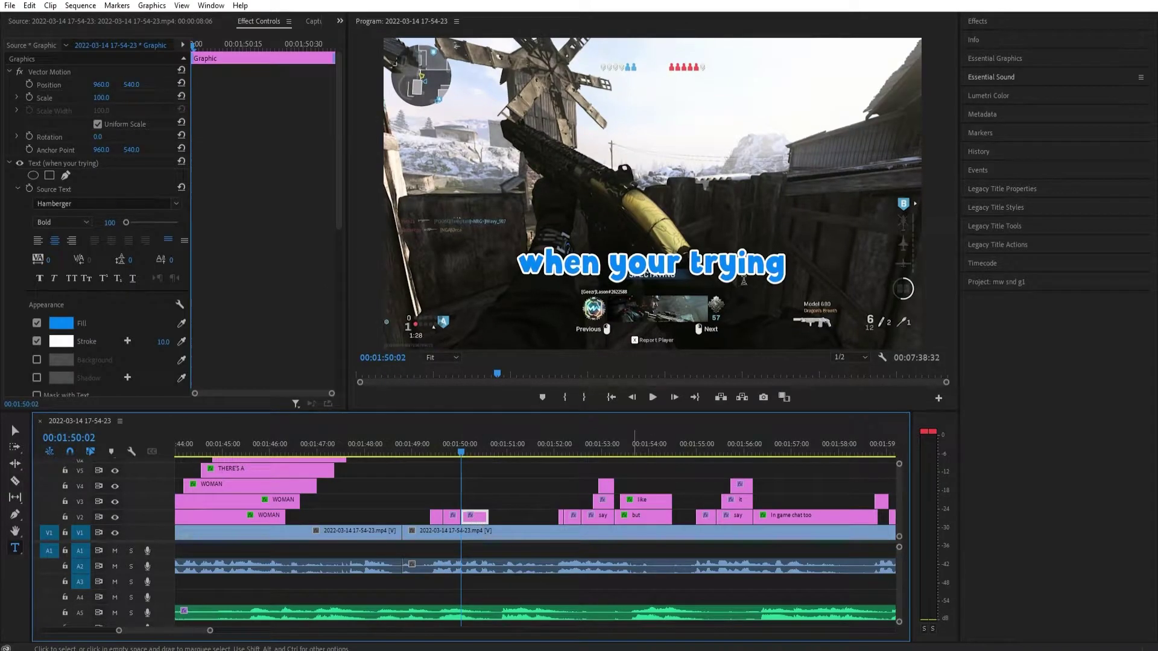
pyautogui.moveTo(783, 273); pyautogui.dragTo(456, 247)
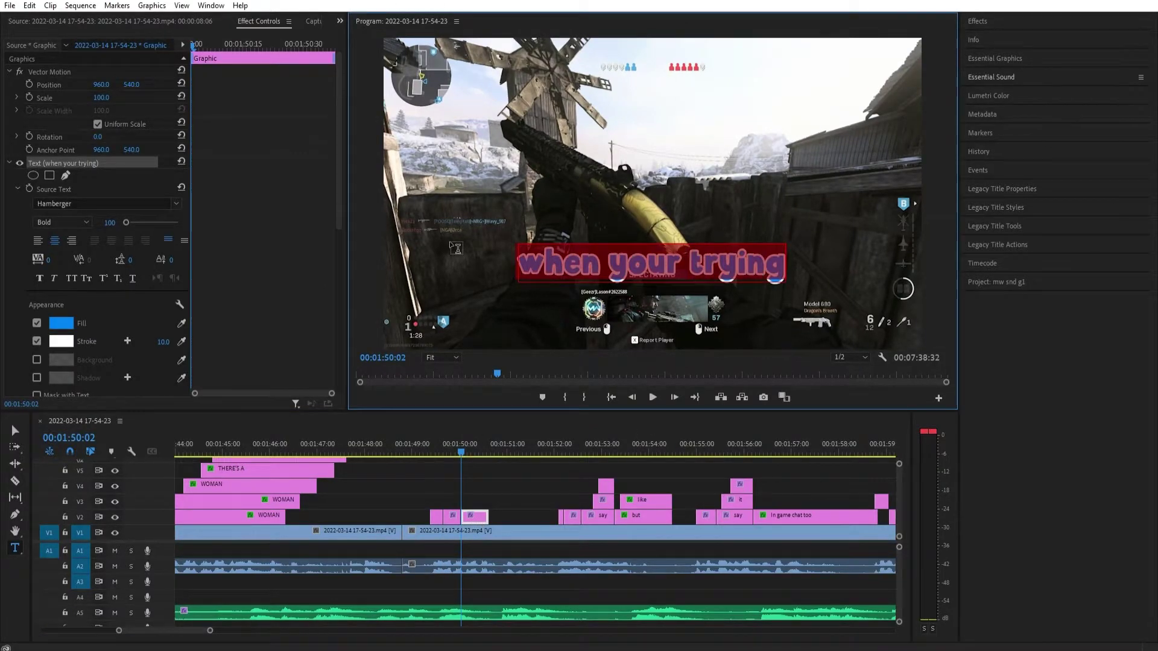
pyautogui.write('to do')
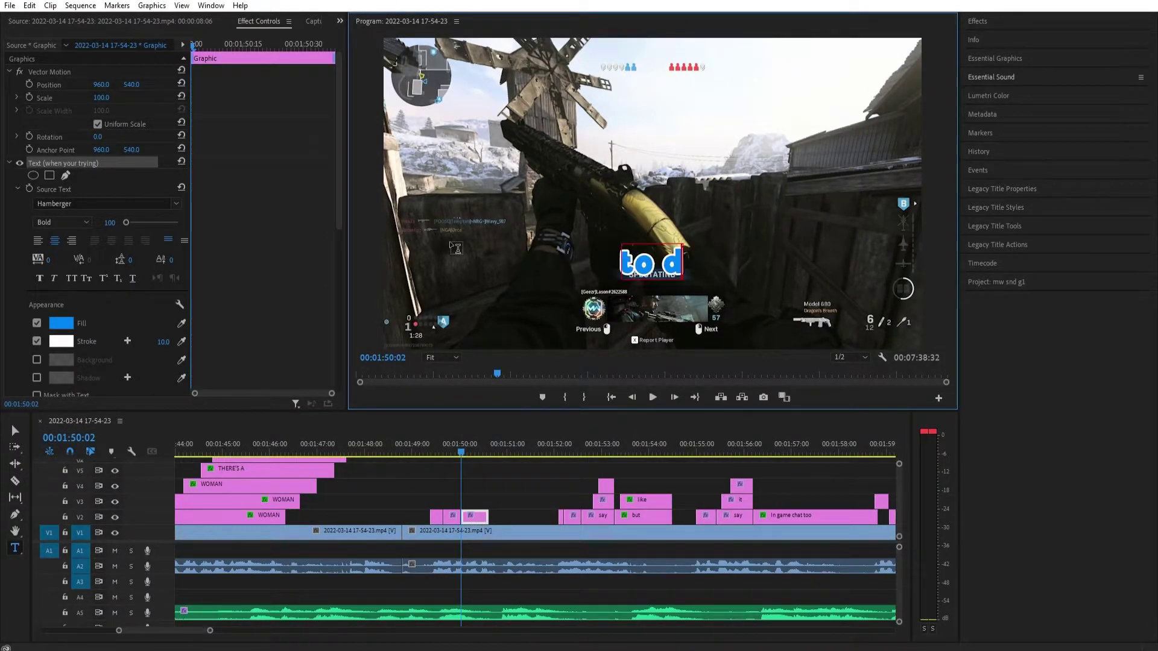
# Play across the "to do" caption and change its text to "to figure out".
pyautogui.click(449, 451)
pyautogui.press('space')
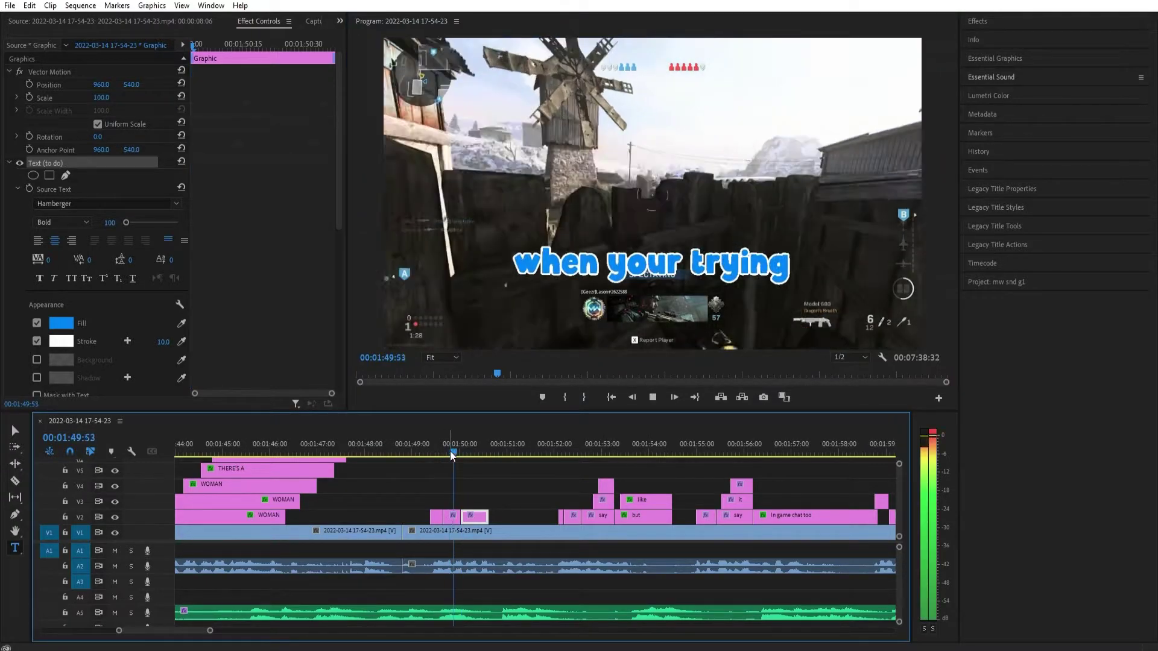
pyautogui.press('space')
pyautogui.click(685, 277)
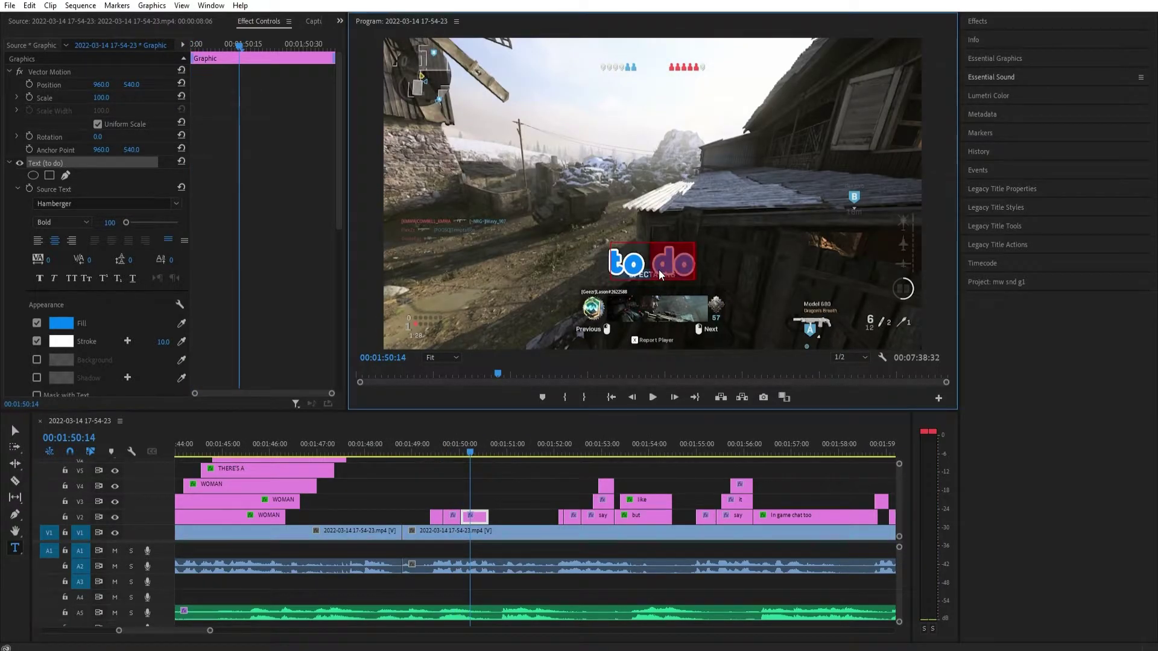
pyautogui.write('figure out')
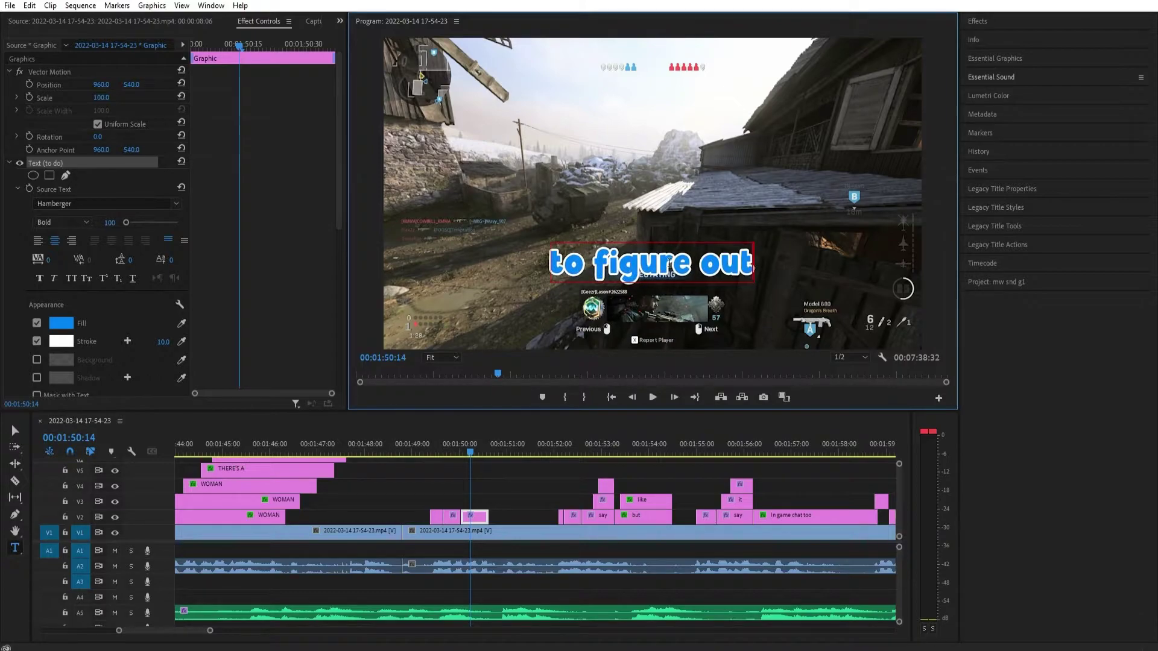
# Place a copy of the "to figure out" caption on V2 at 00:01:50:29, select its text and show its Scale keyframes.
pyautogui.click(484, 492)
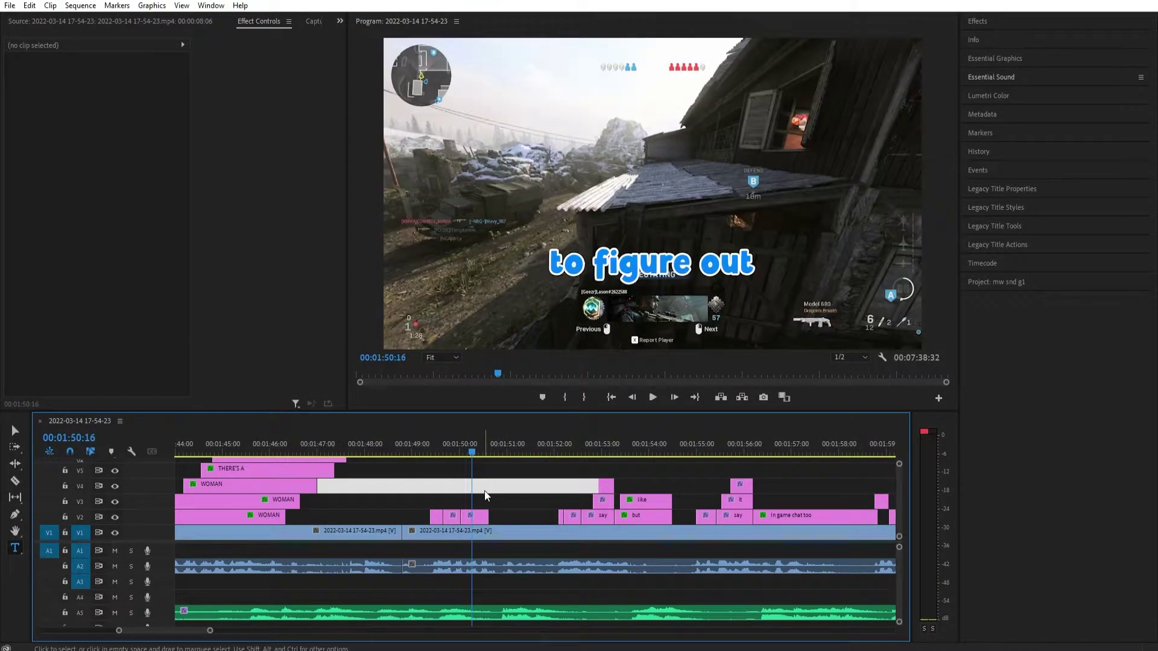
pyautogui.press('space')
pyautogui.press('space')
pyautogui.moveTo(475, 455); pyautogui.dragTo(483, 457)
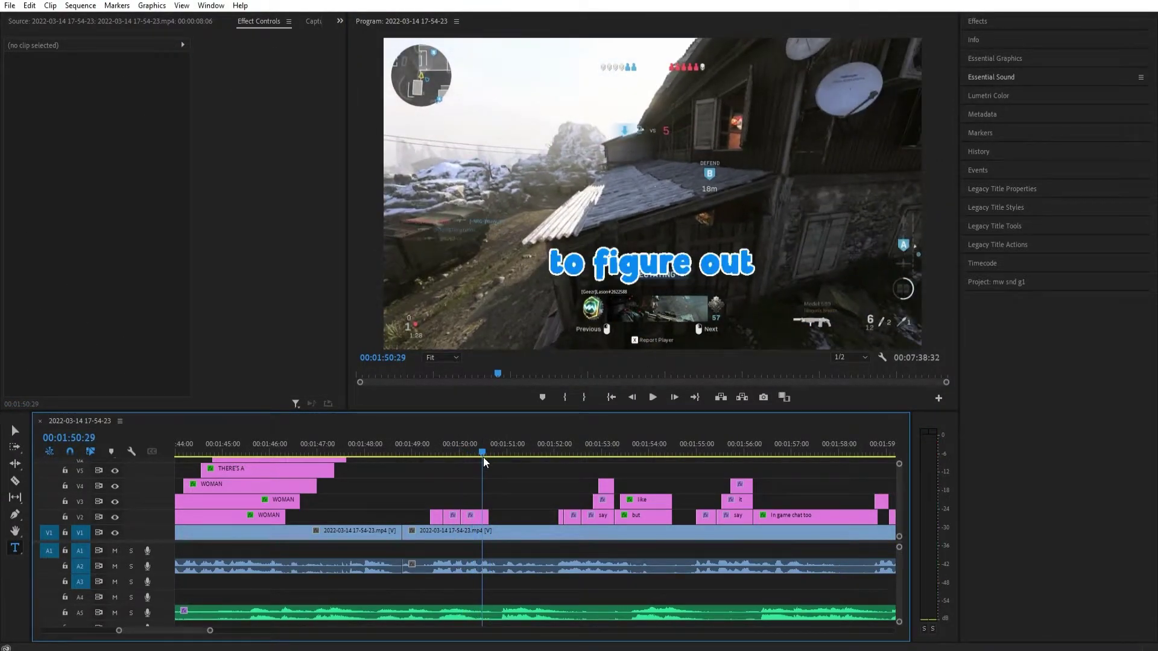
pyautogui.click(495, 517)
pyautogui.click(674, 265)
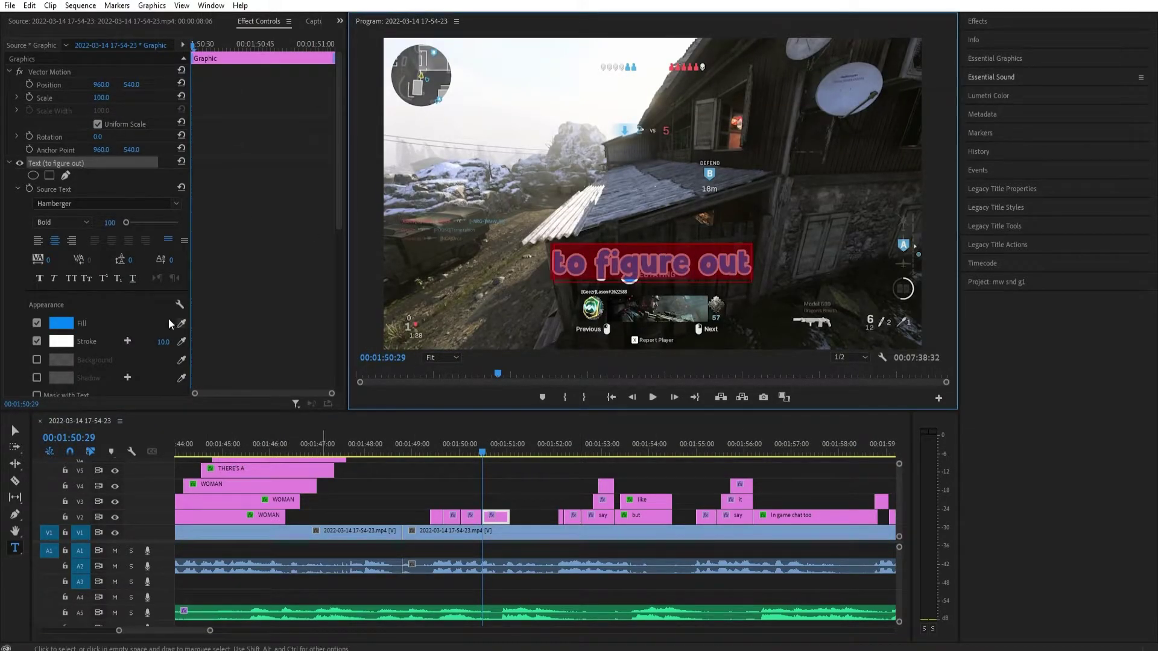
pyautogui.scroll(-3, 168, 318)
# Play the finished captions from 00:01:52:26 through "say it anyways".
pyautogui.click(576, 446)
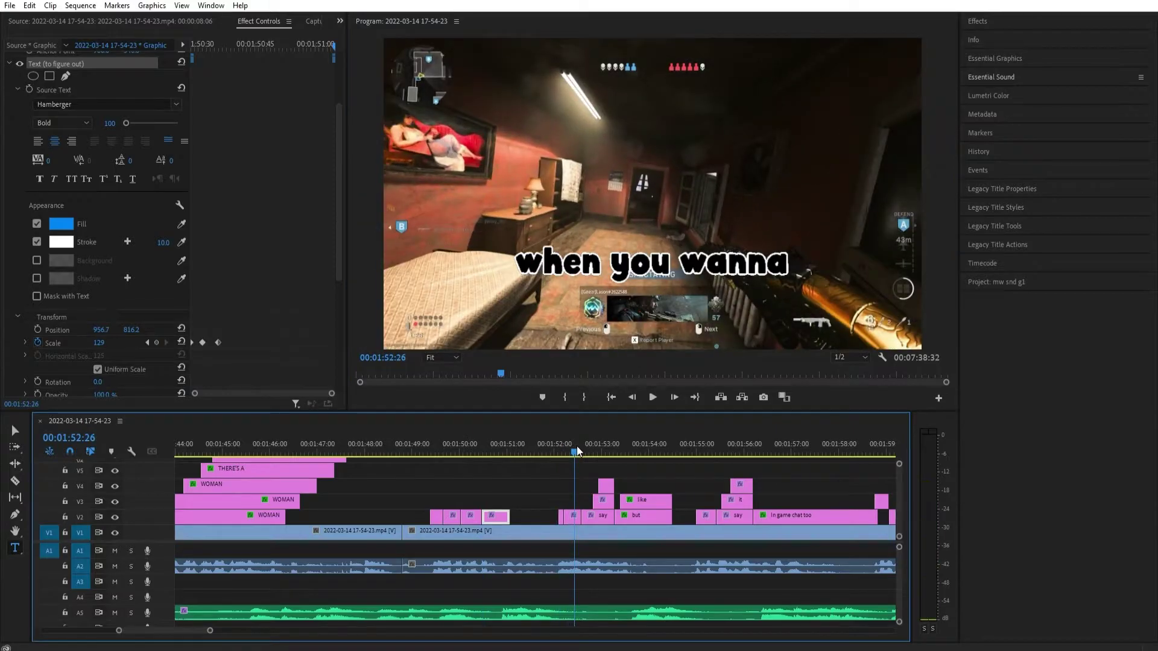
pyautogui.press('space')
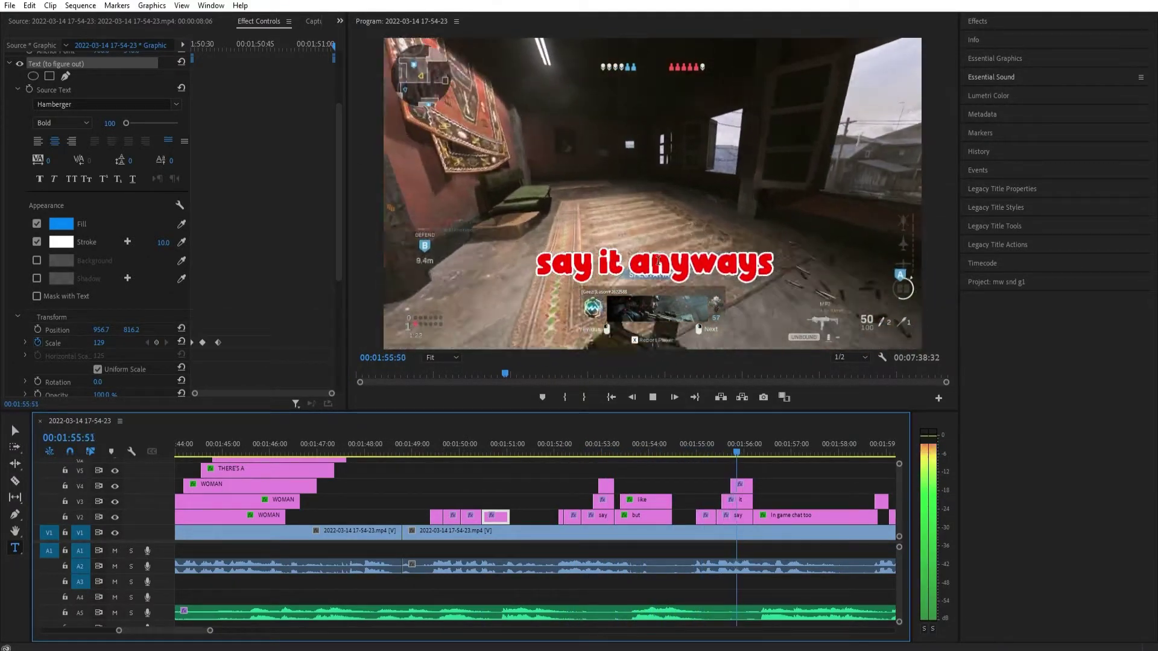
pyautogui.press('space')
# Return the playhead to the second "to figure out" caption and play it in short stretches to hear the speech.
pyautogui.moveTo(746, 451); pyautogui.dragTo(482, 451)
pyautogui.click(528, 488)
pyautogui.press('space')
pyautogui.press('space')
pyautogui.click(530, 487)
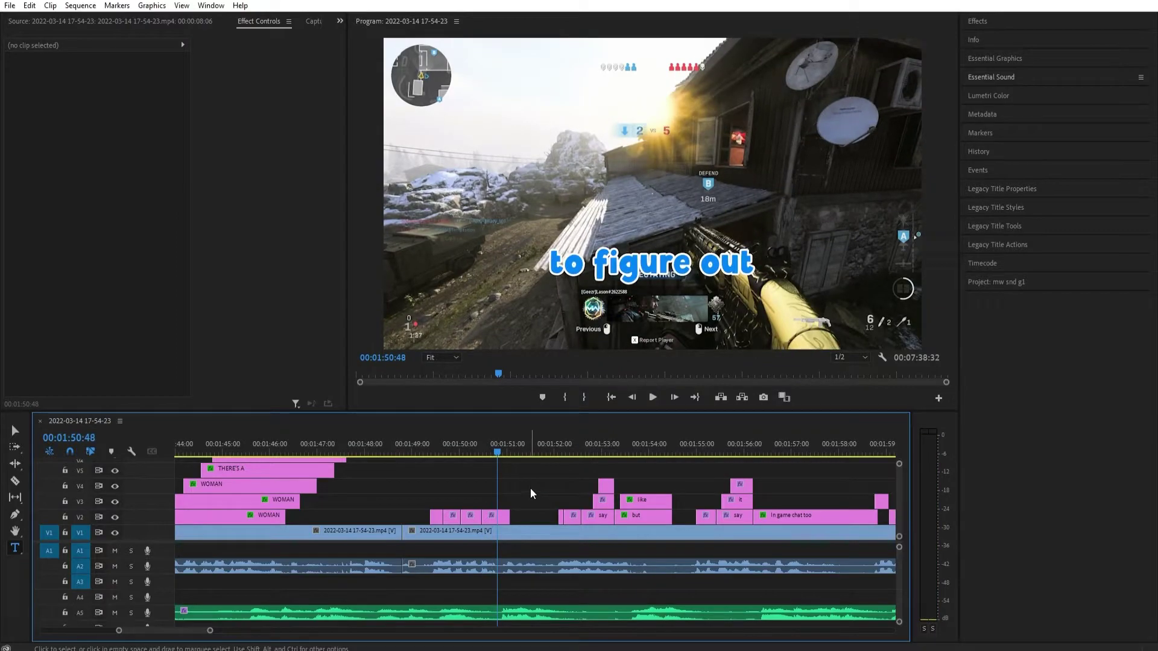
pyautogui.press('space')
# Play past the second "to figure out" caption and place a copy of it on V2 at 00:01:51:02.
pyautogui.click(504, 446)
pyautogui.moveTo(506, 446); pyautogui.dragTo(509, 446)
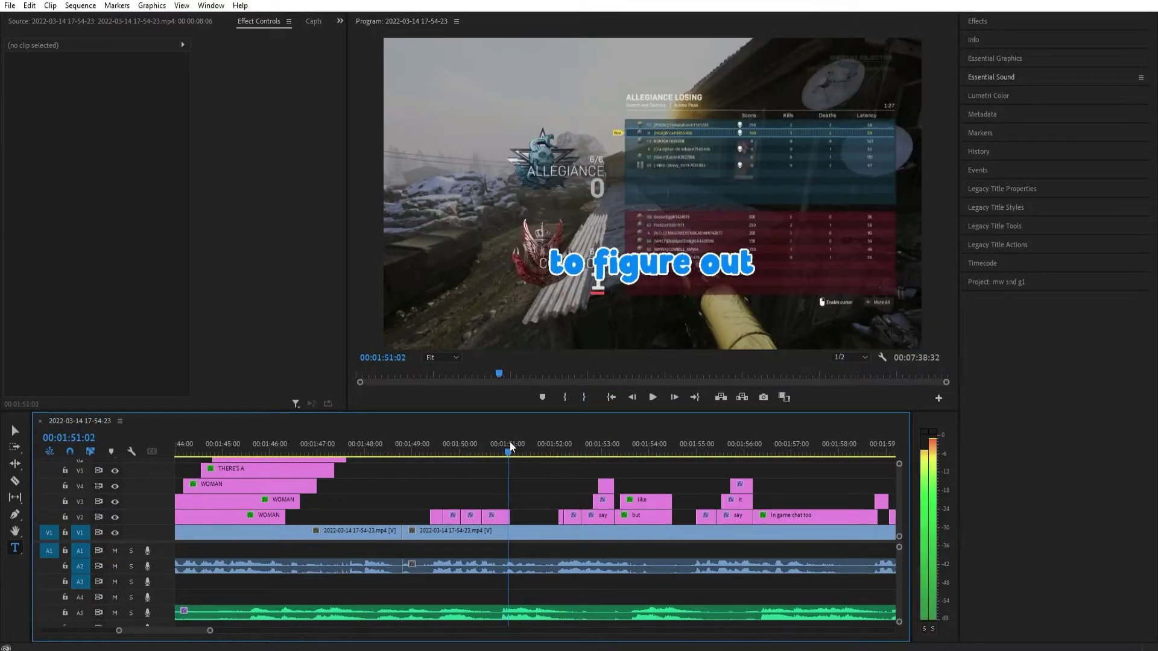
pyautogui.moveTo(496, 517); pyautogui.dragTo(521, 519)
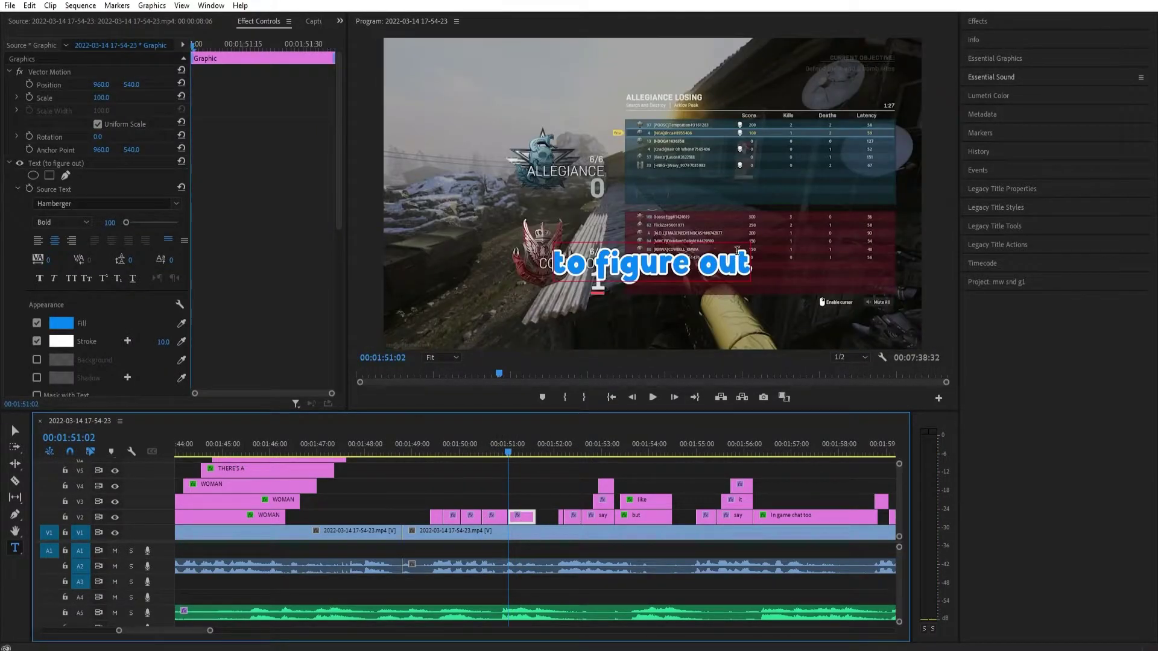
# Change the text of the new caption copy to "basic cod mechanics".
pyautogui.click(622, 265)
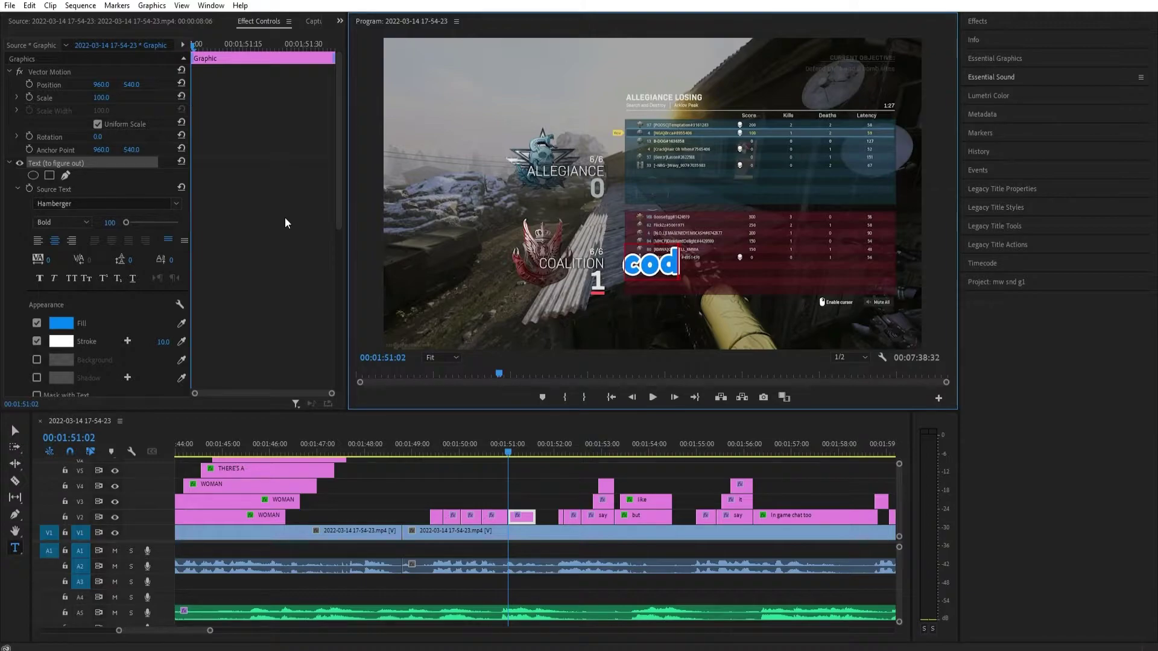
pyautogui.press('BackSpace')
pyautogui.press('BackSpace')
pyautogui.press('BackSpace')
pyautogui.write('basic c')
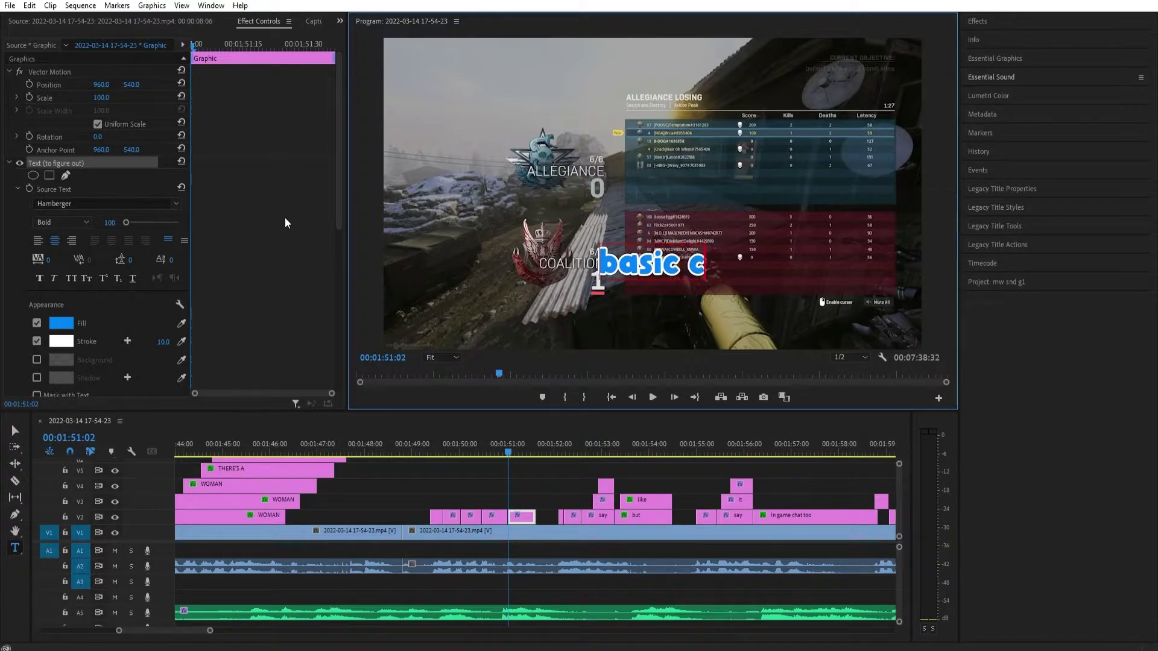
pyautogui.write('od me')
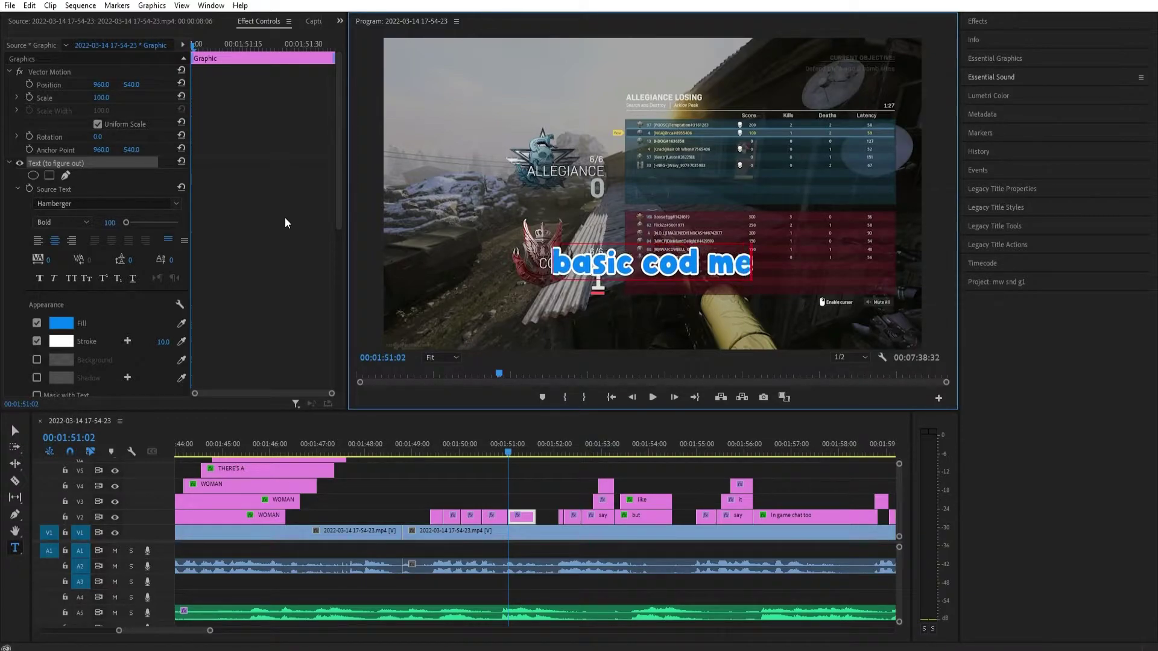
pyautogui.write('chanics')
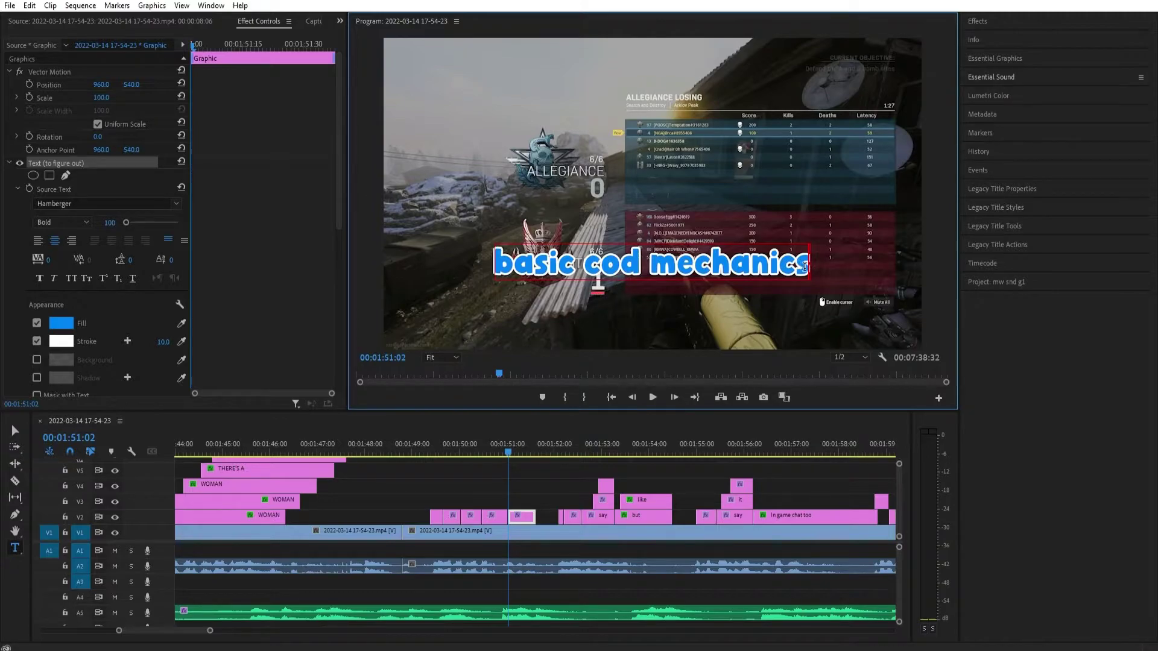
# Left-align the "basic cod mechanics" text and move it back to the horizontal centre of the frame.
pyautogui.click(41, 243)
pyautogui.click(525, 518)
pyautogui.press('v')
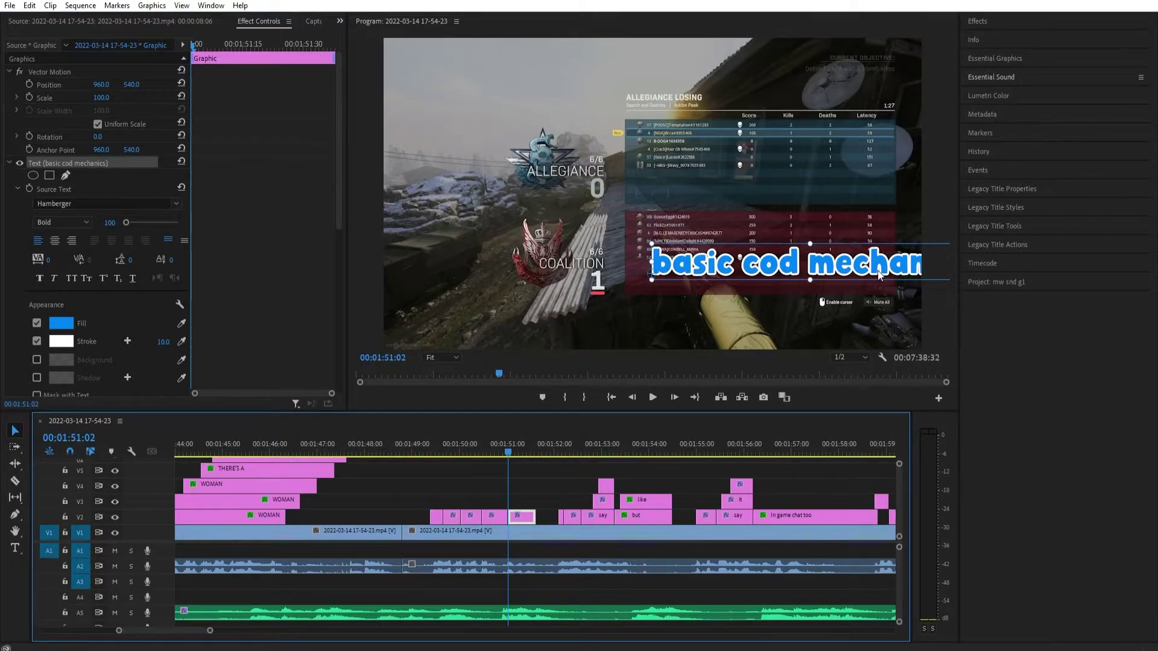
pyautogui.moveTo(839, 271); pyautogui.dragTo(710, 283)
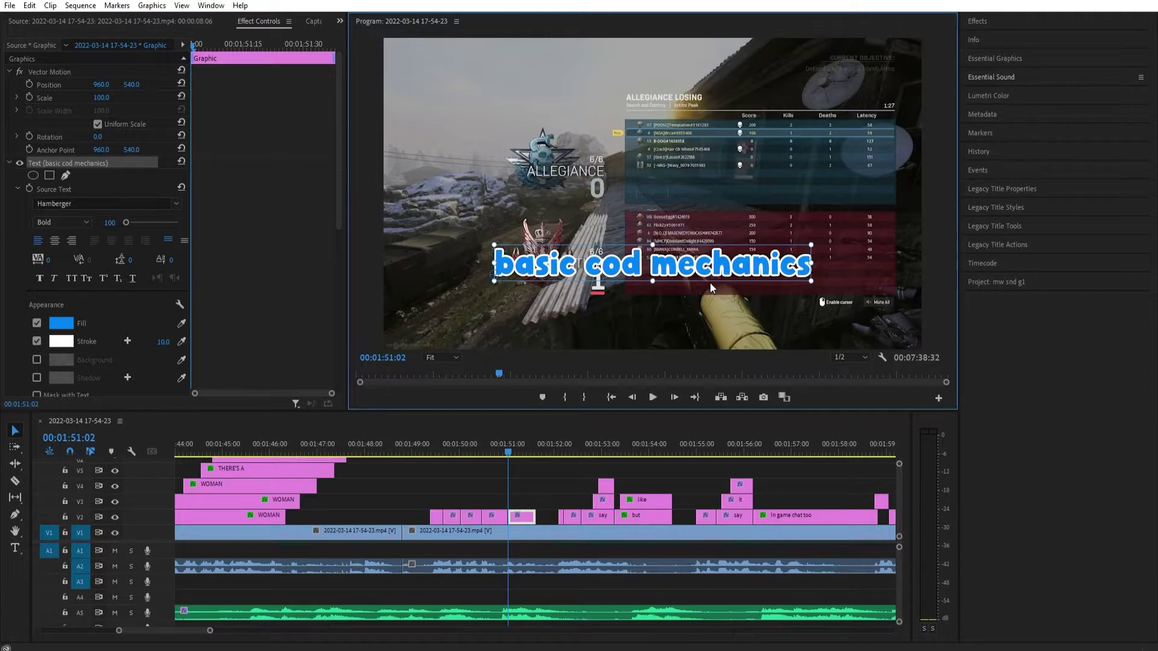
# Remove "cod mechanics" from the caption text so that it reads only "basic".
pyautogui.doubleClick(805, 277)
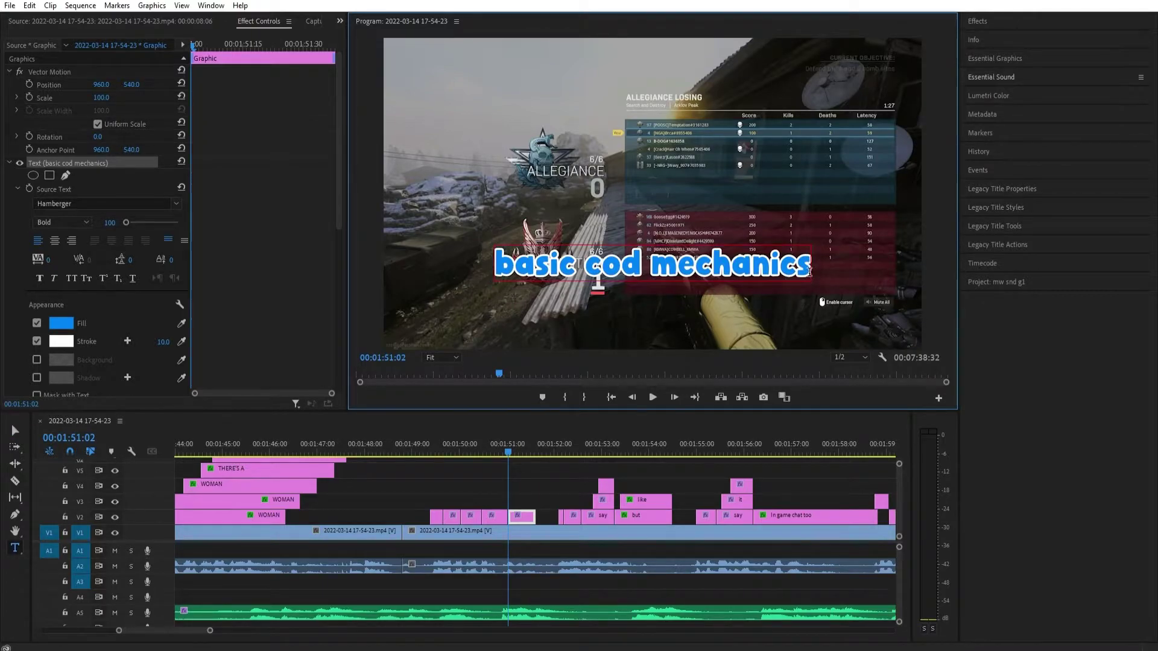
pyautogui.moveTo(810, 272); pyautogui.dragTo(616, 277)
pyautogui.press('BackSpace')
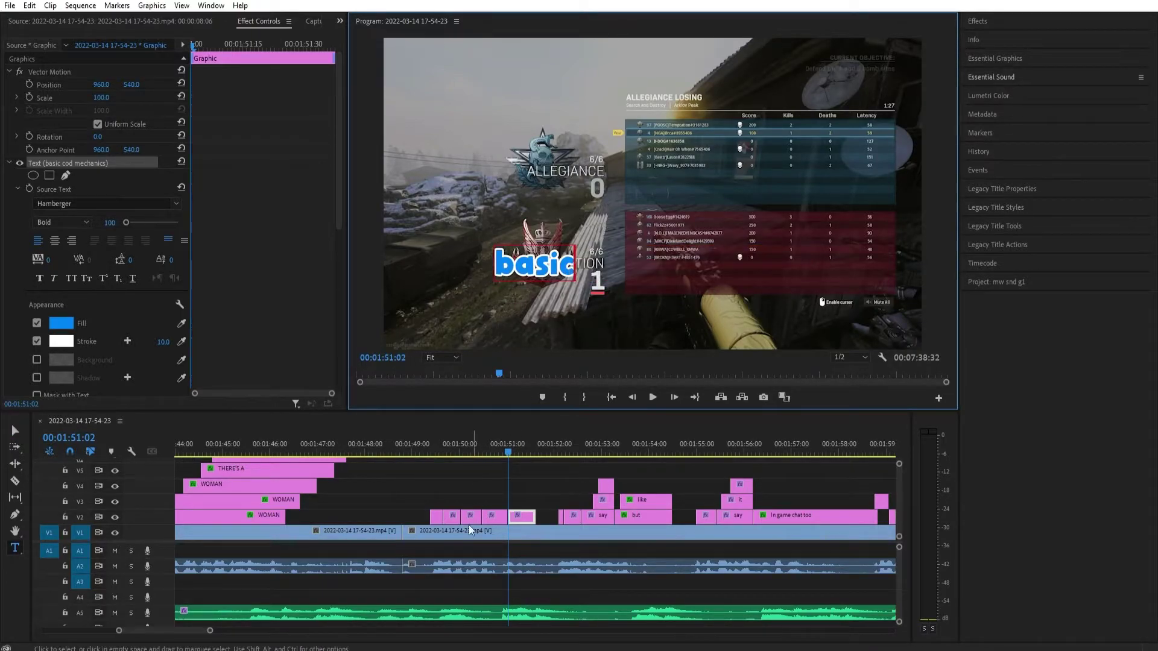
pyautogui.scroll(5, 222, 628)
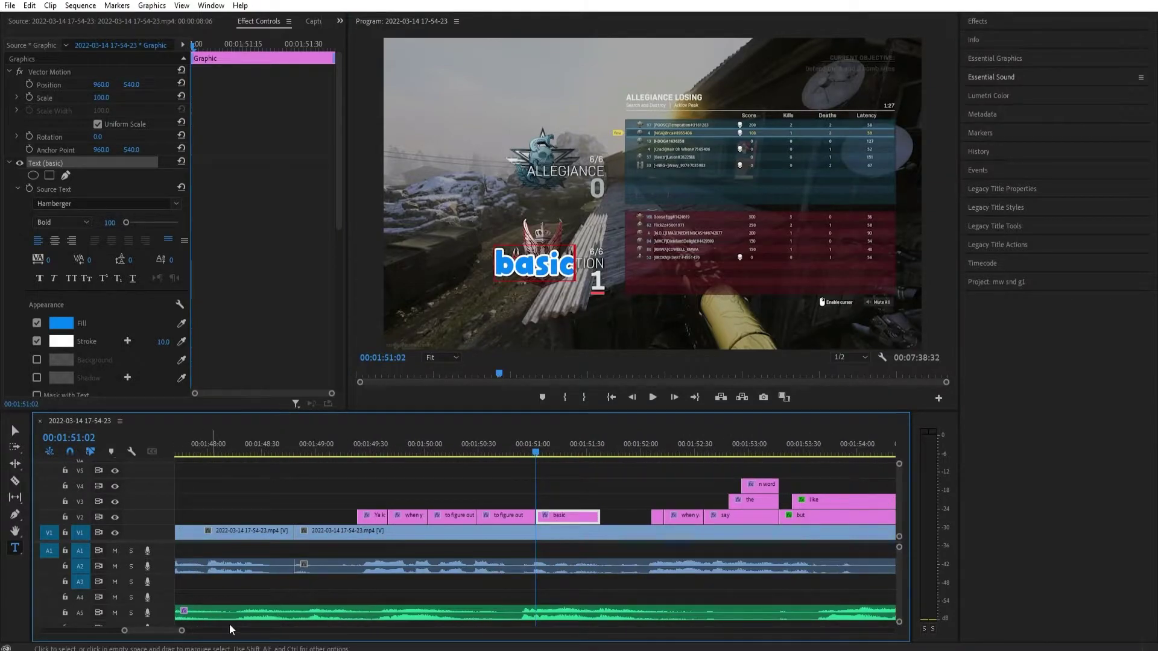
pyautogui.click(577, 499)
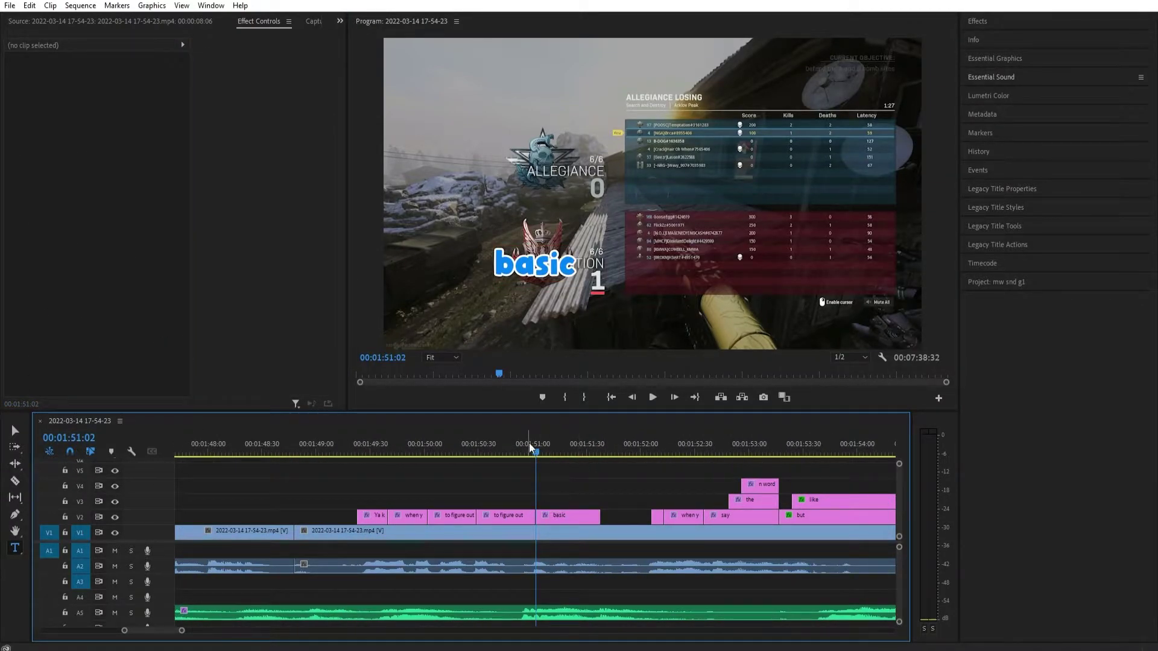
# Replace the second "to figure out" caption on V2 with the "basic" caption, starting at 00:01:50:29.
pyautogui.moveTo(530, 443); pyautogui.dragTo(476, 457)
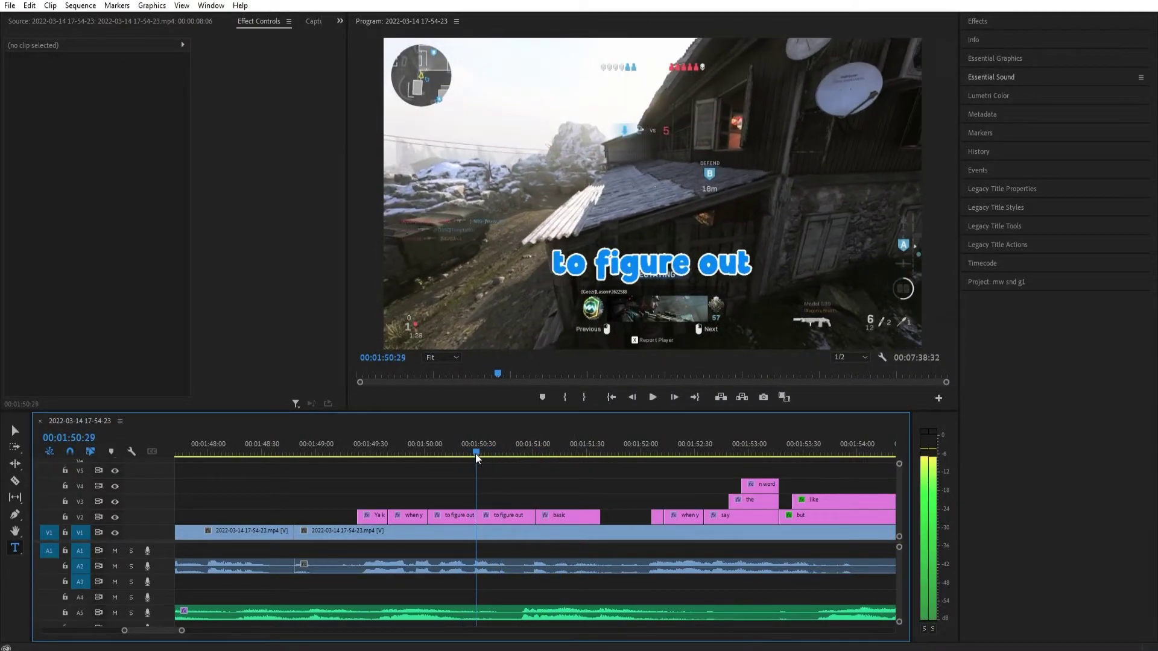
pyautogui.moveTo(534, 517)
pyautogui.mouseDown()
pyautogui.moveTo(559, 524)
pyautogui.moveTo(515, 516)
pyautogui.mouseUp()
pyautogui.press('Delete')
# Lengthen the "basic" caption on V2 and place a copy on V3 from 00:01:50:59, ending together with it.
pyautogui.moveTo(471, 451); pyautogui.dragTo(533, 462)
pyautogui.moveTo(508, 515); pyautogui.dragTo(629, 524)
pyautogui.click(608, 502)
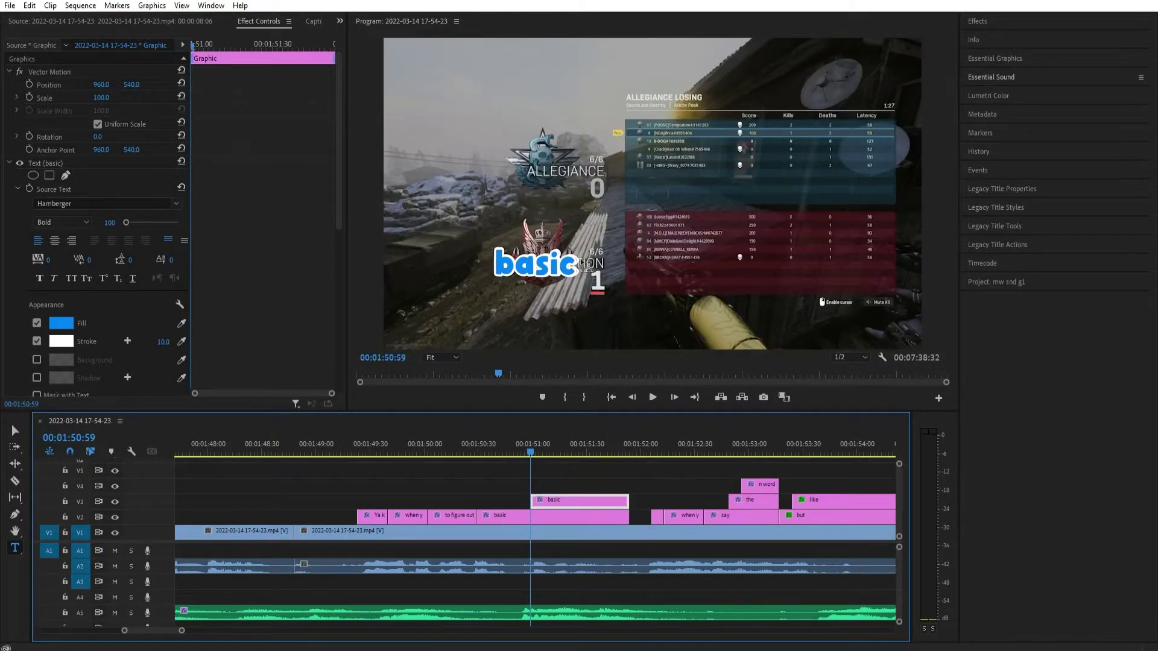
# Change the V3 caption's text to "cod" and position it directly after the word "basic" in the frame.
pyautogui.moveTo(578, 266); pyautogui.dragTo(201, 233)
pyautogui.write('cod')
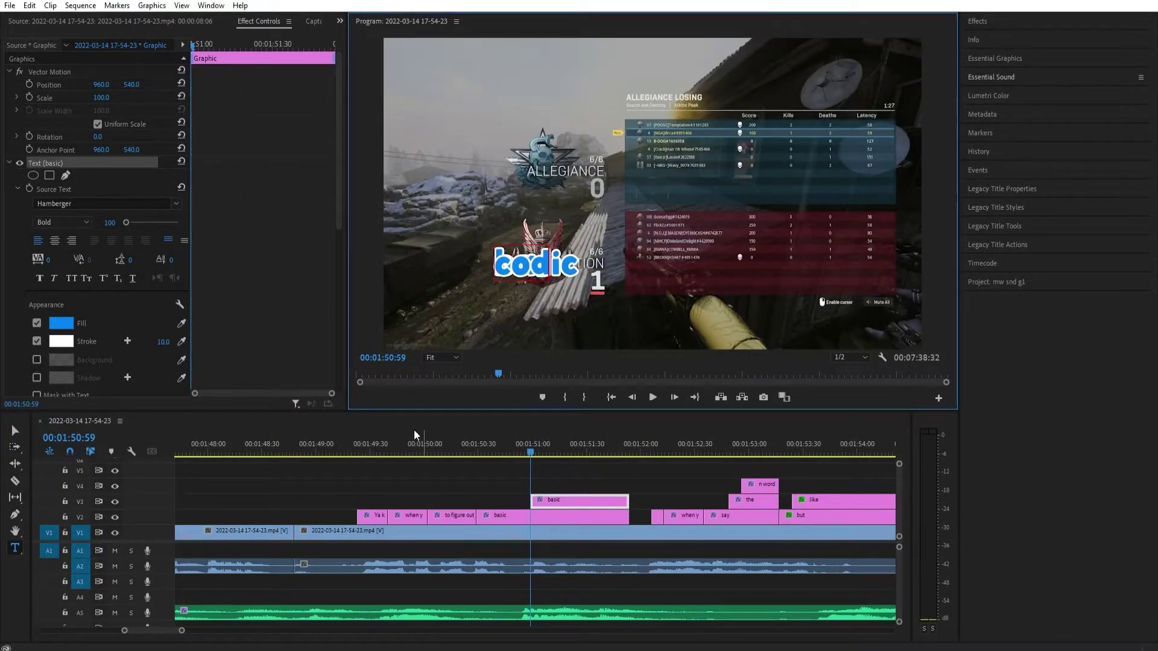
pyautogui.press('Escape')
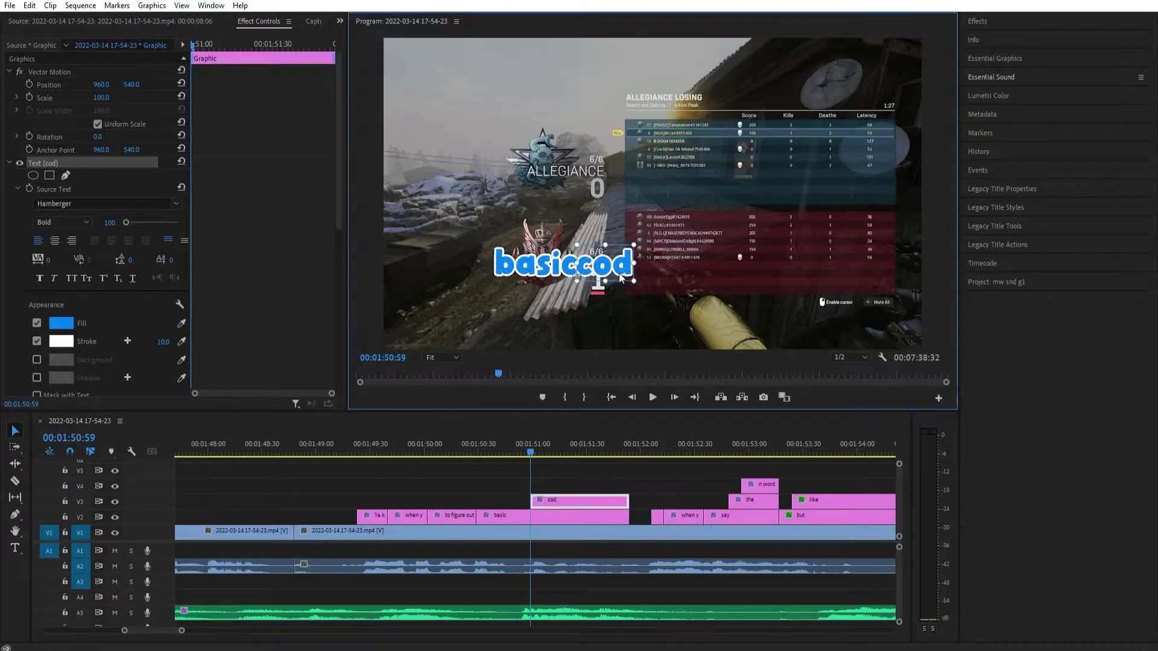
pyautogui.moveTo(621, 278); pyautogui.dragTo(626, 276)
# Play on to find the next spoken word and place a copy of the "cod" caption on V4 at 00:01:51:15.
pyautogui.click(653, 397)
pyautogui.click(559, 444)
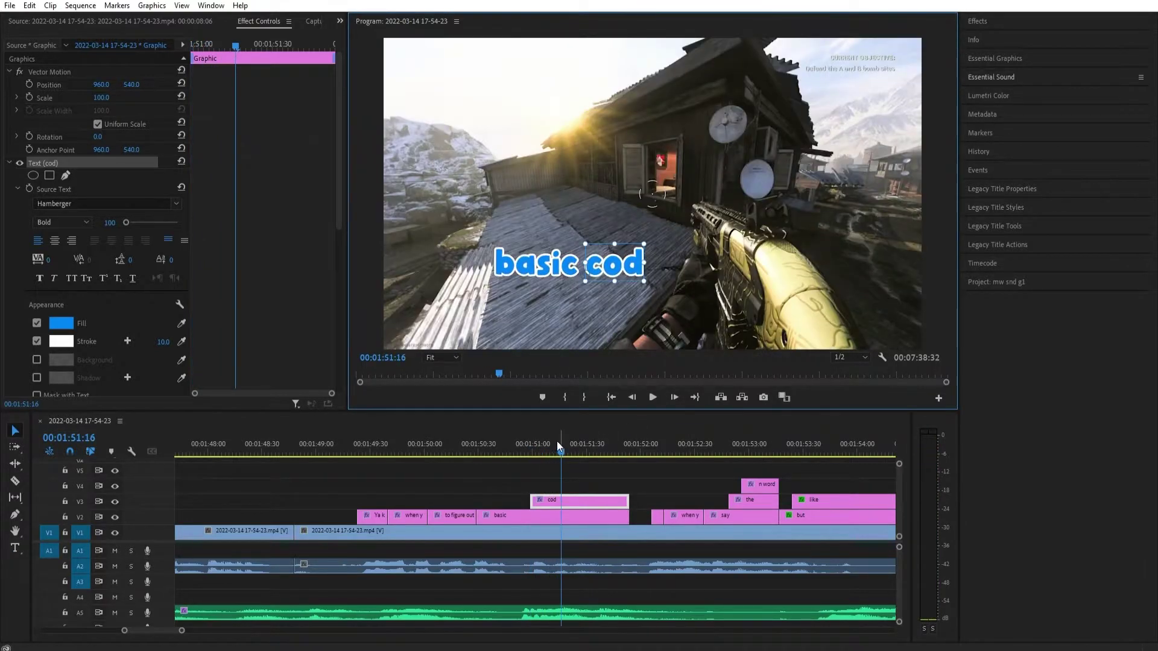
pyautogui.keyDown('alt'); pyautogui.moveTo(570, 500); pyautogui.dragTo(600, 486); pyautogui.keyUp('alt')
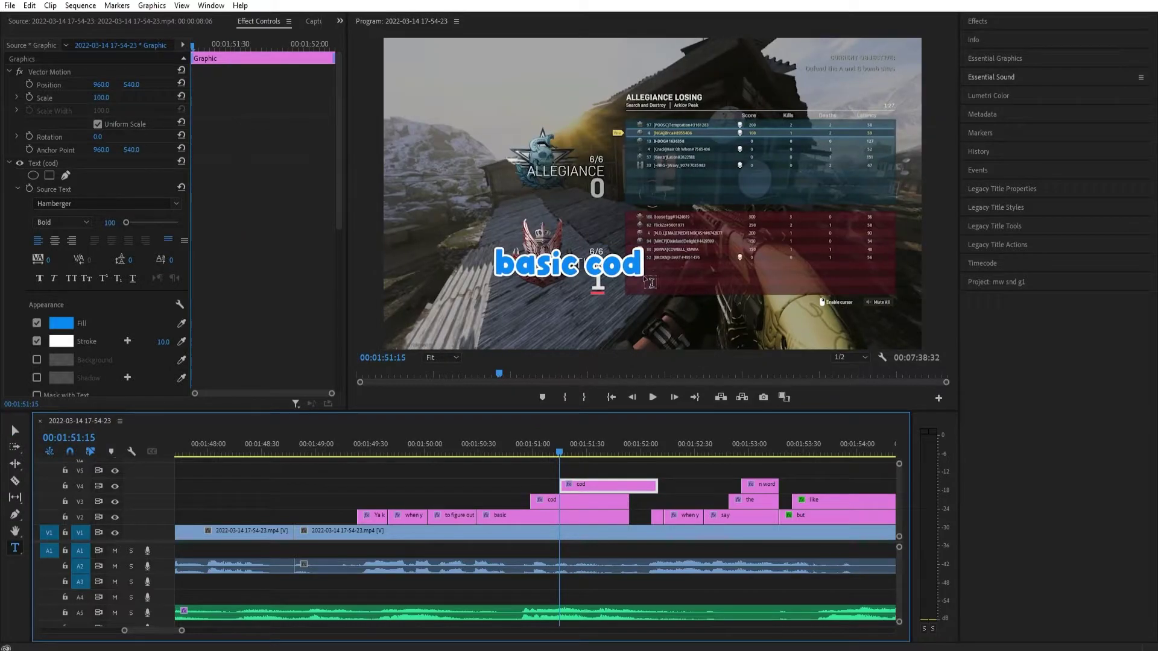
# Change the V4 caption's text to "mechanics" and position it directly after the word "cod" in the frame.
pyautogui.write('t')
pyautogui.write('mechanics')
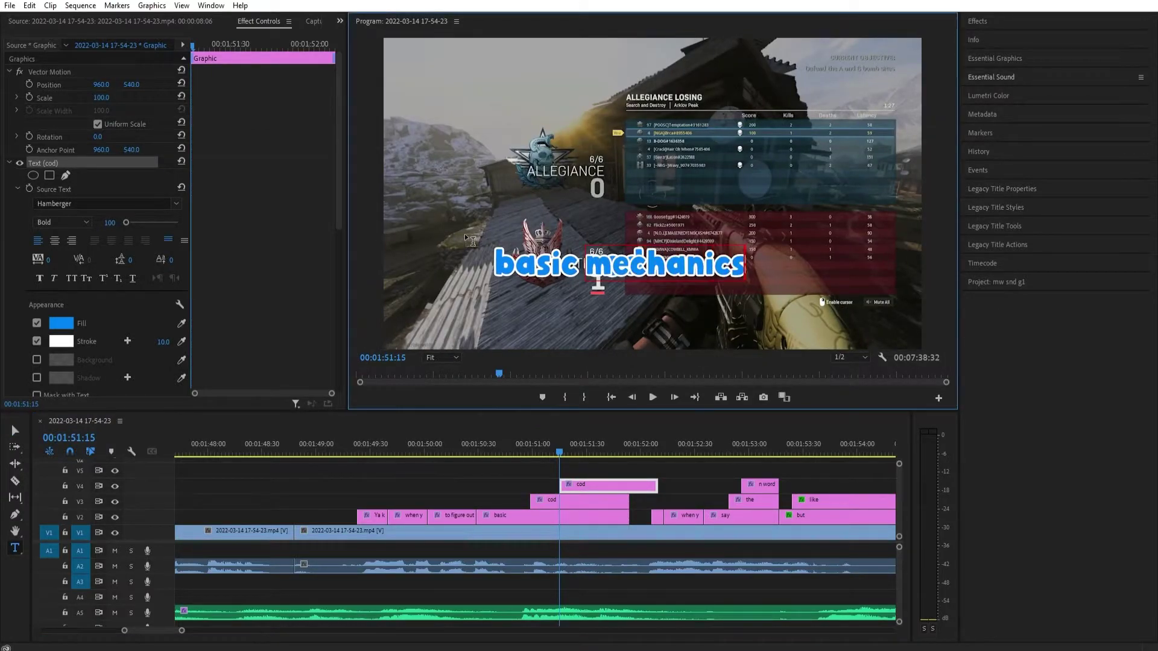
pyautogui.press('Escape')
pyautogui.moveTo(687, 259); pyautogui.dragTo(759, 258)
# Play the captions from 00:01:50:12 and trim the end of "mechanics" to match the end of the "cod" caption.
pyautogui.click(476, 448)
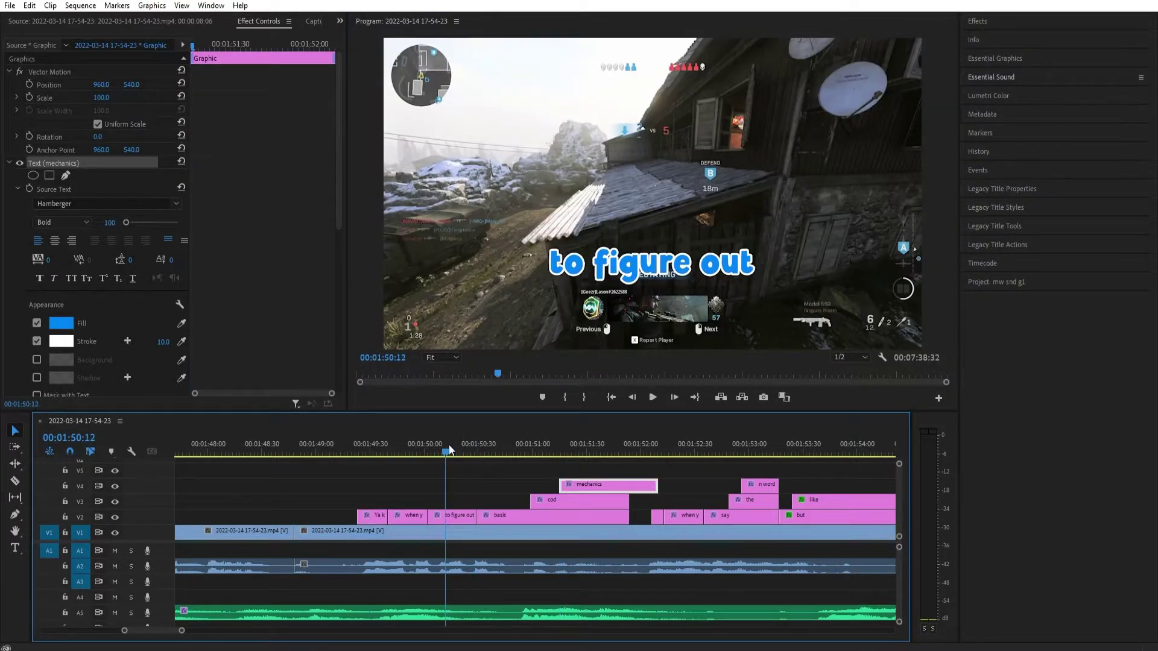
pyautogui.press('space')
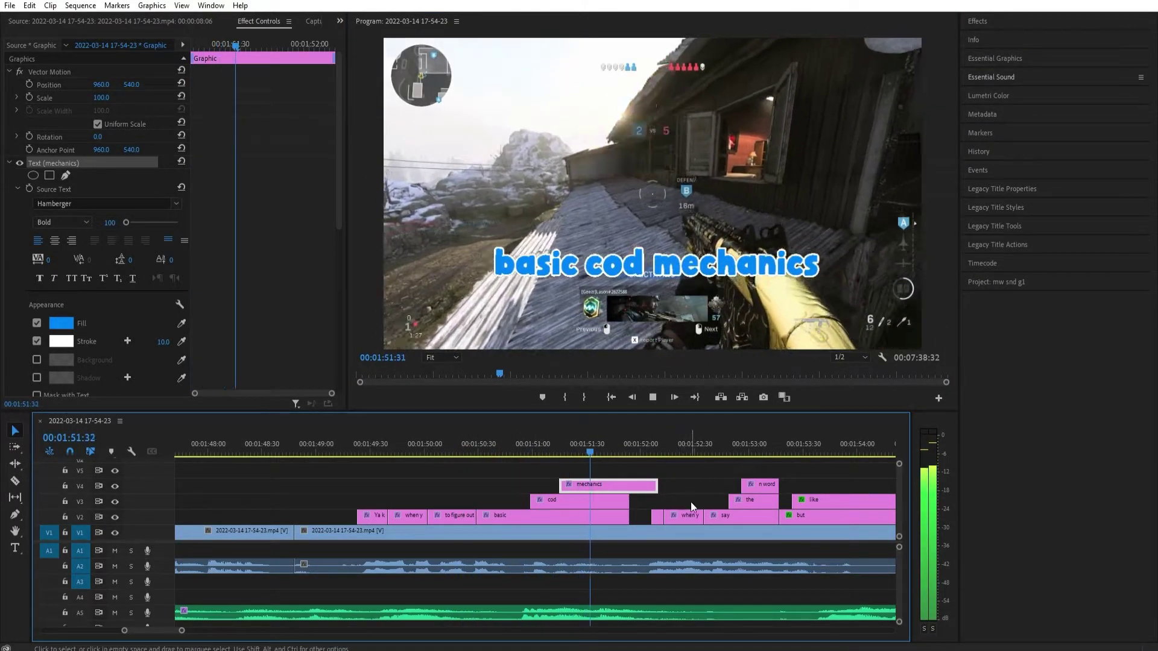
pyautogui.press('space')
pyautogui.moveTo(656, 485); pyautogui.dragTo(630, 489)
pyautogui.press('space')
pyautogui.press('space')
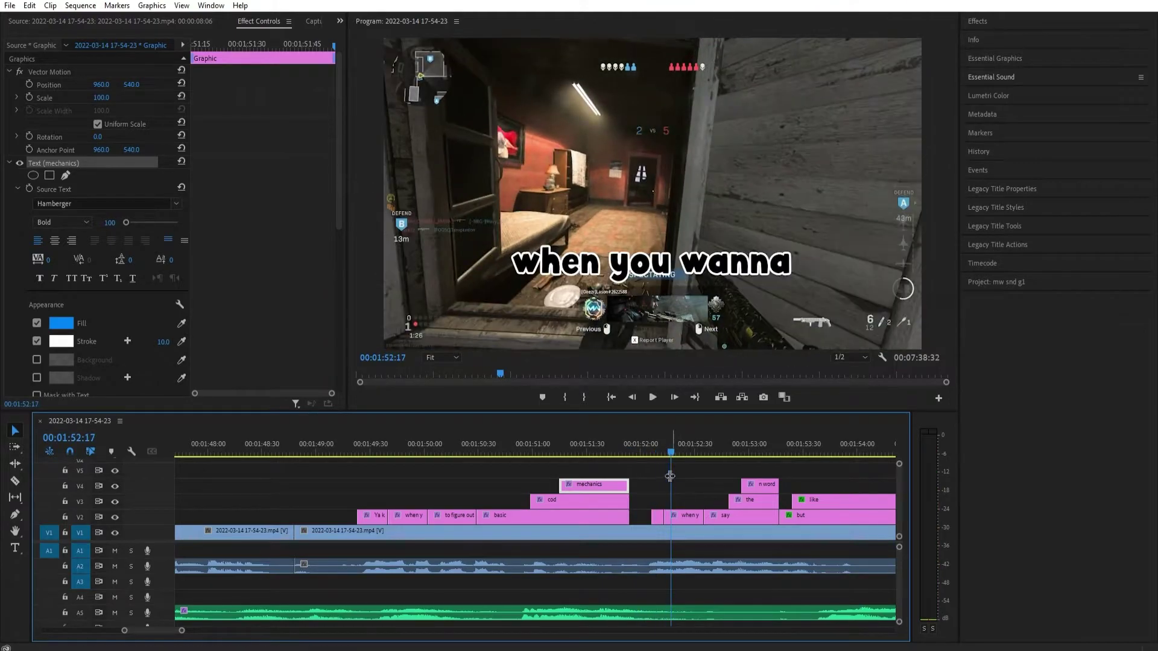
# Select the "Ya know" caption with the playhead at 00:01:49:31 and search the effects for "add".
pyautogui.click(642, 473)
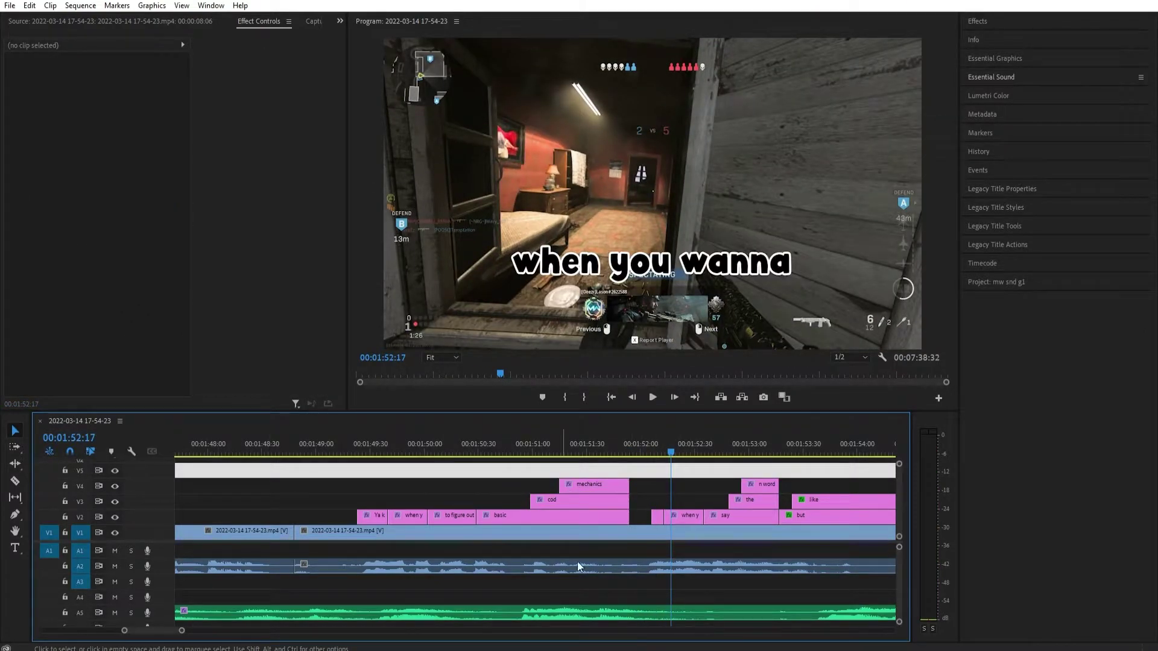
pyautogui.click(347, 461)
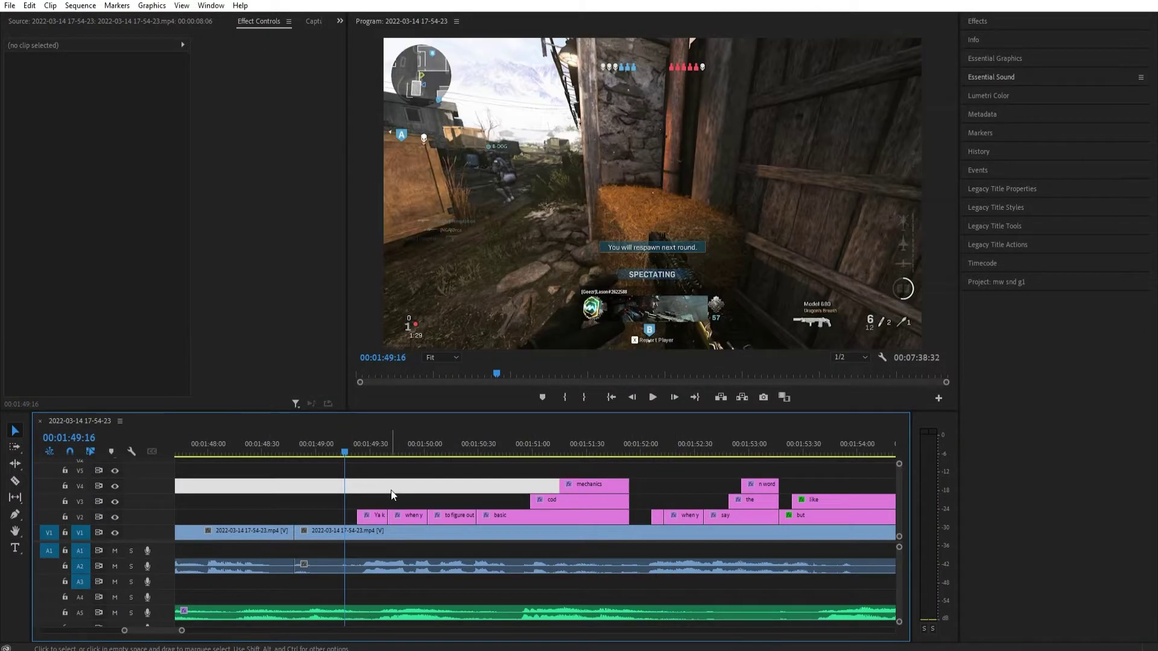
pyautogui.click(372, 439)
pyautogui.click(382, 522)
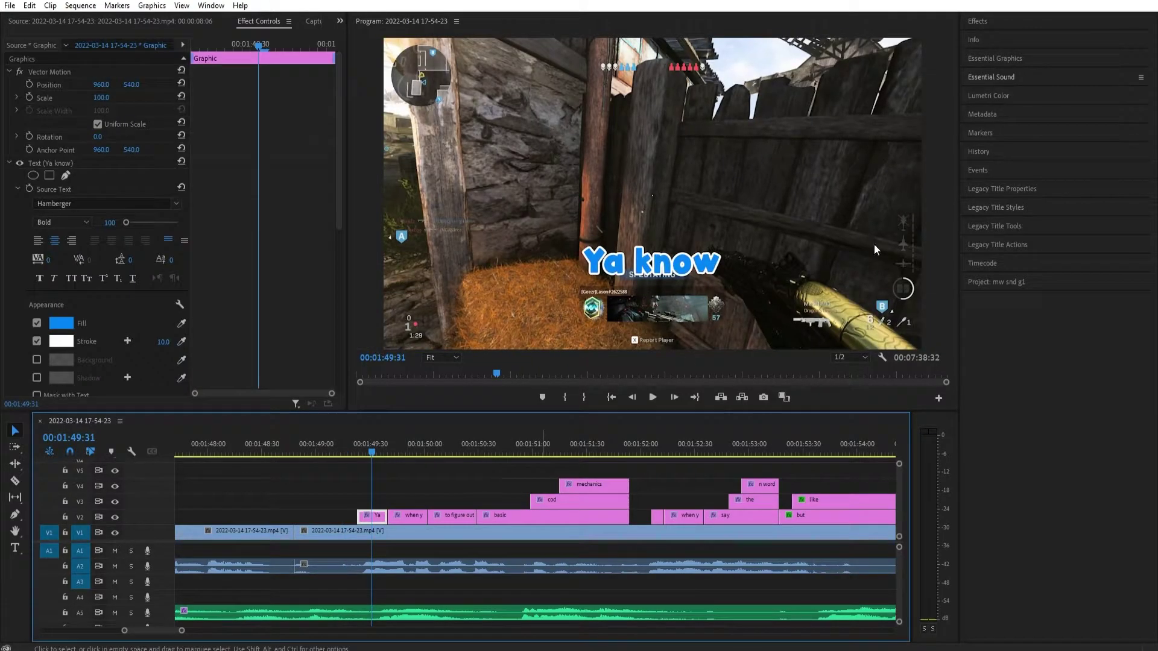
pyautogui.click(1022, 25)
pyautogui.write('add')
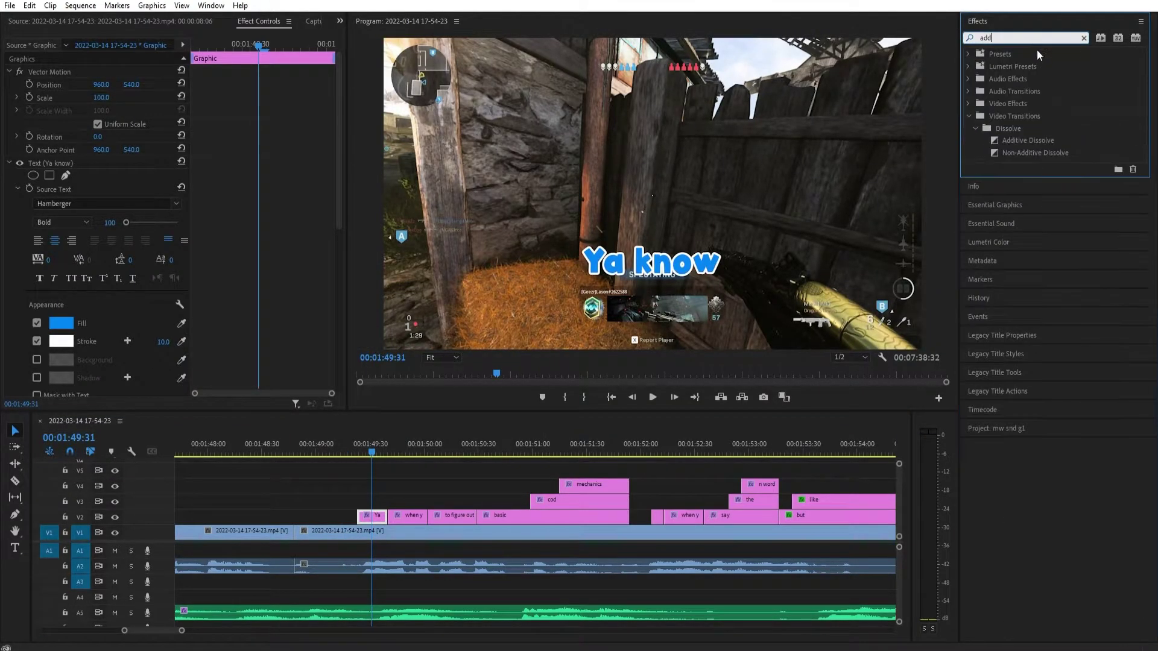
pyautogui.click(1083, 37)
# Try fading out the "Ya know" caption with Opacity keyframes from 100% at 00:01:49:35 to transparent at the clip's end.
pyautogui.scroll(-5, 256, 366)
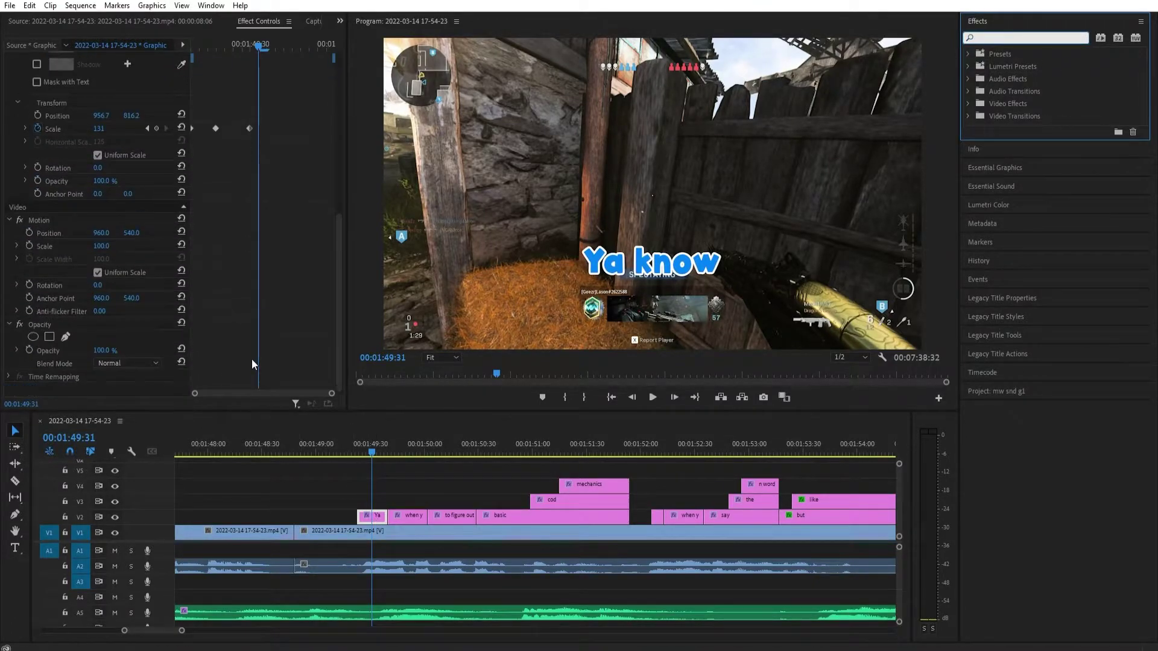
pyautogui.moveTo(278, 44)
pyautogui.mouseDown()
pyautogui.moveTo(310, 46)
pyautogui.moveTo(281, 49)
pyautogui.moveTo(293, 49)
pyautogui.mouseUp()
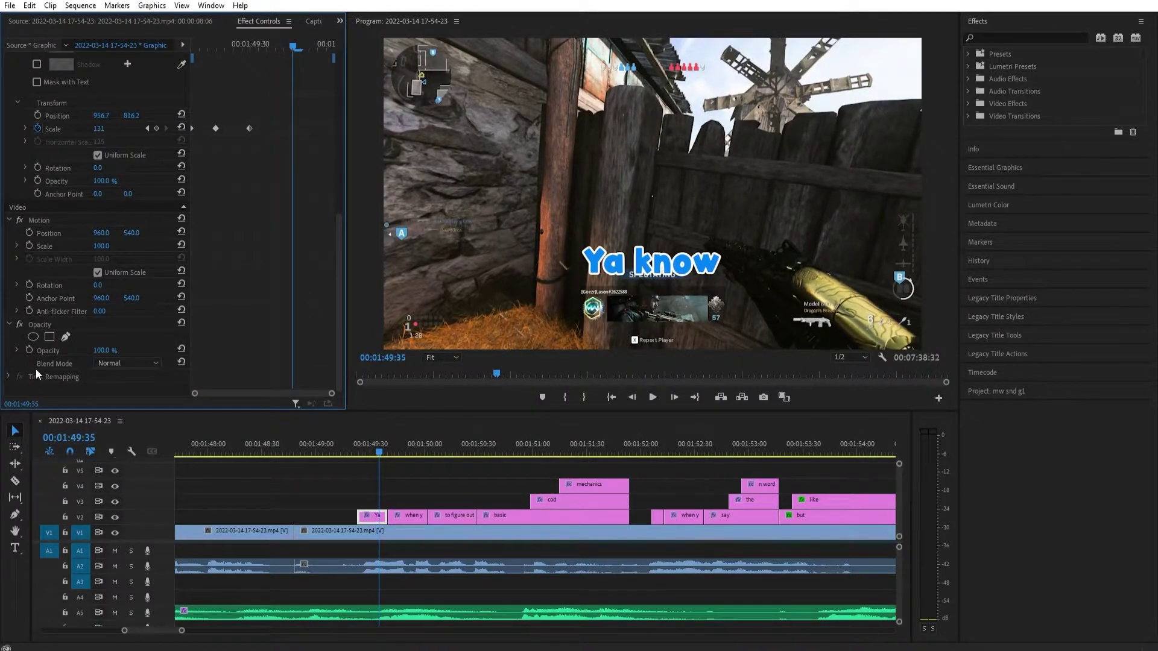
pyautogui.click(29, 351)
pyautogui.moveTo(301, 50); pyautogui.dragTo(320, 46)
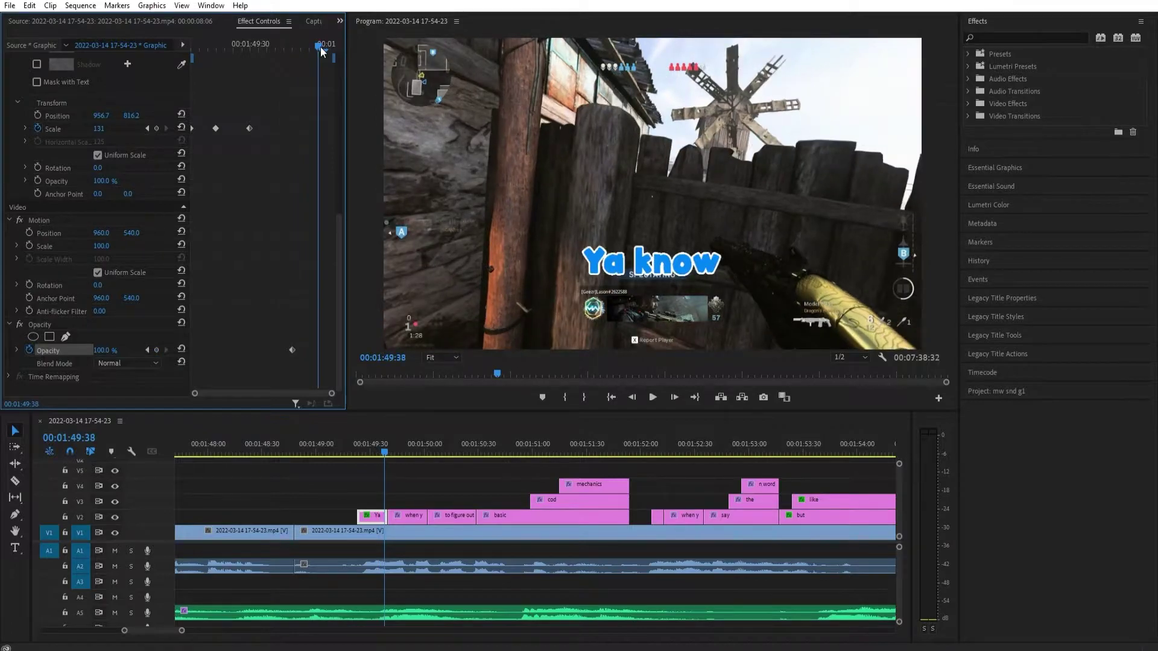
pyautogui.moveTo(317, 350); pyautogui.dragTo(334, 350)
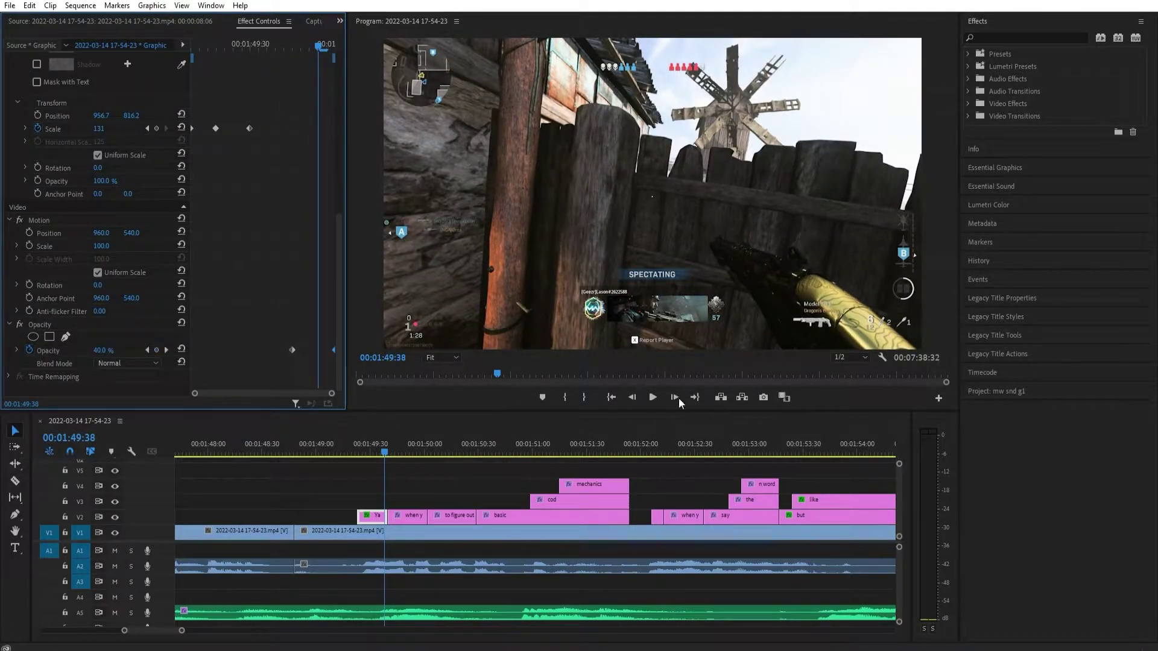
pyautogui.click(353, 451)
pyautogui.moveTo(354, 449)
pyautogui.mouseDown()
pyautogui.moveTo(400, 446)
pyautogui.moveTo(363, 440)
pyautogui.moveTo(391, 446)
pyautogui.moveTo(375, 447)
pyautogui.mouseUp()
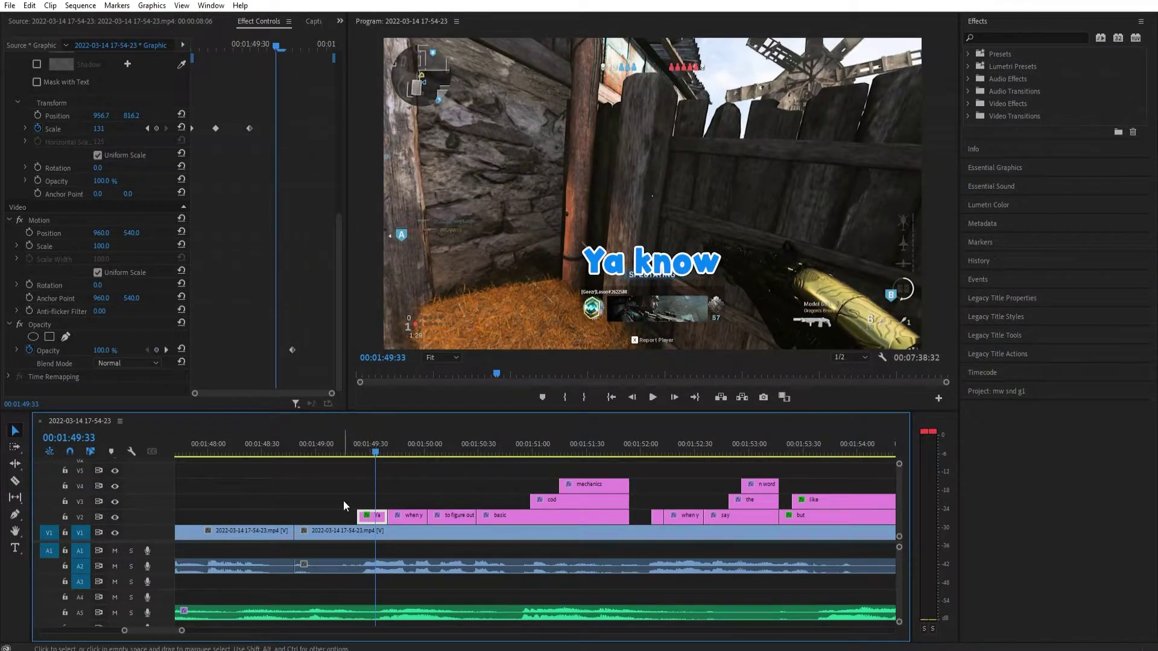
# Play the sequence onward from the new captions to review the later ones, such as "when you wanna" and "but like".
pyautogui.moveTo(182, 630); pyautogui.dragTo(223, 630)
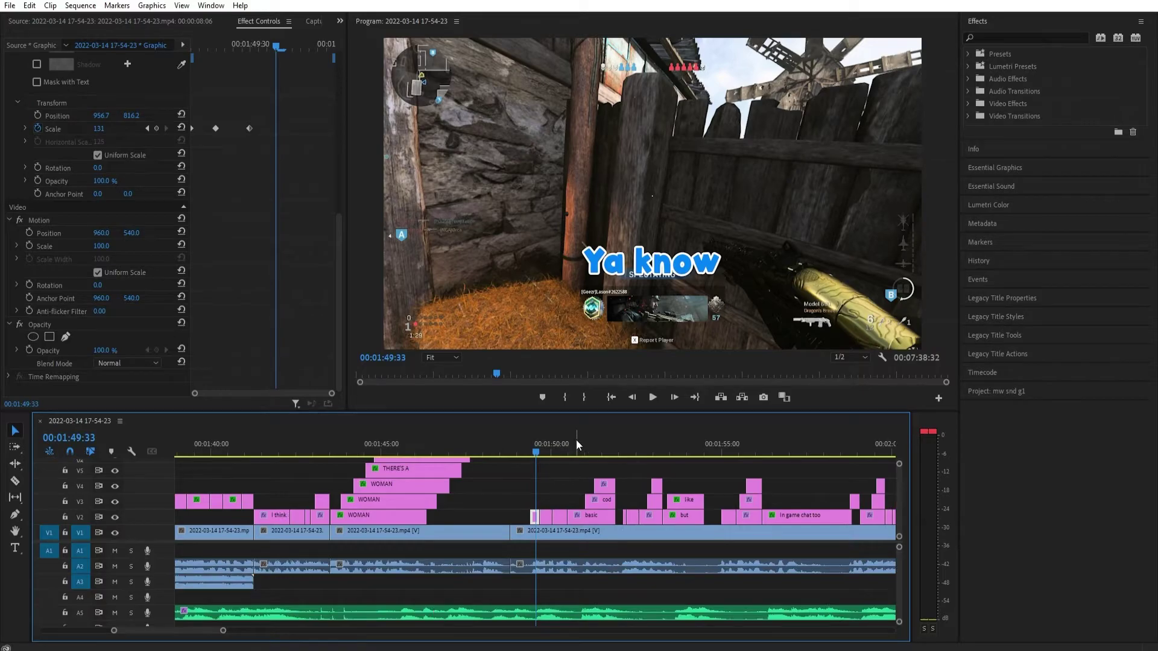
pyautogui.moveTo(576, 442); pyautogui.dragTo(634, 458)
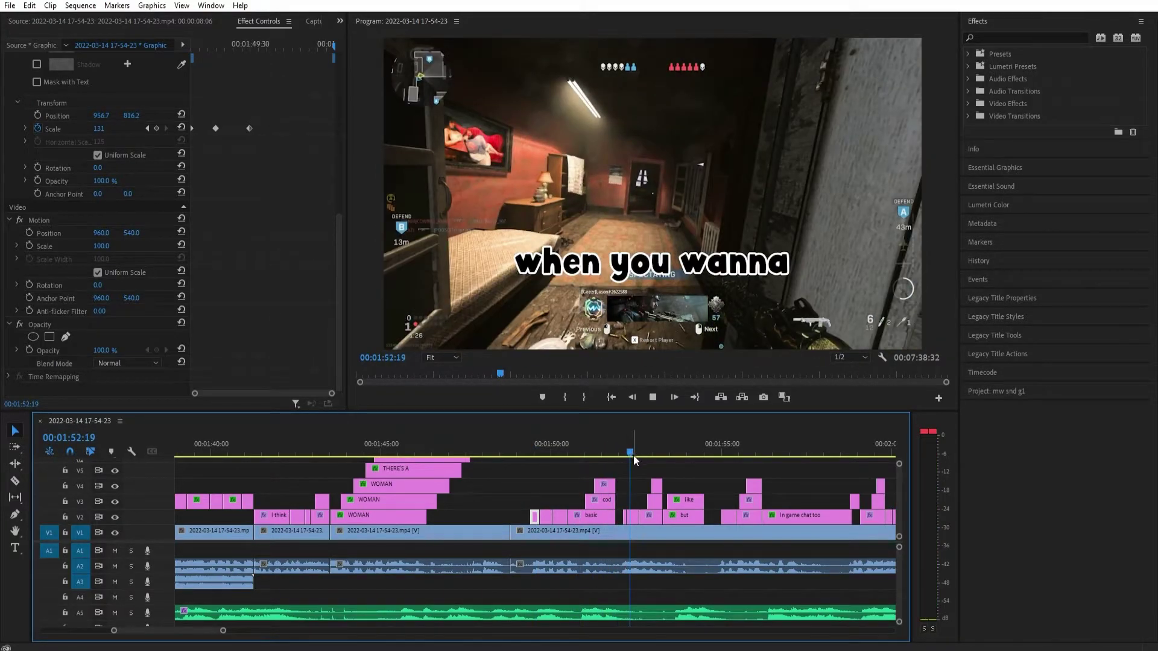
pyautogui.press('space')
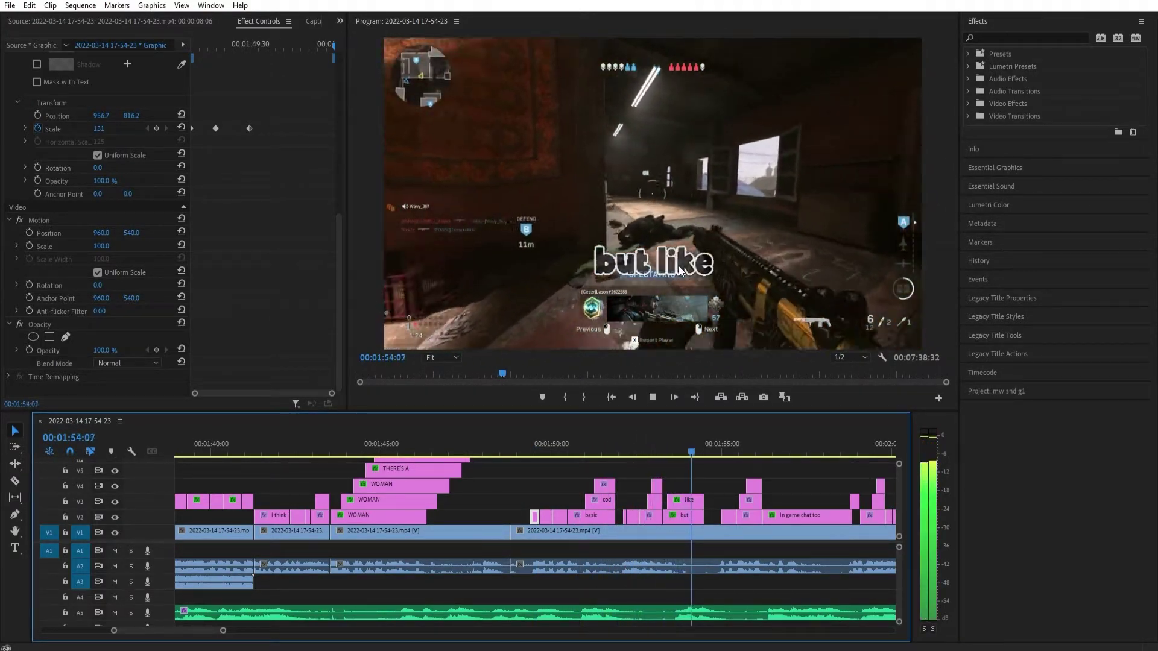
pyautogui.press('space')
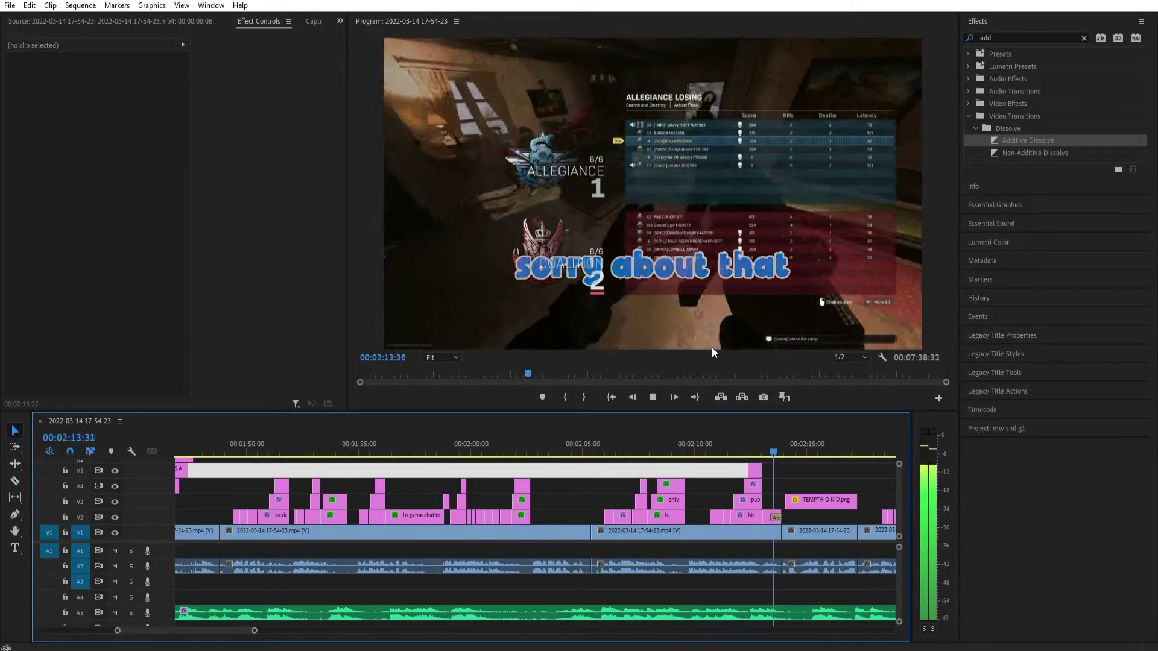
# Stop playback, return the playhead to 00:02:09:37 and undo the dissolve transition on the "sorry about that" caption.
pyautogui.press('space')
pyautogui.moveTo(778, 449); pyautogui.dragTo(686, 439)
pyautogui.hotkey('ctrl', 'z')
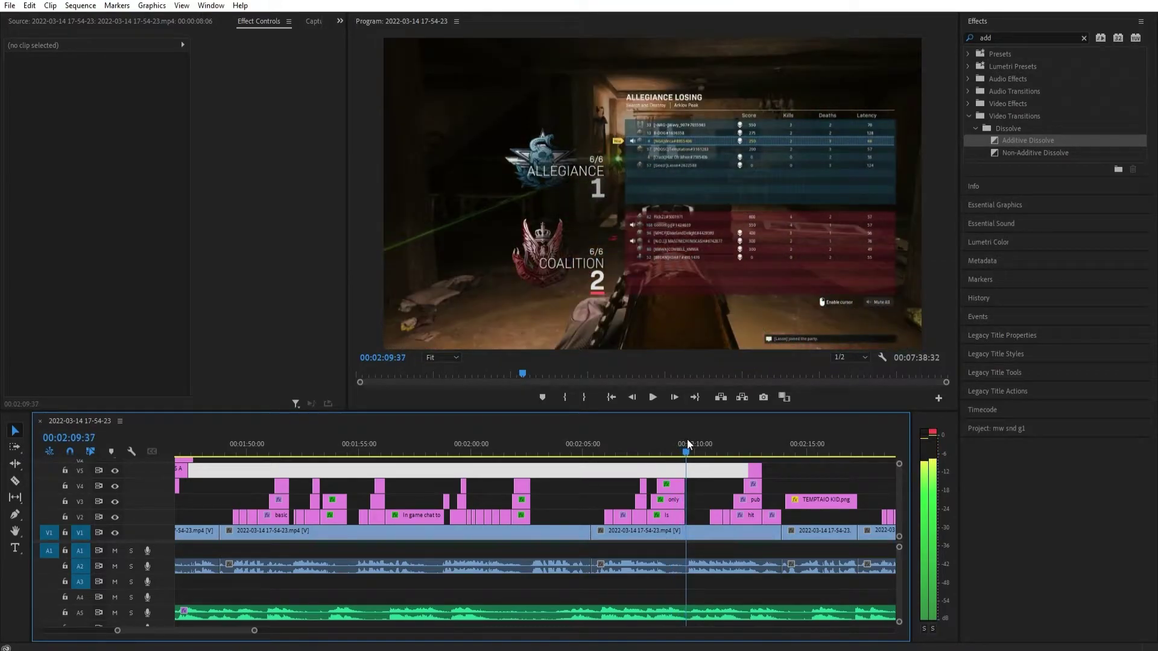
pyautogui.moveTo(748, 475); pyautogui.dragTo(738, 475)
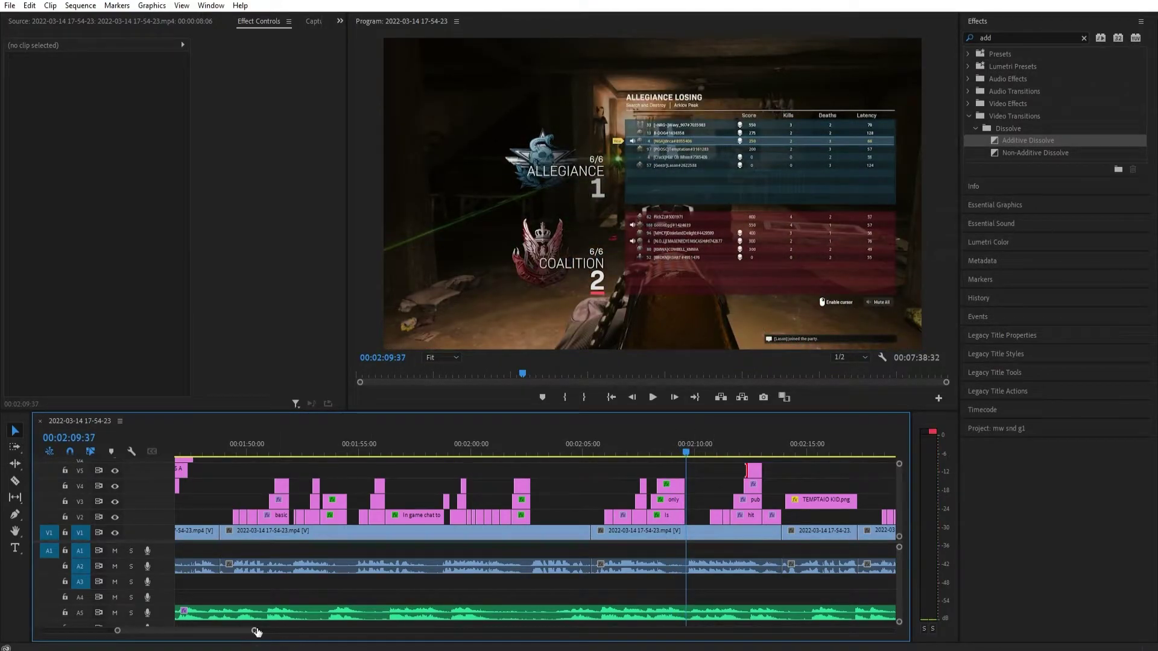
# Play the captions from 00:01:27:31 and add an Additive Dissolve to the end of the V5 caption at 00:01:38:43.
pyautogui.moveTo(254, 630); pyautogui.dragTo(298, 630)
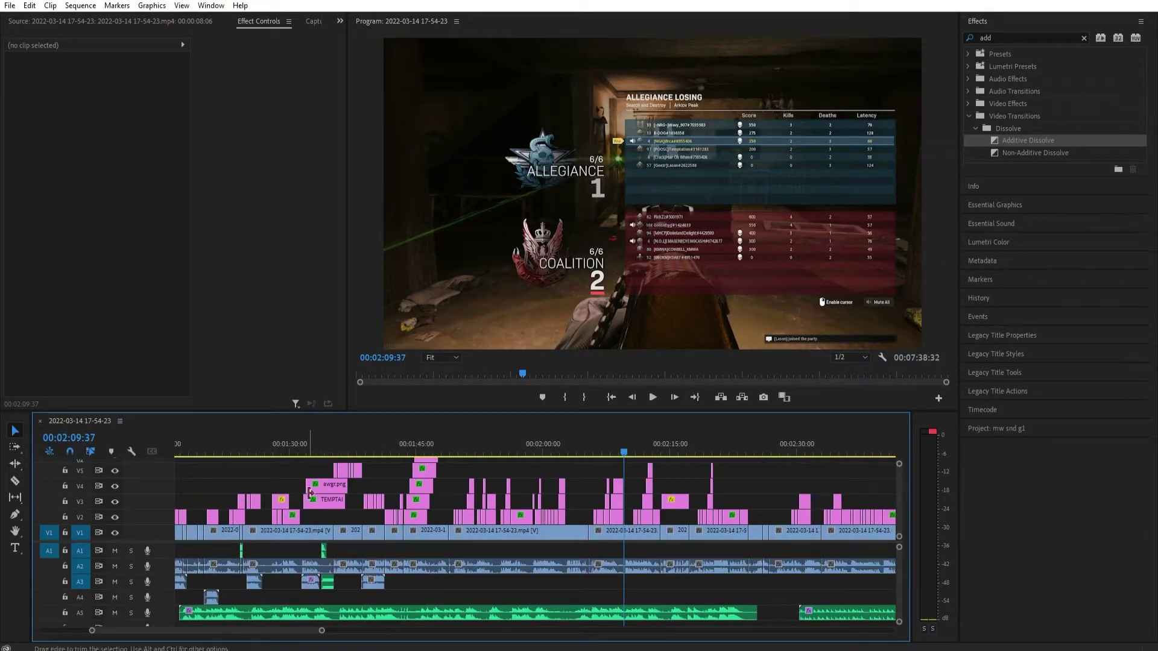
pyautogui.click(291, 447)
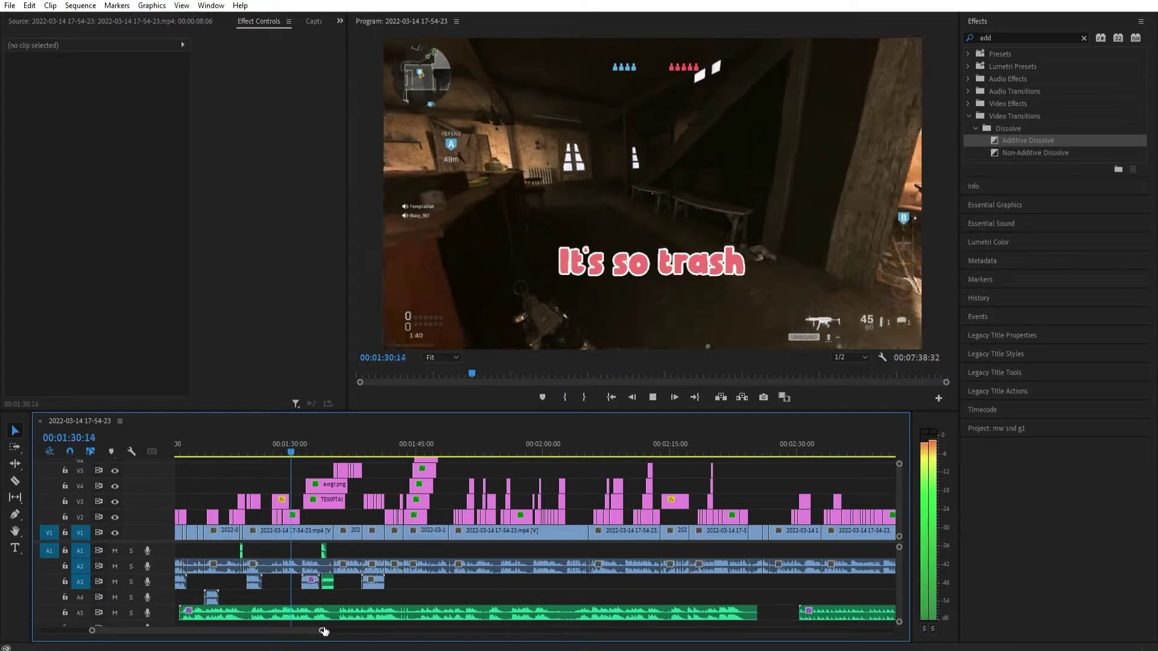
pyautogui.moveTo(264, 451); pyautogui.dragTo(270, 450)
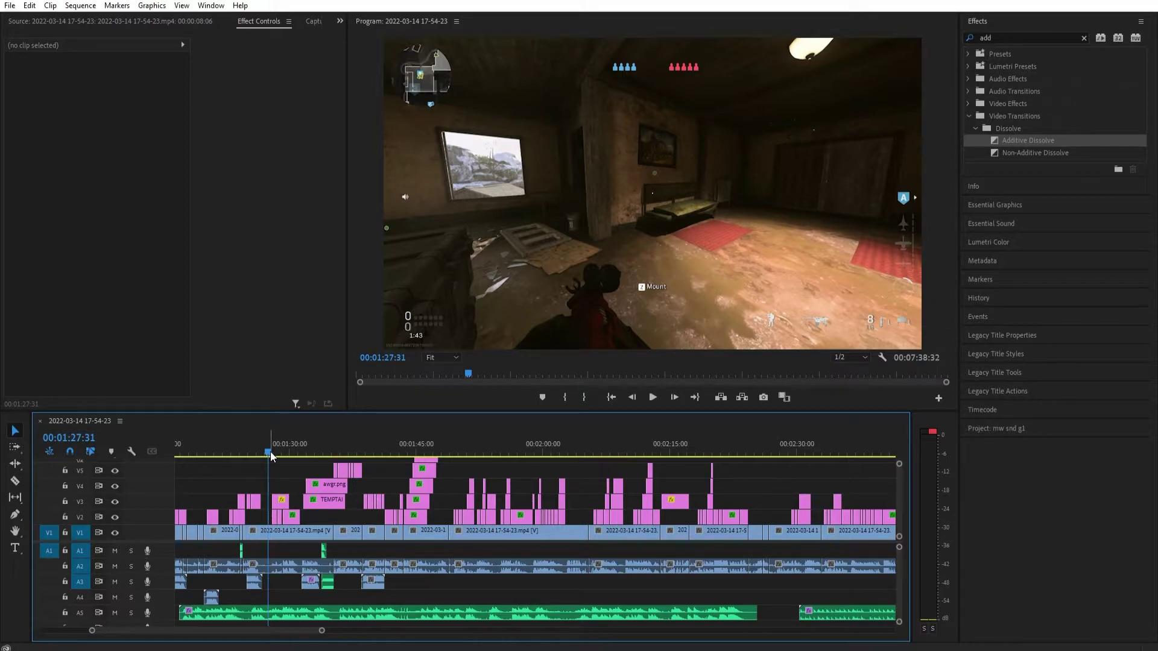
pyautogui.press('space')
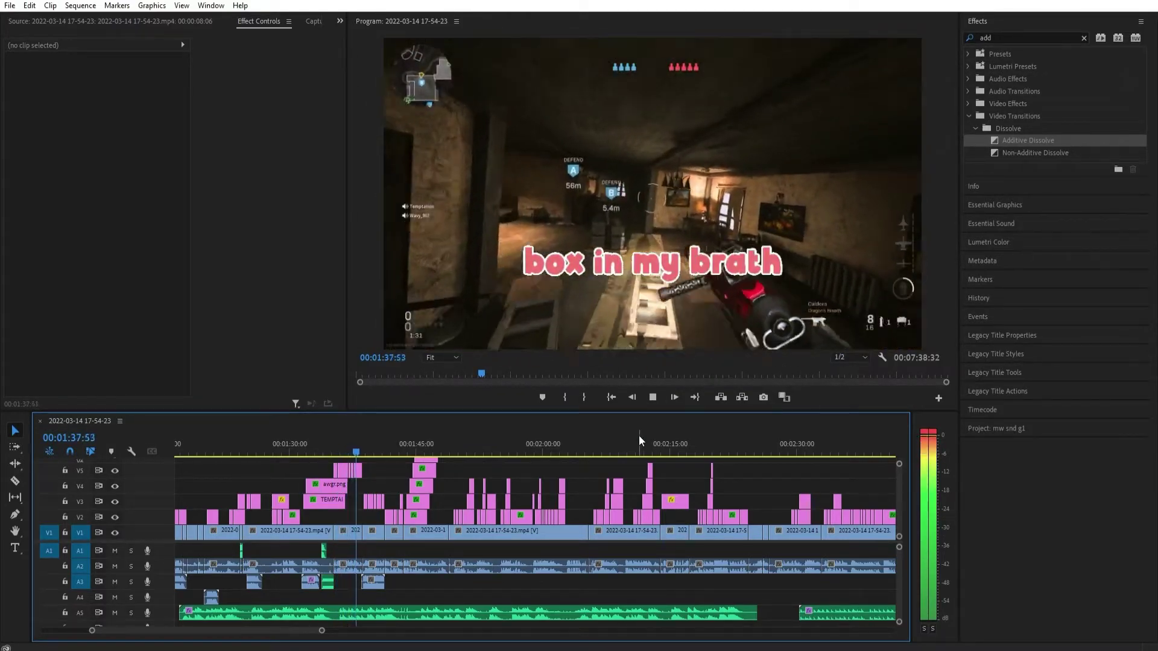
pyautogui.press('space')
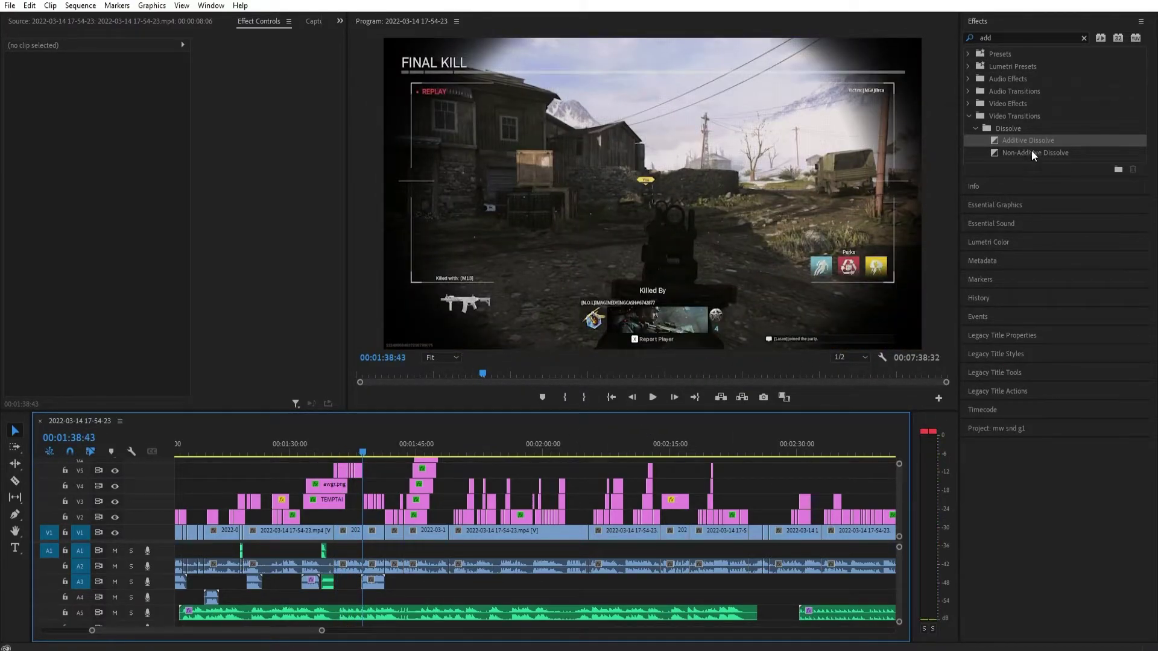
pyautogui.moveTo(1031, 142); pyautogui.dragTo(361, 470)
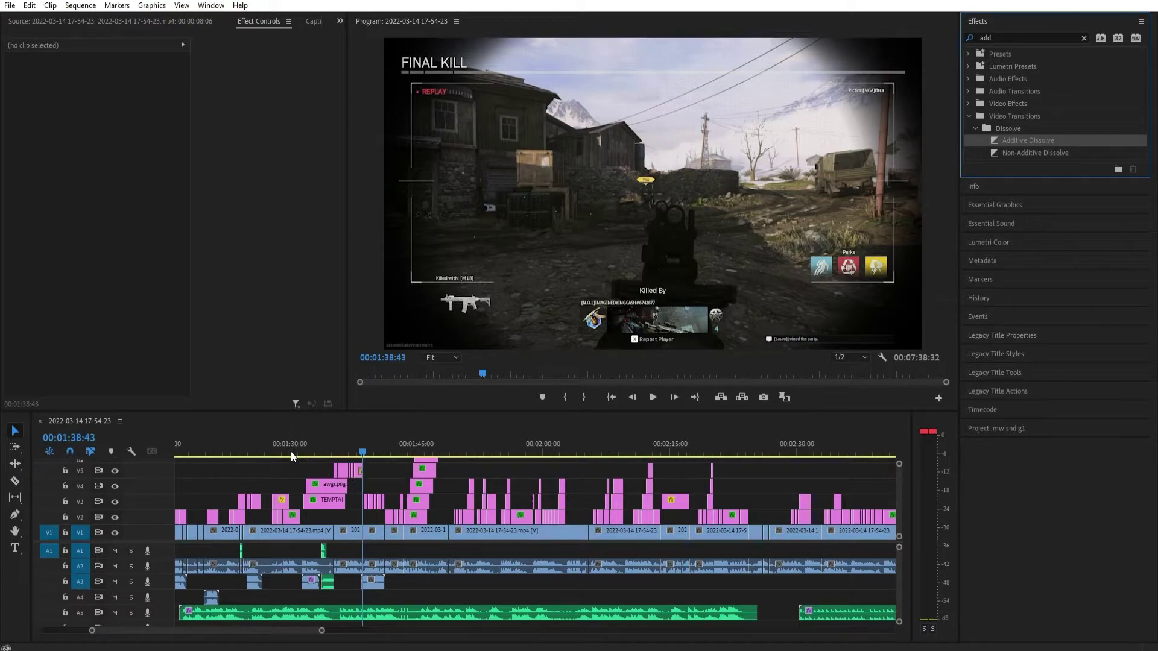
# Play the section from 00:01:27:31 and inspect the effect settings of gangster_PNG3.png at its start, 00:01:27:54.
pyautogui.moveTo(290, 451); pyautogui.dragTo(268, 452)
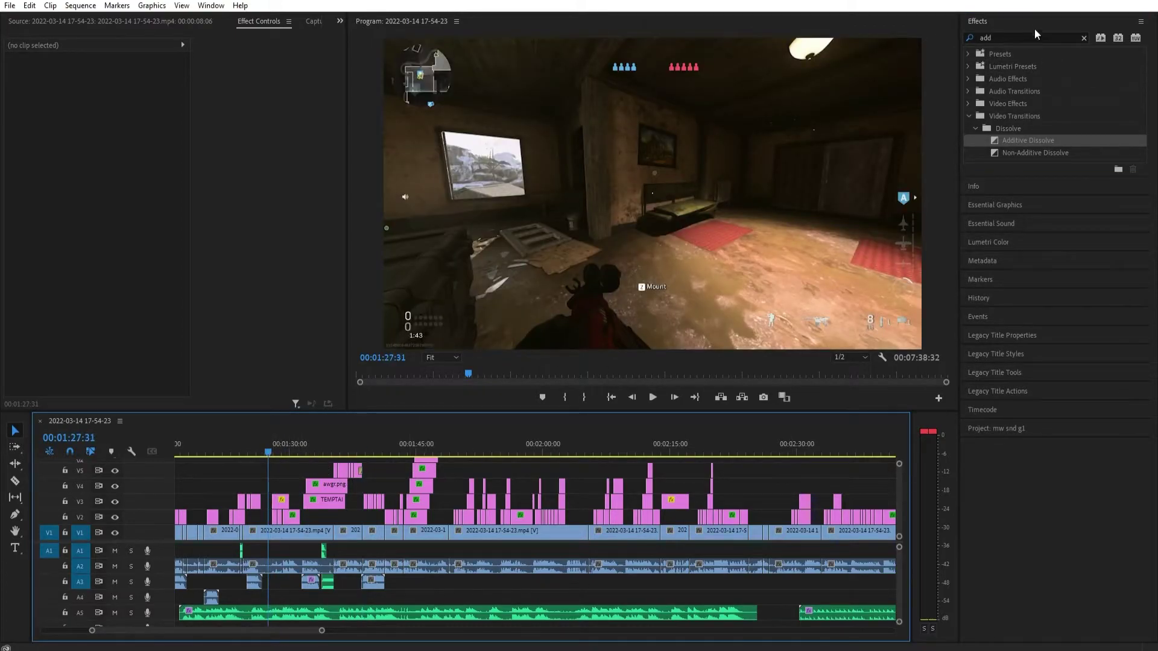
pyautogui.click(1030, 19)
pyautogui.moveTo(321, 631); pyautogui.dragTo(255, 633)
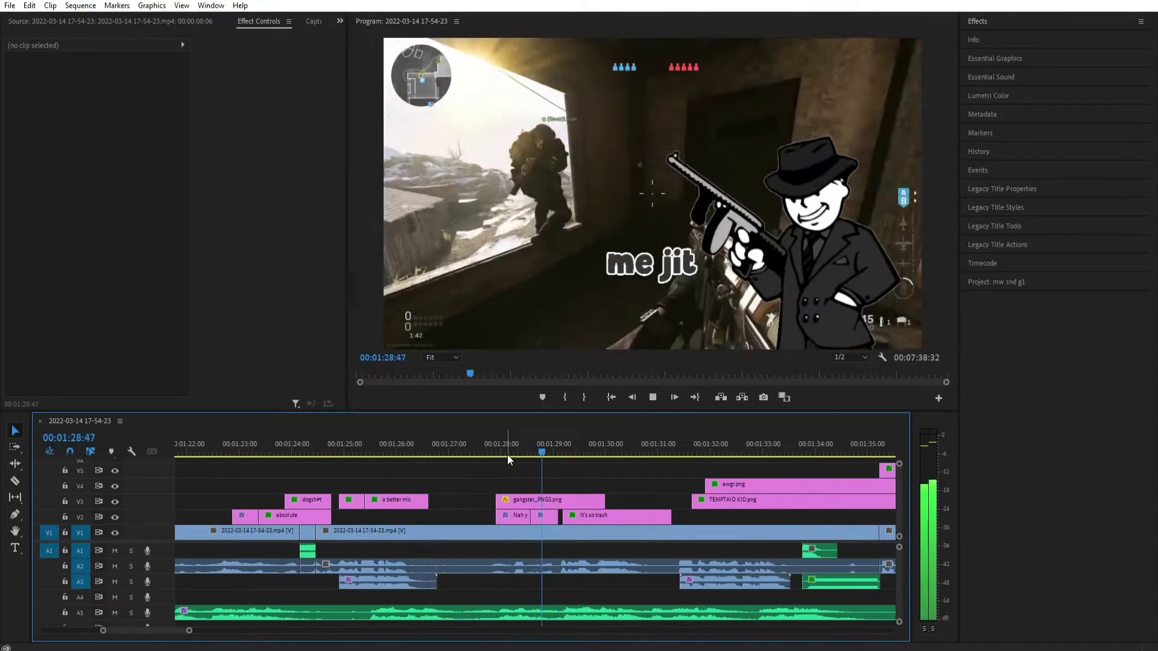
pyautogui.press('space')
pyautogui.doubleClick(521, 501)
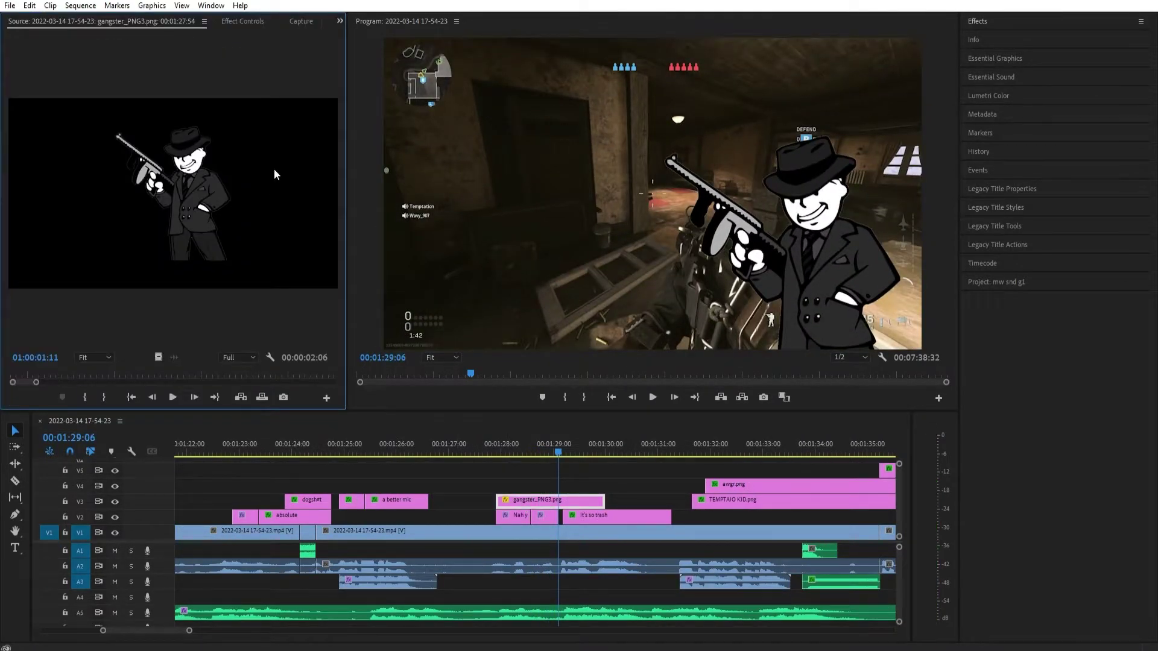
pyautogui.click(248, 23)
pyautogui.moveTo(270, 45); pyautogui.dragTo(181, 160)
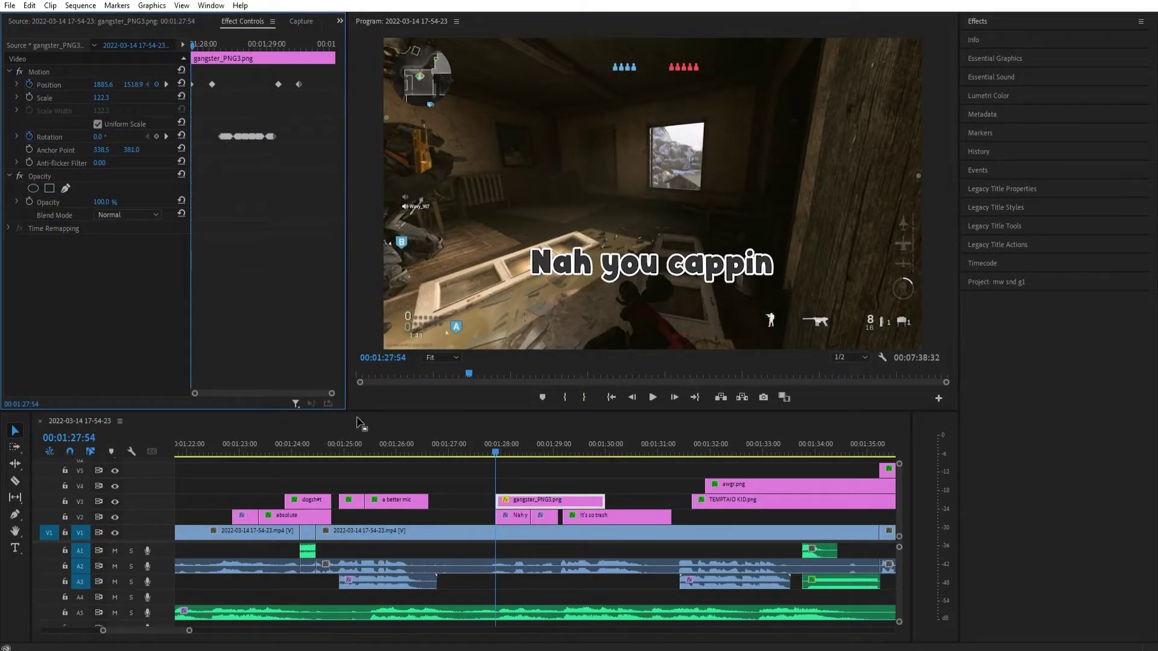
# Try removing all Rotation keyframes from gangster_PNG3.png.
pyautogui.click(1030, 27)
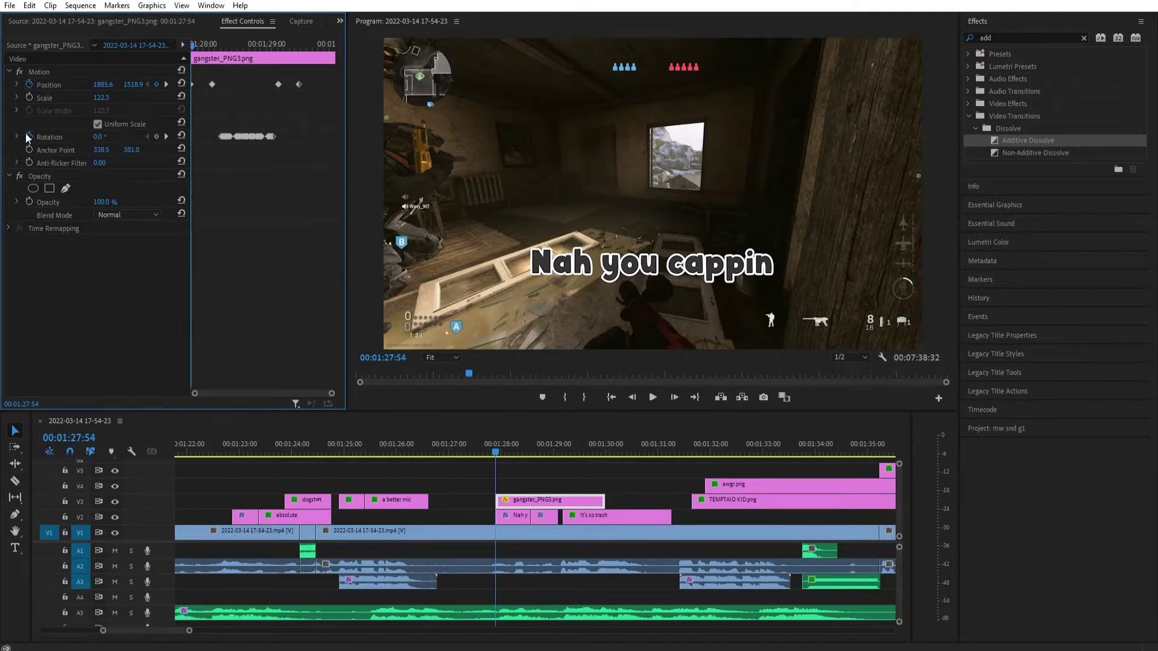
pyautogui.click(27, 137)
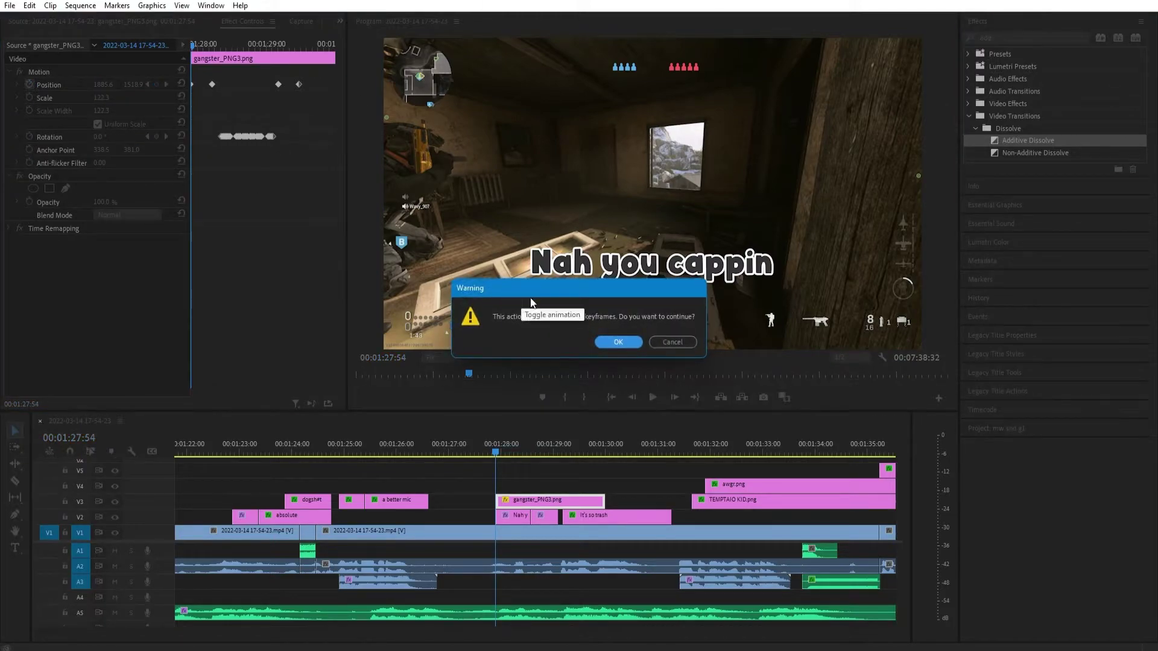
pyautogui.click(622, 343)
# Search the effects for "shake" and try the A - GENTLE SHAKE preset on gangster_PNG3.png.
pyautogui.click(1083, 37)
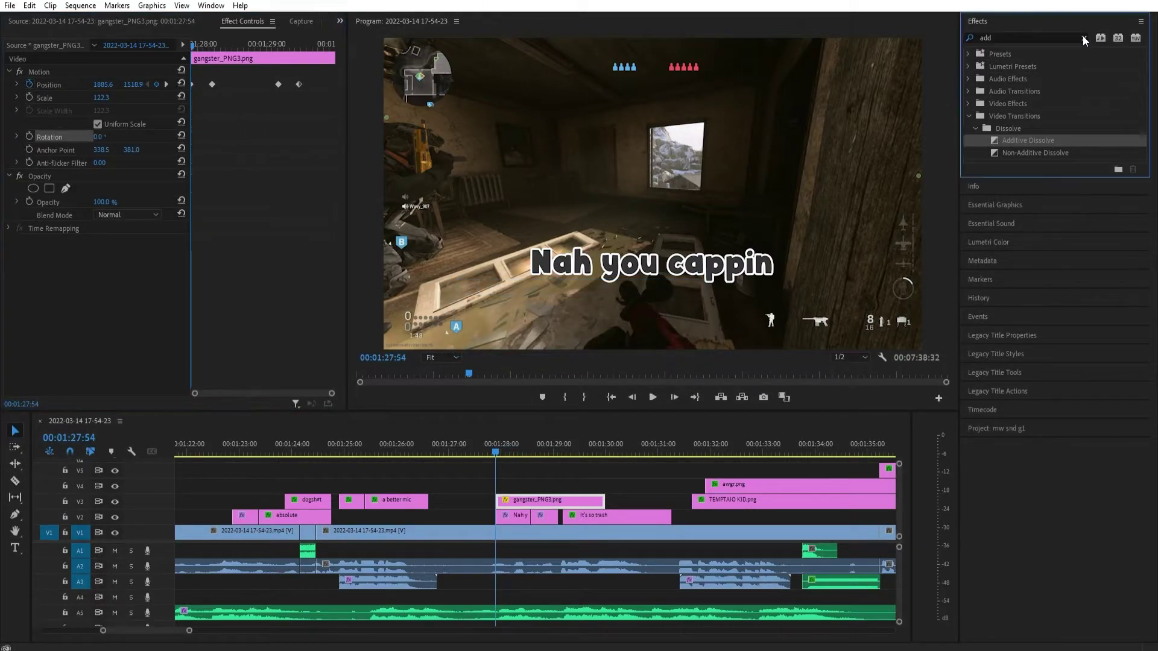
pyautogui.click(1020, 39)
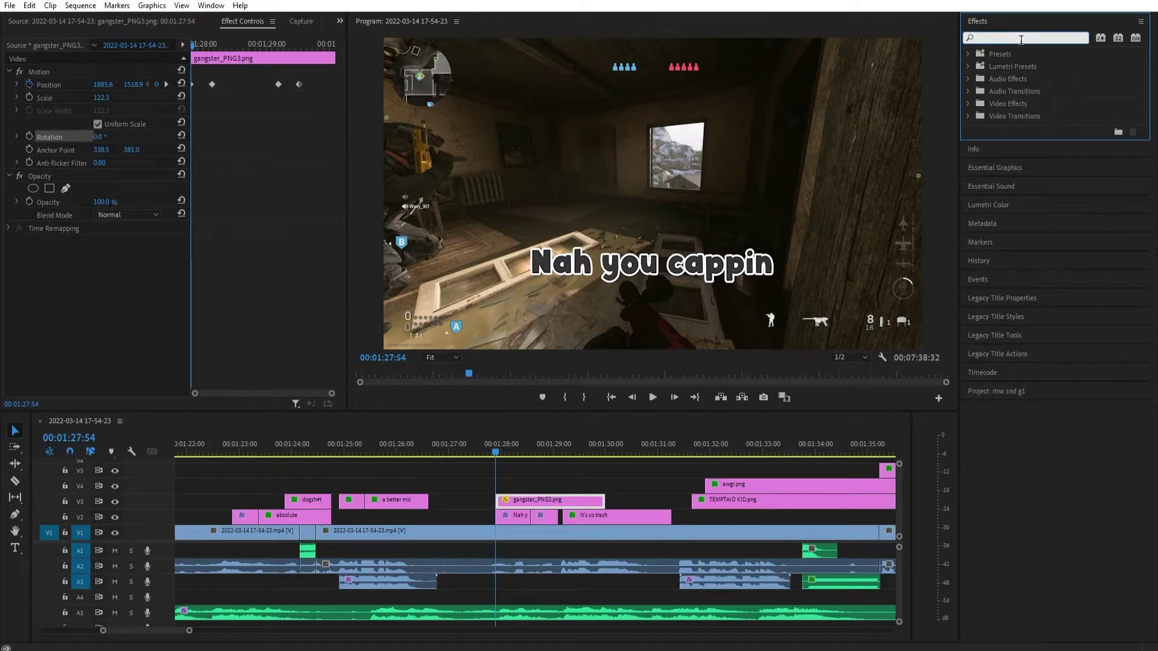
pyautogui.write('shake')
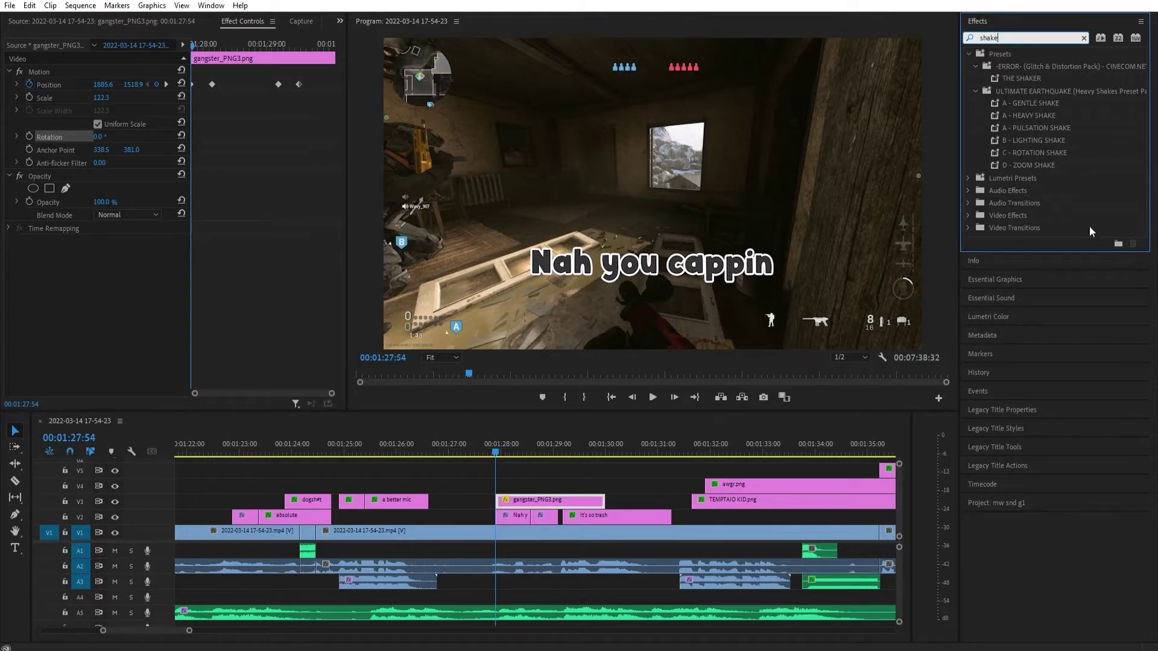
pyautogui.click(1055, 93)
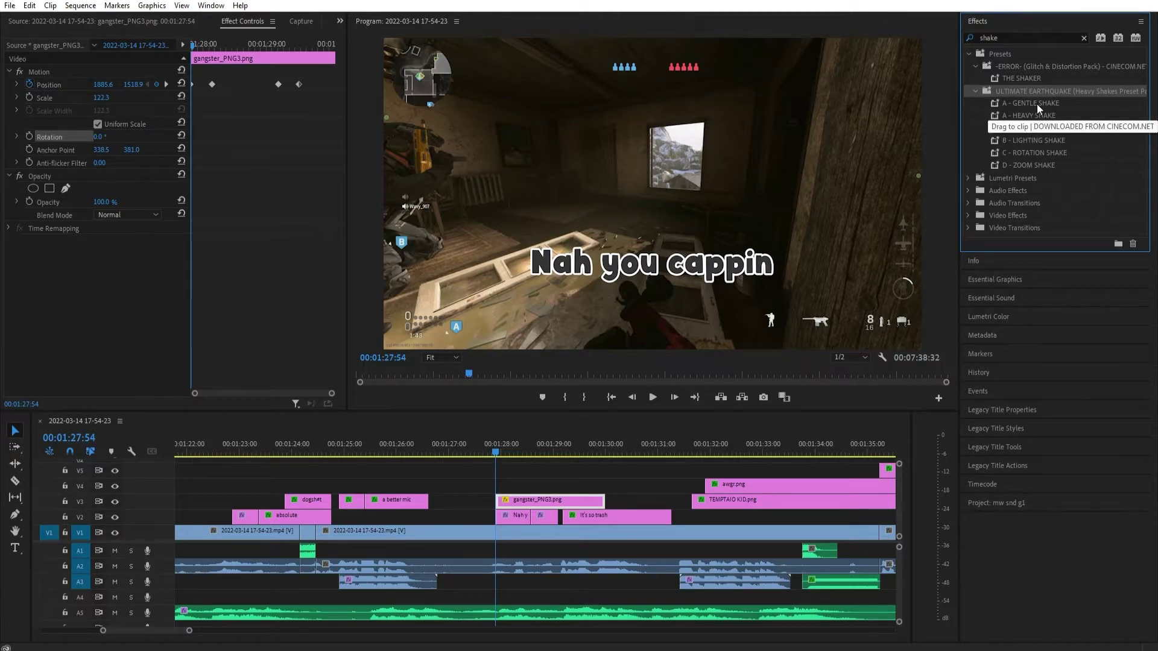
pyautogui.moveTo(1036, 104); pyautogui.dragTo(538, 500)
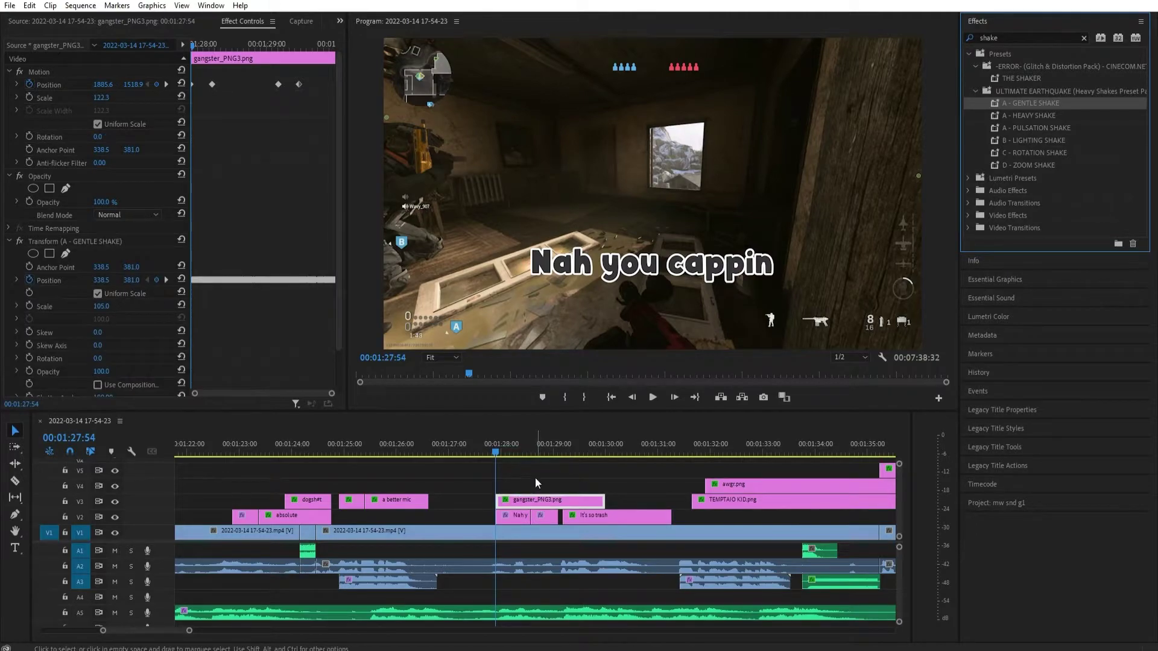
# Preview the gentle shake on the gangster image, undo the preset and Rotation keyframe removal, and place the playhead at 00:01:28:43.
pyautogui.click(486, 451)
pyautogui.click(516, 477)
pyautogui.press('space')
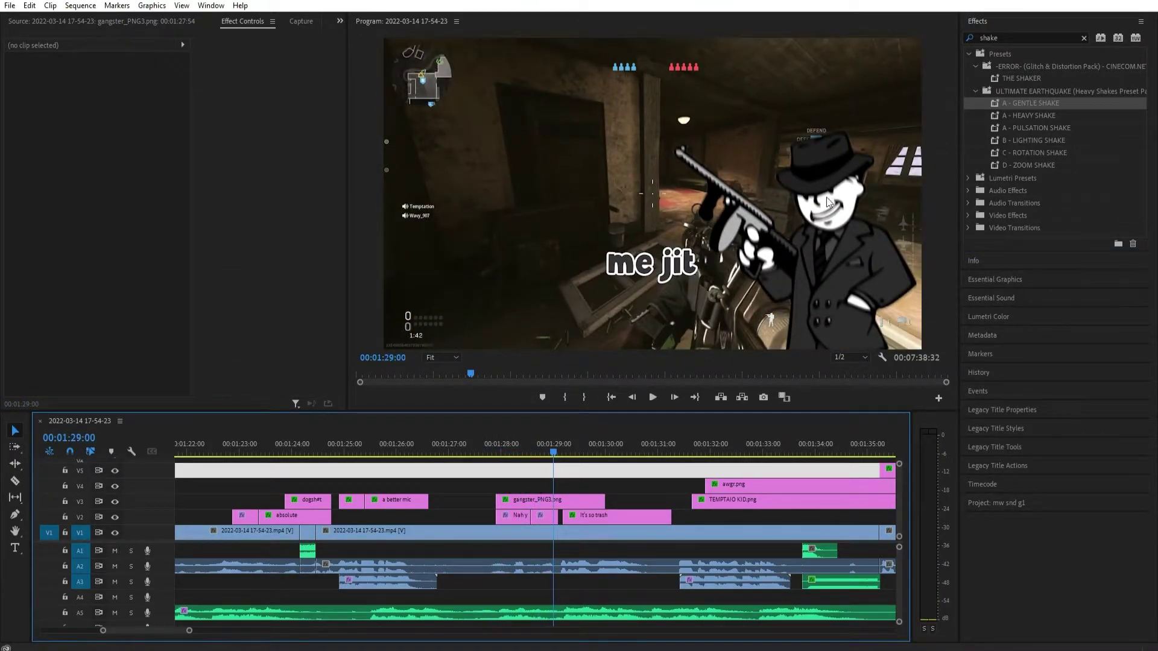
pyautogui.moveTo(568, 456); pyautogui.dragTo(536, 447)
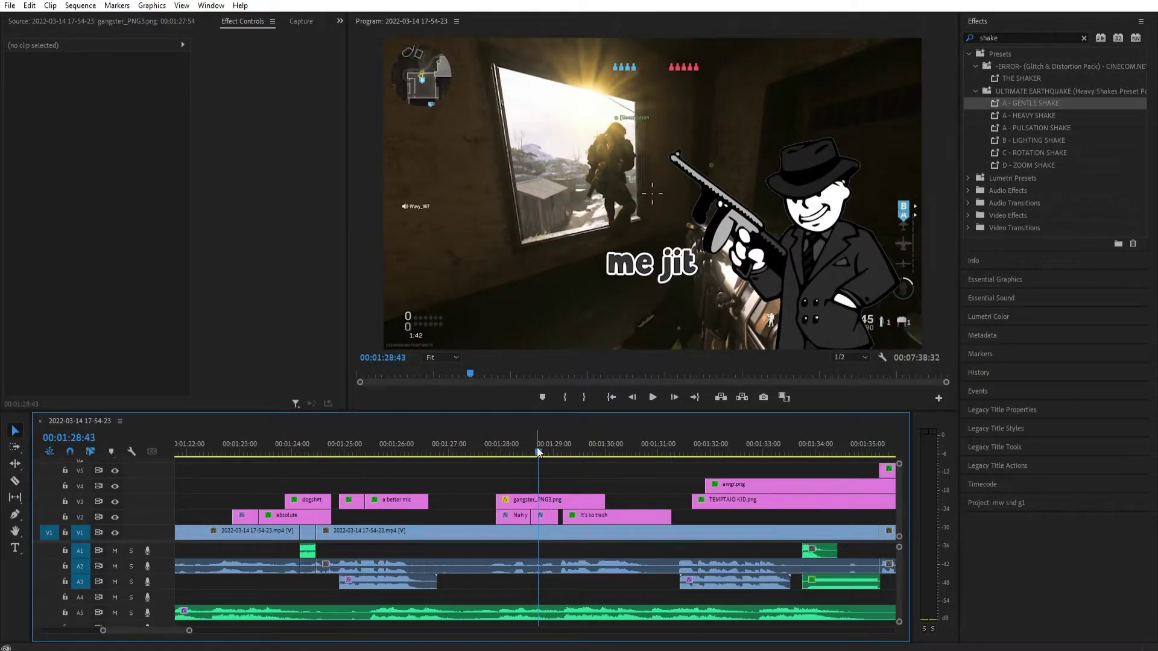
# Reopen the effect settings of gangster_PNG3.png and play through its existing Position and Rotation keyframe animation.
pyautogui.doubleClick(559, 499)
pyautogui.click(243, 21)
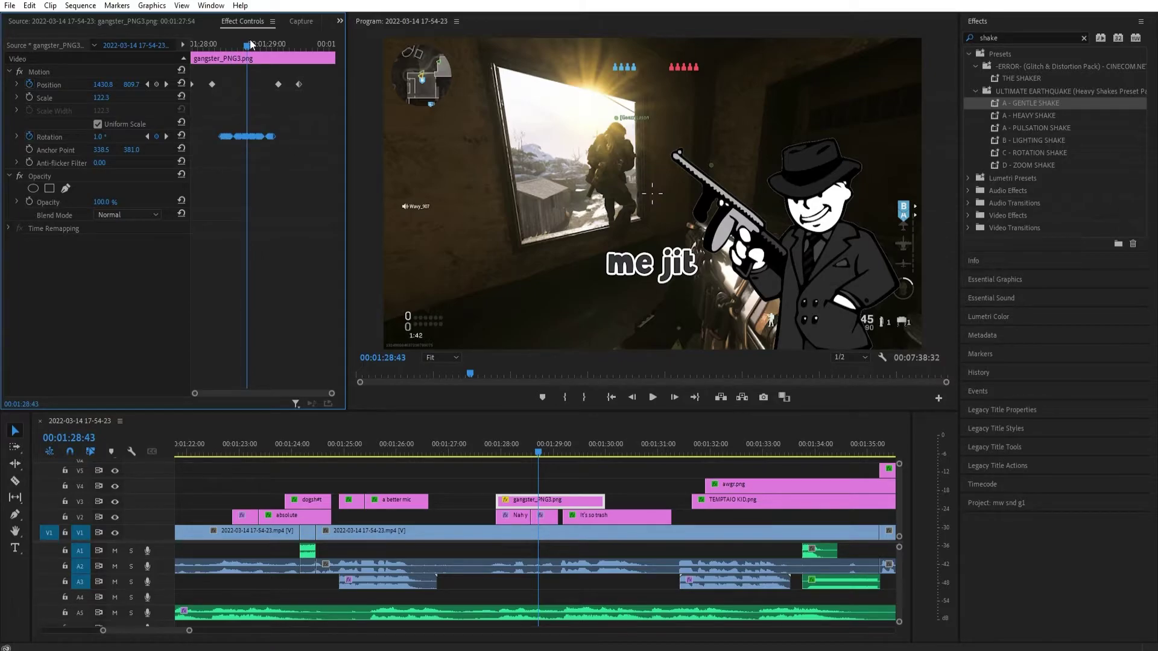
pyautogui.press('Up')
pyautogui.press('space')
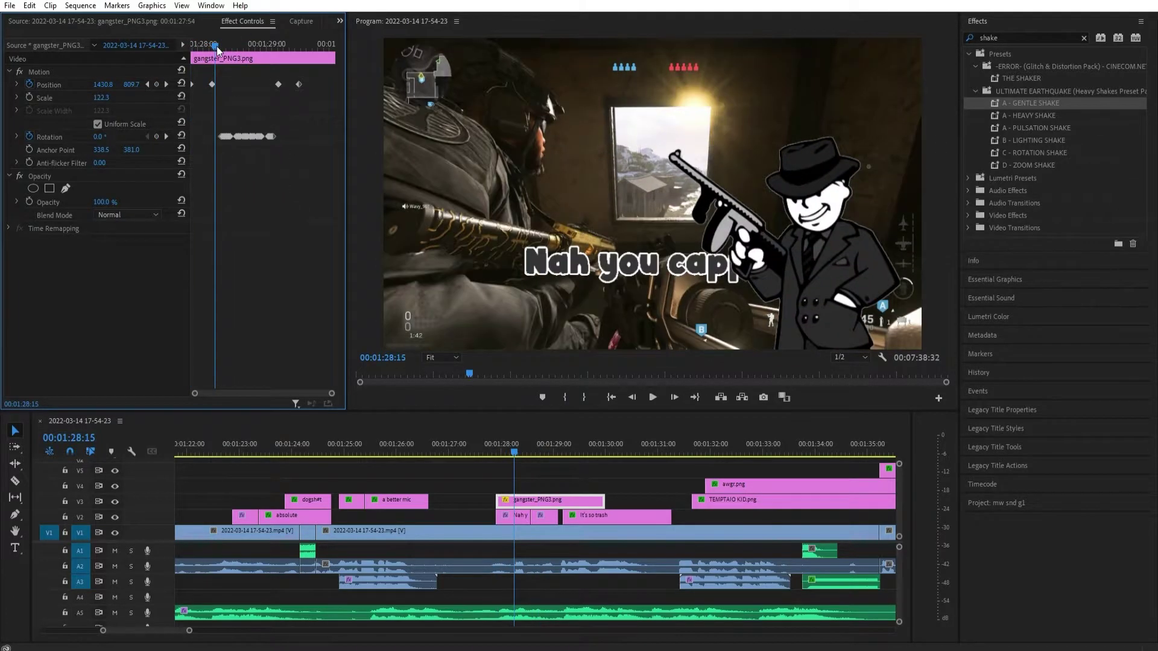
pyautogui.press('space')
pyautogui.press('space')
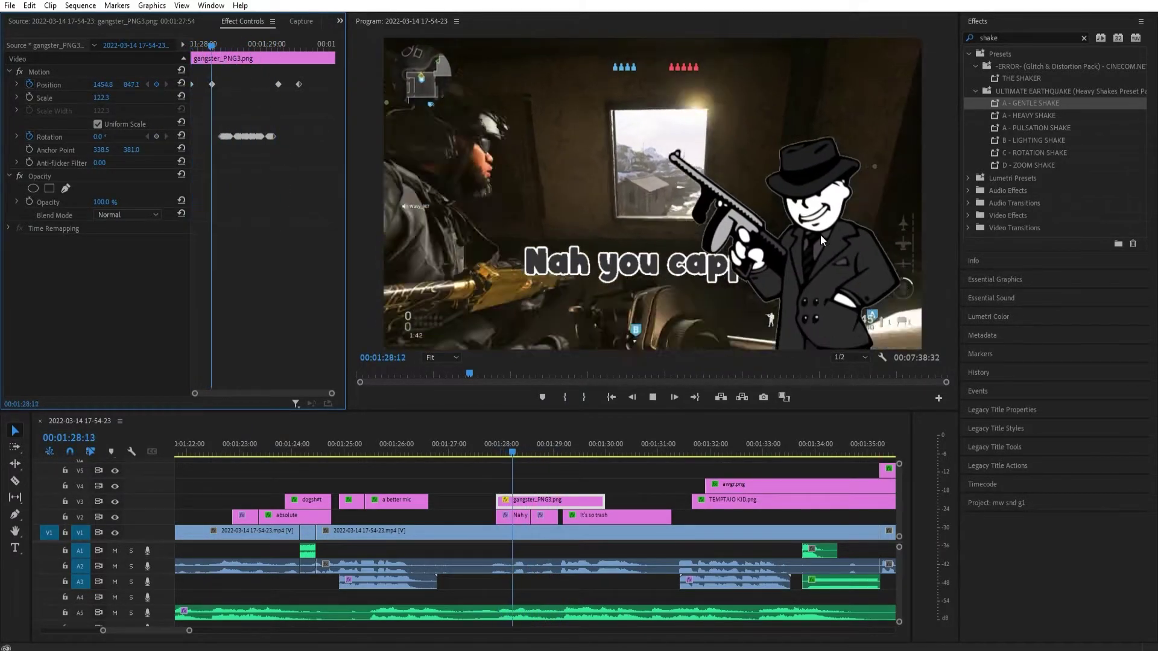
pyautogui.press('space')
# With the playhead at the start of gangster_PNG3.png, delete all of its Rotation and Position keyframes.
pyautogui.moveTo(279, 48); pyautogui.dragTo(186, 76)
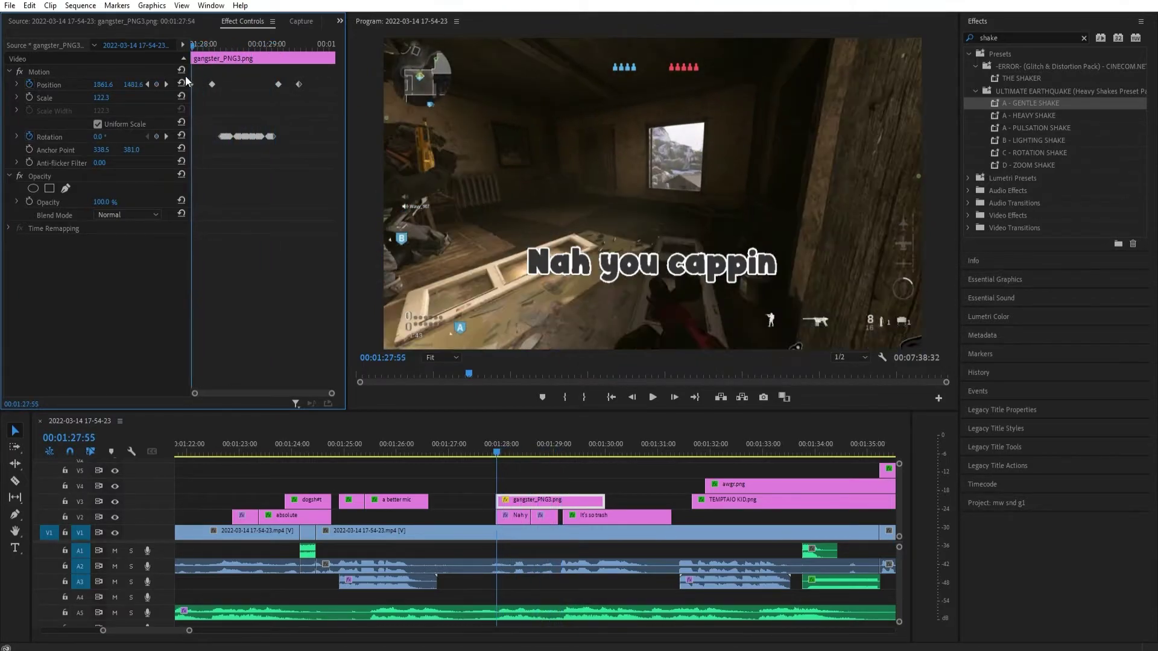
pyautogui.click(29, 136)
pyautogui.press('Return')
pyautogui.click(29, 84)
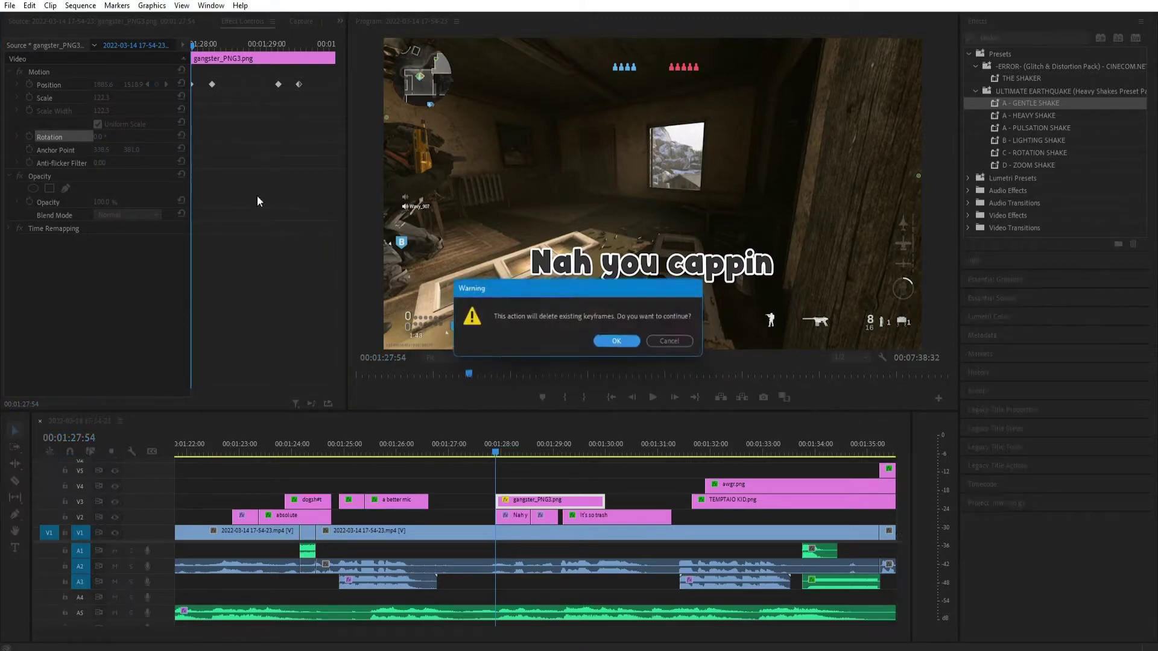
pyautogui.click(630, 346)
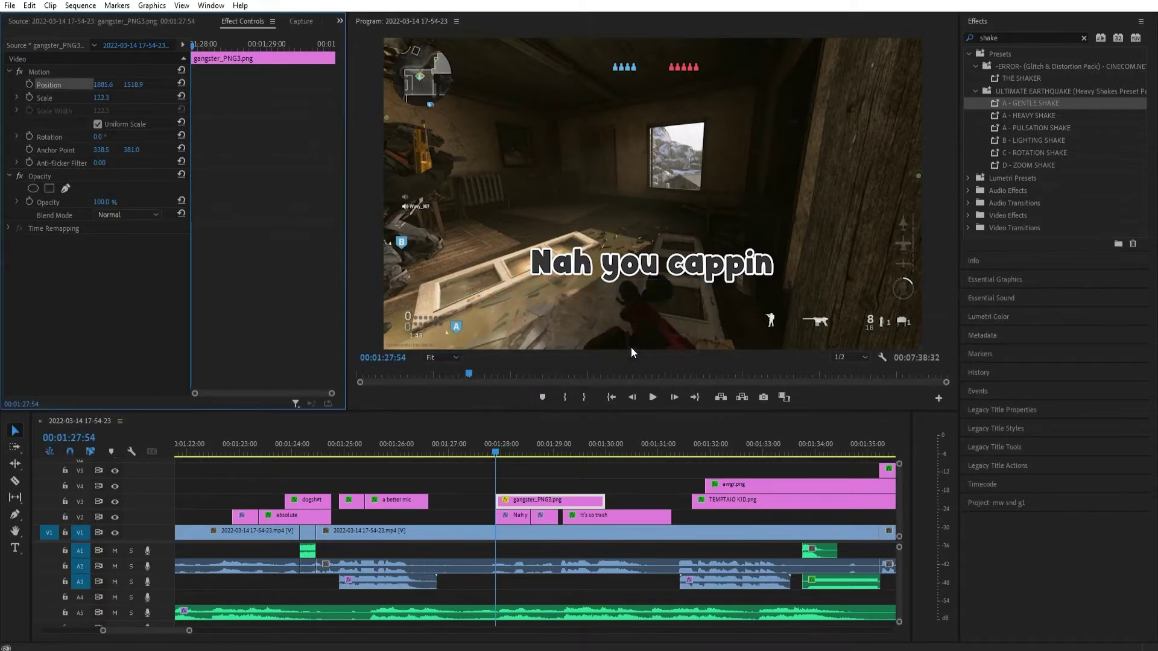
# Reset the gangster image's Position, move it out of frame to about 2128.8, 1538.2 and start Position keyframing at 00:01:27:54.
pyautogui.click(181, 84)
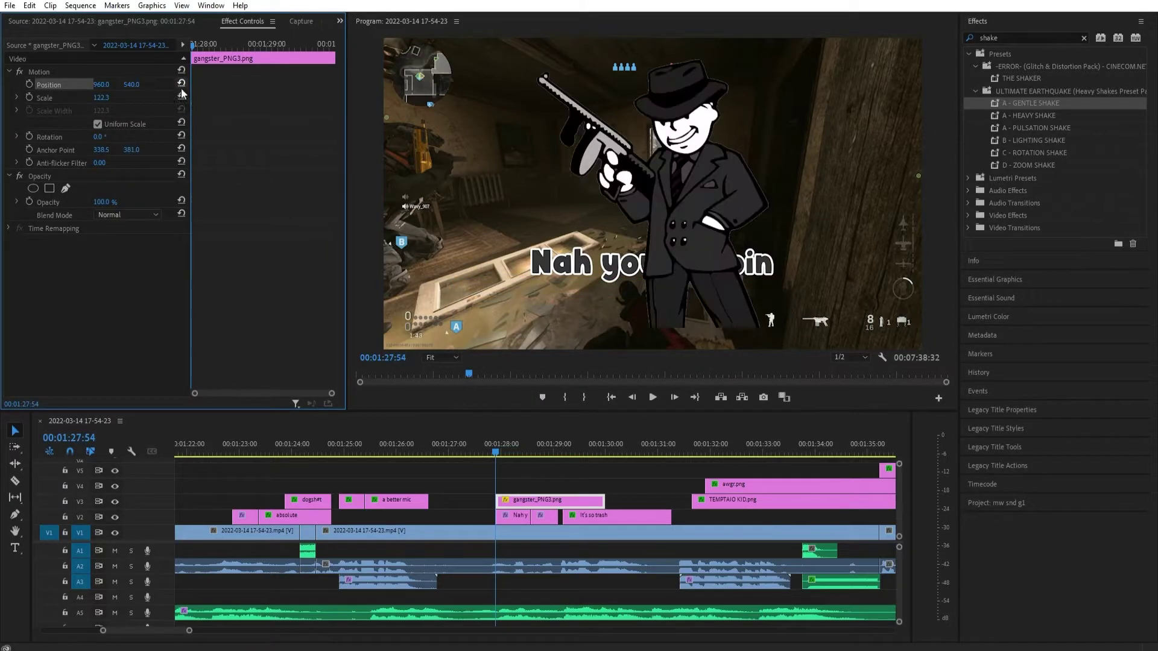
pyautogui.click(729, 224)
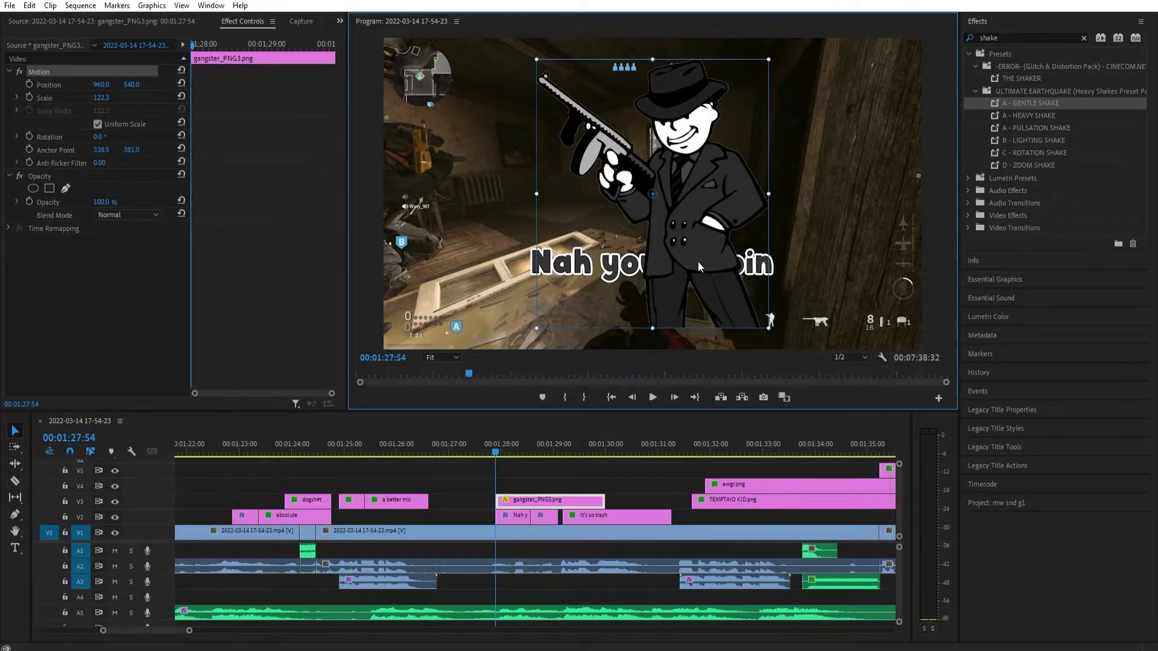
pyautogui.moveTo(657, 265); pyautogui.dragTo(769, 336)
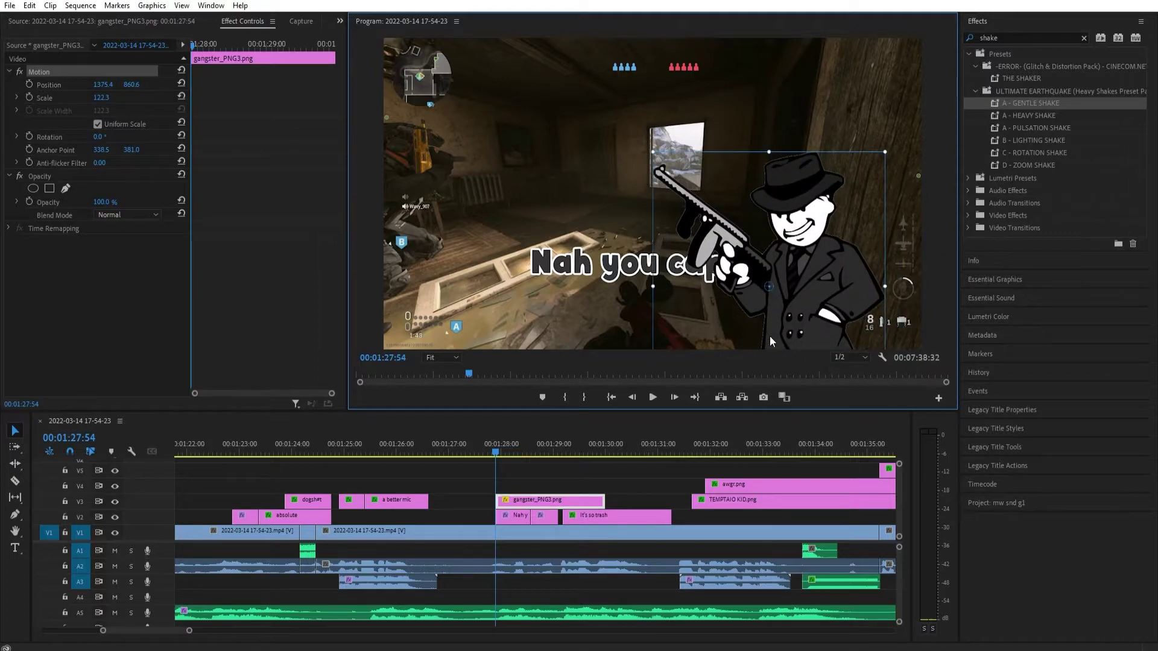
pyautogui.moveTo(693, 190); pyautogui.dragTo(895, 382)
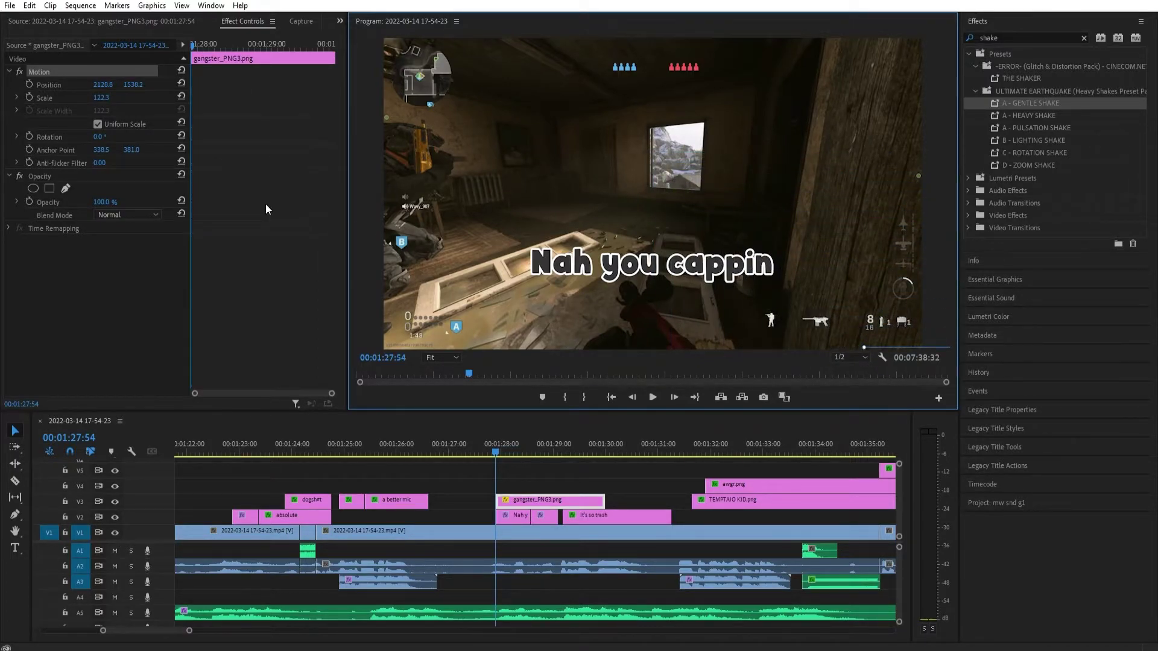
pyautogui.click(26, 88)
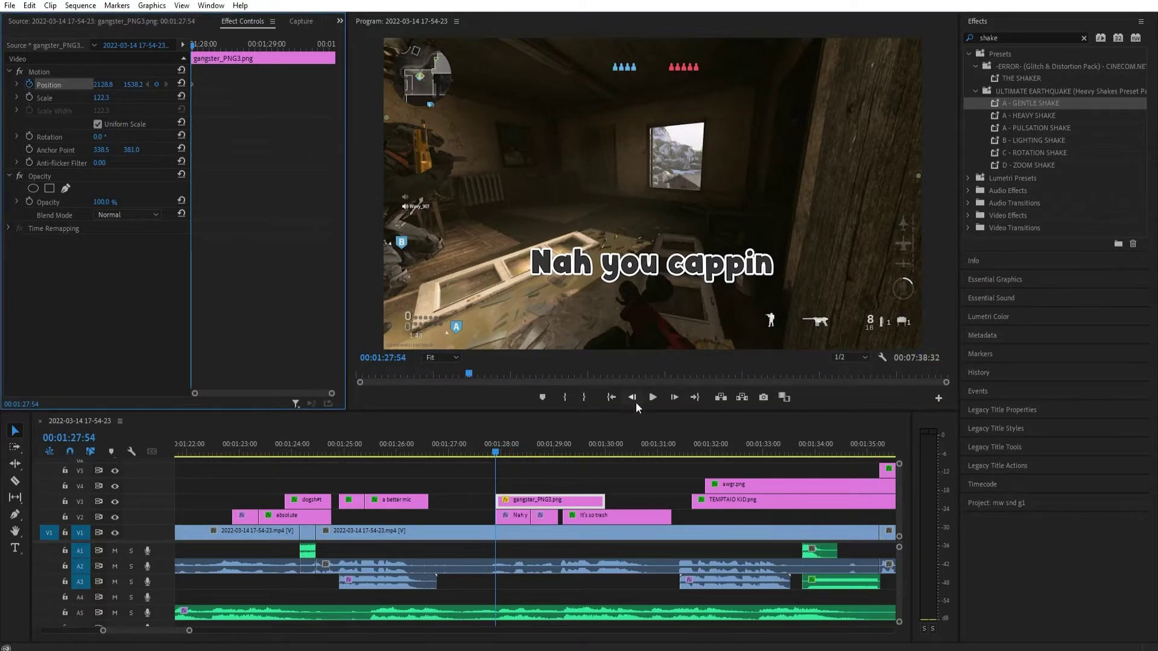
# At 00:01:28:16, move the gangster image into frame to about 1325.9, 757.7, adding a second Position keyframe.
pyautogui.click(651, 398)
pyautogui.press('space')
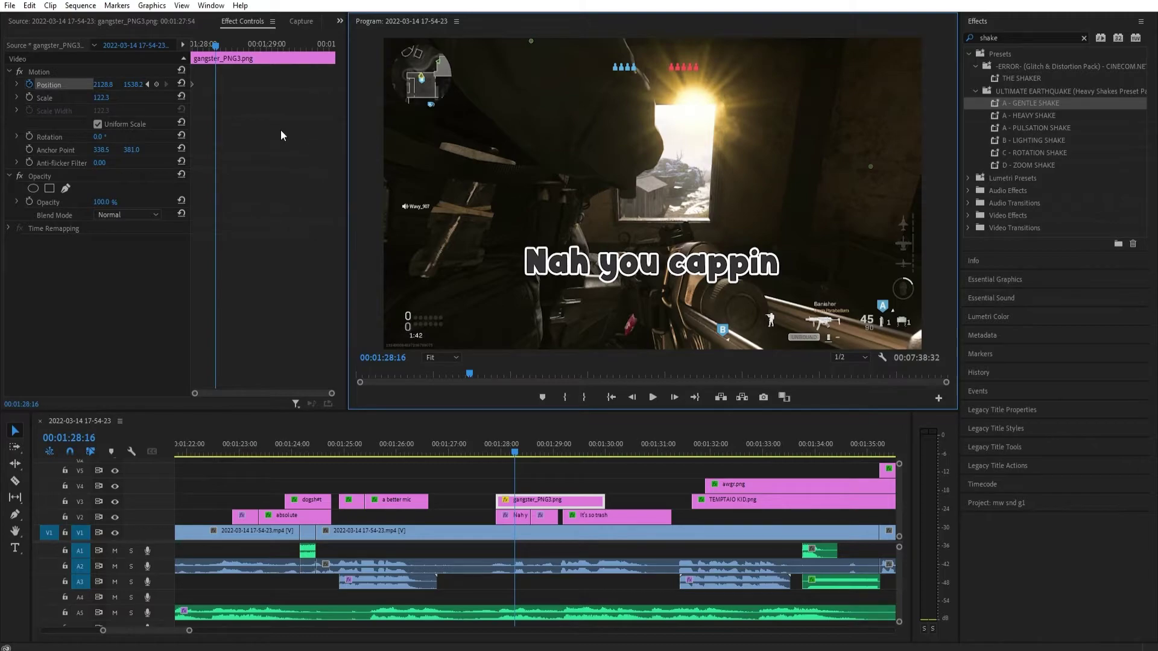
pyautogui.moveTo(128, 84)
pyautogui.mouseDown()
pyautogui.moveTo(140, 84)
pyautogui.moveTo(116, 84)
pyautogui.mouseUp()
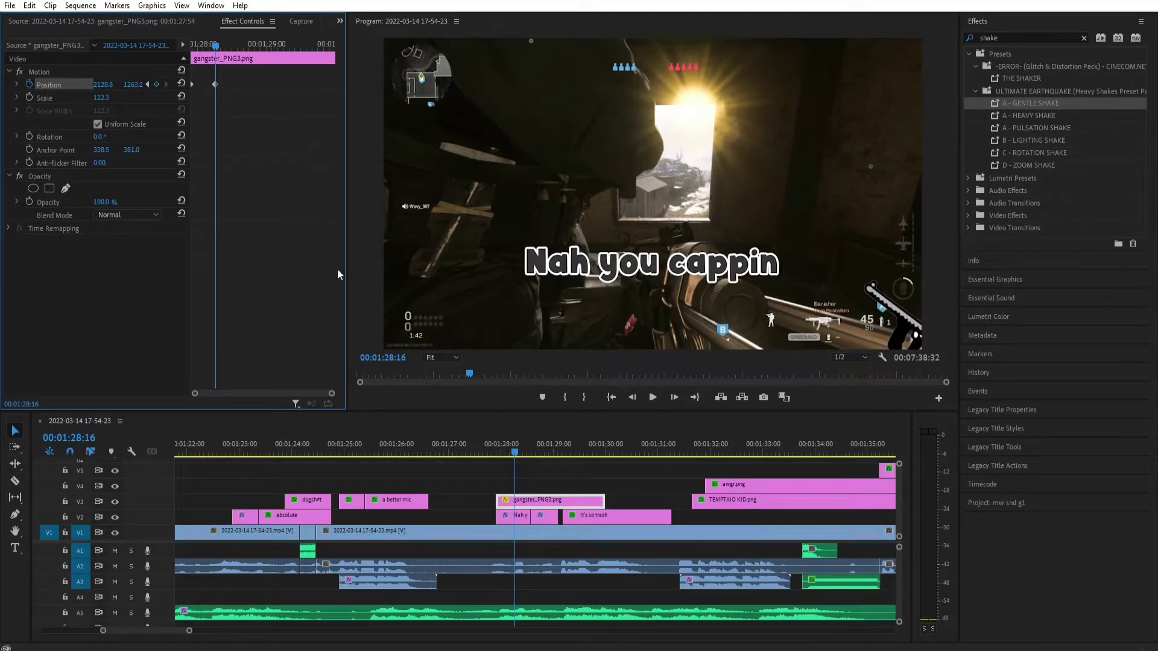
pyautogui.click(914, 319)
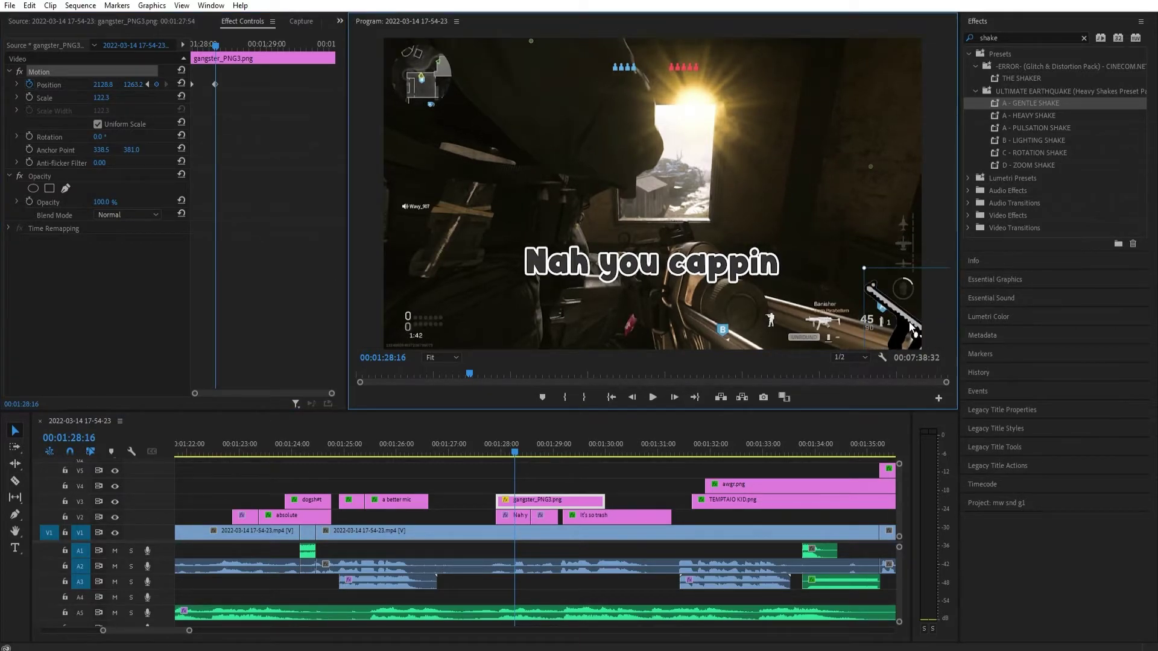
pyautogui.moveTo(912, 329); pyautogui.dragTo(656, 155)
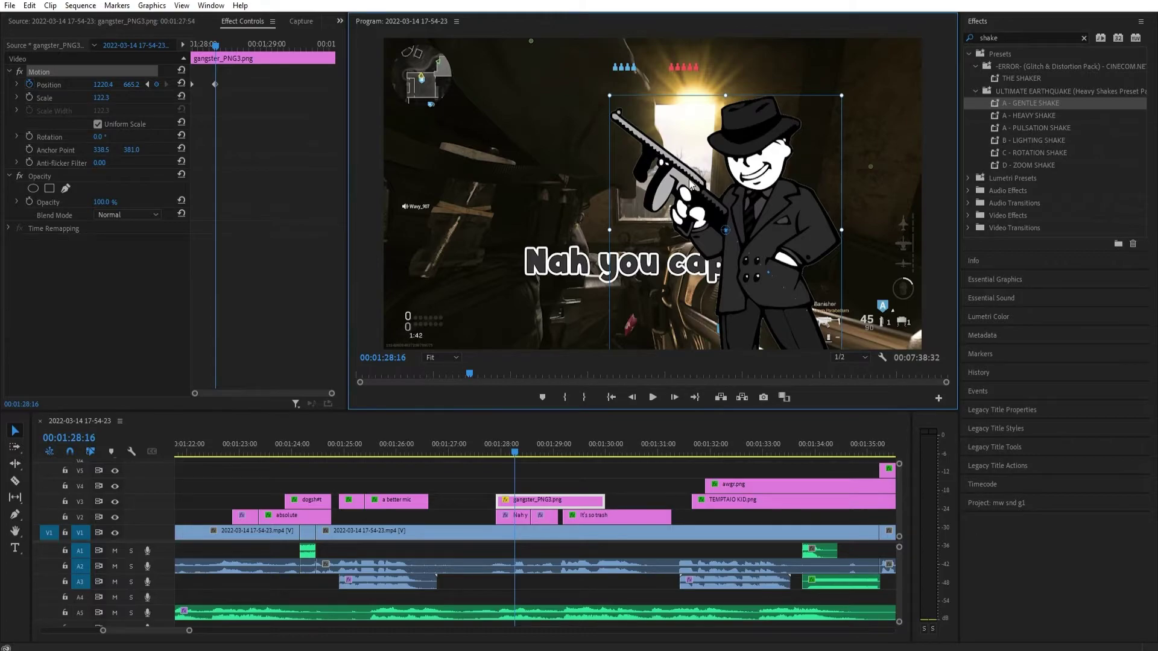
pyautogui.moveTo(731, 212); pyautogui.dragTo(675, 247)
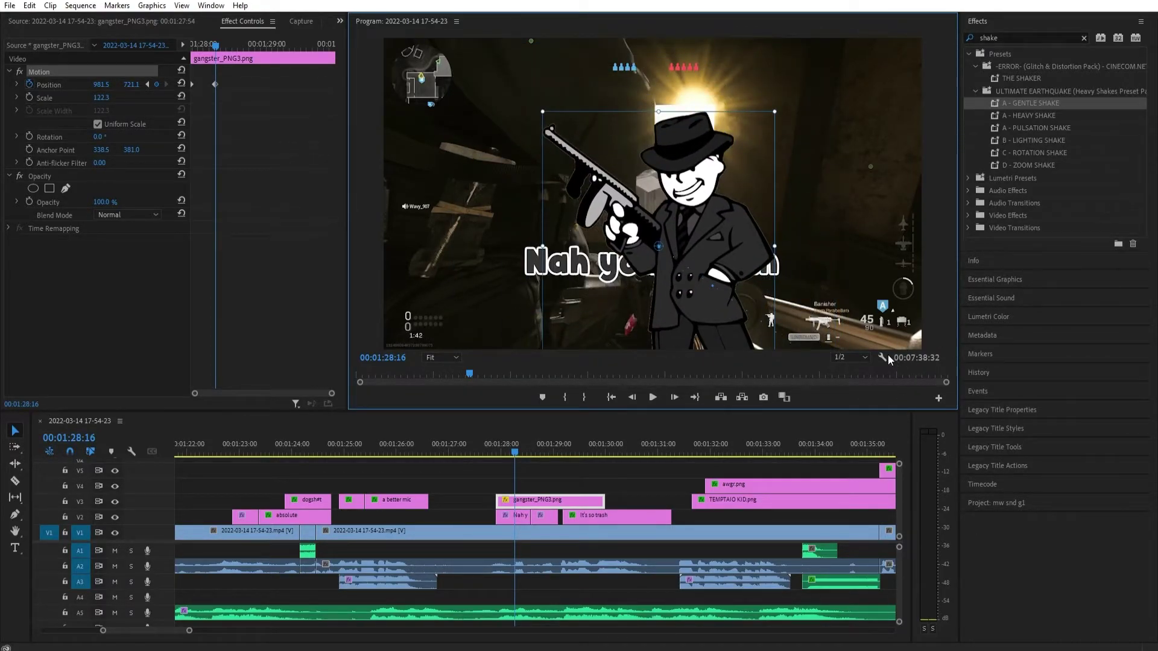
pyautogui.moveTo(695, 288); pyautogui.dragTo(789, 295)
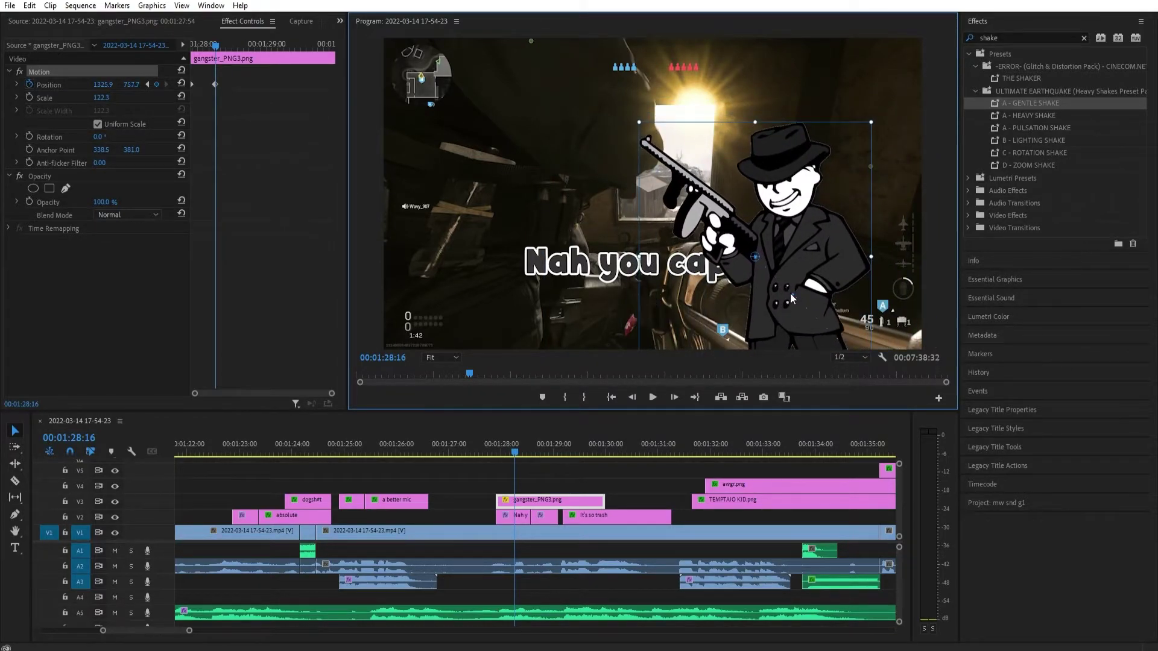
# Play back the gangster image's slide-in from the start of the clip.
pyautogui.moveTo(215, 45); pyautogui.dragTo(156, 40)
pyautogui.press('space')
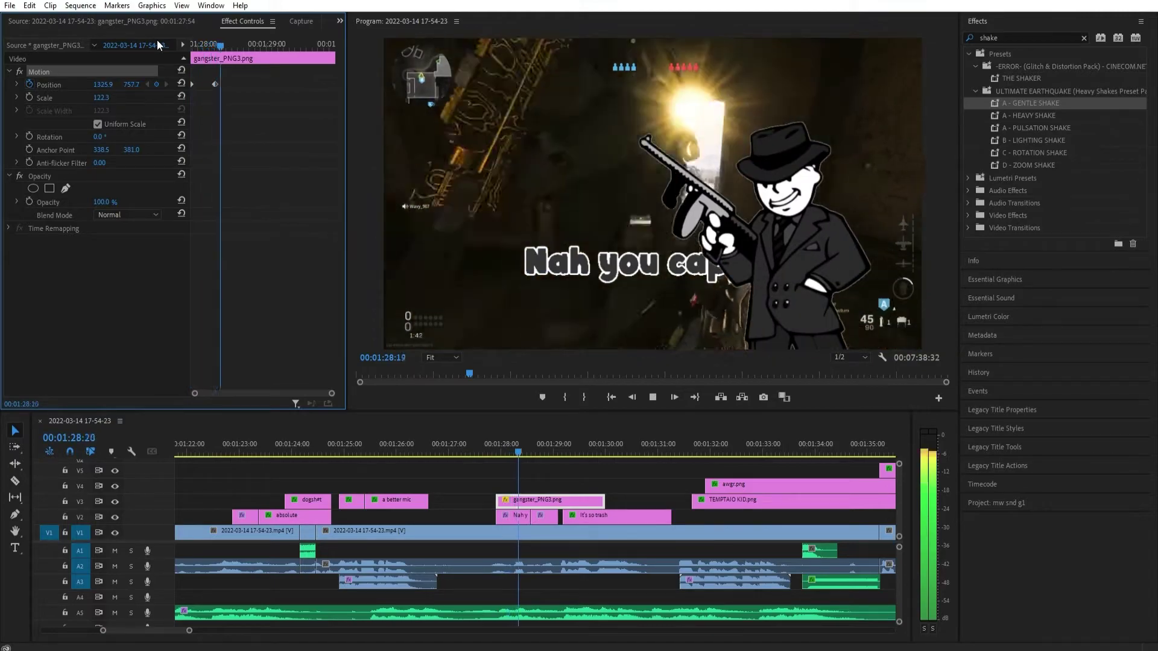
pyautogui.press('space')
pyautogui.moveTo(252, 46); pyautogui.dragTo(132, 60)
pyautogui.press('space')
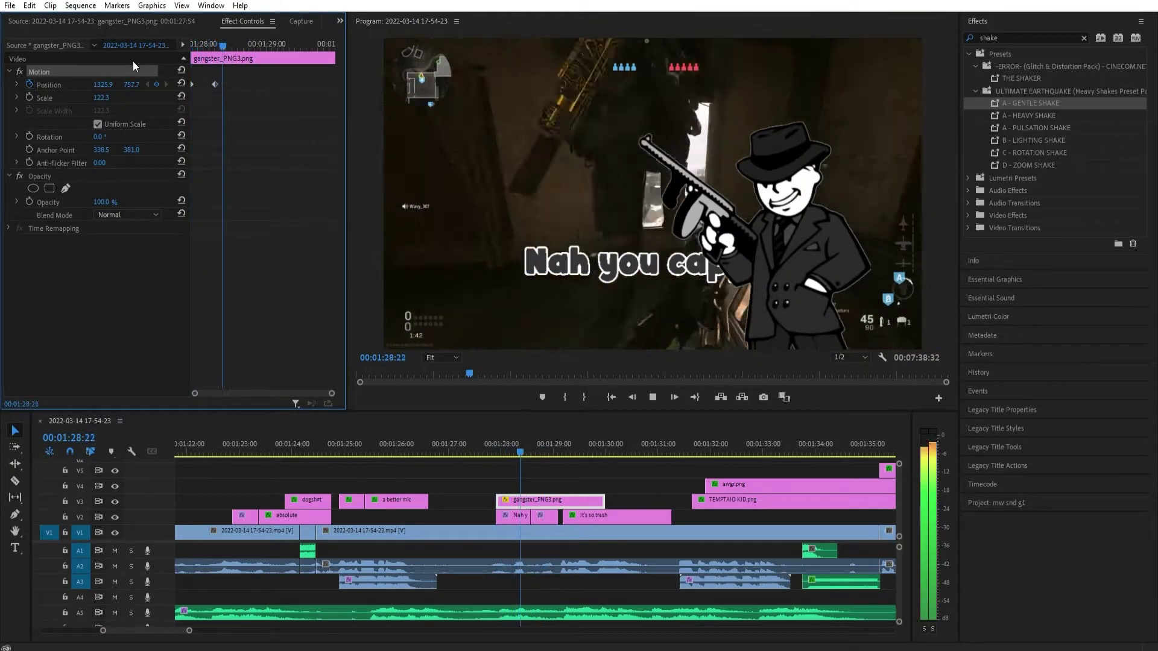
pyautogui.press('space')
# Shift the second Position keyframe to about 00:01:29:13 and preview the slower slide-in.
pyautogui.moveTo(281, 46); pyautogui.dragTo(284, 86)
pyautogui.press('space')
pyautogui.press('space')
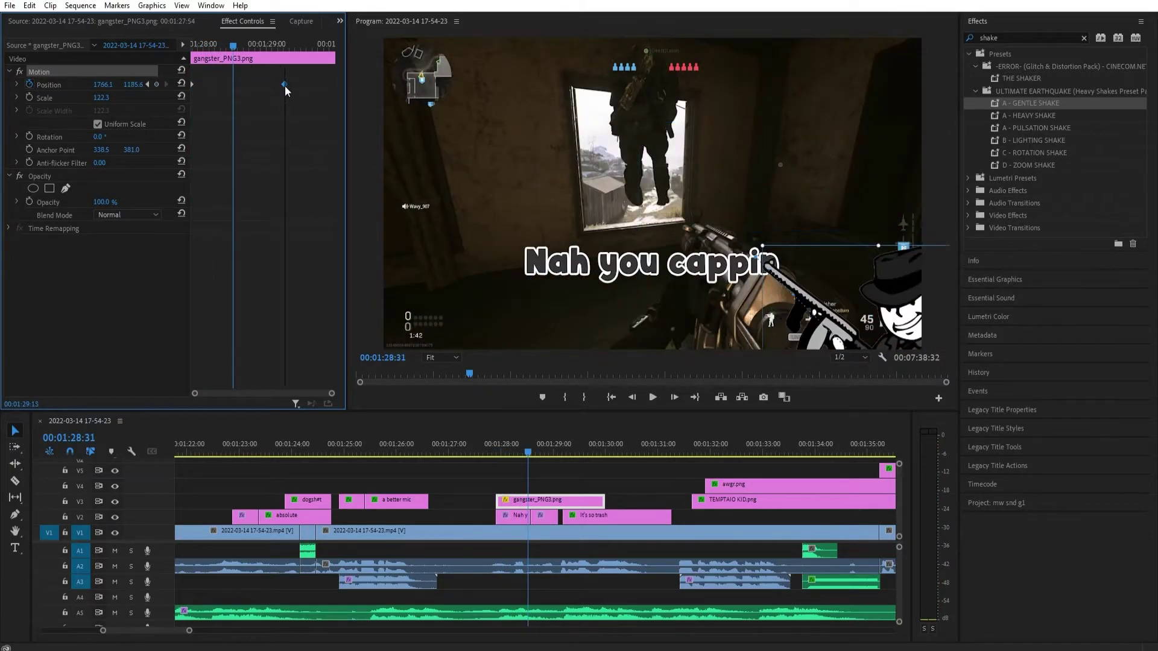
pyautogui.moveTo(233, 47); pyautogui.dragTo(143, 53)
pyautogui.press('space')
pyautogui.press('space')
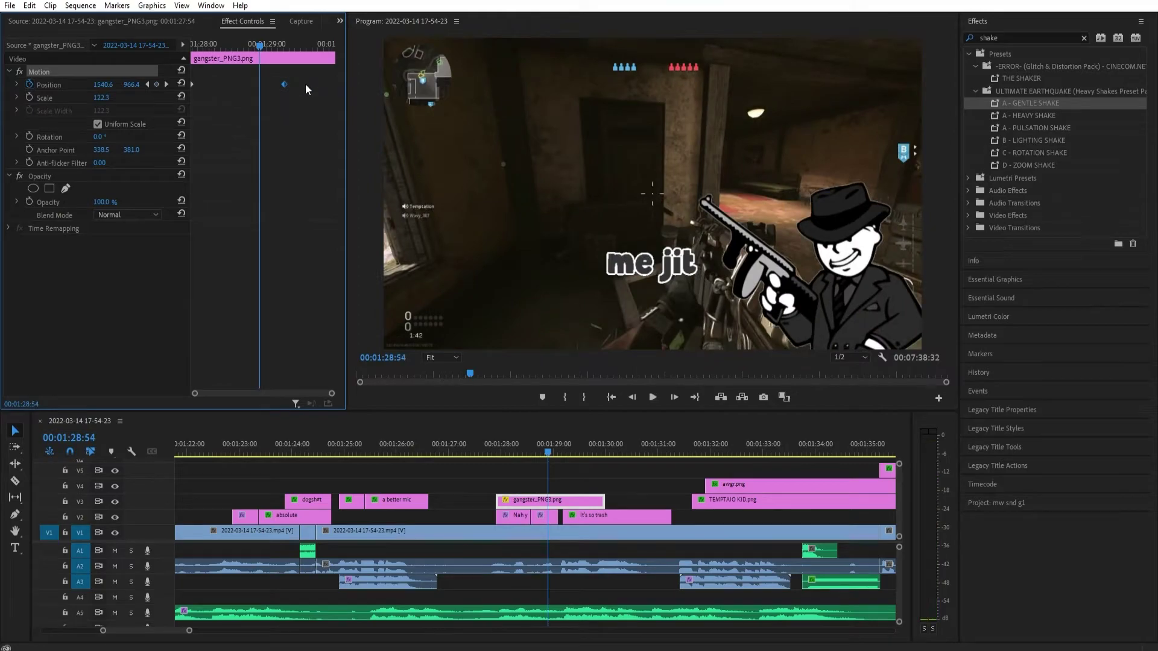
# Speed up the slide-in by moving the second Position keyframe to 00:01:28:18, checking the playback while adjusting it.
pyautogui.moveTo(282, 85); pyautogui.dragTo(221, 86)
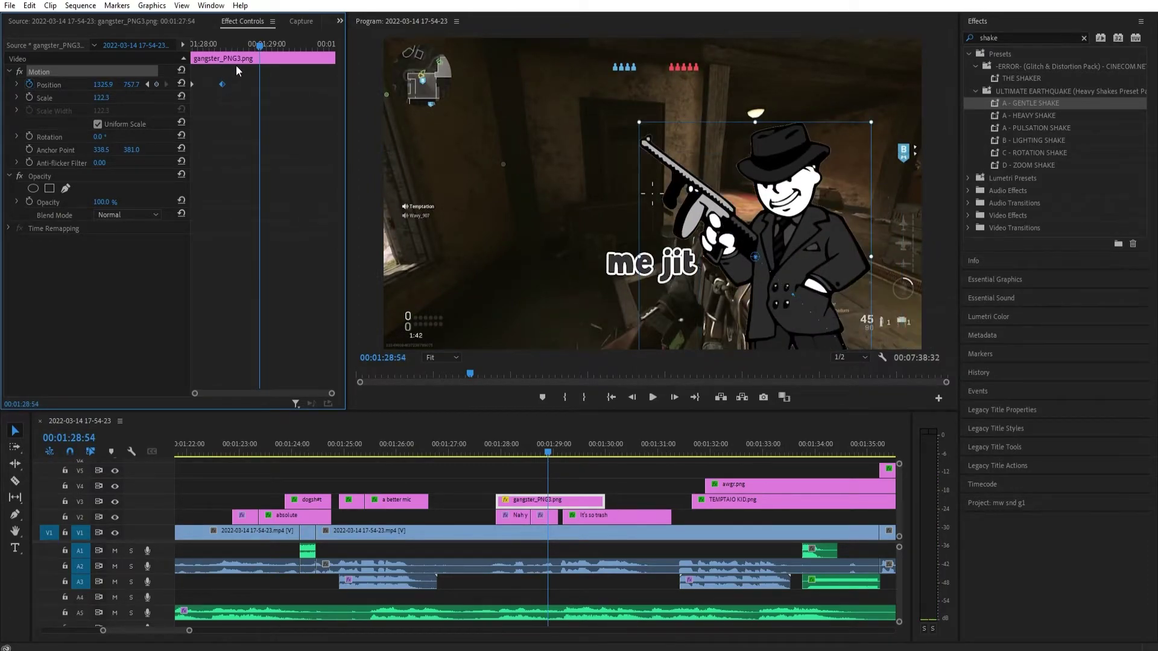
pyautogui.moveTo(236, 47); pyautogui.dragTo(127, 65)
pyautogui.press('space')
pyautogui.press('space')
pyautogui.moveTo(222, 85); pyautogui.dragTo(217, 85)
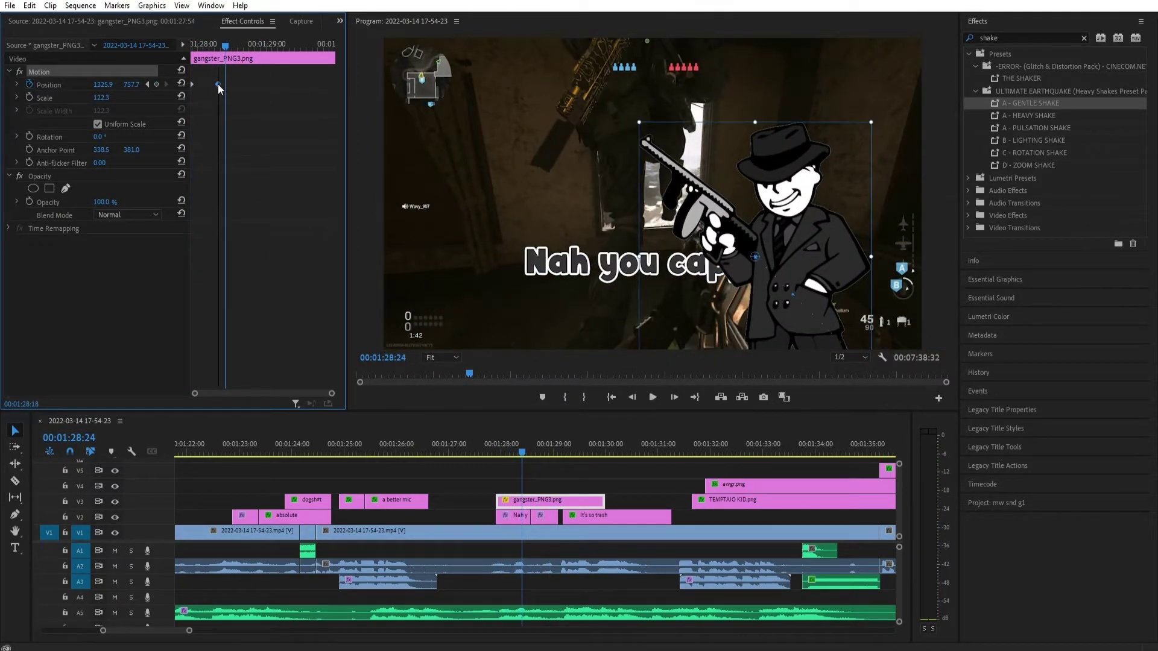
# Replay the faster slide-in of gangster_PNG3.png from its first frame.
pyautogui.hotkey('shift', 'Home')
pyautogui.press('space')
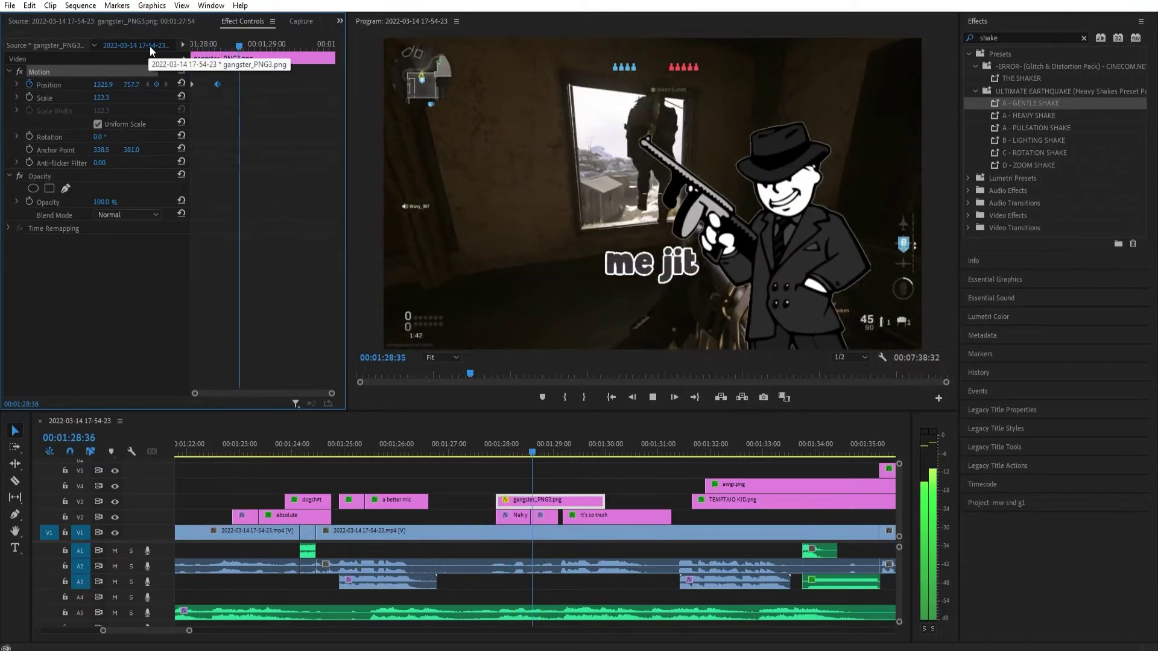
pyautogui.press('space')
pyautogui.hotkey('shift', 'Home')
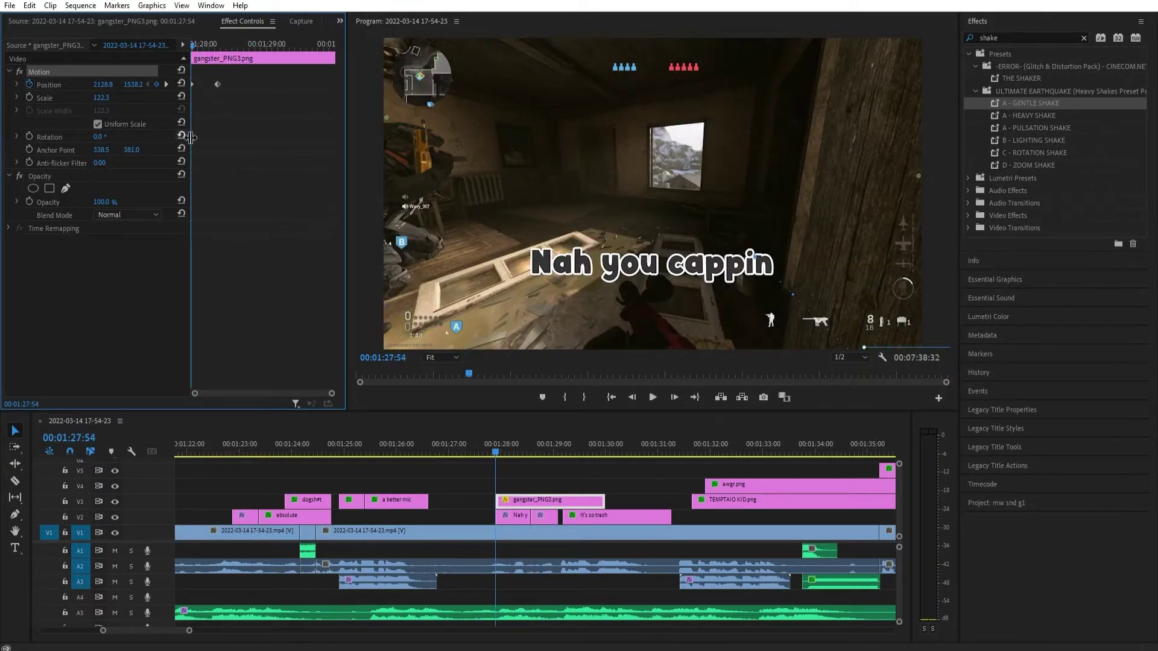
pyautogui.press('space')
pyautogui.press('space')
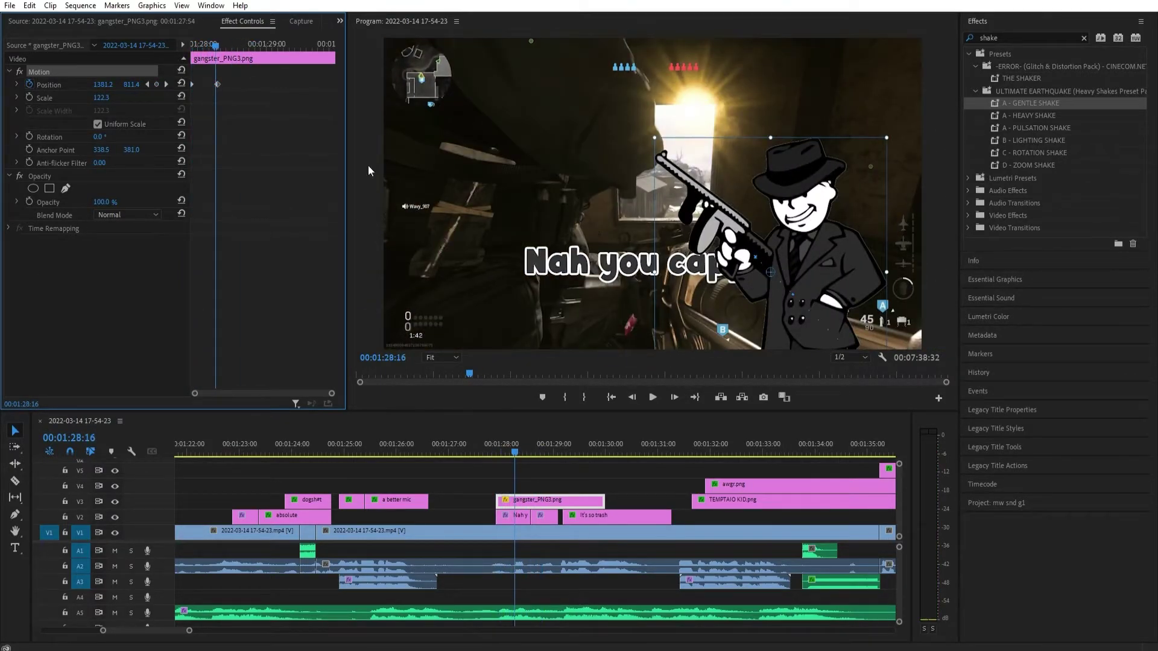
# Start Rotation keyframing at 0° at 00:01:28:18 and add a 1° keyframe three frames on, at 00:01:28:21.
pyautogui.moveTo(216, 47); pyautogui.dragTo(218, 47)
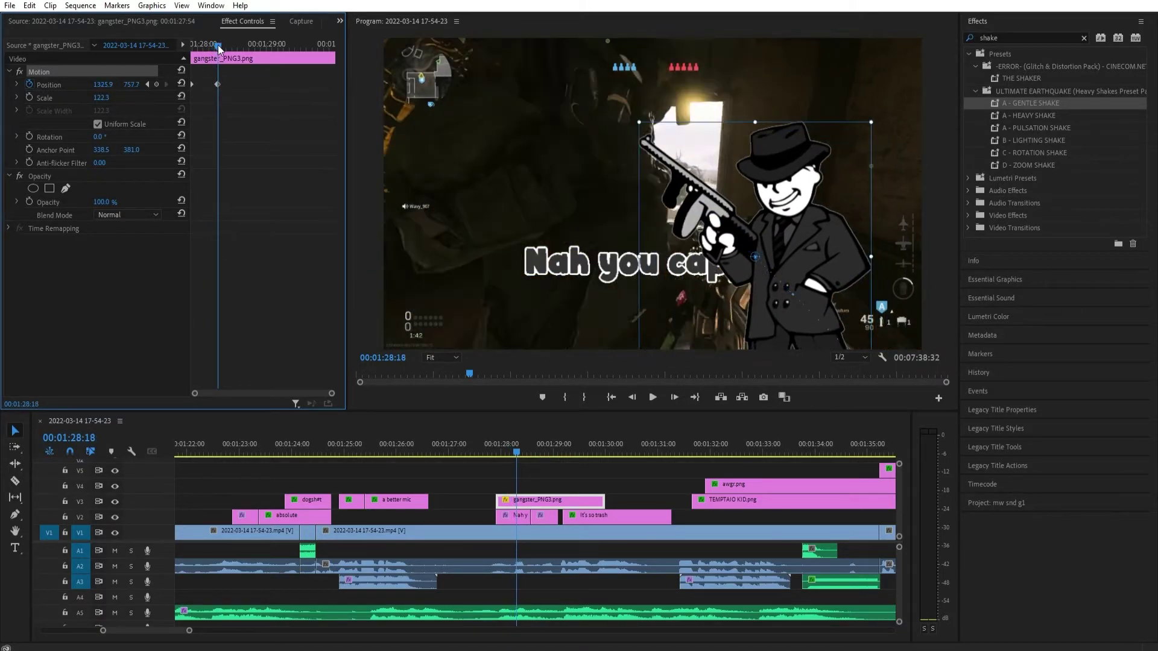
pyautogui.click(29, 137)
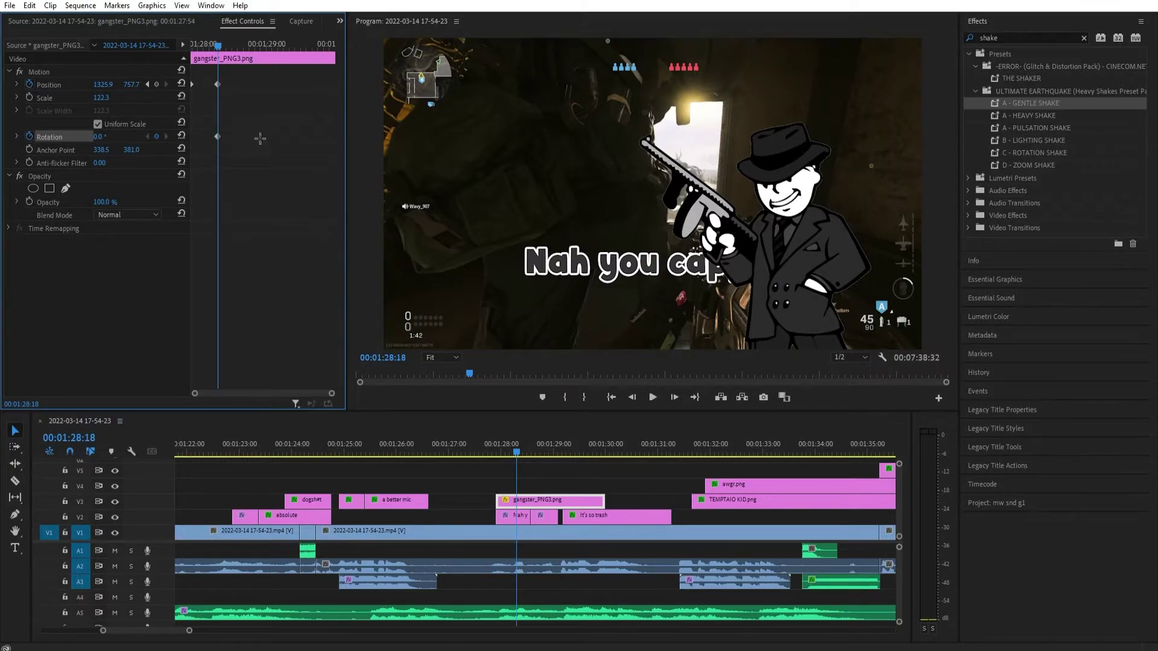
pyautogui.hotkey('ctrl', 's')
pyautogui.press('Right')
pyautogui.press('Right')
pyautogui.press('Right')
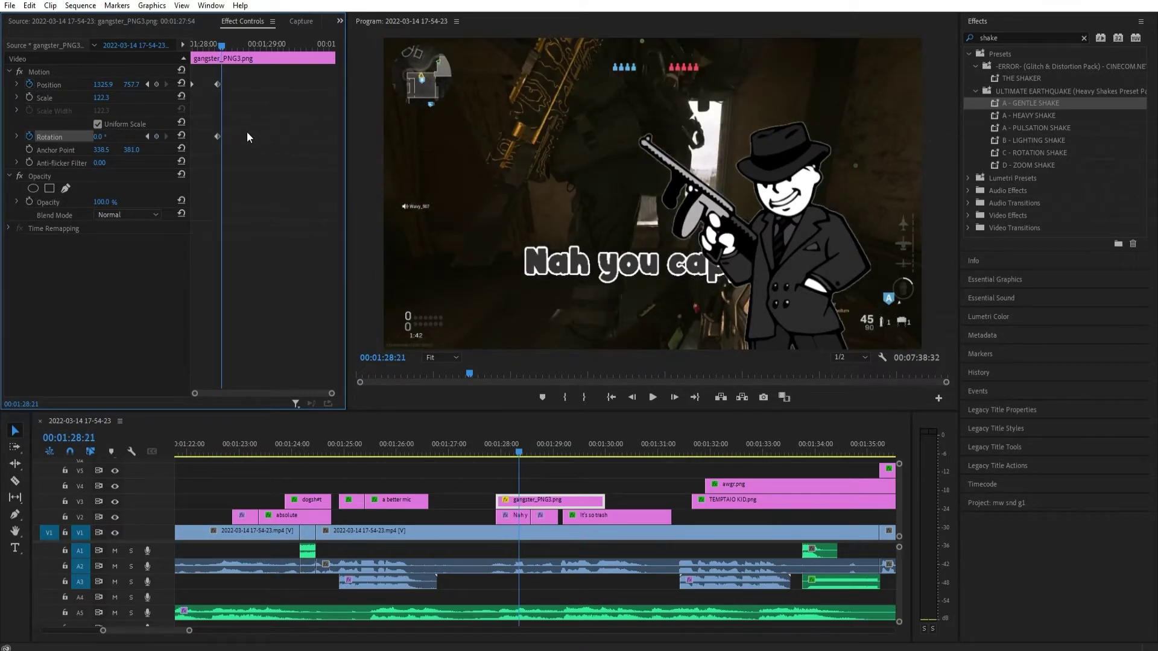
pyautogui.click(106, 134)
pyautogui.write('1')
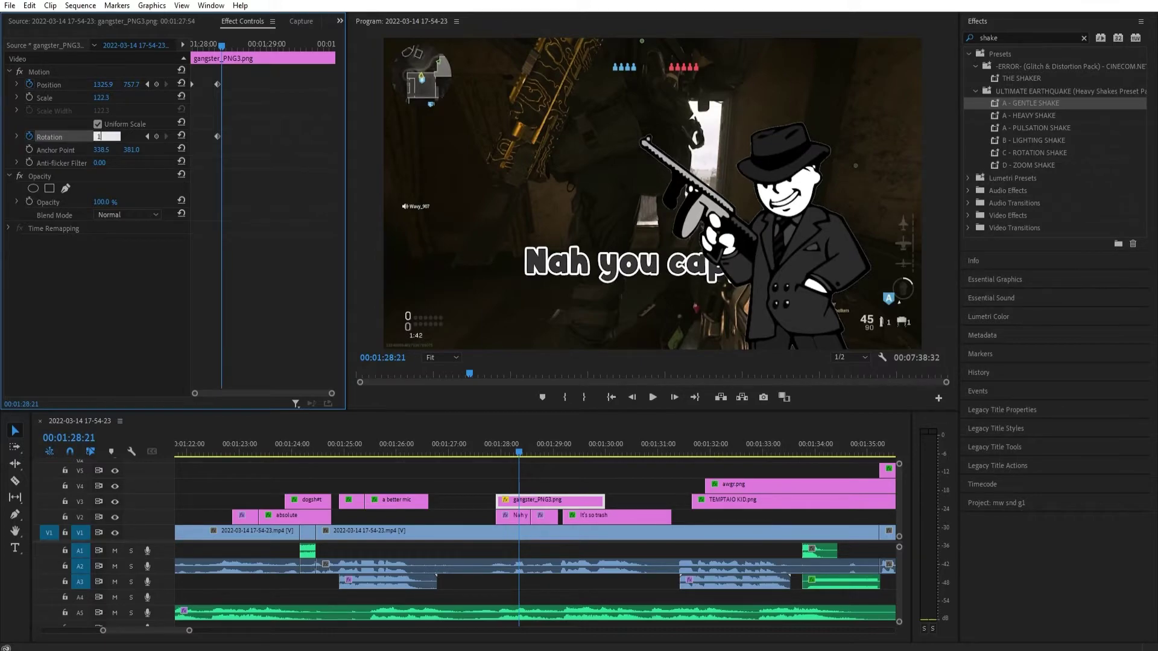
pyautogui.press('Return')
# Add a Rotation keyframe of -1° at 00:01:28:24.
pyautogui.press('Right')
pyautogui.press('Right')
pyautogui.press('Right')
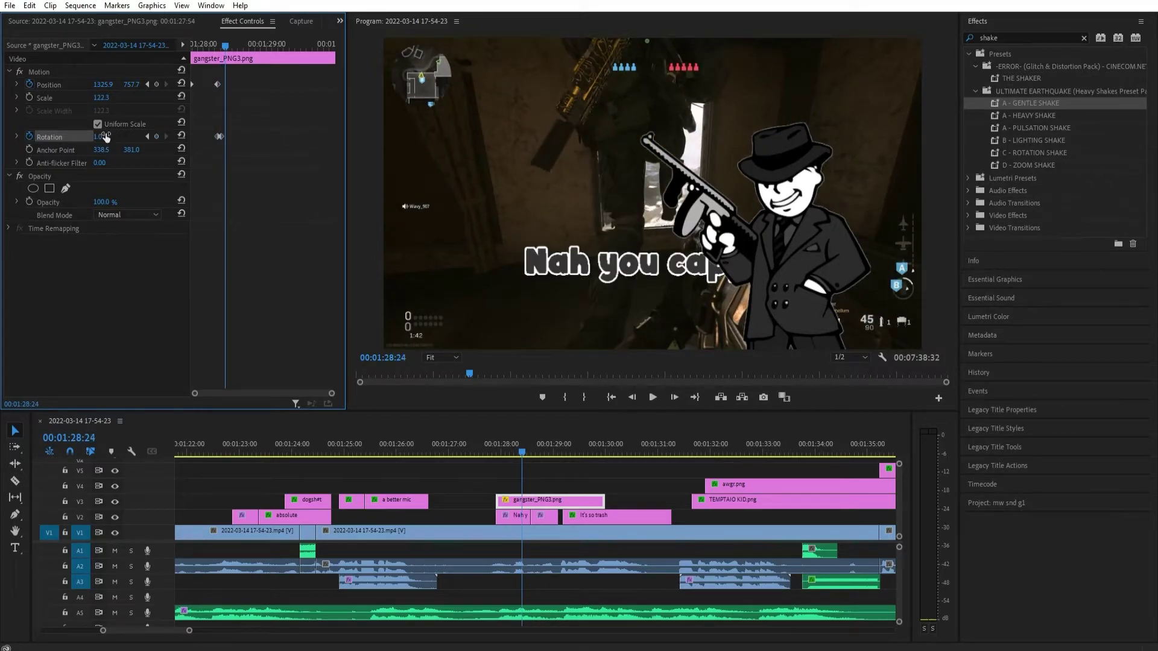
pyautogui.click(107, 133)
pyautogui.write('-1')
pyautogui.press('Return')
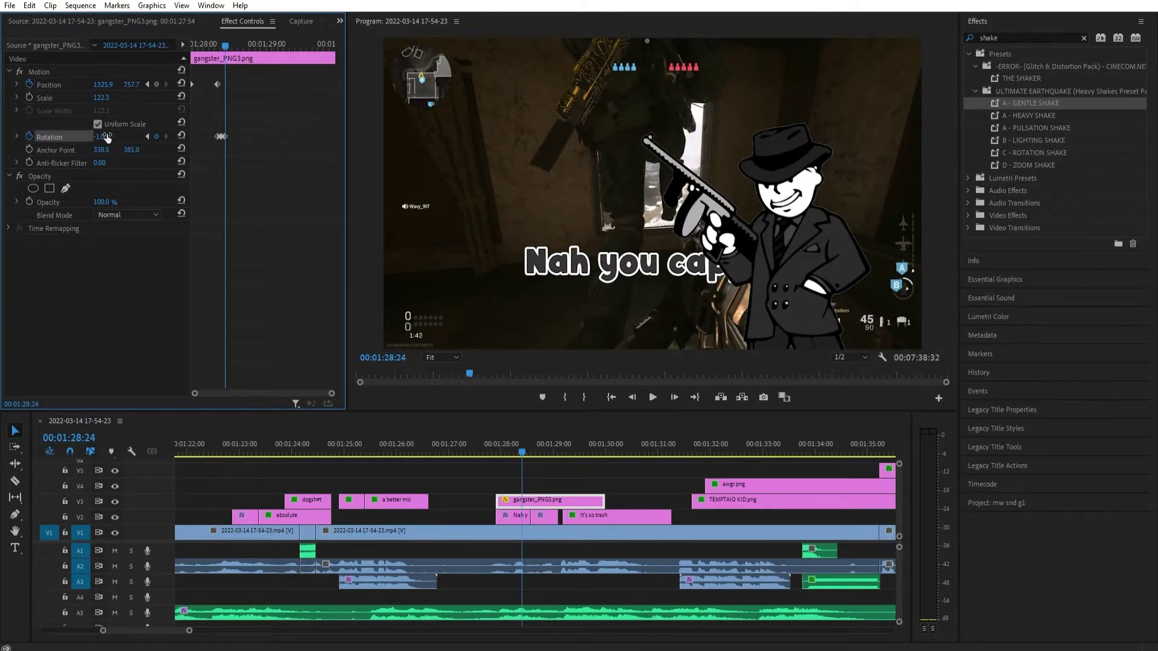
# Add a Rotation keyframe of 1° at 00:01:28:27.
pyautogui.press('Right')
pyautogui.press('Right')
pyautogui.press('Right')
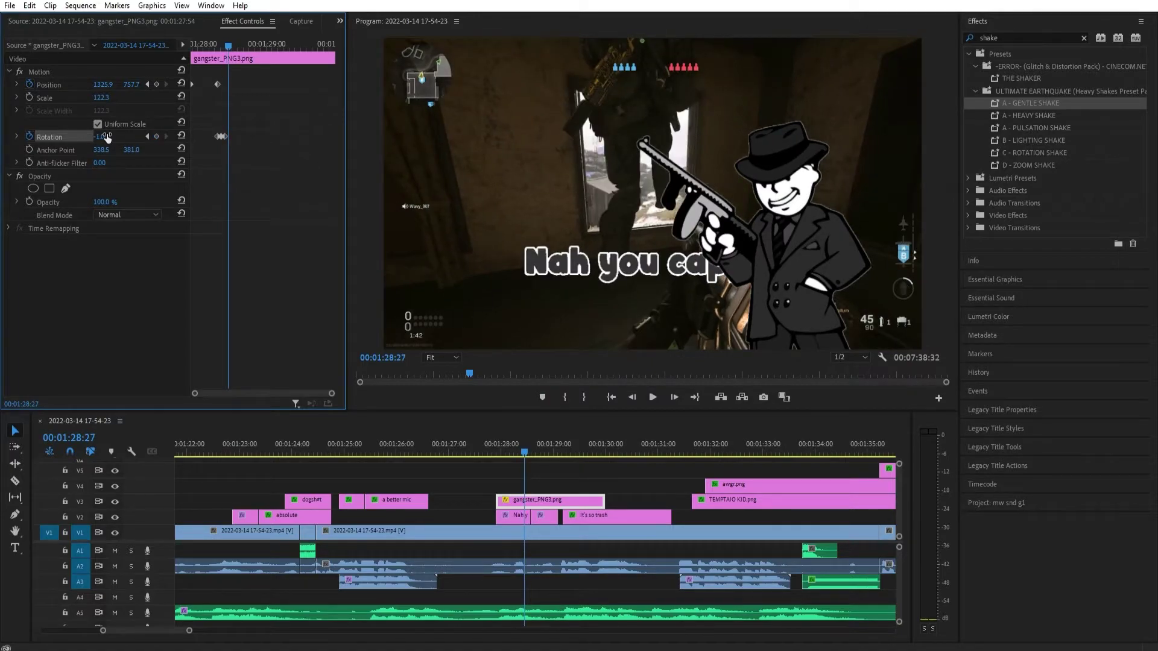
pyautogui.click(107, 137)
pyautogui.write('1')
pyautogui.press('Return')
# Add a Rotation keyframe of -1° at 00:01:28:30.
pyautogui.press('Right')
pyautogui.press('Right')
pyautogui.press('Right')
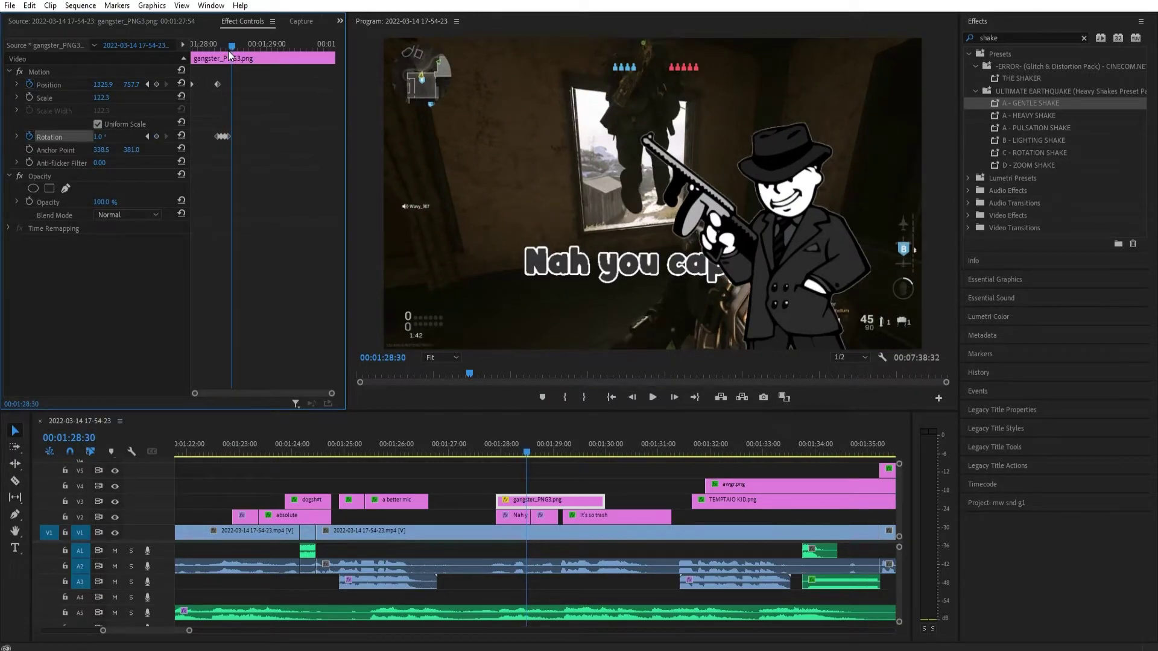
pyautogui.click(107, 134)
pyautogui.write('-1')
pyautogui.press('Return')
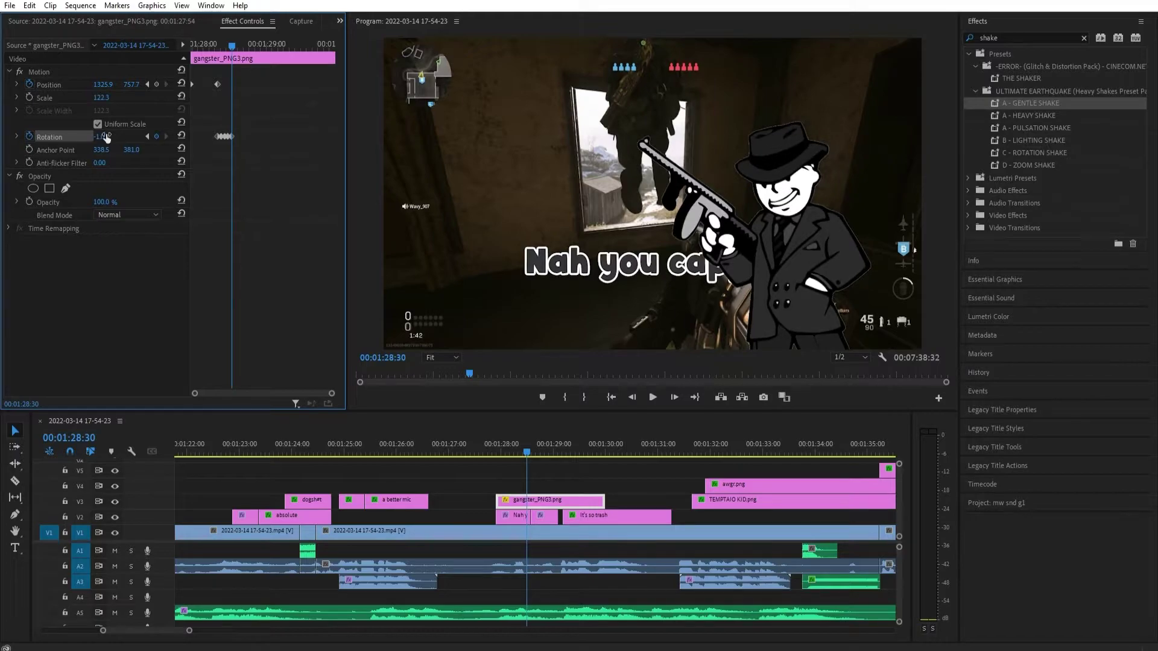
# Copy all the Rotation keyframes and paste them repeatedly in sequence to extend the shake.
pyautogui.moveTo(256, 157); pyautogui.dragTo(196, 117)
pyautogui.hotkey('ctrl', 'c')
pyautogui.hotkey('ctrl', 'v')
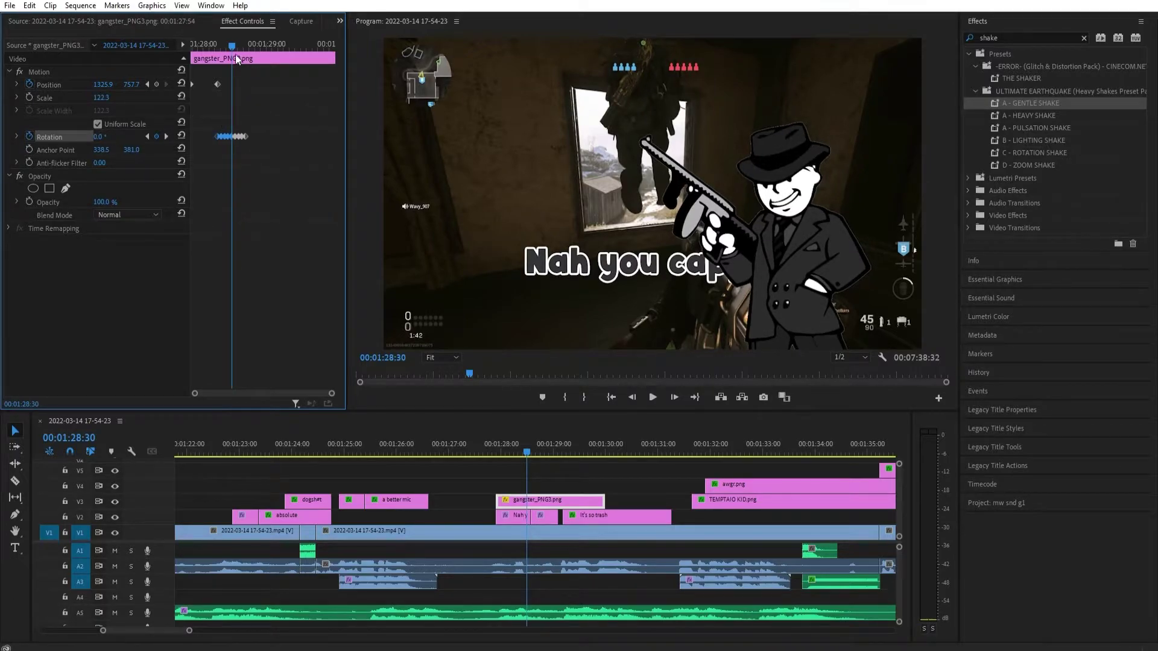
pyautogui.moveTo(232, 46); pyautogui.dragTo(191, 48)
pyautogui.hotkey('ctrl', 'v')
pyautogui.hotkey('ctrl', 'v')
# Play back the gangster image's slide-in and rotation shake, stopping at 00:01:29:10.
pyautogui.press('space')
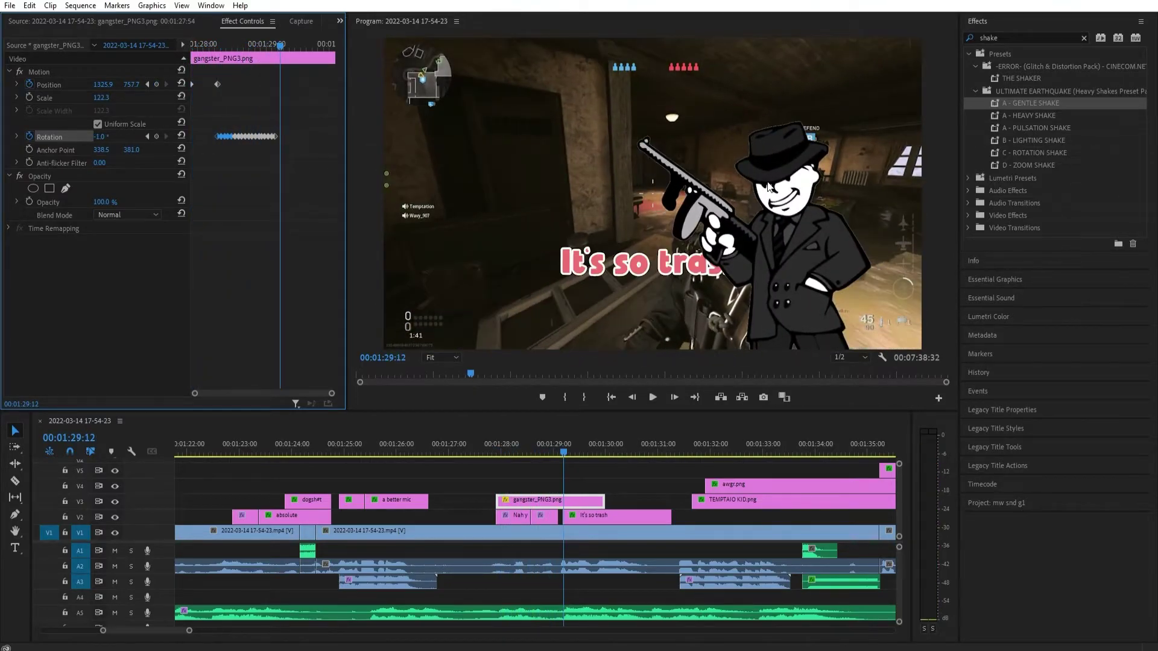
pyautogui.press('space')
pyautogui.moveTo(306, 46); pyautogui.dragTo(192, 47)
pyautogui.click(254, 179)
pyautogui.press('space')
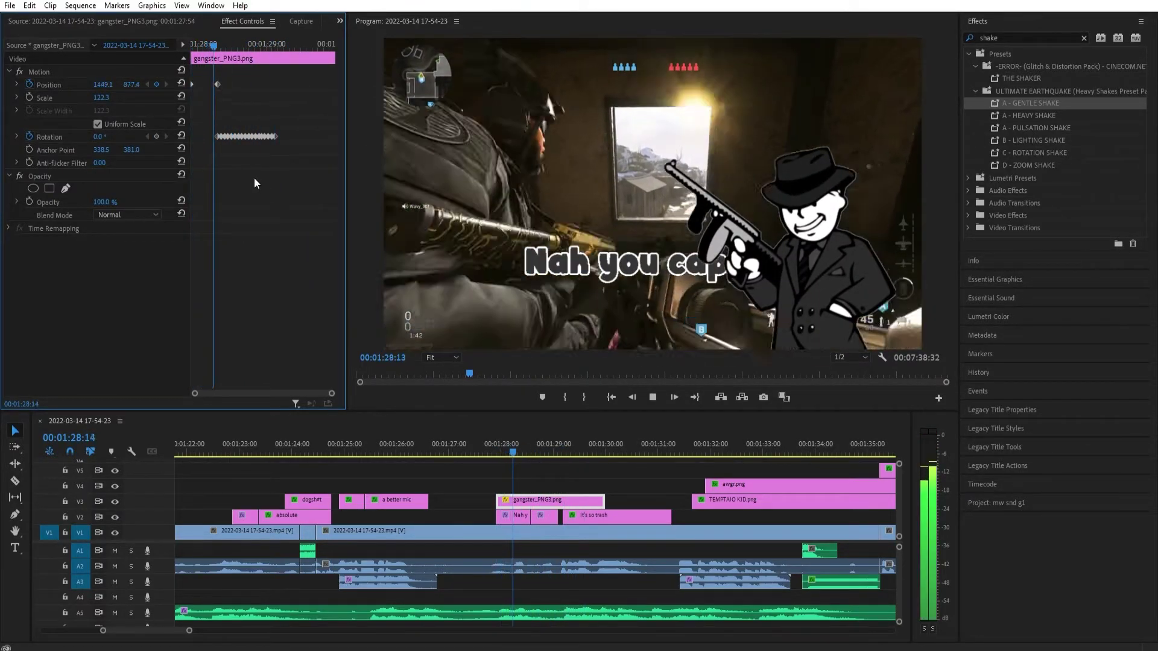
pyautogui.press('space')
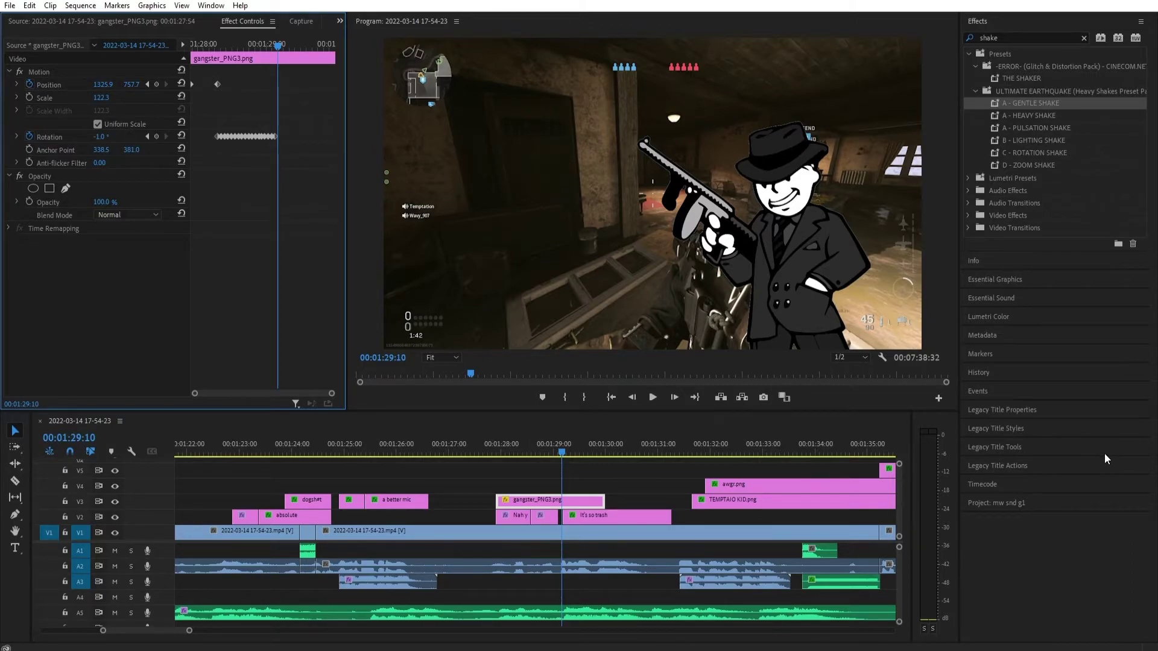
# Add a holding Position keyframe at 00:01:29:10 and move the image out of frame to about 2307.4, 1504.2 at 00:01:29:21.
pyautogui.click(156, 87)
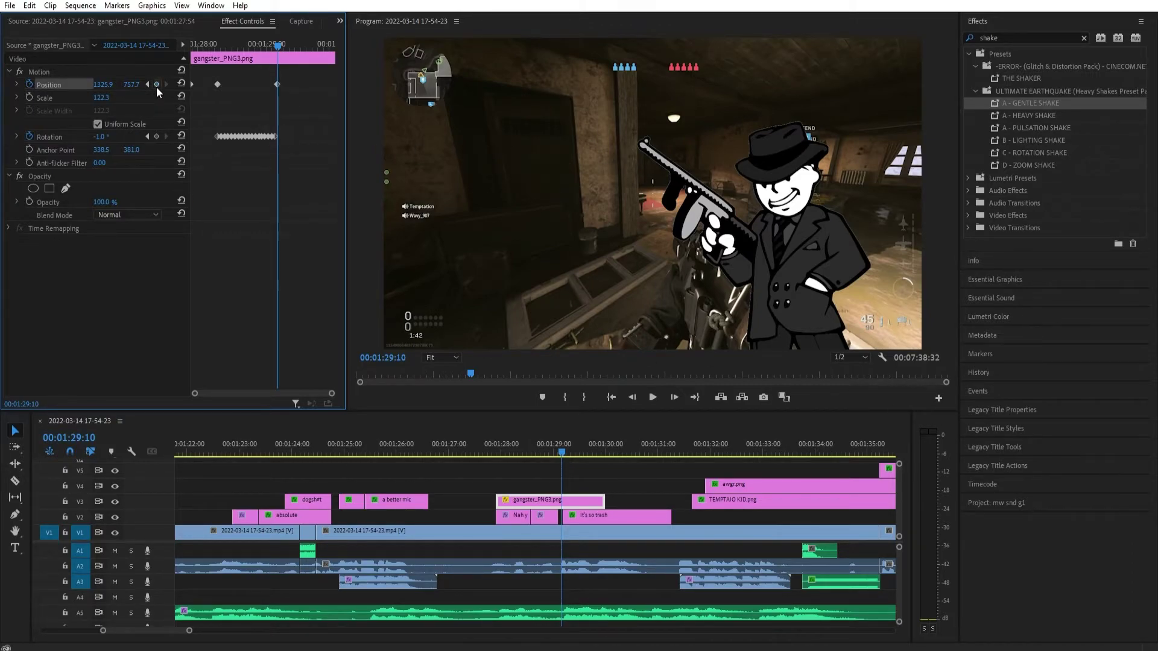
pyautogui.click(285, 45)
pyautogui.moveTo(284, 45); pyautogui.dragTo(290, 45)
pyautogui.click(819, 251)
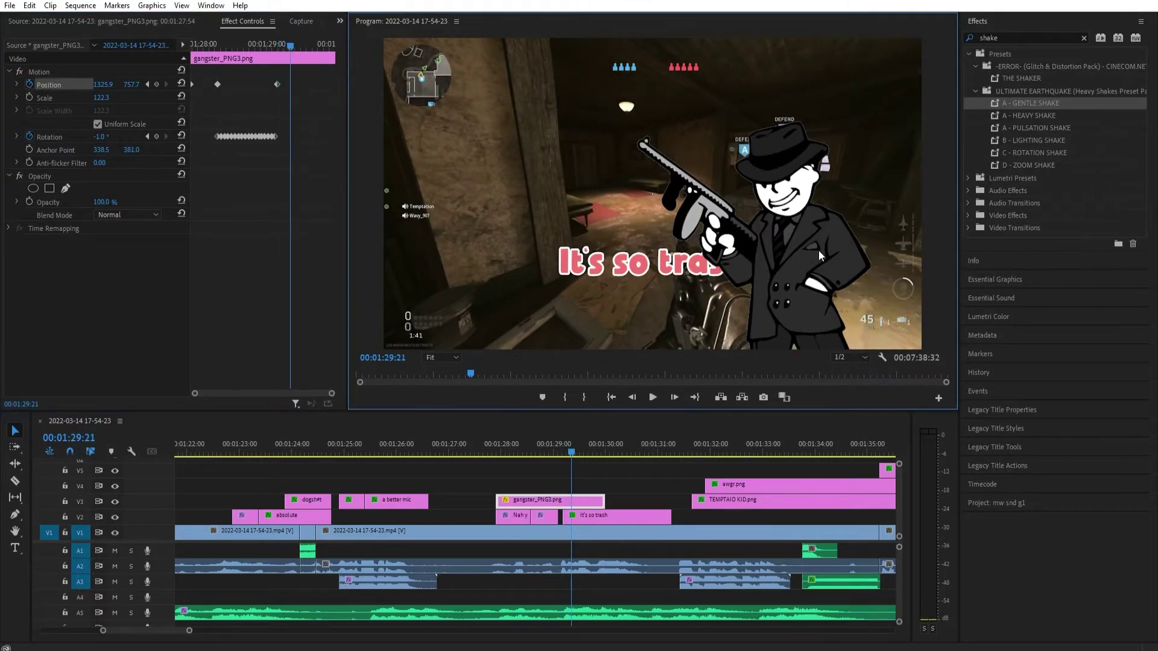
pyautogui.moveTo(736, 194); pyautogui.dragTo(1010, 410)
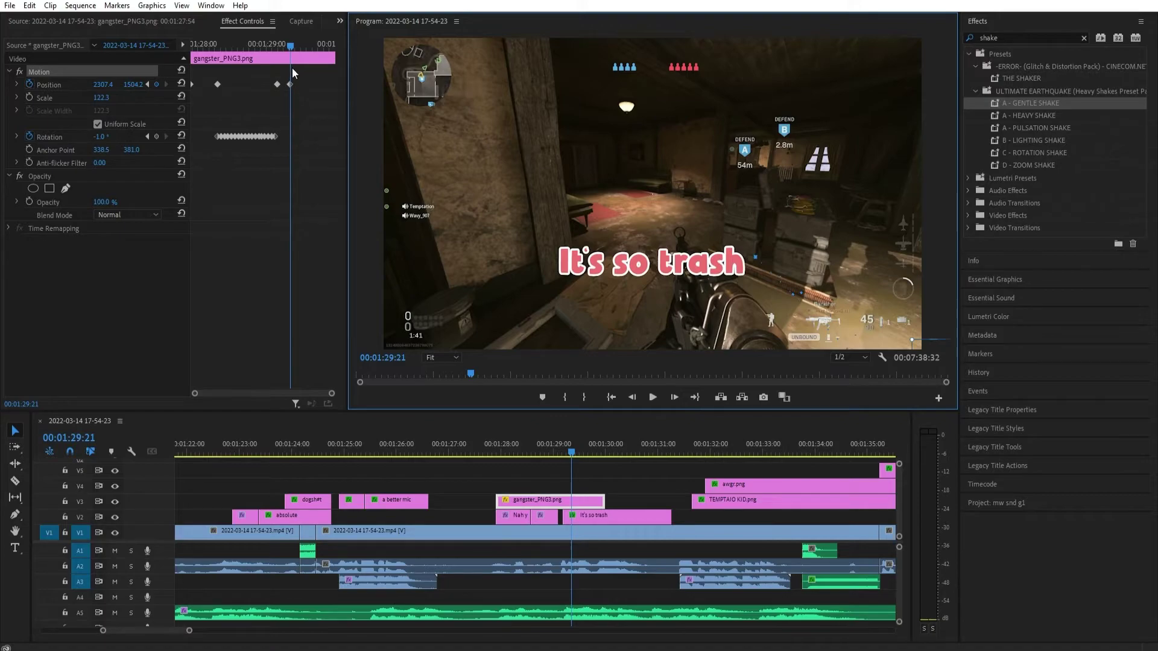
# Space the last two Position keyframes further apart to slow the slide-out, playing back the animation to check it.
pyautogui.click(279, 41)
pyautogui.press('space')
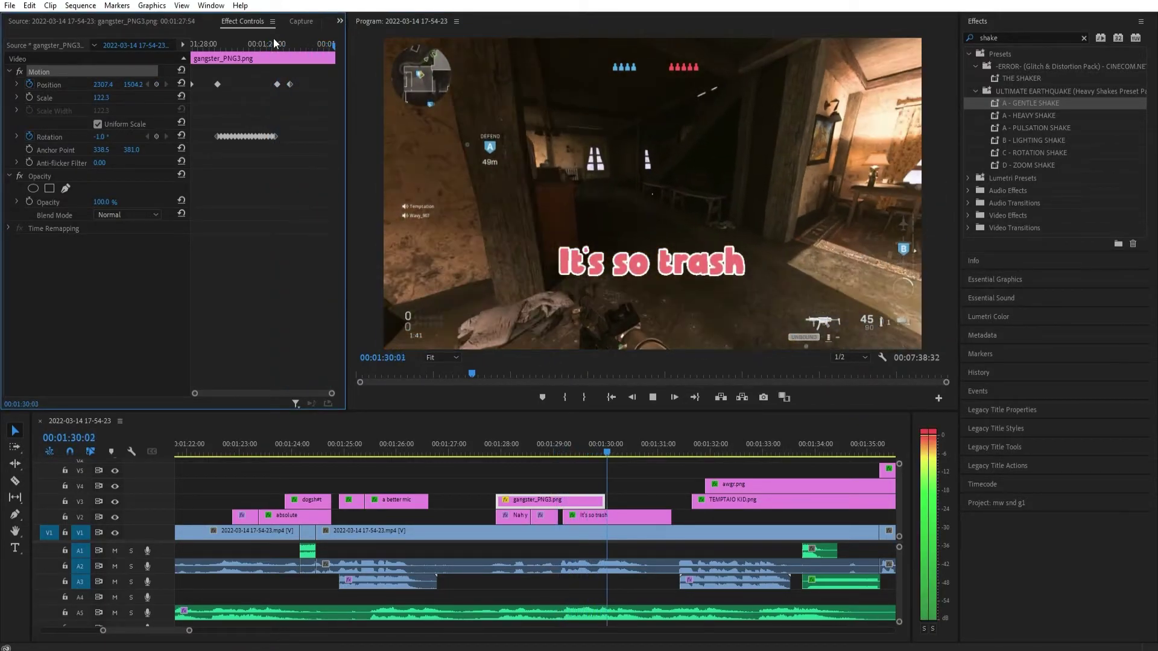
pyautogui.press('space')
pyautogui.moveTo(290, 84); pyautogui.dragTo(275, 84)
pyautogui.moveTo(248, 45); pyautogui.dragTo(110, 60)
pyautogui.press('space')
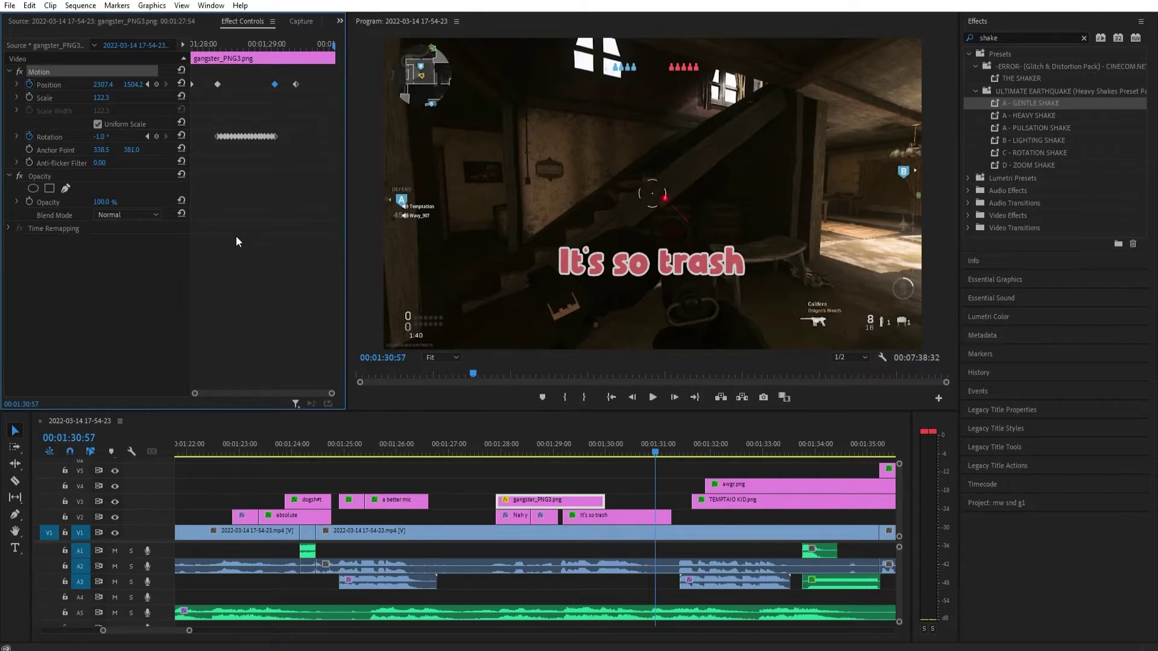
pyautogui.moveTo(200, 316); pyautogui.dragTo(335, 51)
pyautogui.moveTo(320, 256); pyautogui.dragTo(102, 11)
pyautogui.click(265, 355)
pyautogui.moveTo(281, 305); pyautogui.dragTo(15, 5)
pyautogui.click(283, 345)
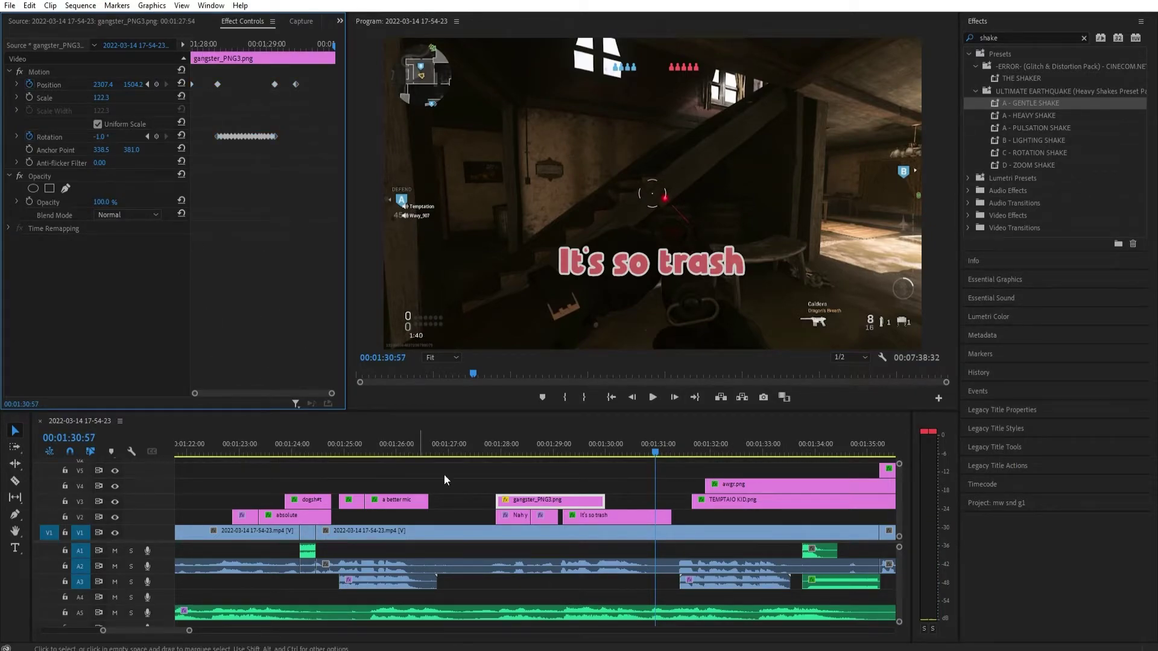
# Play back the gangster image's slide-in, shake and exit, starting just before its clip.
pyautogui.click(480, 449)
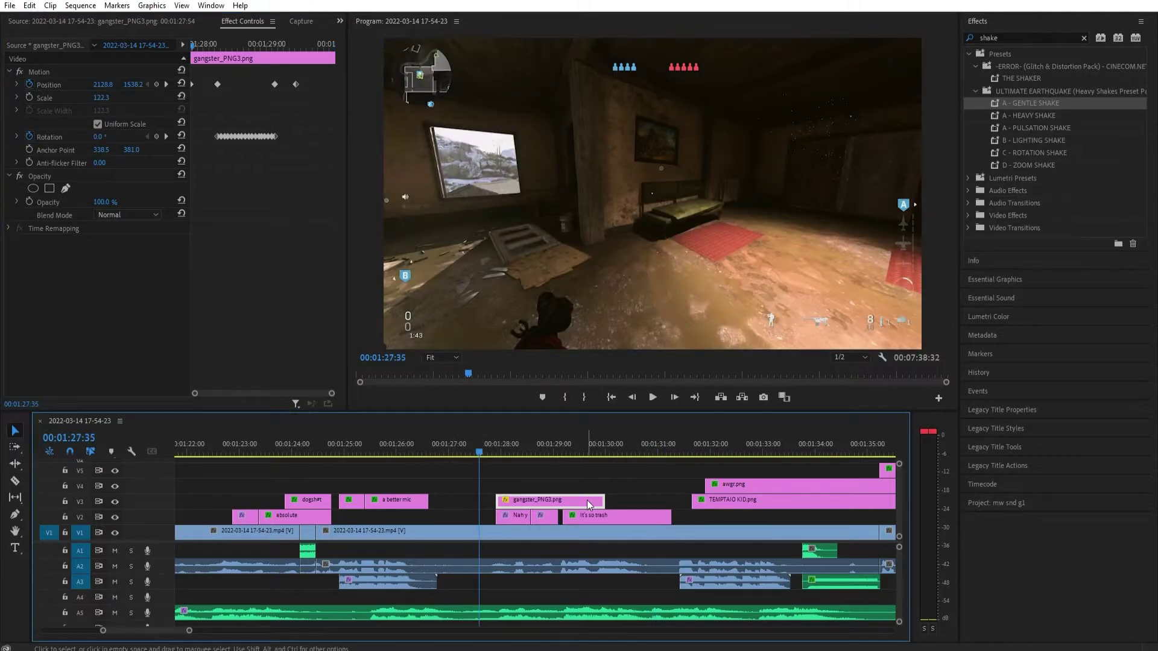
pyautogui.click(599, 480)
pyautogui.press('space')
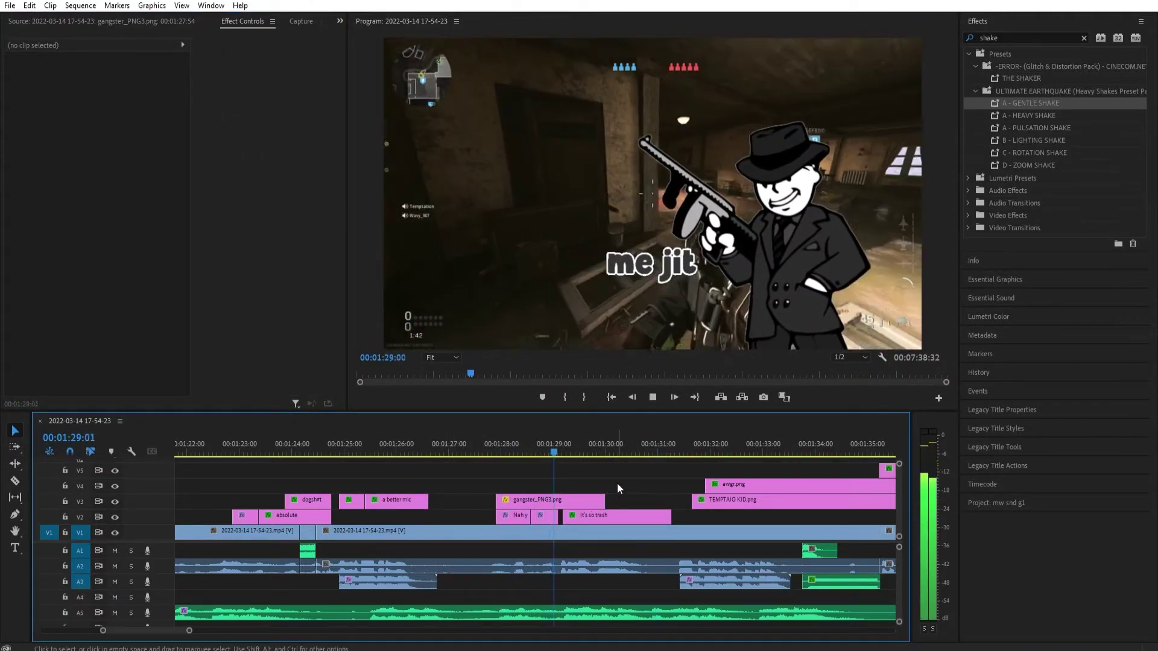
pyautogui.moveTo(532, 445); pyautogui.dragTo(502, 449)
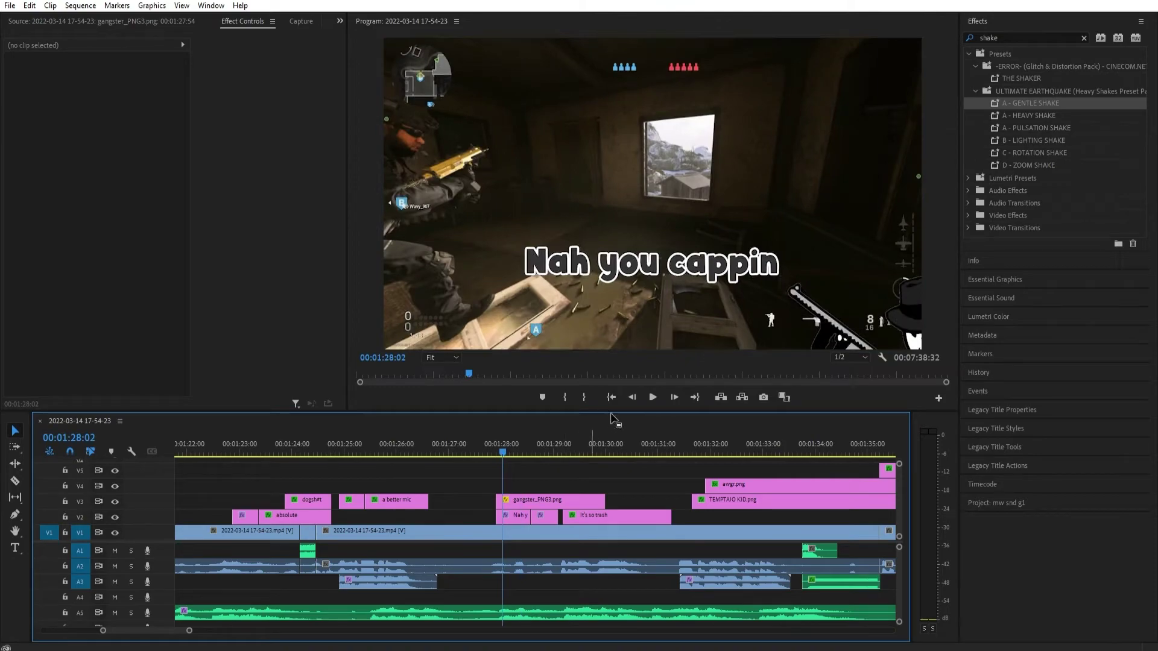
pyautogui.click(476, 443)
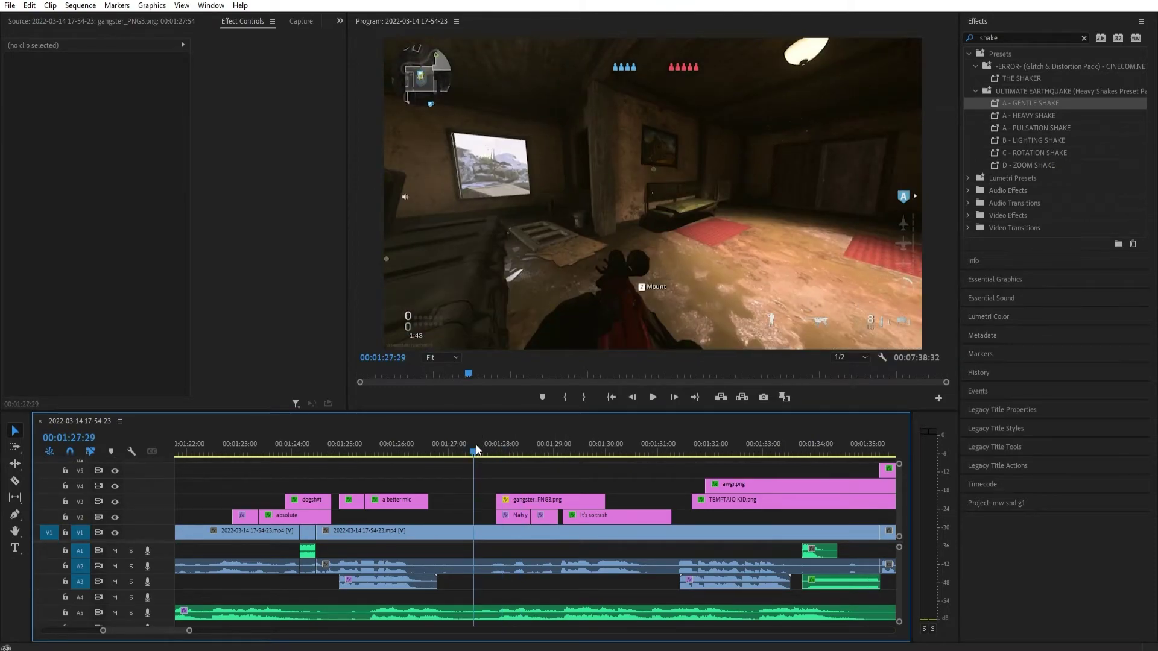
pyautogui.press('space')
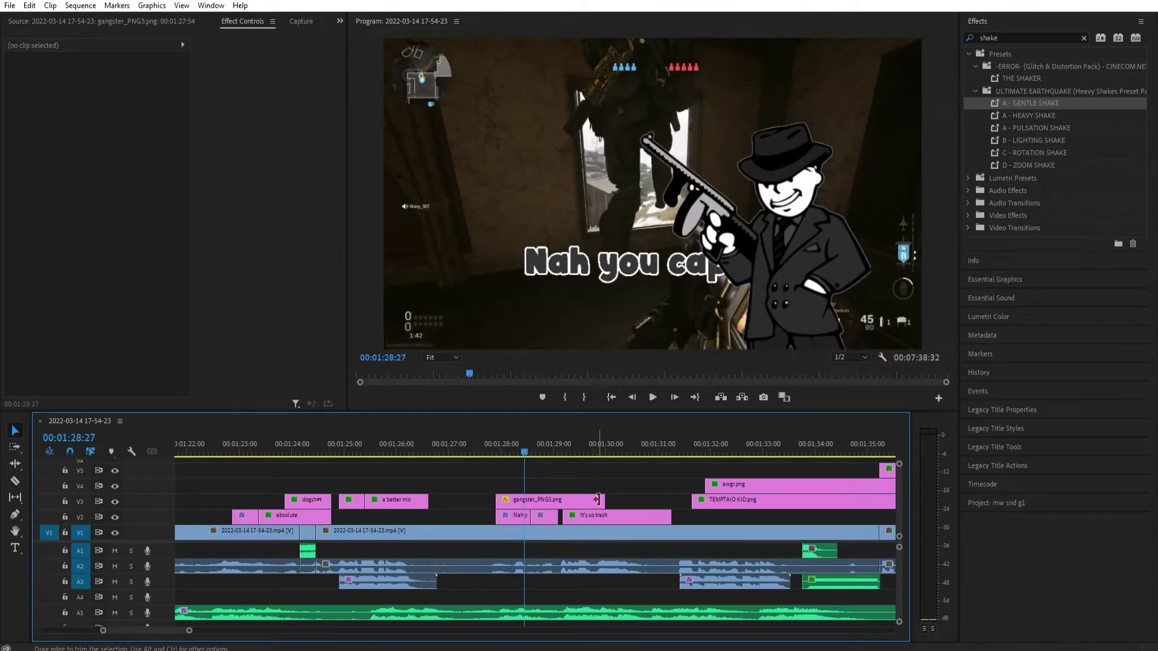
pyautogui.press('space')
# Play the sequence from about 00:01:31 through the two-character overlay animation, stopping at 00:01:35:21.
pyautogui.click(674, 446)
pyautogui.press('space')
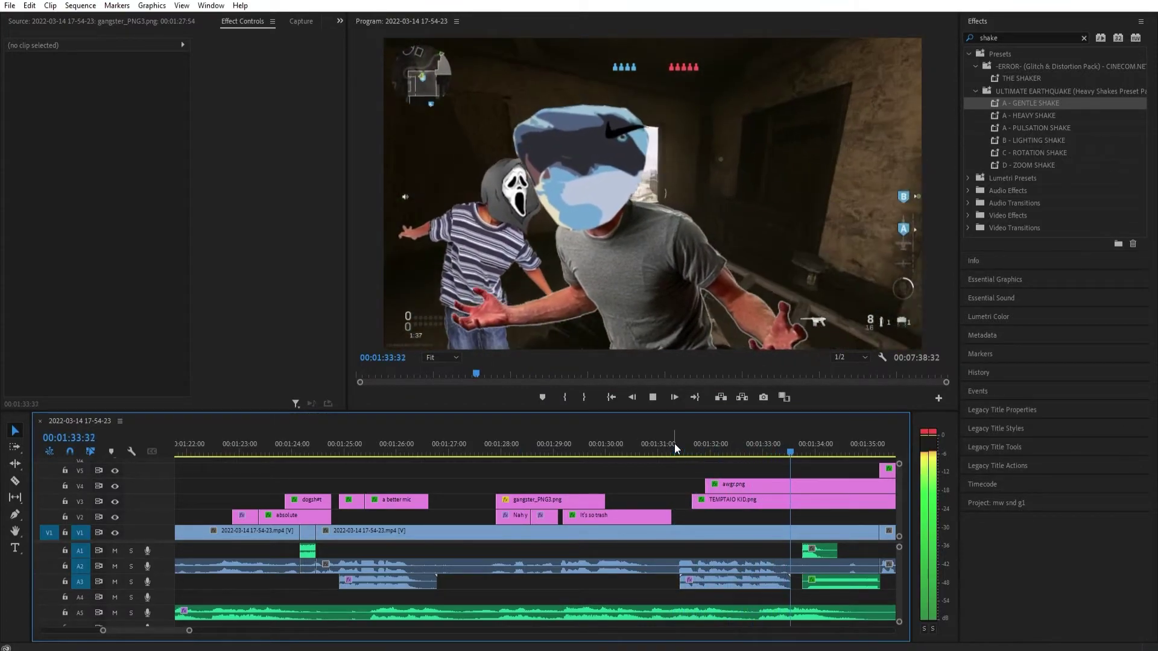
pyautogui.click(673, 630)
pyautogui.press('space')
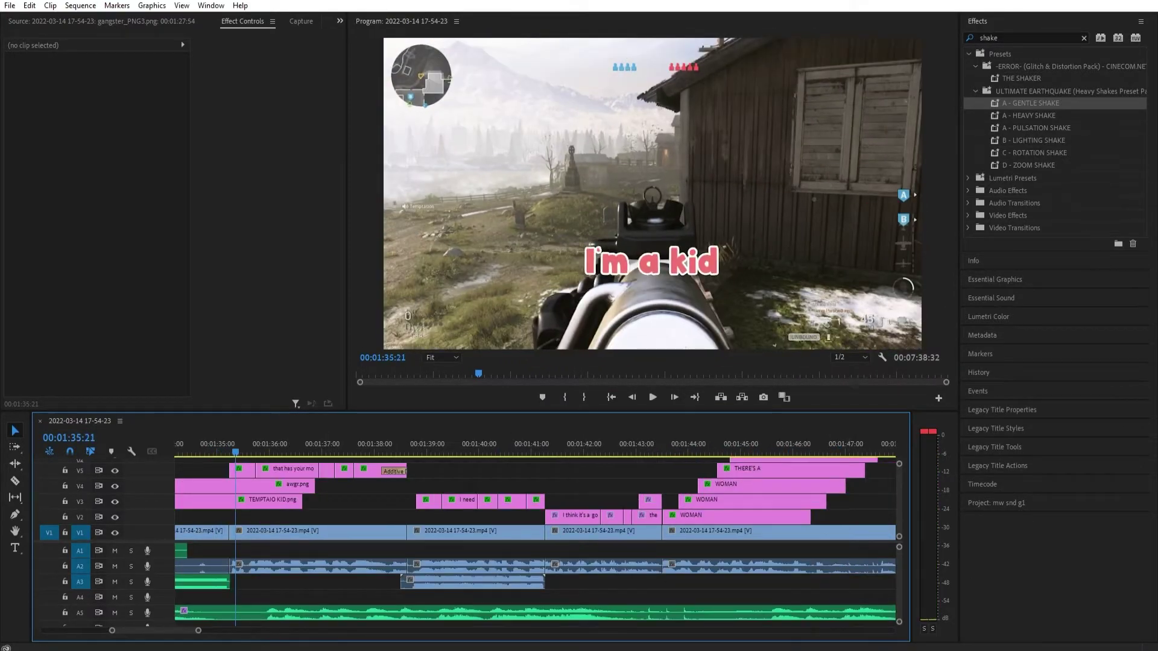
# Show the motion settings of the awgr.png clip and examine its Position keyframes from the clip's start to 00:01:33:17.
pyautogui.moveTo(198, 631)
pyautogui.mouseDown()
pyautogui.moveTo(219, 631)
pyautogui.moveTo(202, 630)
pyautogui.mouseUp()
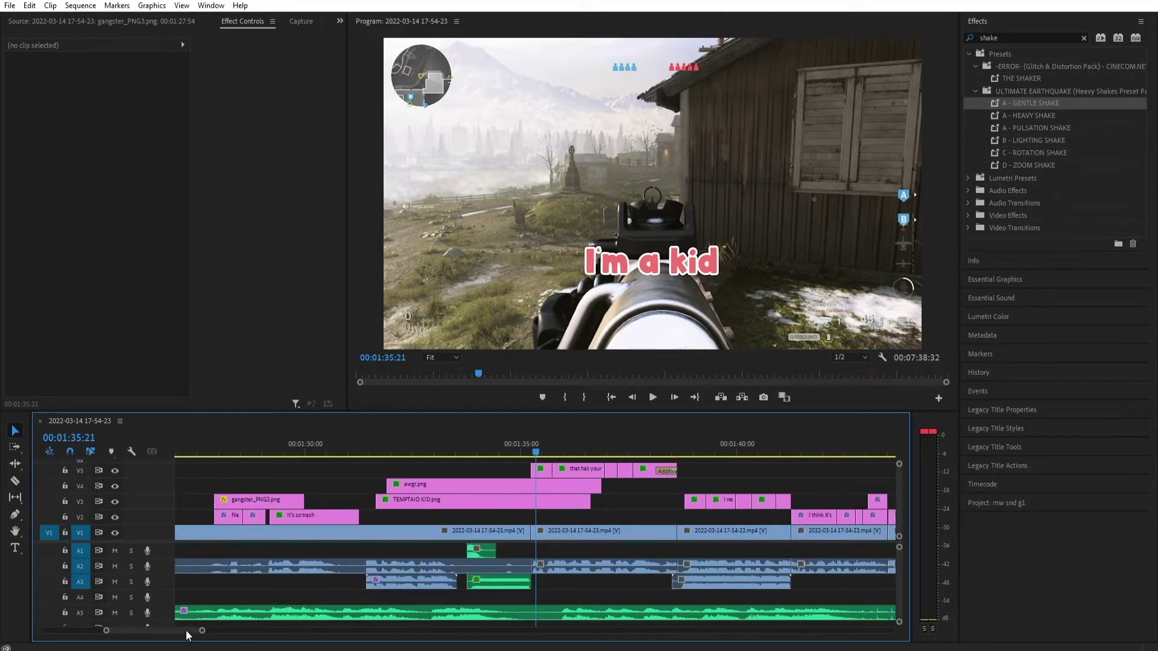
pyautogui.scroll(4, 490, 567)
pyautogui.click(655, 497)
pyautogui.click(658, 451)
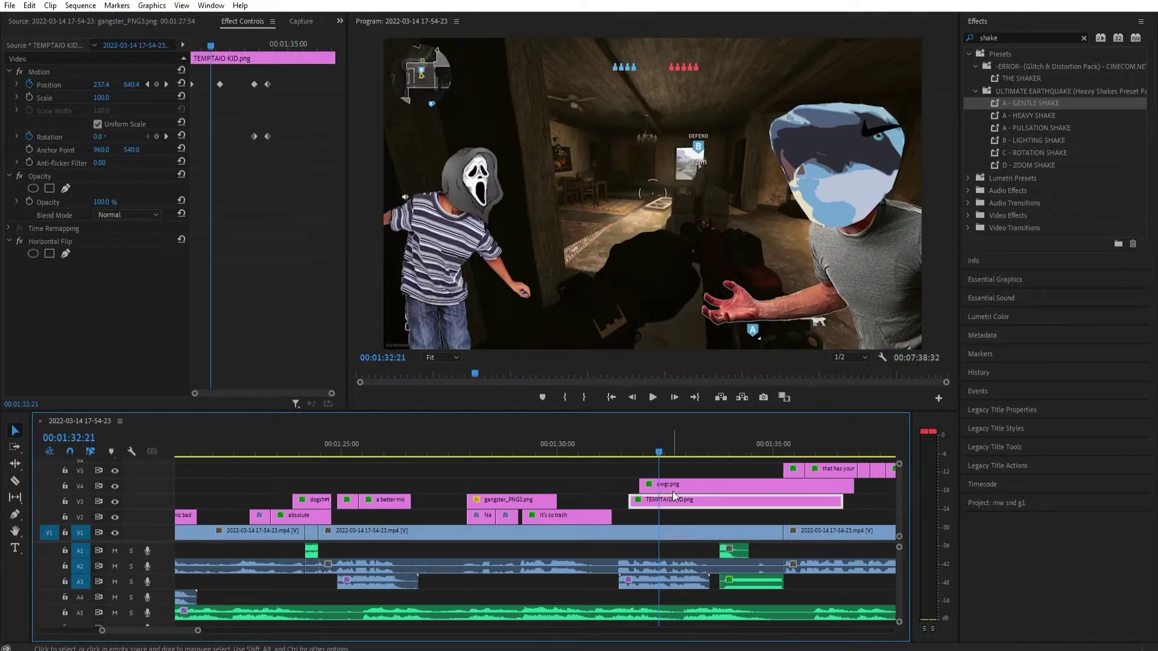
pyautogui.doubleClick(671, 490)
pyautogui.click(210, 21)
pyautogui.moveTo(205, 45); pyautogui.dragTo(146, 56)
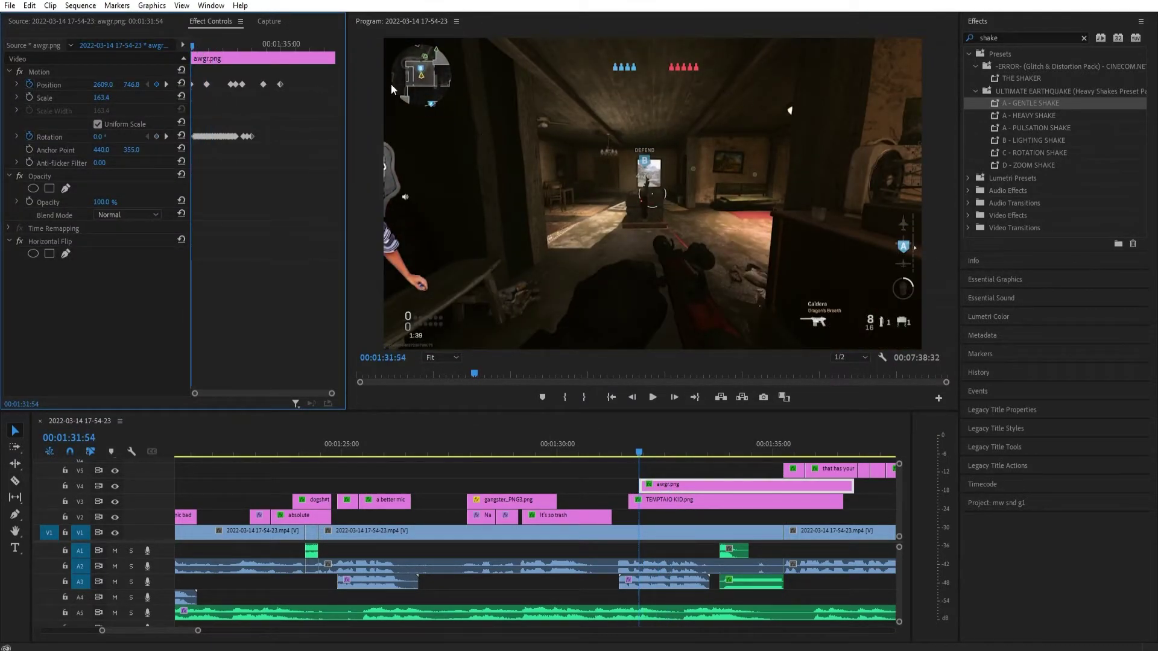
pyautogui.moveTo(194, 48); pyautogui.dragTo(209, 70)
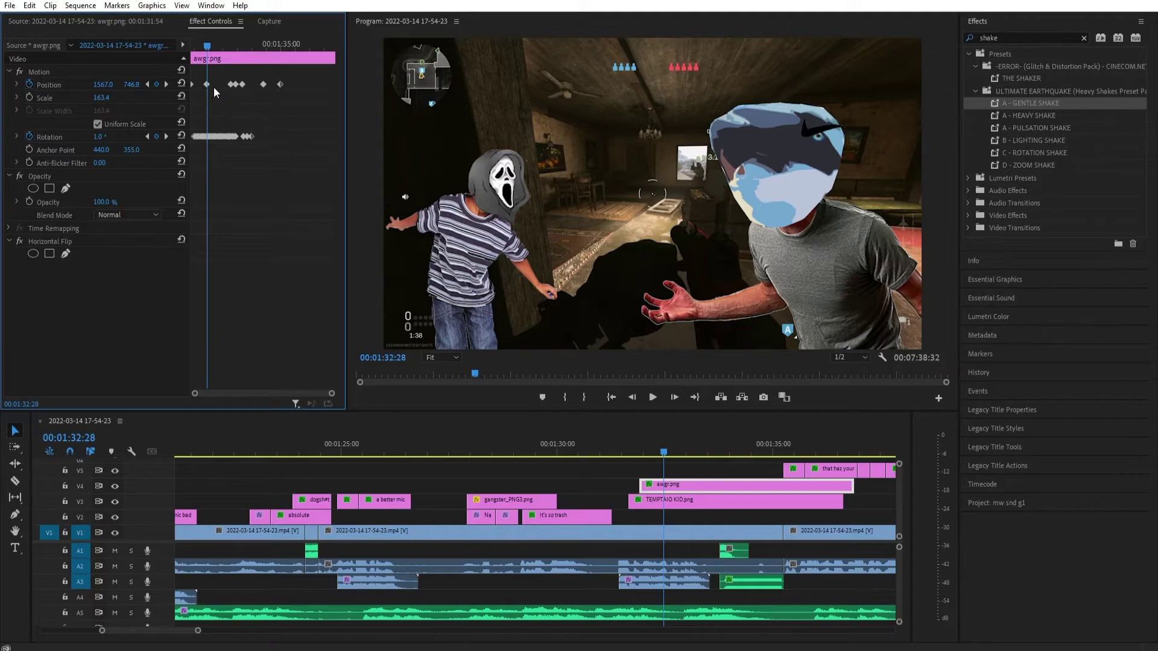
pyautogui.moveTo(209, 50); pyautogui.dragTo(234, 45)
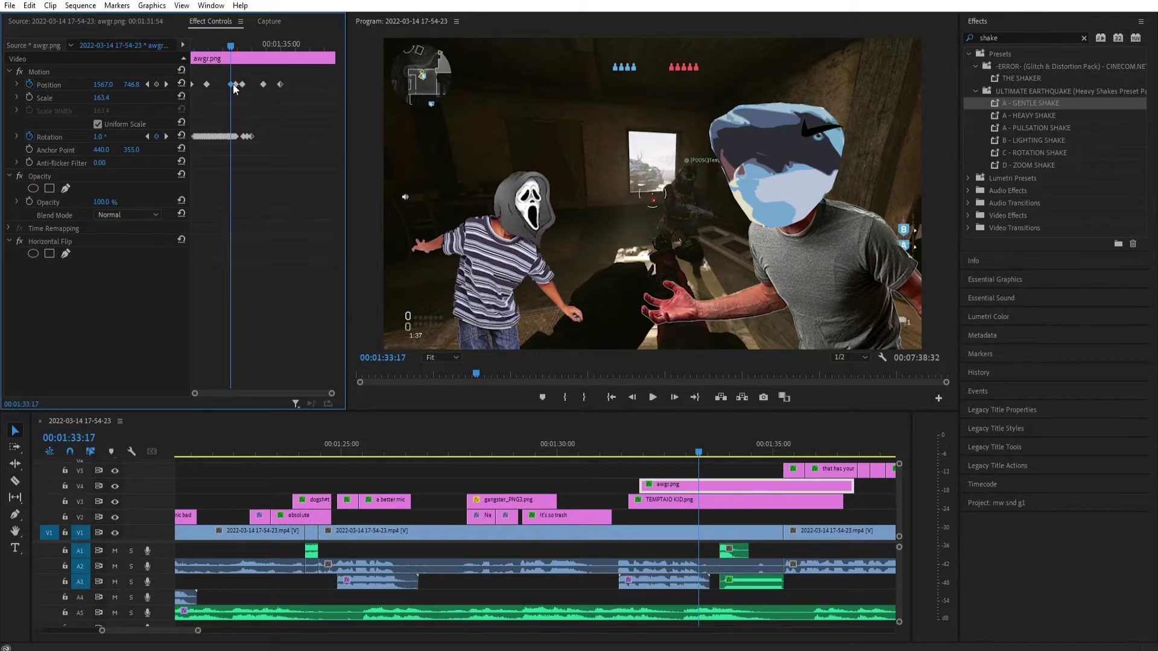
# Try removing awgr.png's holding Position keyframe at 00:01:33:17, play back the motion without it, and restore it.
pyautogui.press('Delete')
pyautogui.moveTo(218, 44); pyautogui.dragTo(223, 47)
pyautogui.press('space')
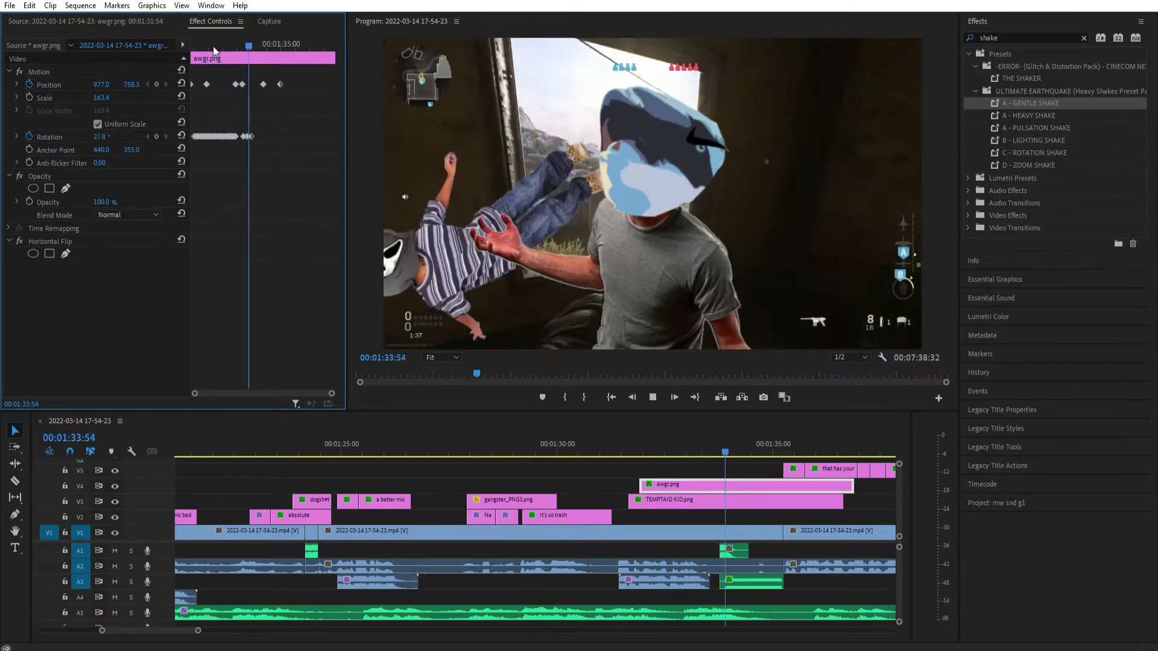
pyautogui.press('space')
pyautogui.click(229, 46)
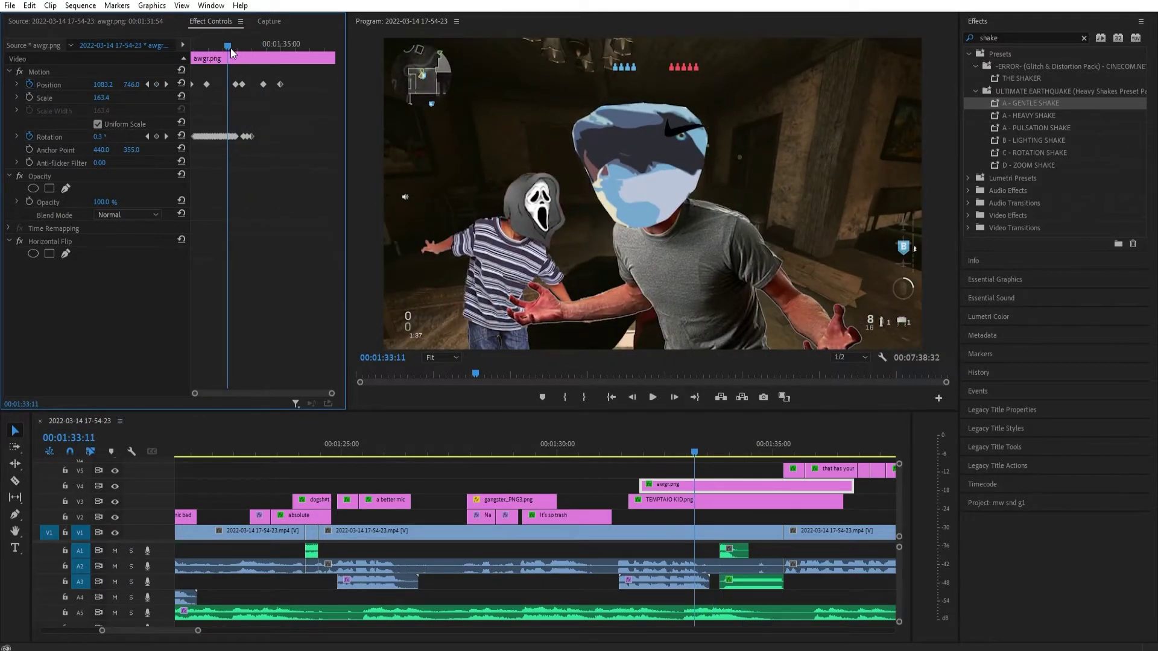
pyautogui.moveTo(230, 47)
pyautogui.mouseDown()
pyautogui.moveTo(208, 48)
pyautogui.moveTo(232, 42)
pyautogui.mouseUp()
pyautogui.press('space')
pyautogui.press('space')
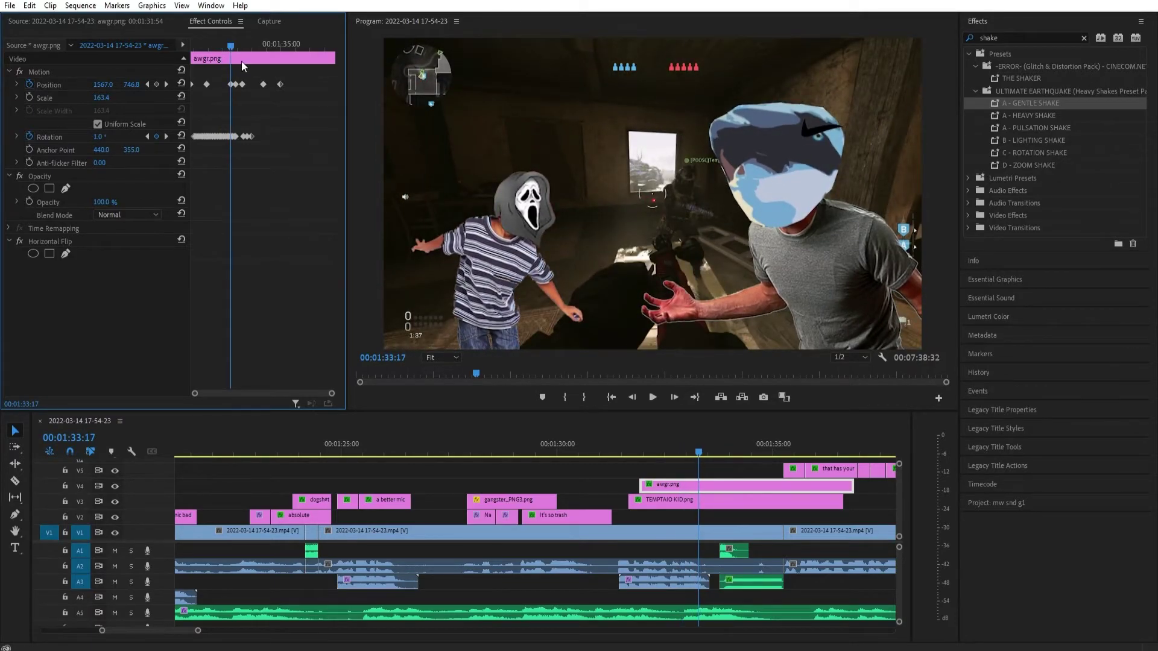
# Play awgr.png's sideways move from before the 00:01:33:17 holding keyframe and examine its Position keyframe at 00:01:34:24.
pyautogui.moveTo(233, 42)
pyautogui.mouseDown()
pyautogui.moveTo(258, 41)
pyautogui.moveTo(223, 46)
pyautogui.mouseUp()
pyautogui.press('space')
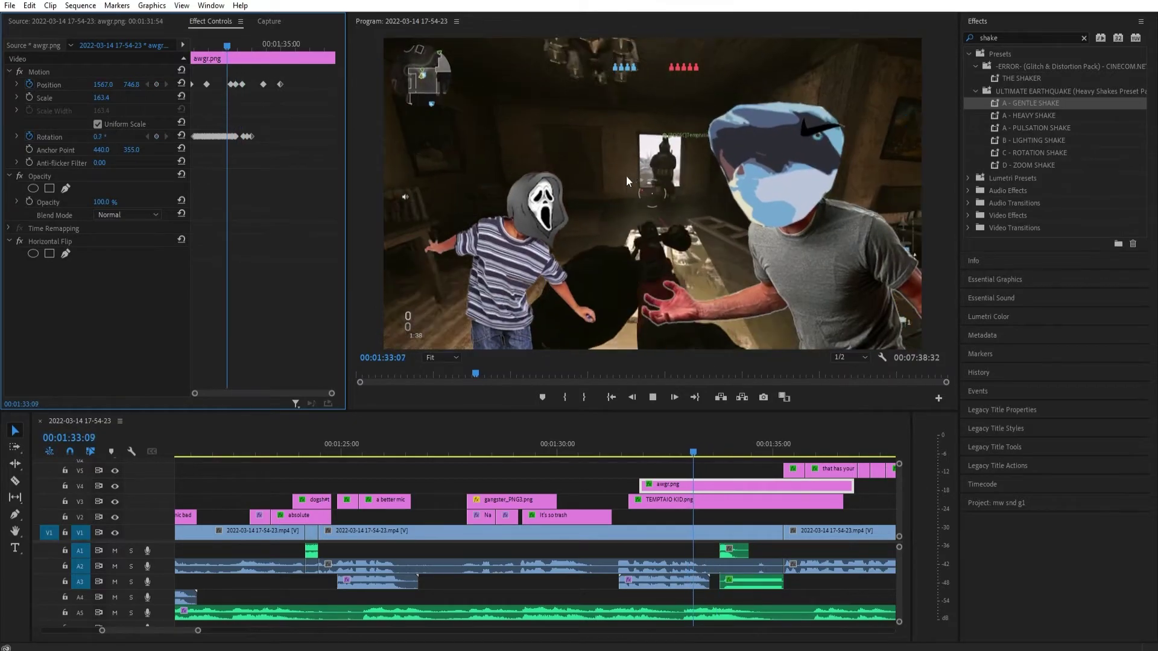
pyautogui.press('space')
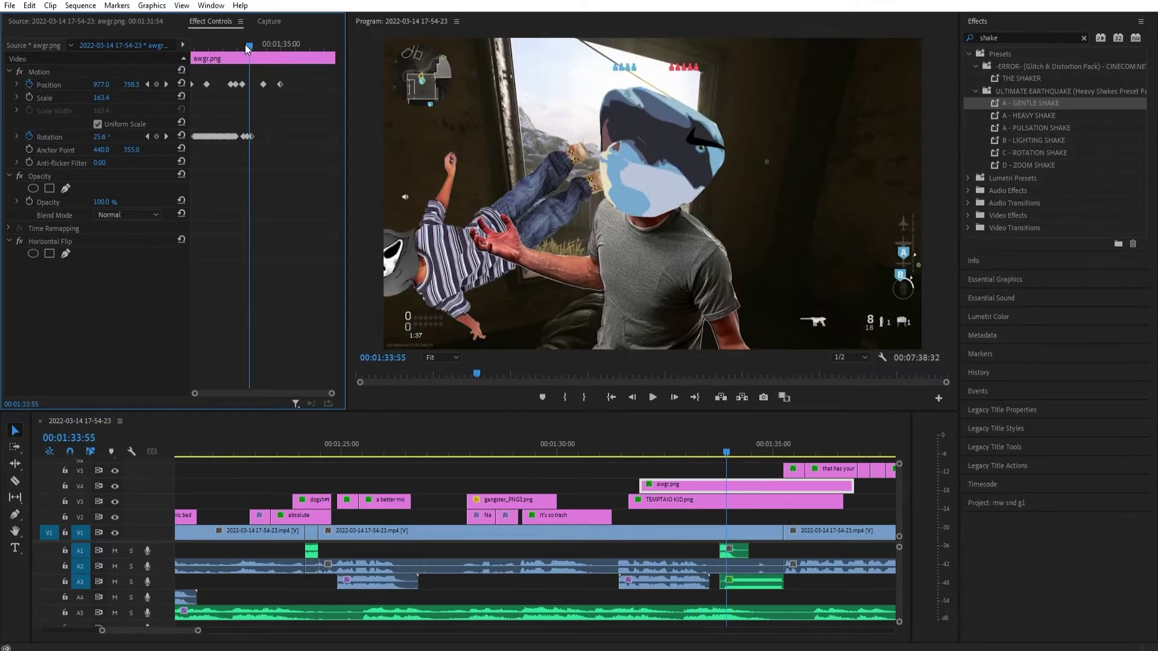
pyautogui.moveTo(244, 46)
pyautogui.mouseDown()
pyautogui.moveTo(272, 42)
pyautogui.moveTo(263, 44)
pyautogui.mouseUp()
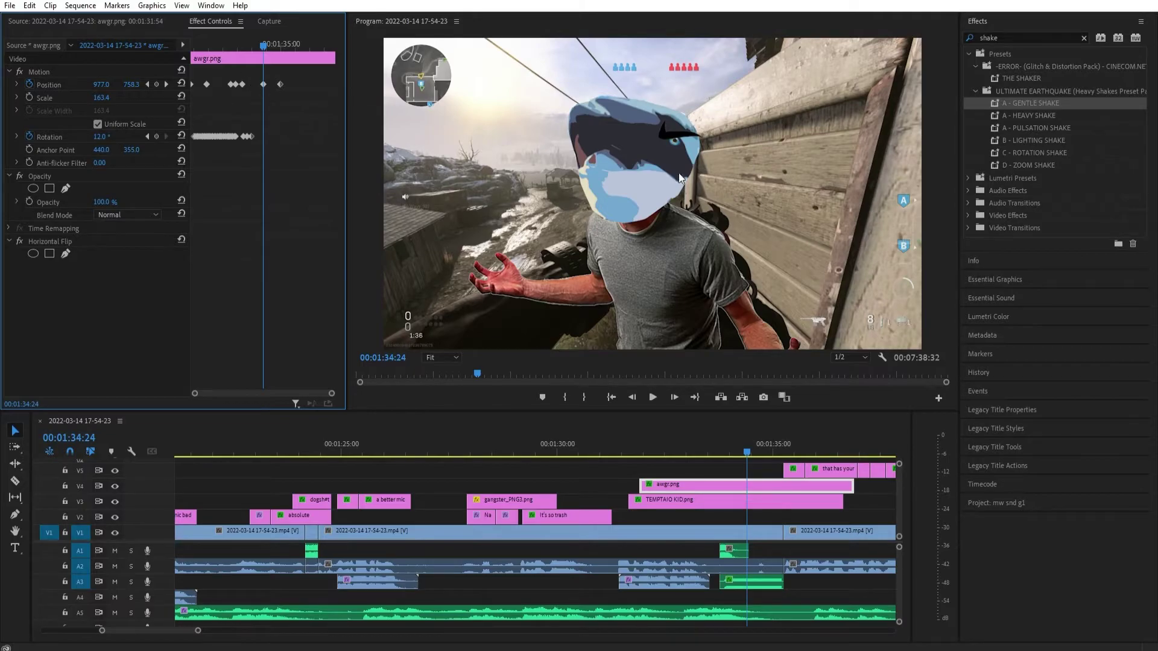
# Play back awgr.png's rotation shake and examine its Rotation keyframes up to 00:01:33:27 at a closer keyframe zoom.
pyautogui.moveTo(262, 45); pyautogui.dragTo(186, 85)
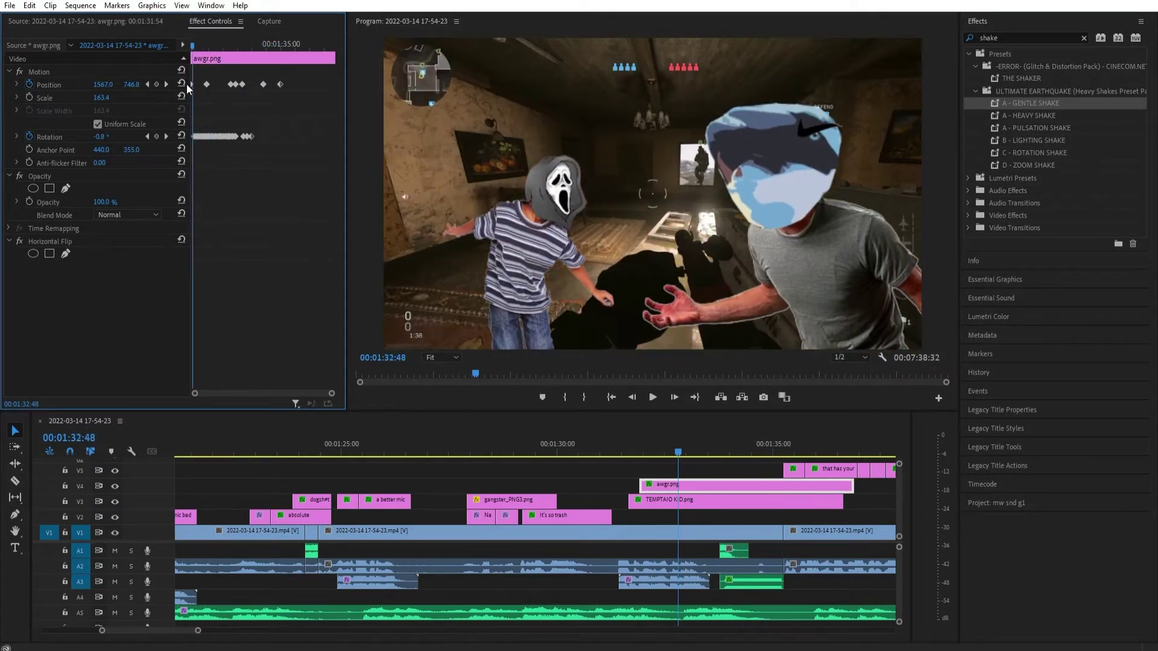
pyautogui.press('space')
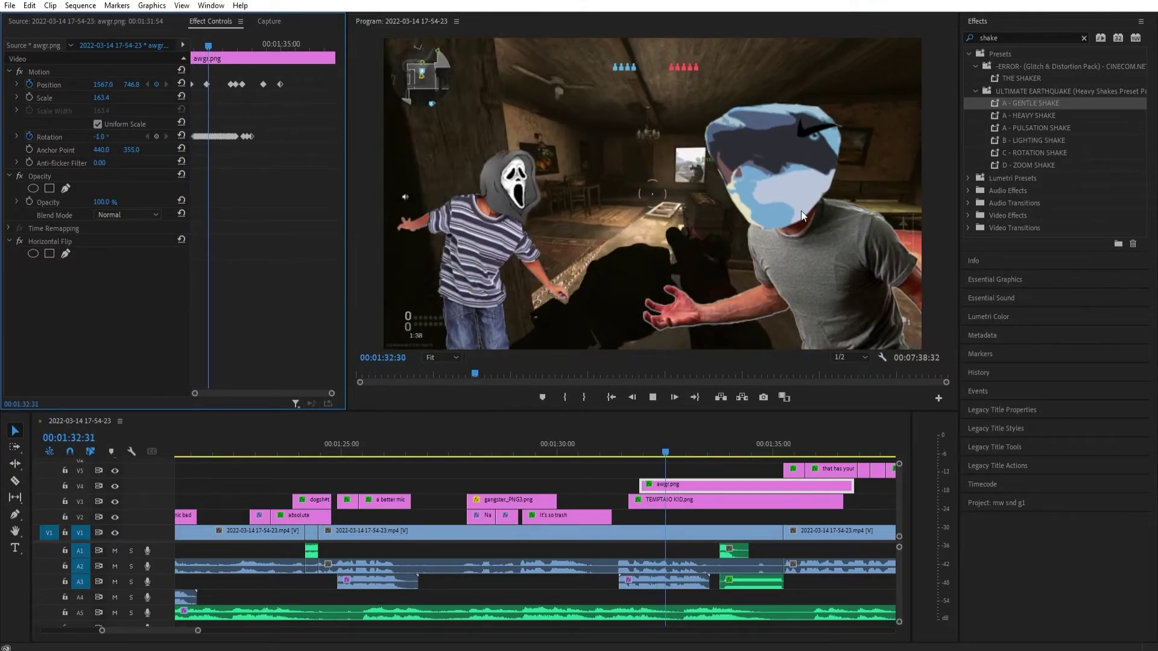
pyautogui.press('space')
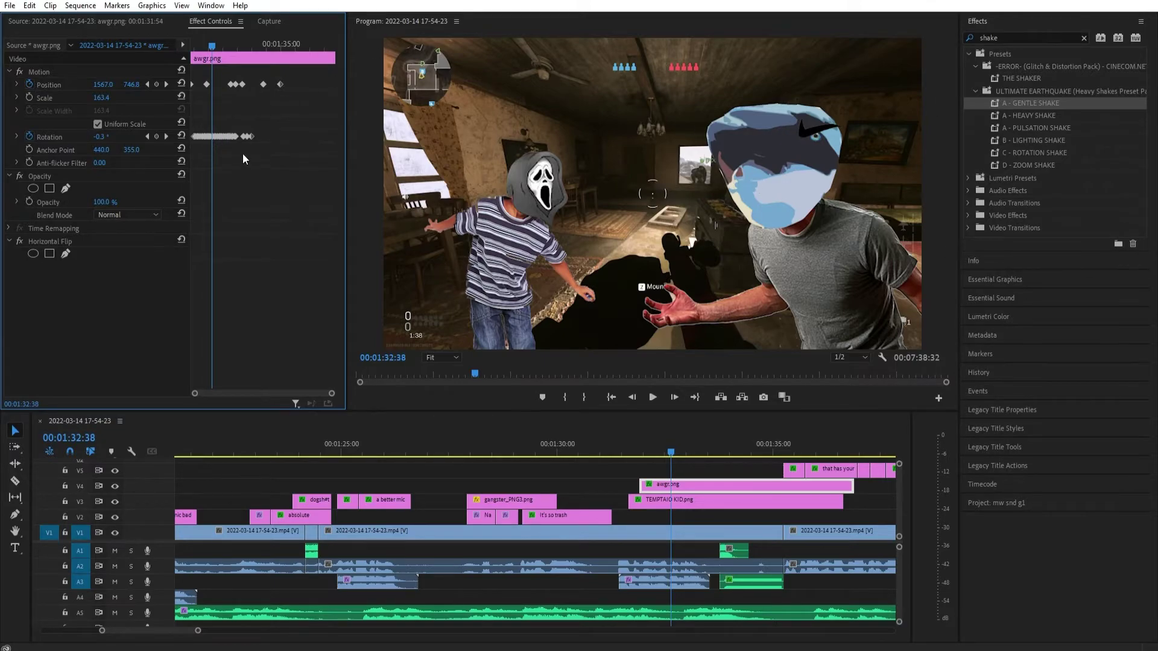
pyautogui.moveTo(214, 50); pyautogui.dragTo(237, 52)
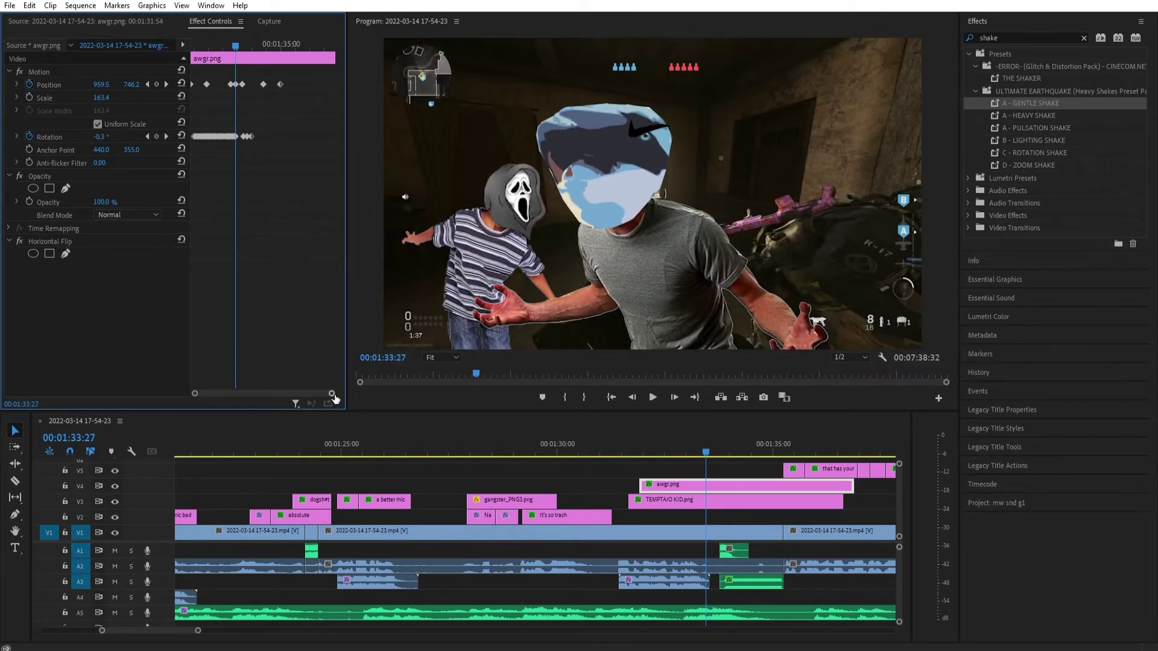
pyautogui.moveTo(333, 394); pyautogui.dragTo(288, 386)
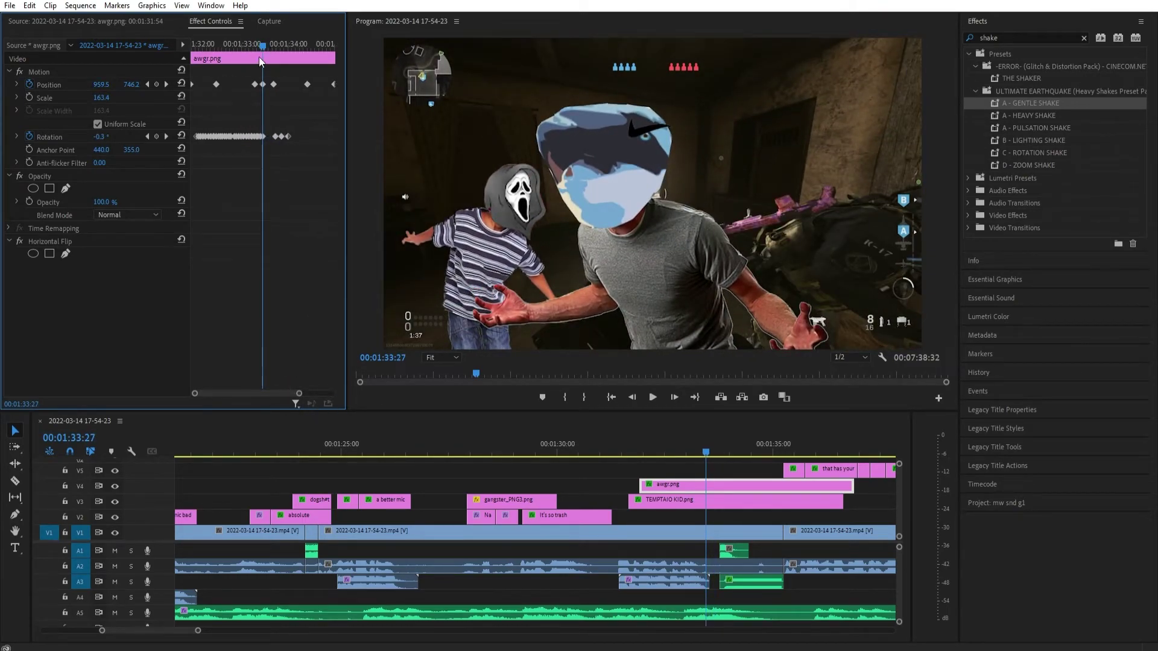
# Play back the full awgr.png animation from the clip's start, stopping at 00:01:34:43.
pyautogui.moveTo(259, 40); pyautogui.dragTo(164, 85)
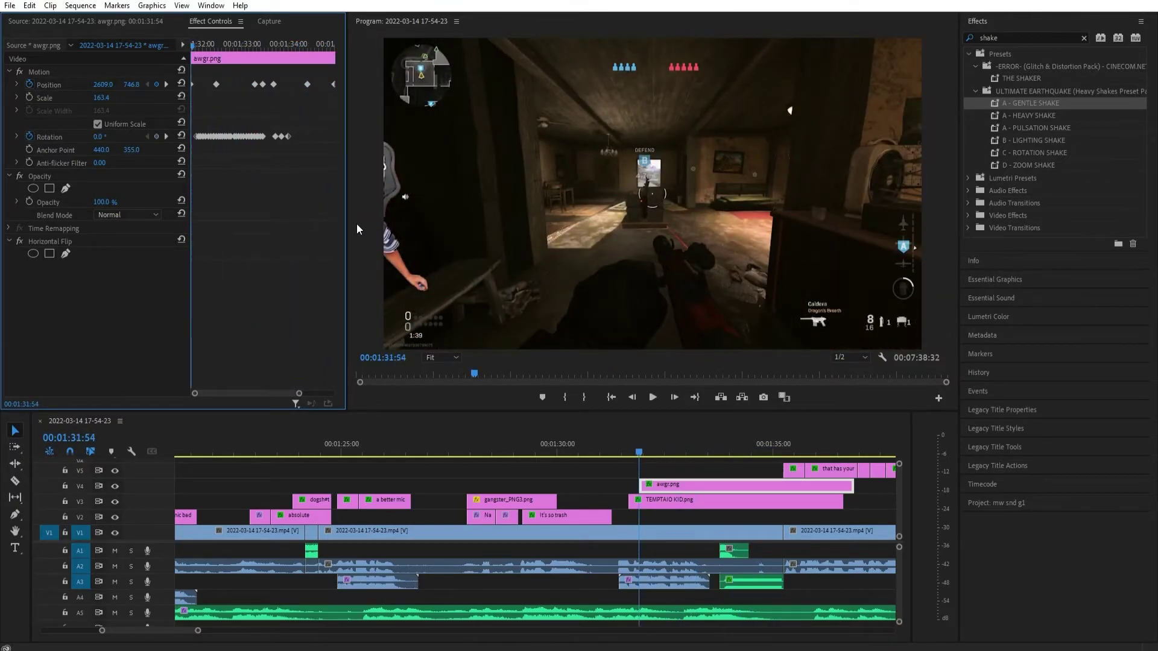
pyautogui.press('space')
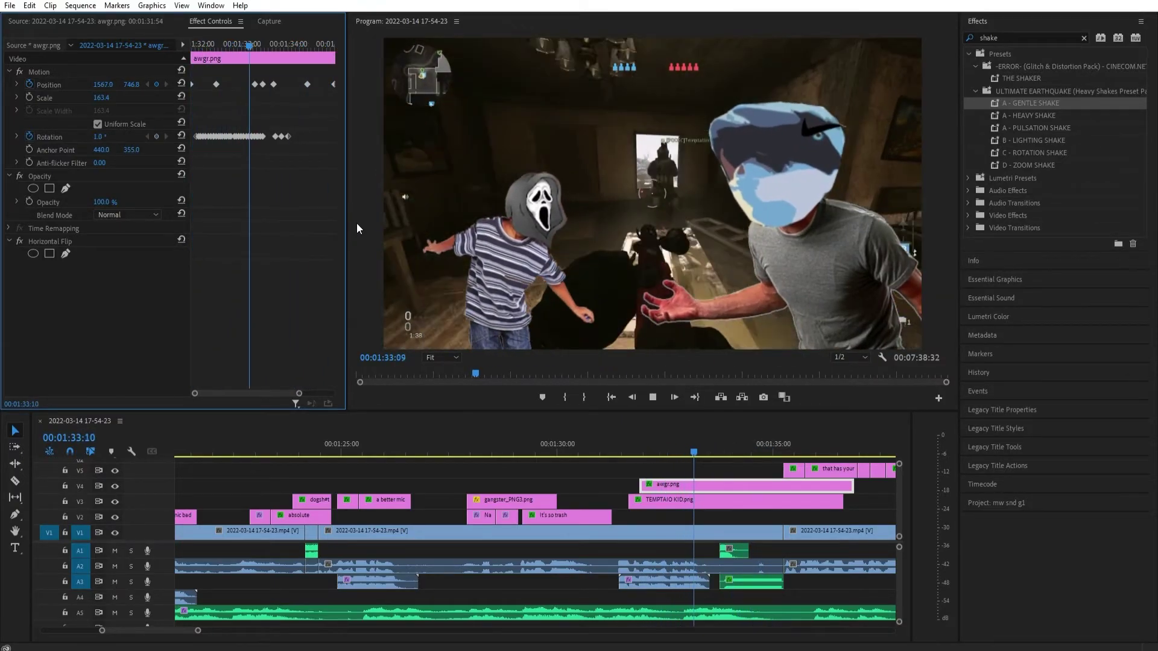
pyautogui.press('space')
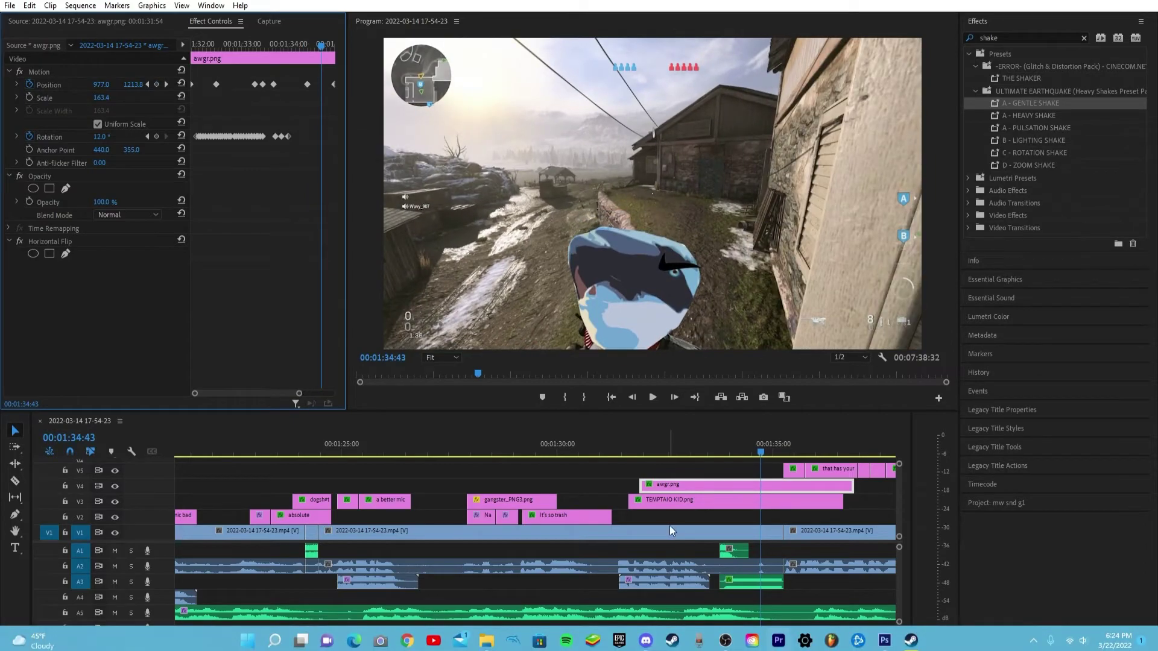
# Show the motion settings of the TEMPTAIO KID.png clip and play its animation from the clip's start to 00:01:33:38.
pyautogui.doubleClick(680, 505)
pyautogui.click(245, 21)
pyautogui.moveTo(234, 43); pyautogui.dragTo(153, 42)
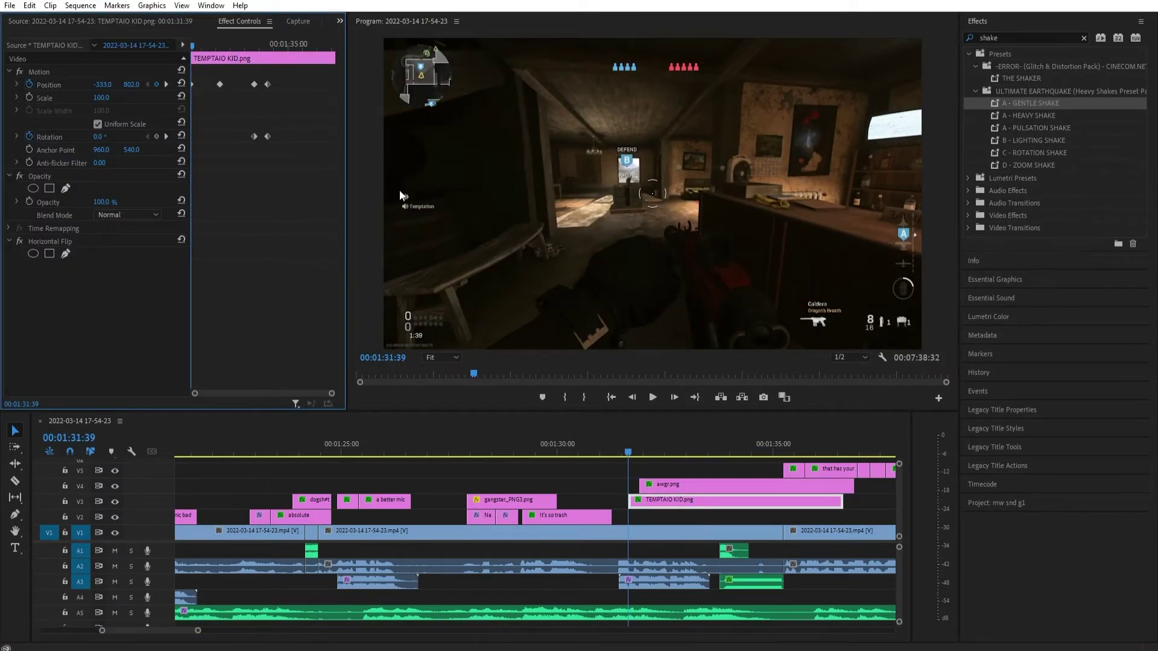
pyautogui.press('space')
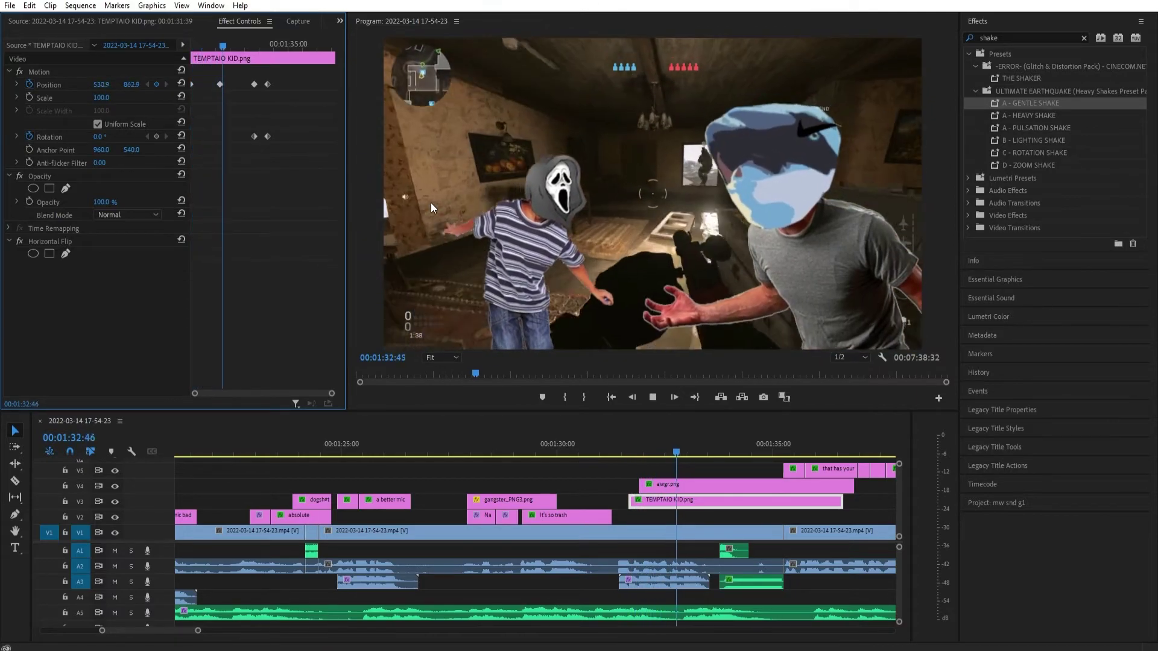
pyautogui.press('space')
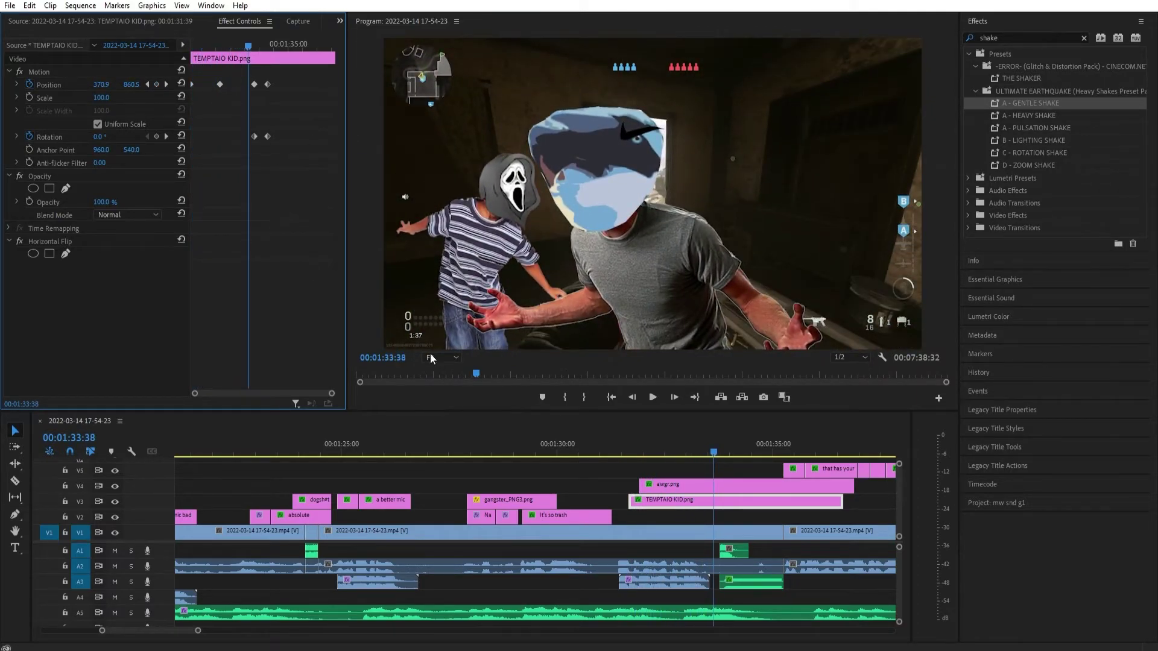
# Examine TEMPTAIO KID.png's movement around its second Position keyframe, between 00:01:32:36 and 00:01:33:07.
pyautogui.moveTo(244, 37); pyautogui.dragTo(219, 45)
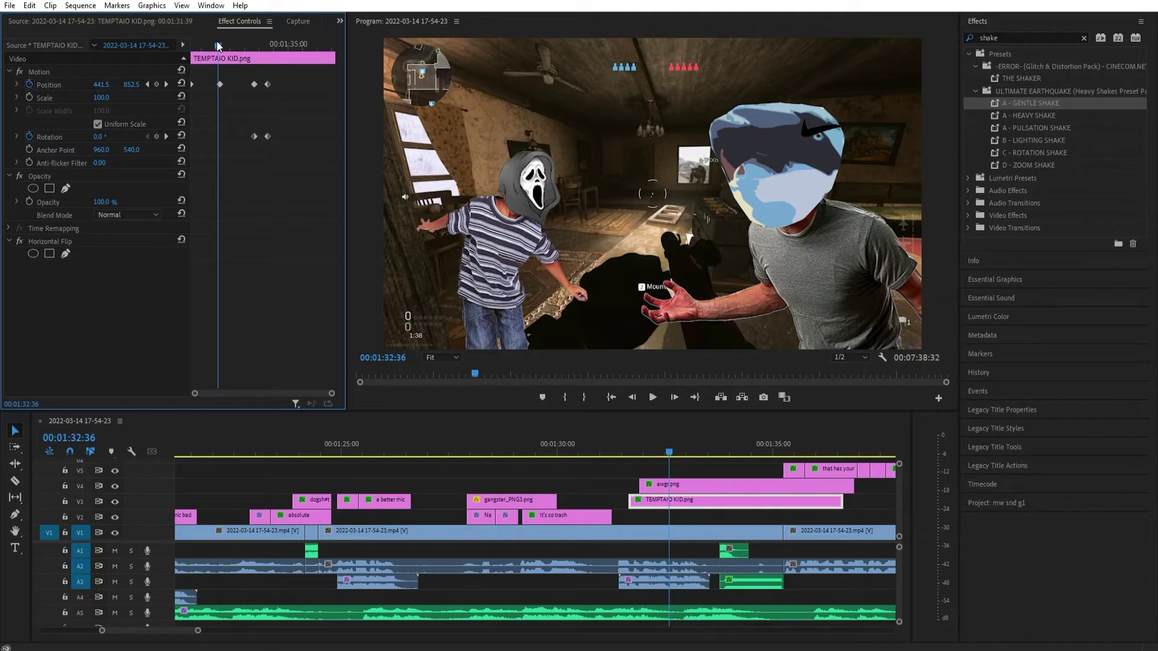
pyautogui.moveTo(219, 46); pyautogui.dragTo(233, 45)
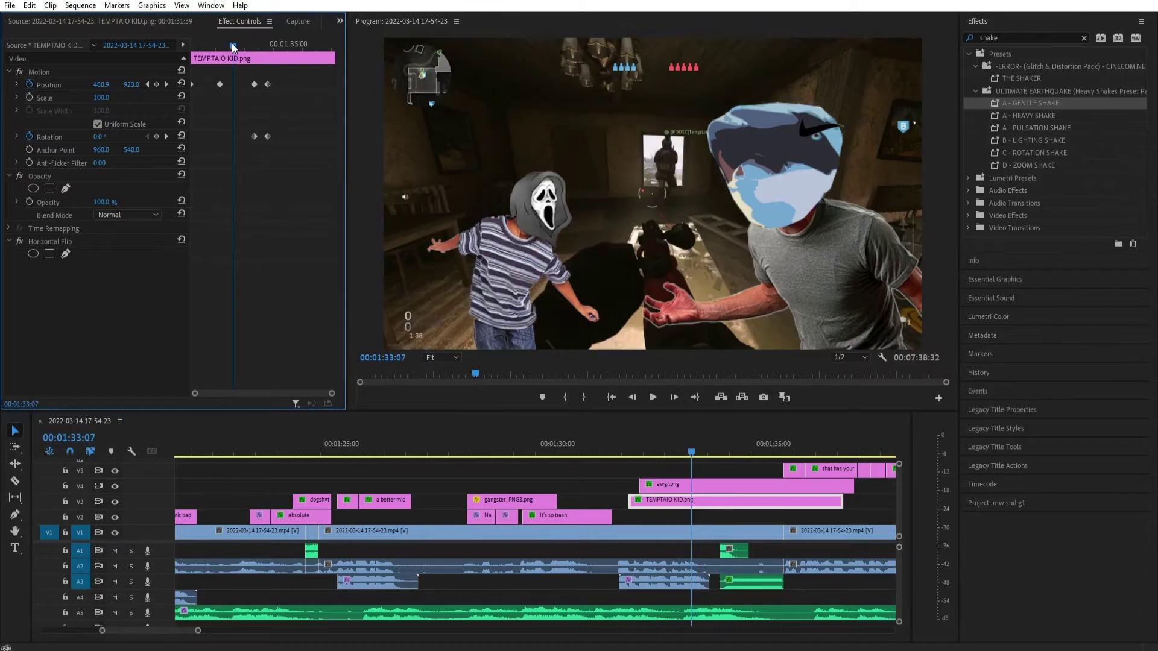
pyautogui.click(220, 46)
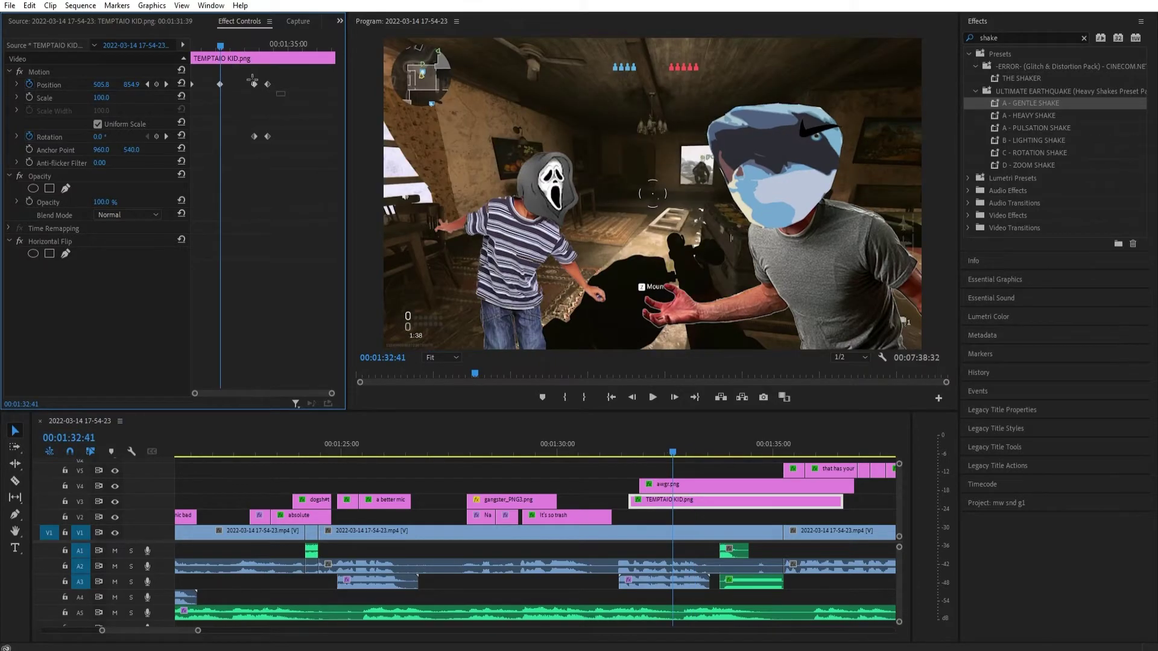
# Try replacing TEMPTAIO KID.png's last two Position keyframes with a holding keyframe at 00:01:33:22, and undo the changes.
pyautogui.moveTo(279, 89); pyautogui.dragTo(240, 45)
pyautogui.press('Delete')
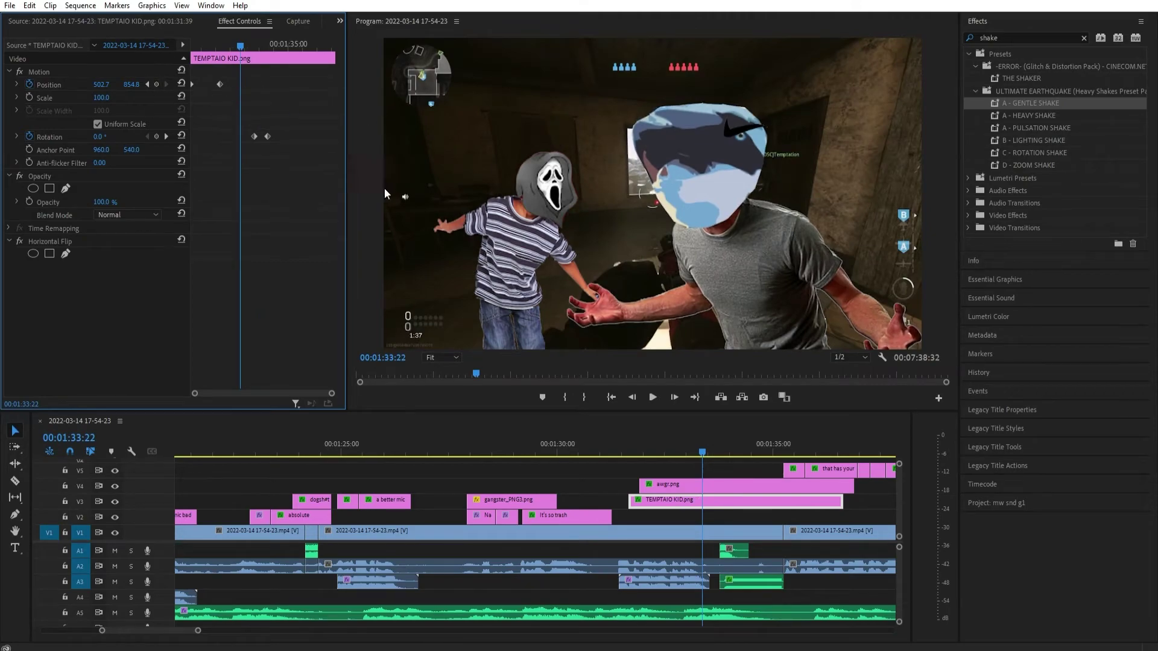
pyautogui.click(157, 84)
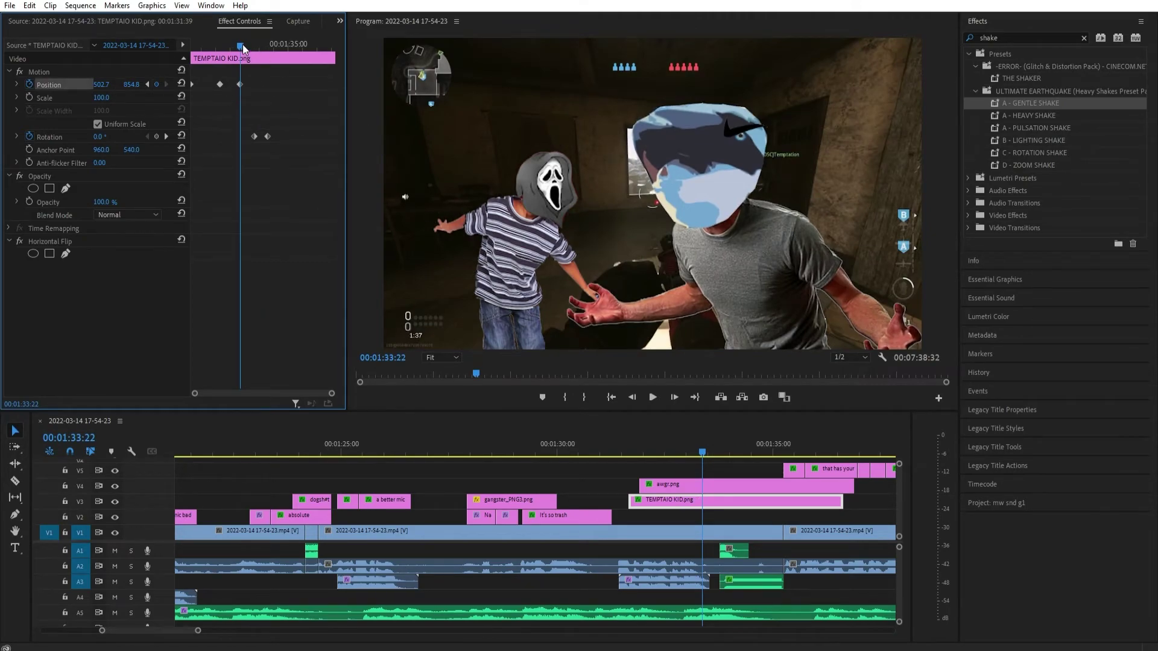
pyautogui.moveTo(243, 46); pyautogui.dragTo(143, 42)
pyautogui.hotkey('ctrl', 'z')
pyautogui.hotkey('ctrl', 'z')
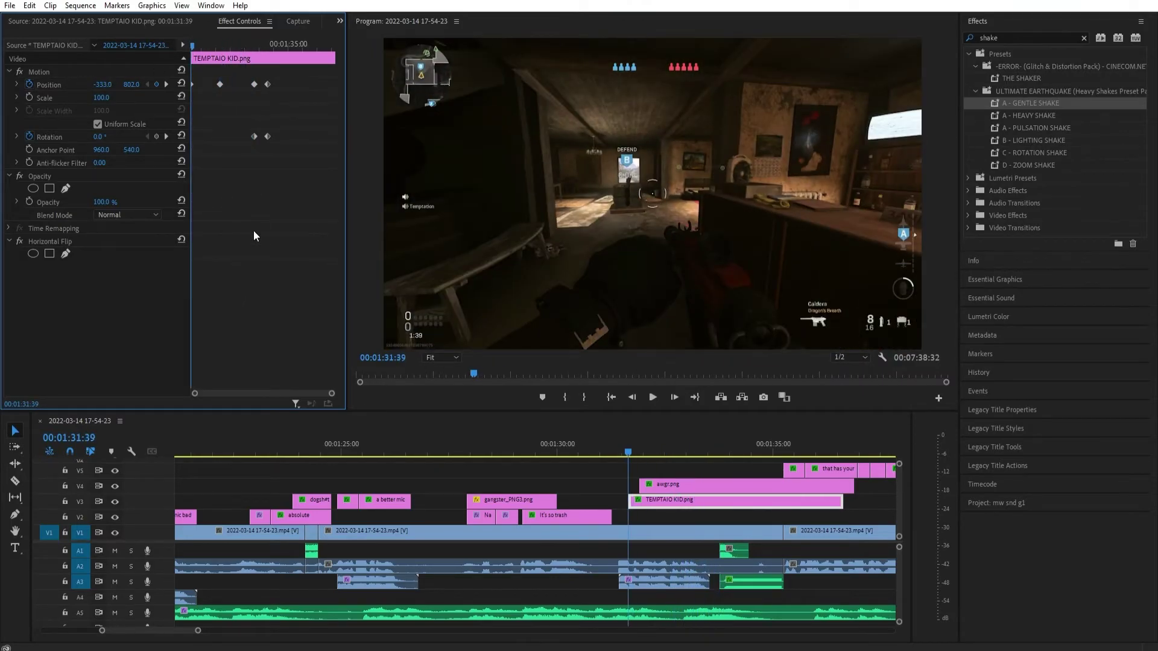
# Play TEMPTAIO KID.png's animation from the clip's start and stop after its main Position keyframes.
pyautogui.press('space')
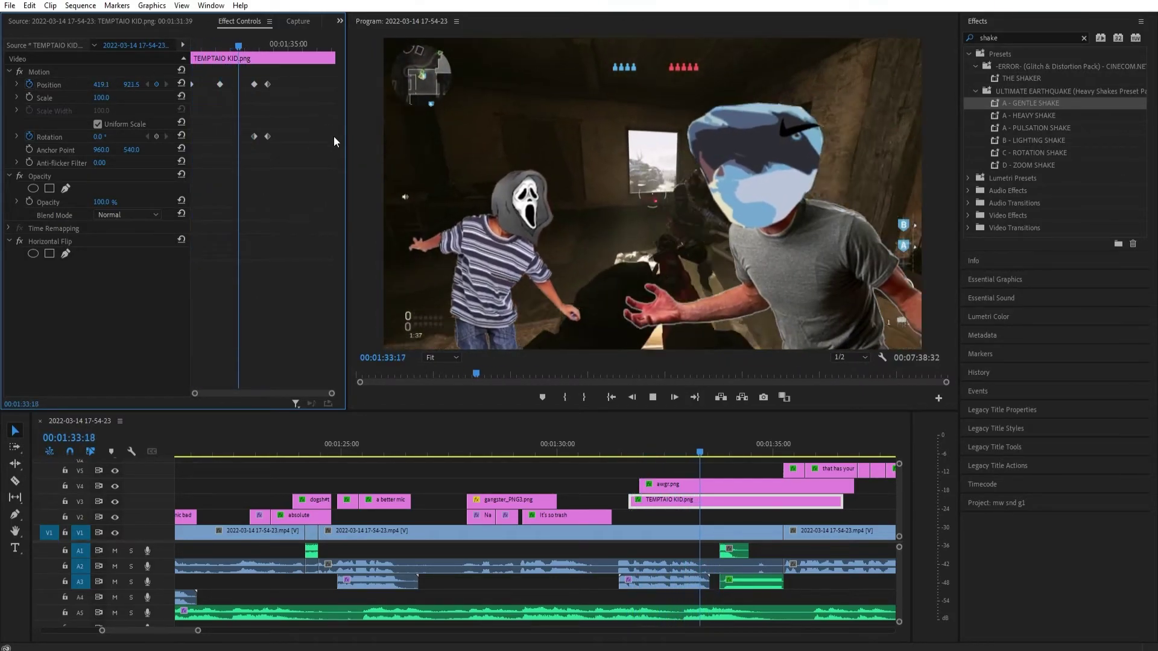
pyautogui.press('space')
pyautogui.moveTo(261, 44)
pyautogui.mouseDown()
pyautogui.moveTo(255, 35)
pyautogui.moveTo(258, 49)
pyautogui.mouseUp()
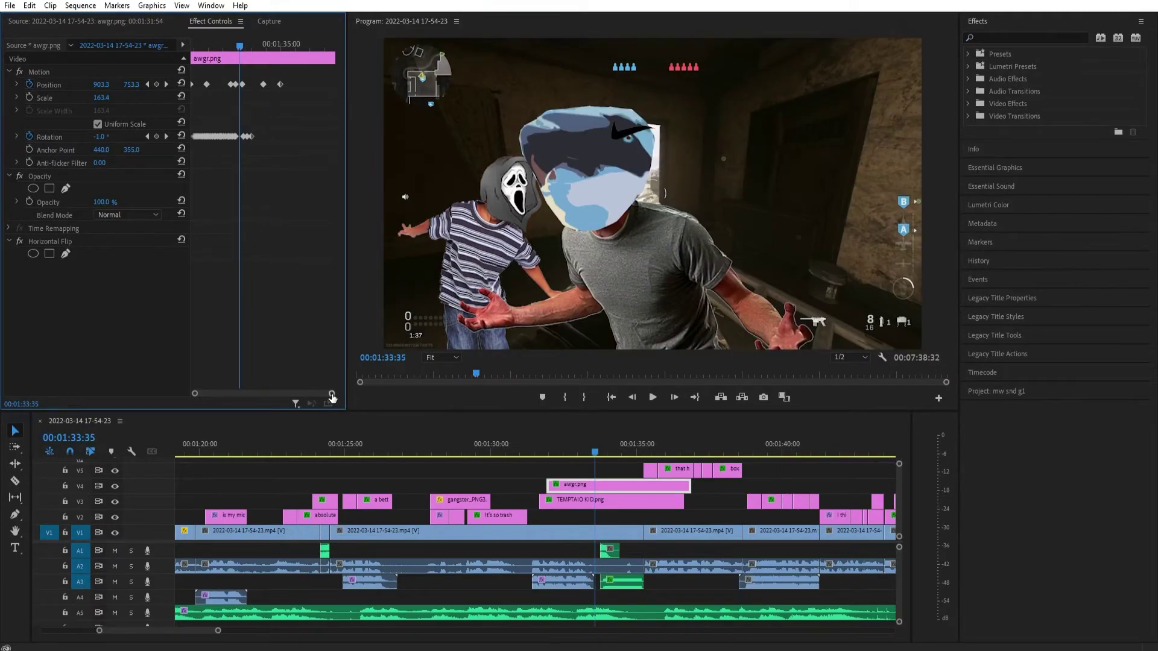
# Examine awgr.png's Position and Rotation movement from 00:01:33:35 to the clip's end, with its motion outline shown in the preview.
pyautogui.moveTo(331, 395); pyautogui.dragTo(304, 394)
pyautogui.moveTo(259, 45)
pyautogui.mouseDown()
pyautogui.moveTo(193, 35)
pyautogui.moveTo(265, 35)
pyautogui.mouseUp()
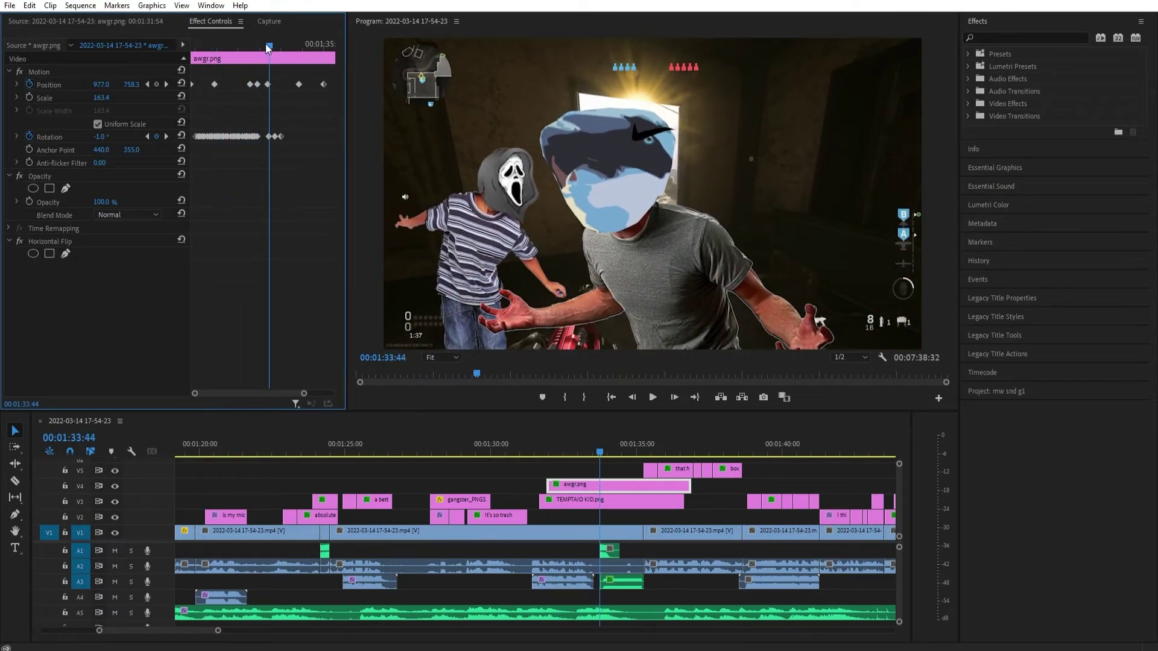
pyautogui.click(472, 176)
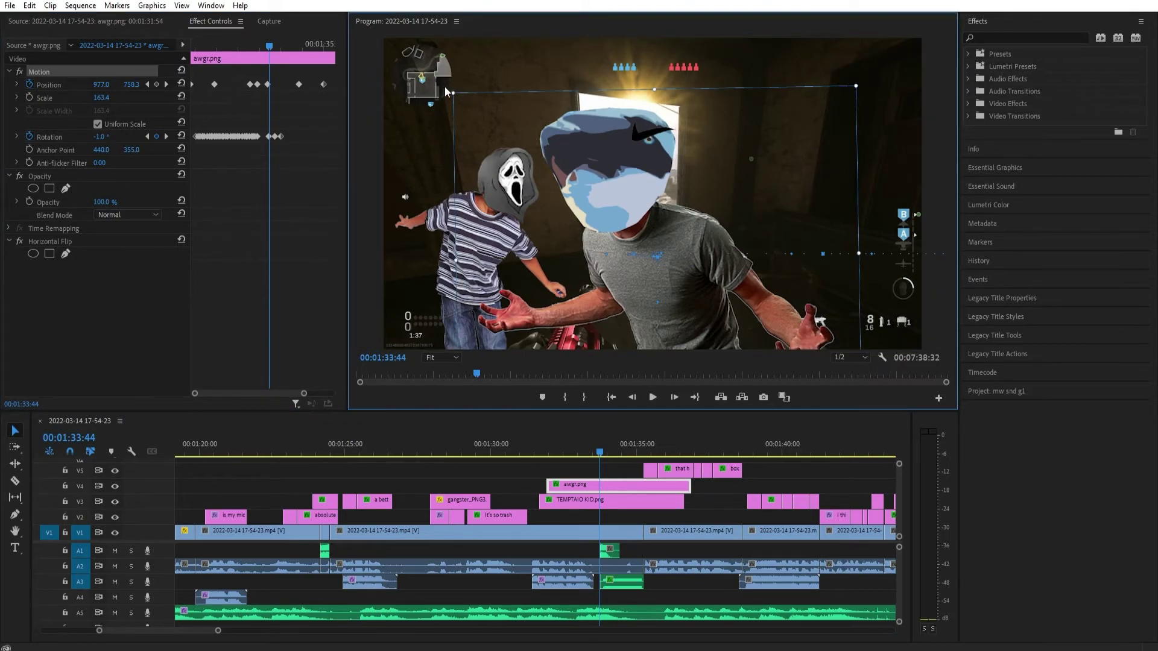
pyautogui.moveTo(264, 37); pyautogui.dragTo(339, 55)
pyautogui.click(808, 484)
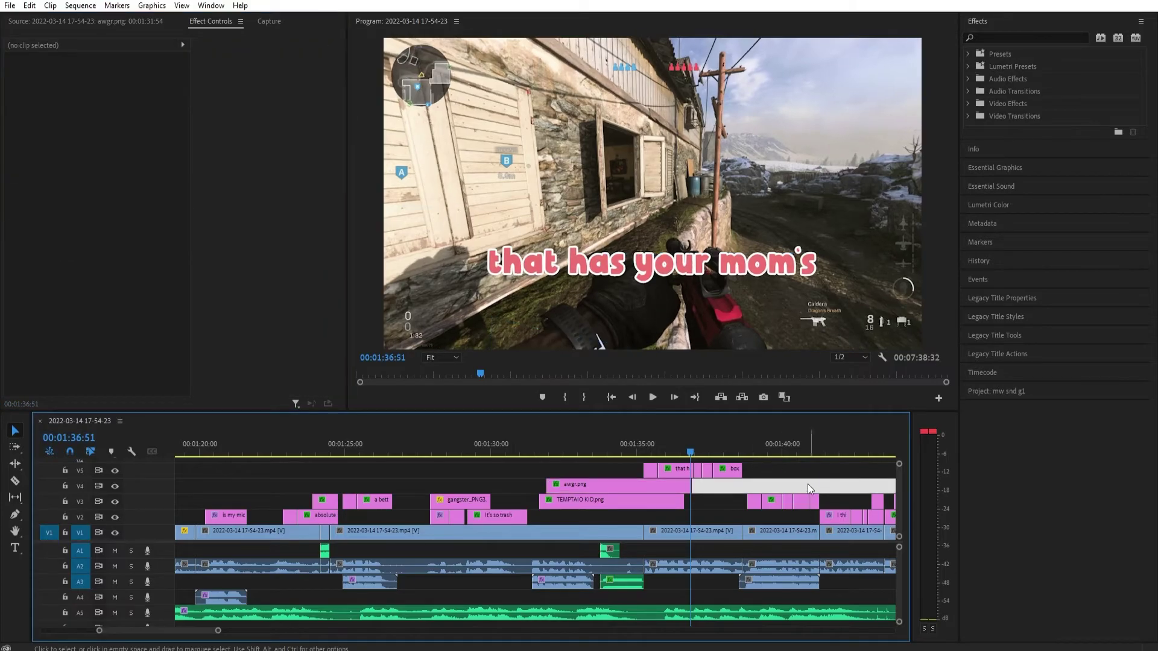
# Move the playhead back to 00:01:33:14 and leave no clip or gap selected.
pyautogui.moveTo(692, 450); pyautogui.dragTo(634, 457)
pyautogui.click(613, 518)
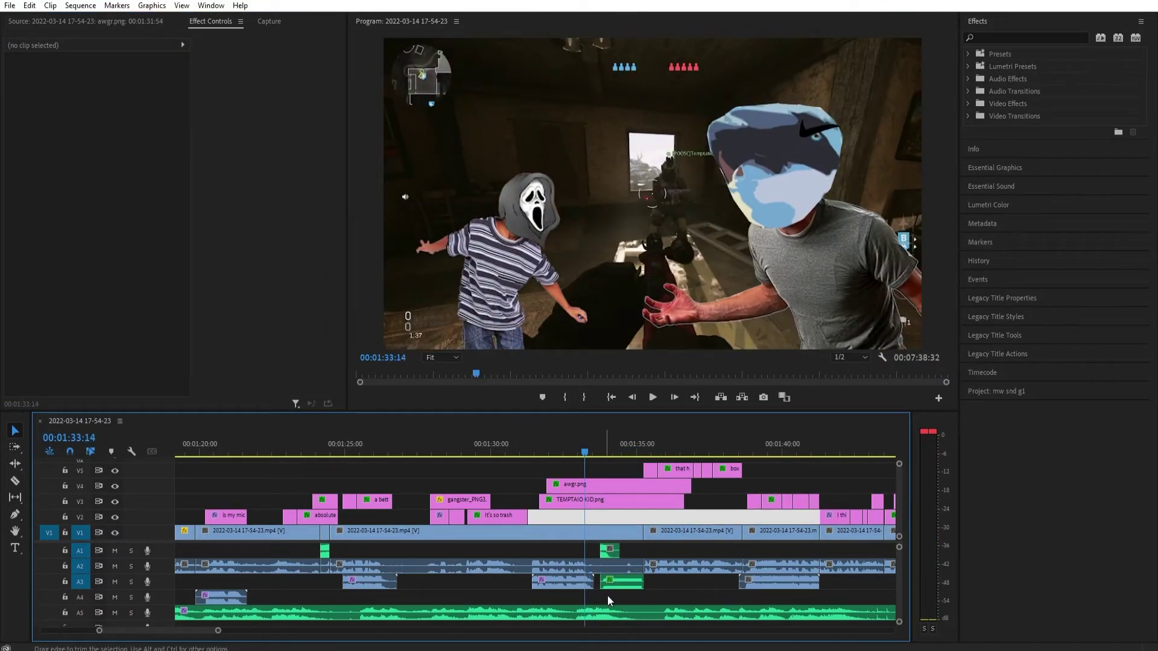
pyautogui.click(633, 601)
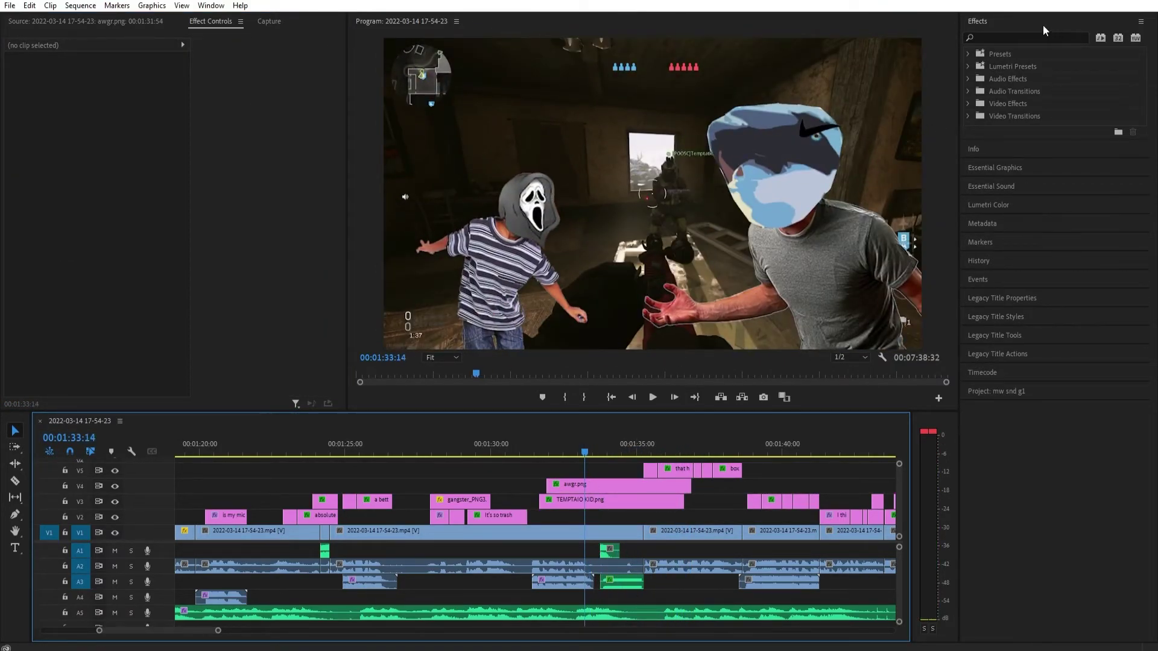
# Collapse the effects list and browse the project's media for music and sound files, selecting the Wii Music track.
pyautogui.click(1036, 23)
pyautogui.click(1007, 53)
pyautogui.click(1007, 45)
pyautogui.click(1003, 24)
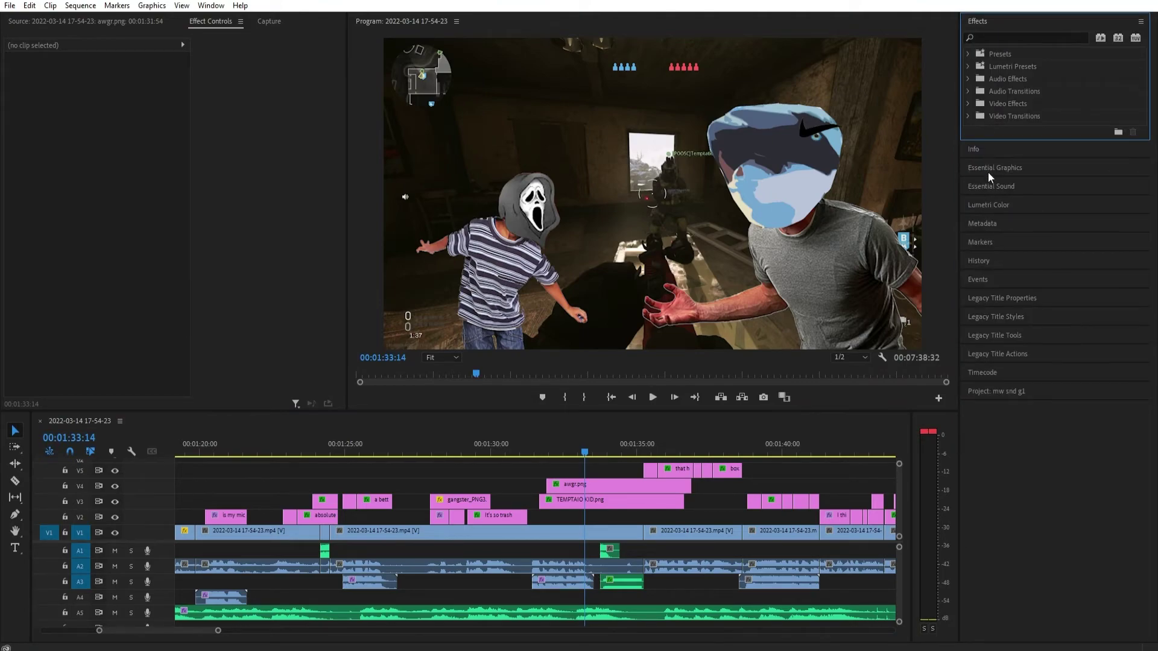
pyautogui.click(995, 21)
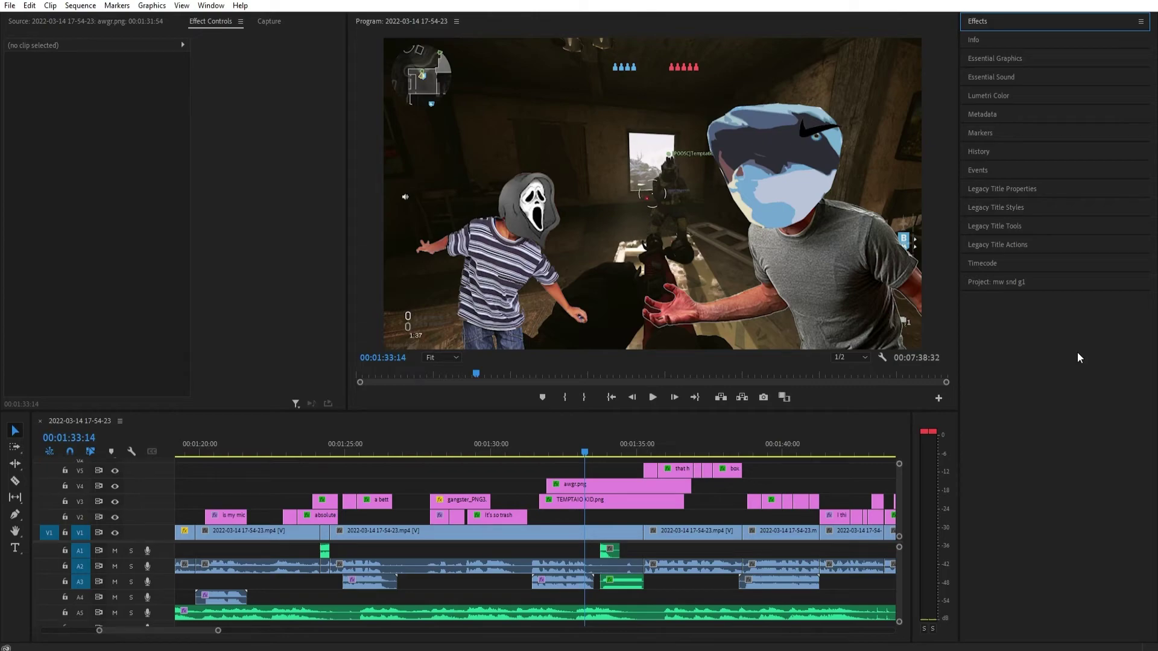
pyautogui.click(1019, 285)
pyautogui.moveTo(1008, 283); pyautogui.dragTo(1008, 28)
pyautogui.click(1009, 26)
pyautogui.scroll(-4, 1069, 269)
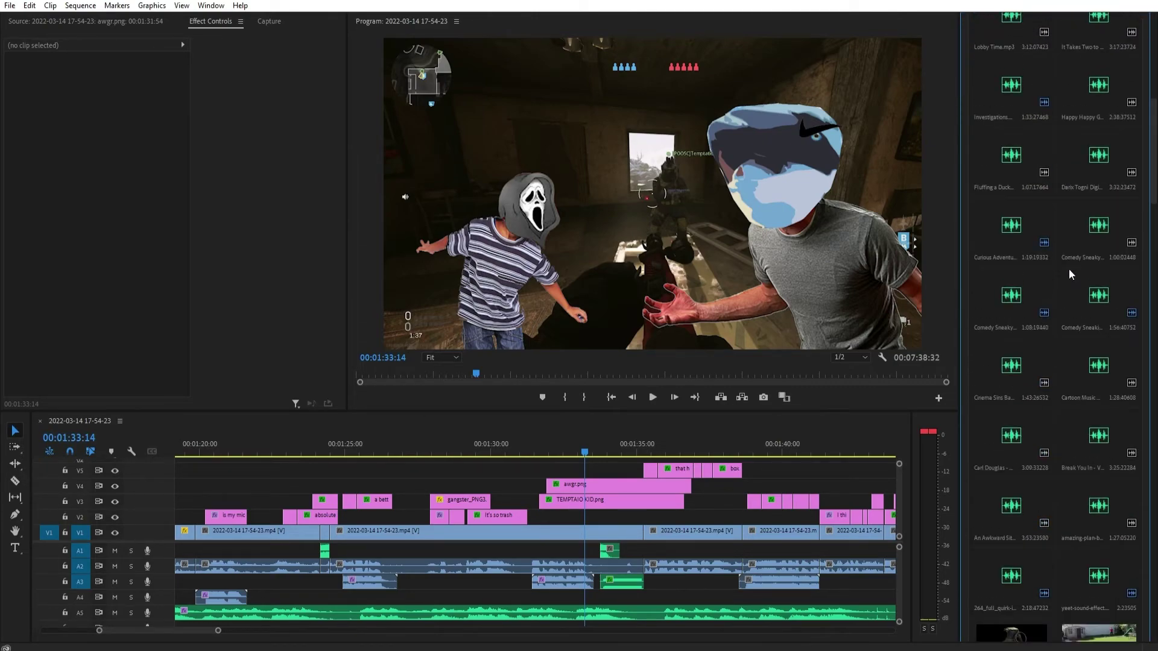
pyautogui.scroll(4, 1130, 389)
pyautogui.click(1013, 253)
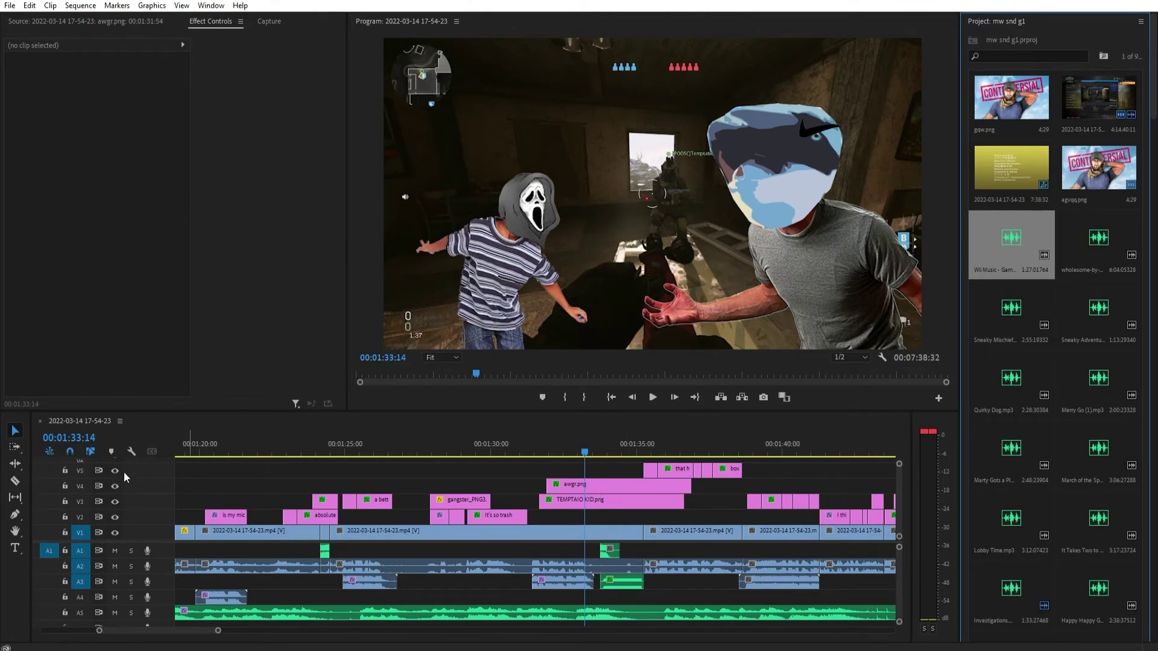
# Toggle timeline snapping, try sliding the gameplay clip on V1 to an earlier time, and undo the move.
pyautogui.click(74, 453)
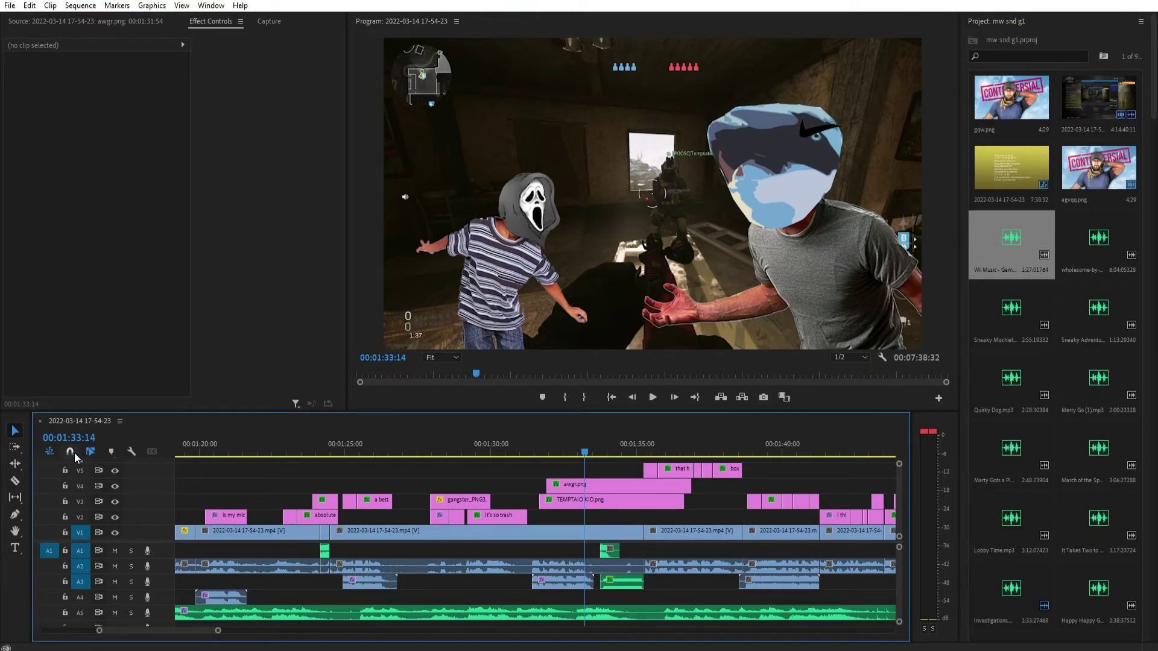
pyautogui.moveTo(677, 530); pyautogui.dragTo(606, 538)
pyautogui.hotkey('ctrl', 'z')
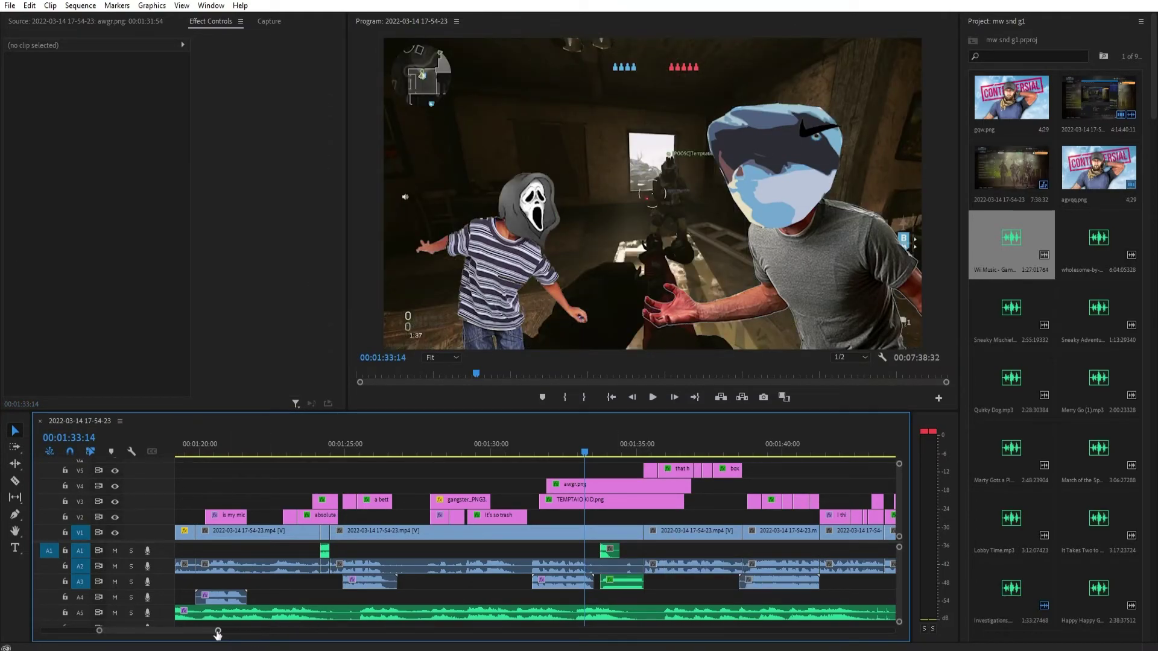
# Move the short sound-effect clip on A1 so it starts at the playhead at 00:01:33:14.
pyautogui.moveTo(218, 632); pyautogui.dragTo(156, 631)
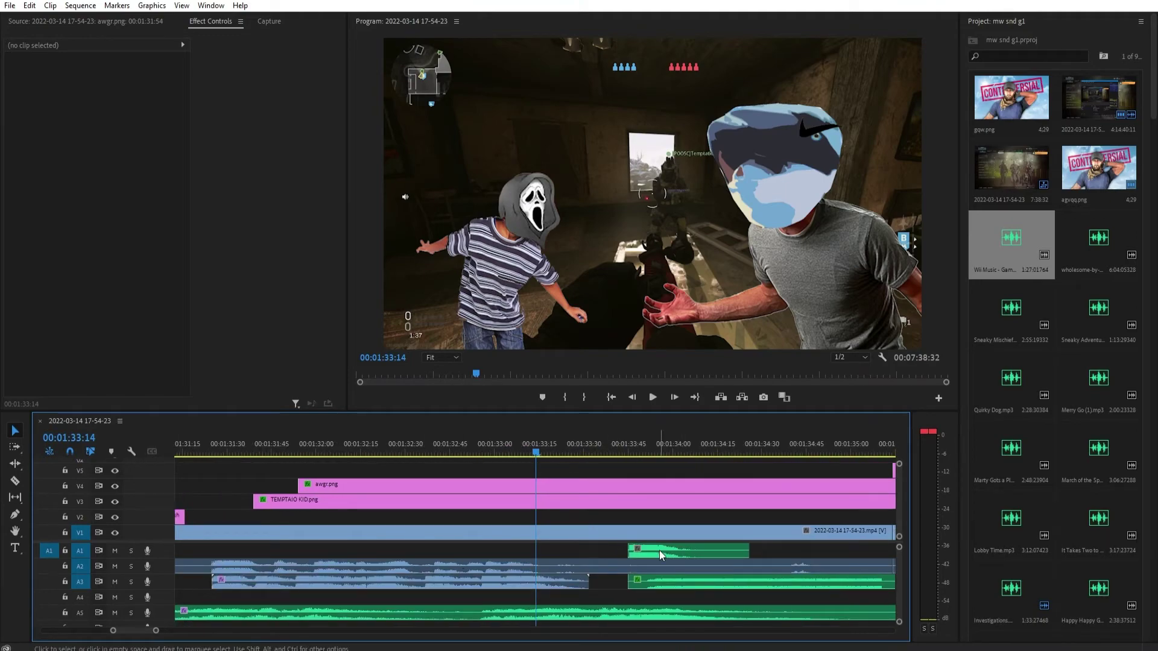
pyautogui.moveTo(660, 555); pyautogui.dragTo(570, 551)
pyautogui.click(253, 521)
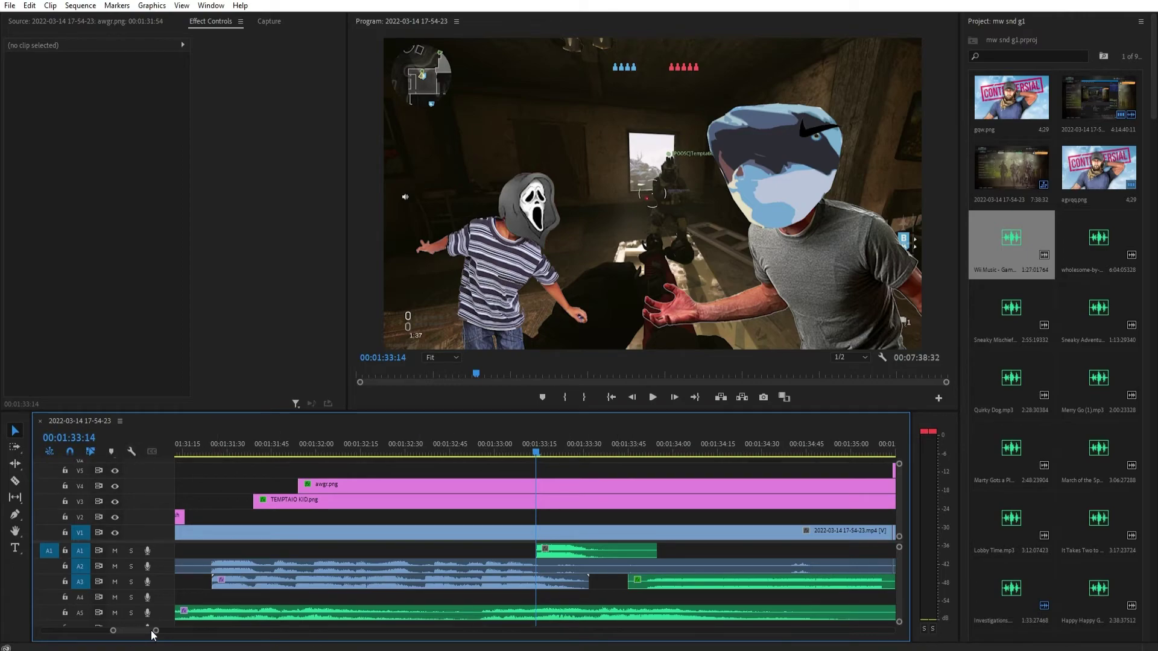
# Play the sequence around 00:01:12:20 and place the playhead at 00:01:13:33 in the Arklov Peak intro clip.
pyautogui.moveTo(157, 631); pyautogui.dragTo(199, 630)
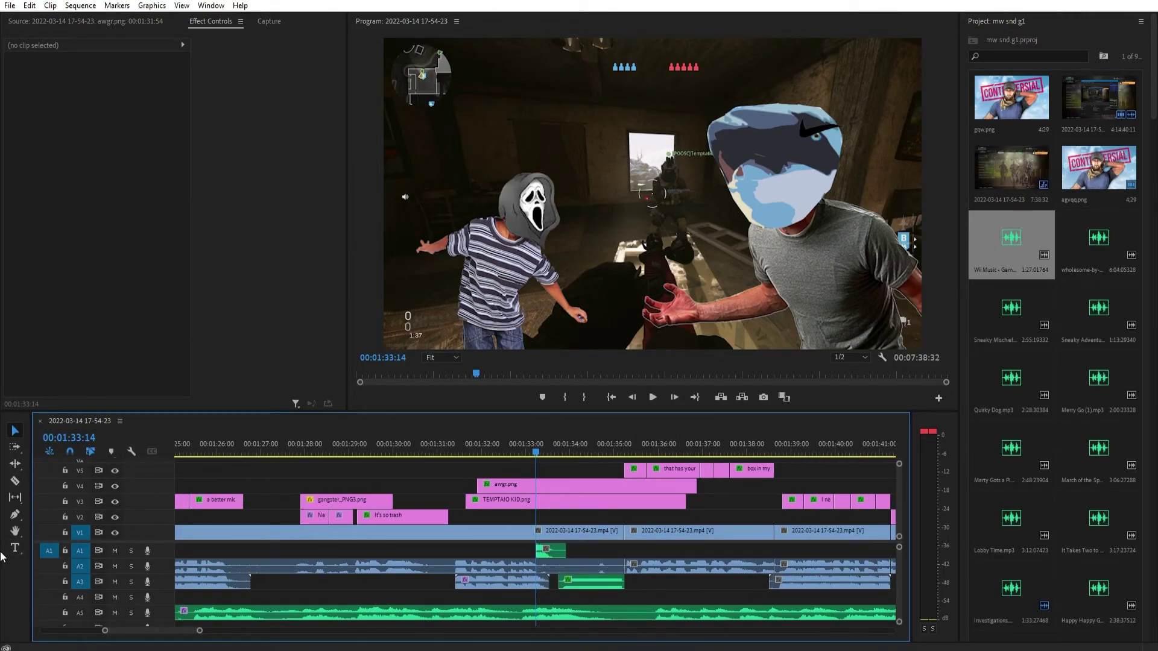
pyautogui.moveTo(199, 631)
pyautogui.mouseDown()
pyautogui.moveTo(260, 630)
pyautogui.moveTo(223, 628)
pyautogui.mouseUp()
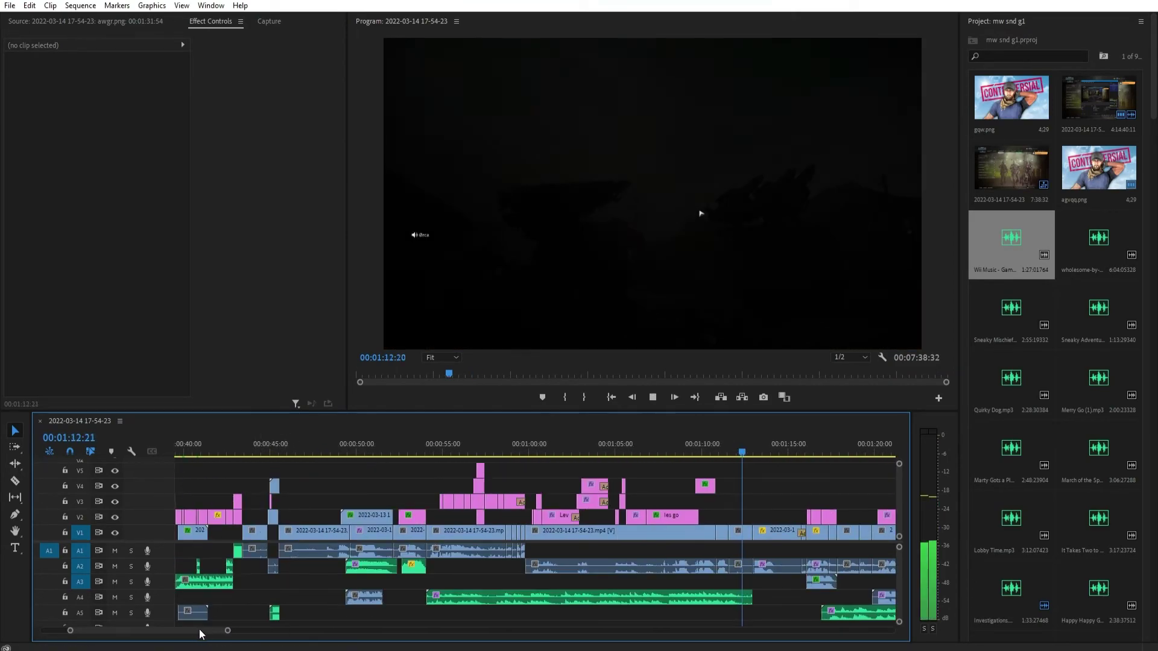
pyautogui.moveTo(194, 630)
pyautogui.mouseDown()
pyautogui.moveTo(231, 630)
pyautogui.moveTo(211, 629)
pyautogui.mouseUp()
pyautogui.press('space')
pyautogui.click(452, 450)
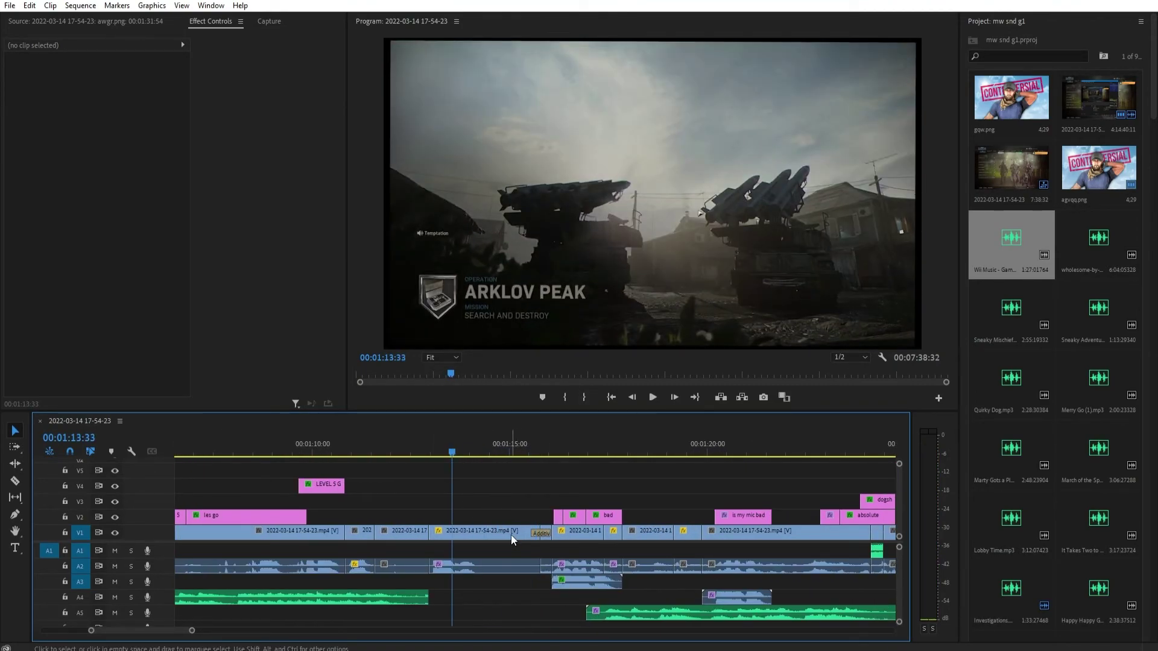
# Open the Arklov Peak intro clip and search the effects for "reverb", selecting Studio Reverb.
pyautogui.doubleClick(511, 534)
pyautogui.hotkey('shift', '7')
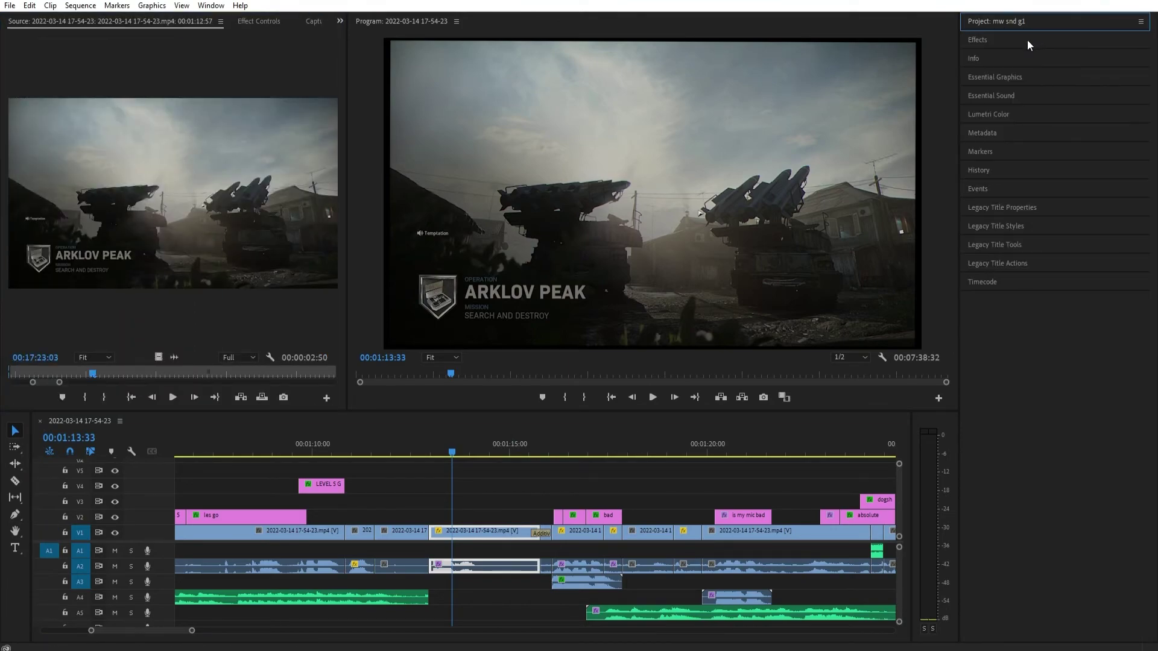
pyautogui.click(1024, 56)
pyautogui.write('reverb')
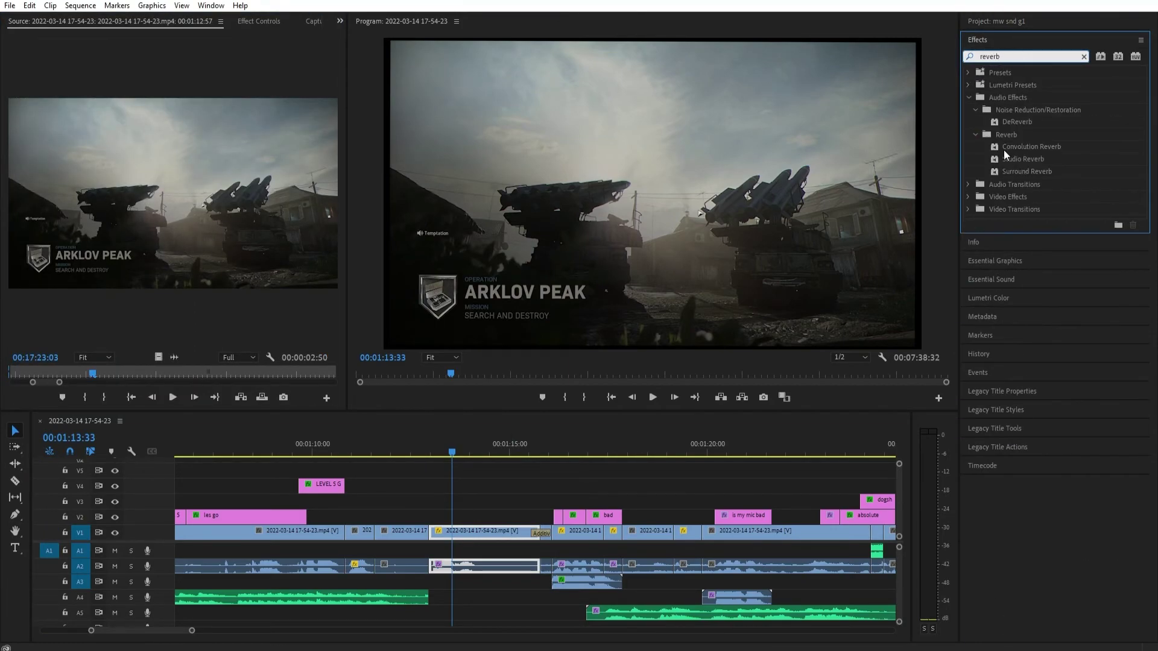
pyautogui.click(1003, 150)
pyautogui.click(1004, 158)
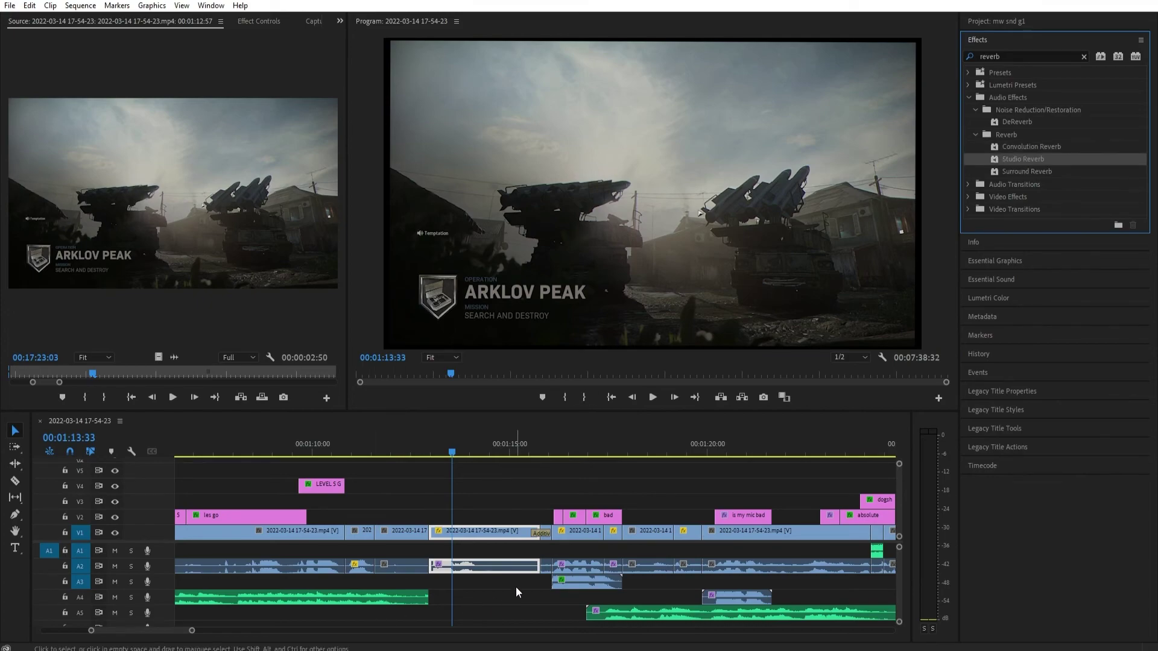
# Open the custom setup of the intro clip's Studio Reverb effect and choose the Vocal Reverb (large) preset.
pyautogui.click(312, 143)
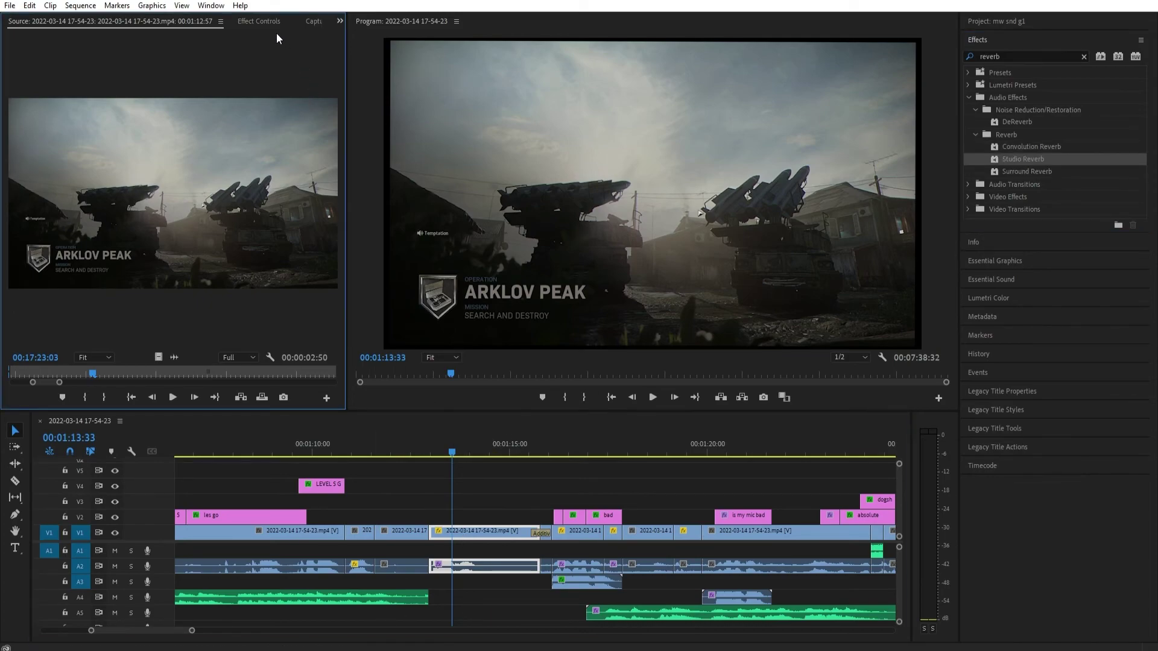
pyautogui.click(258, 22)
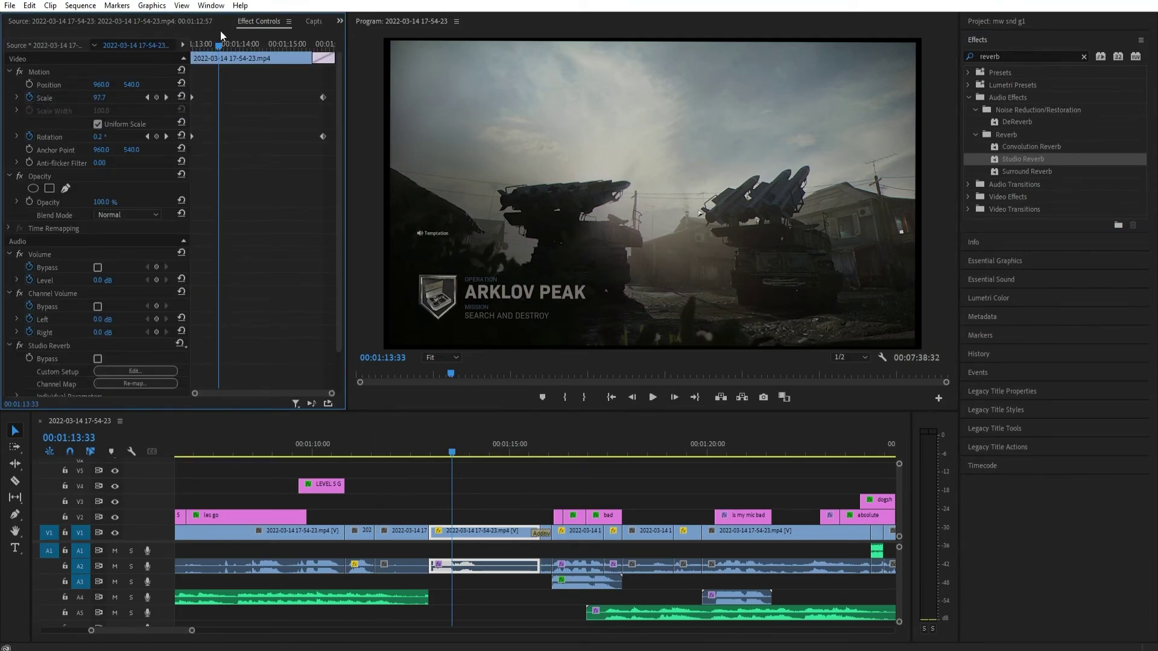
pyautogui.moveTo(222, 48); pyautogui.dragTo(180, 41)
pyautogui.scroll(-2, 92, 221)
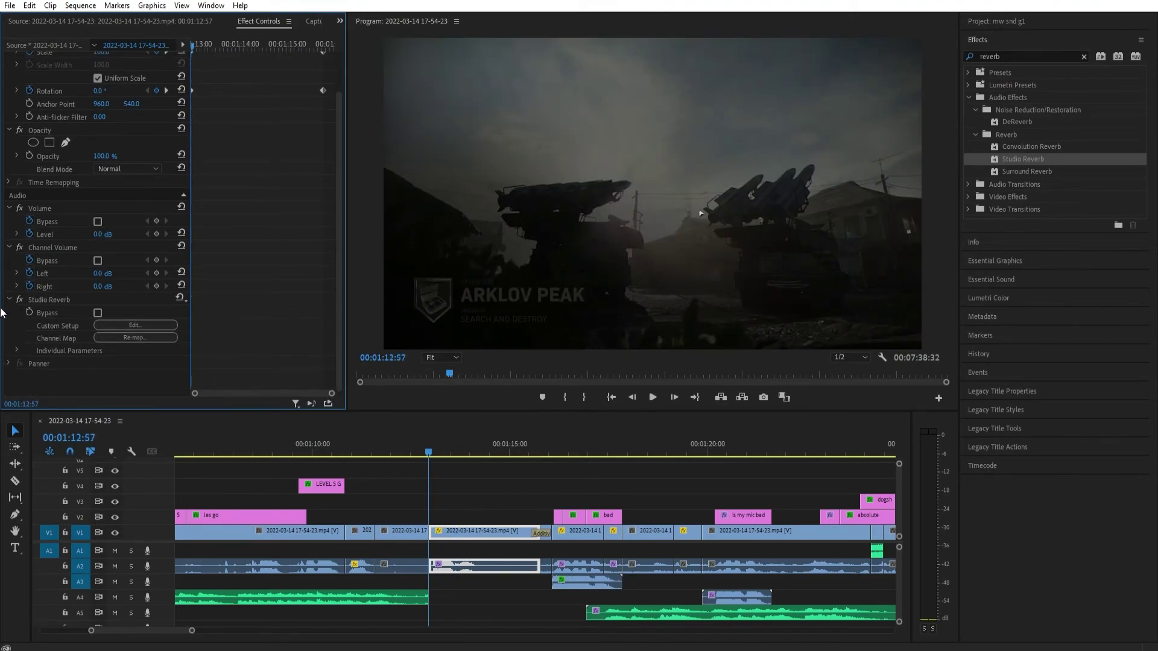
pyautogui.click(38, 302)
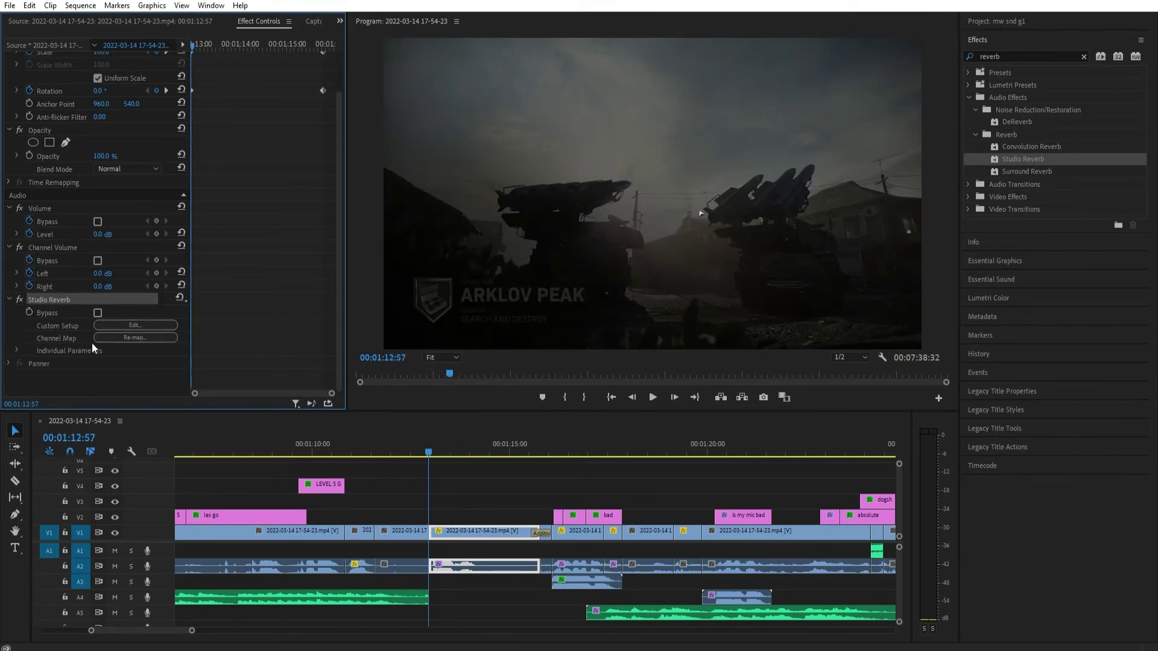
pyautogui.click(133, 326)
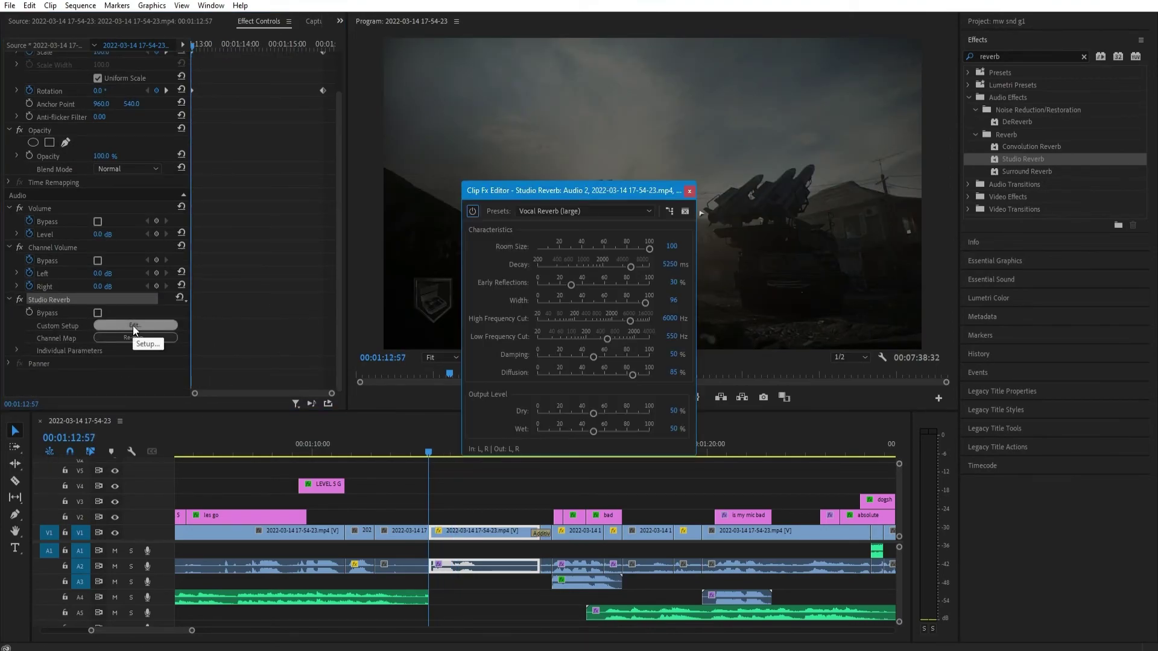
pyautogui.click(568, 214)
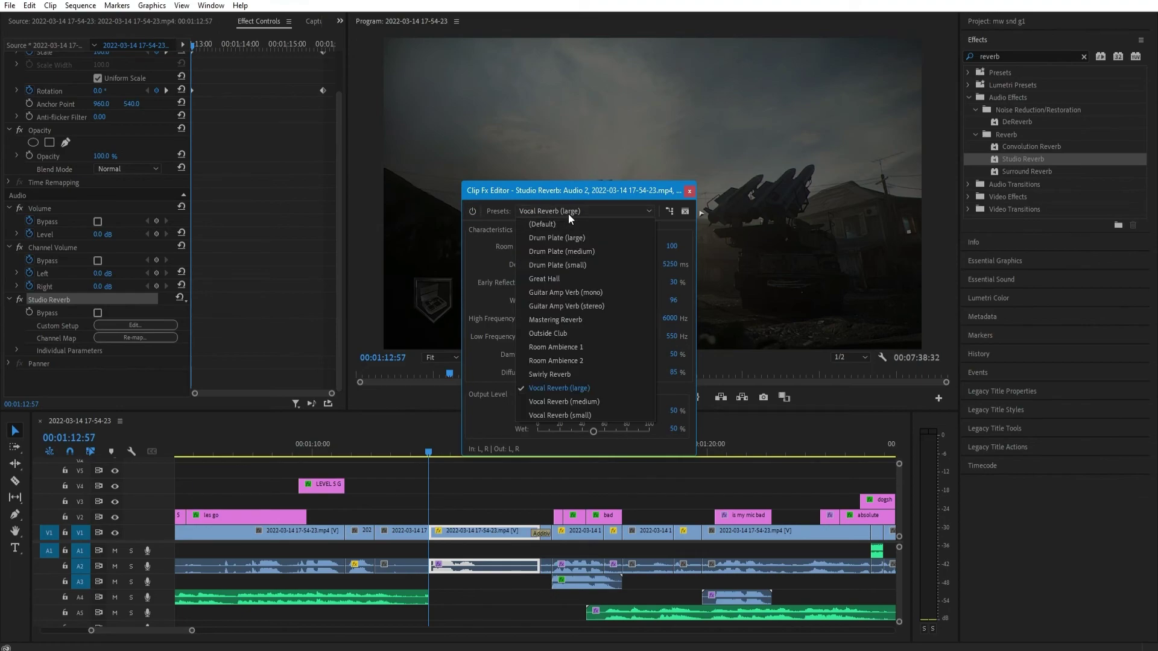
pyautogui.click(587, 390)
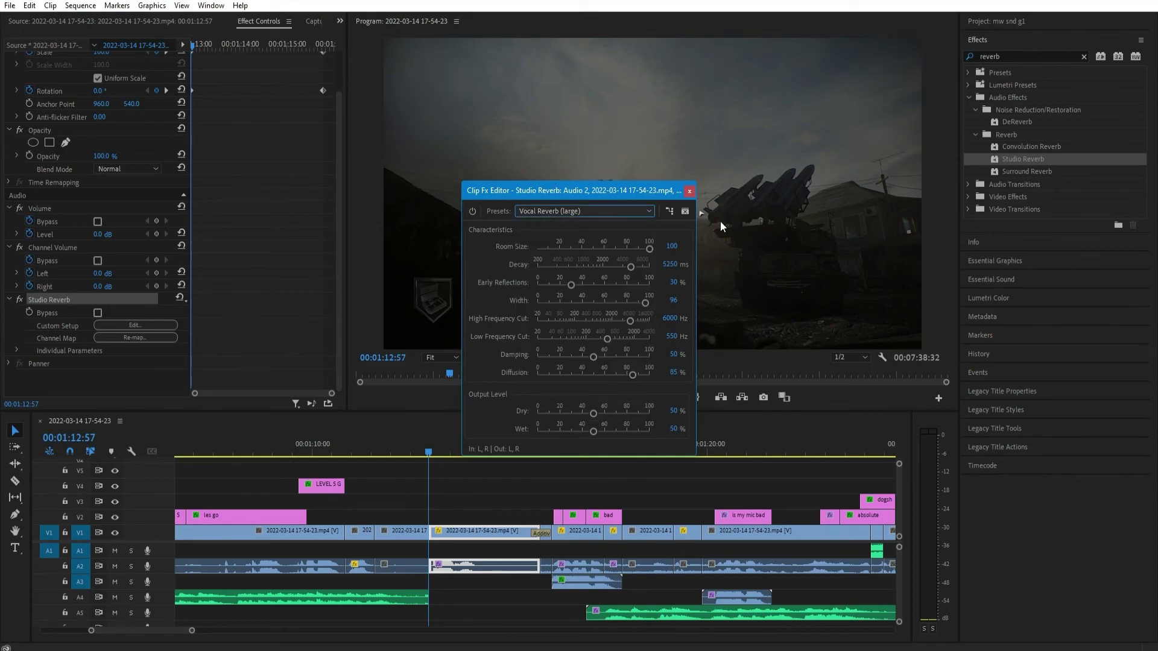
pyautogui.click(690, 191)
# Play the reverb-treated intro clip from 00:01:12:45 and stop at 00:01:16:01.
pyautogui.click(452, 463)
pyautogui.click(422, 446)
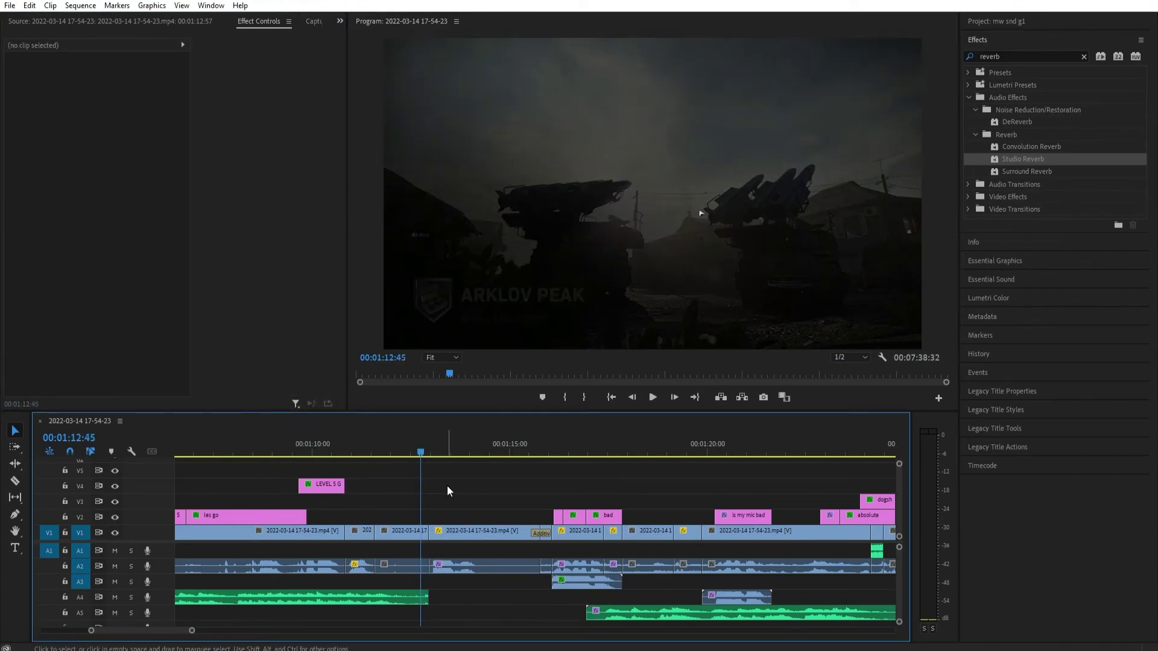
pyautogui.press('space')
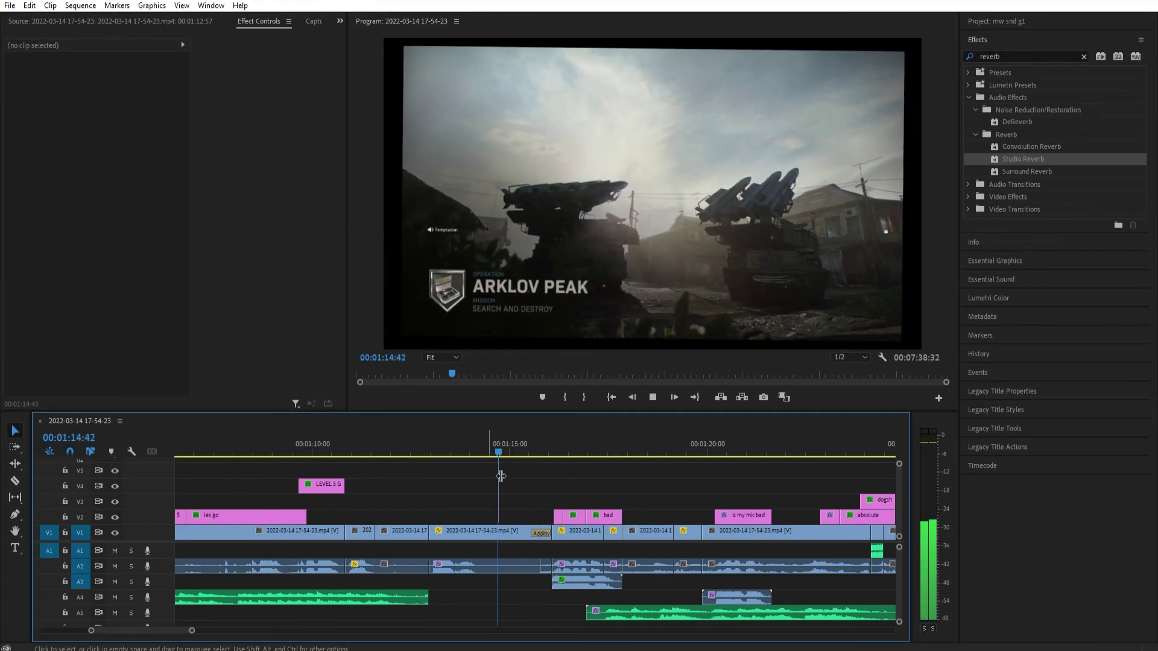
pyautogui.press('space')
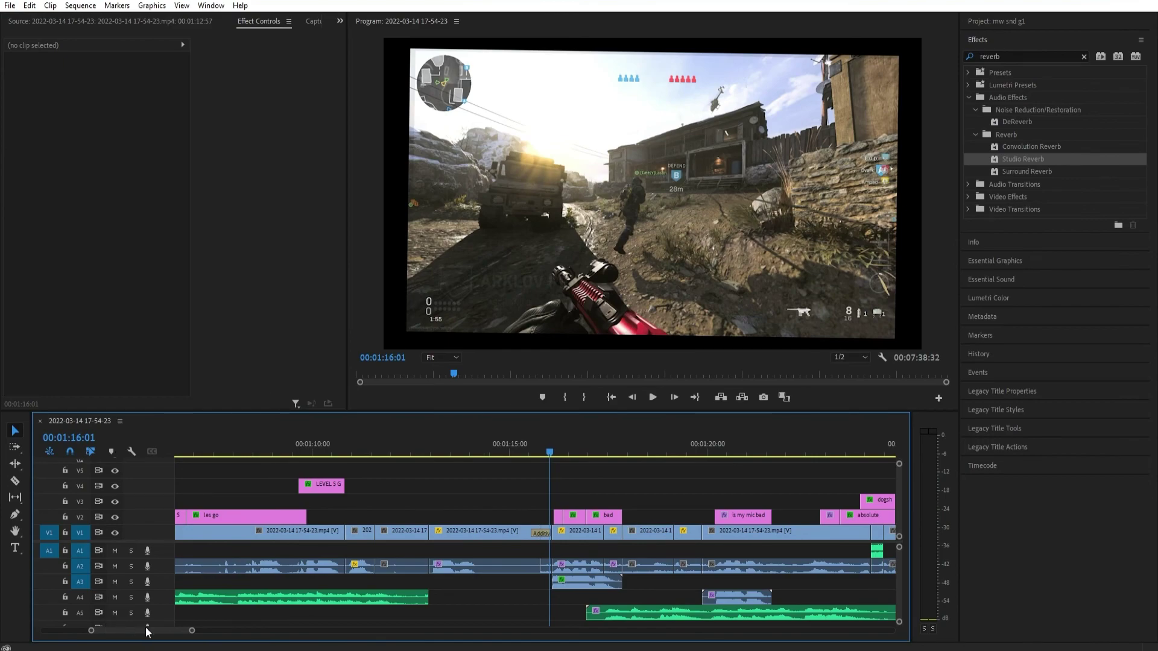
# Return the playhead to the start of the sequence and look over its opening minute of clips.
pyautogui.moveTo(191, 634); pyautogui.dragTo(252, 632)
pyautogui.press('Home')
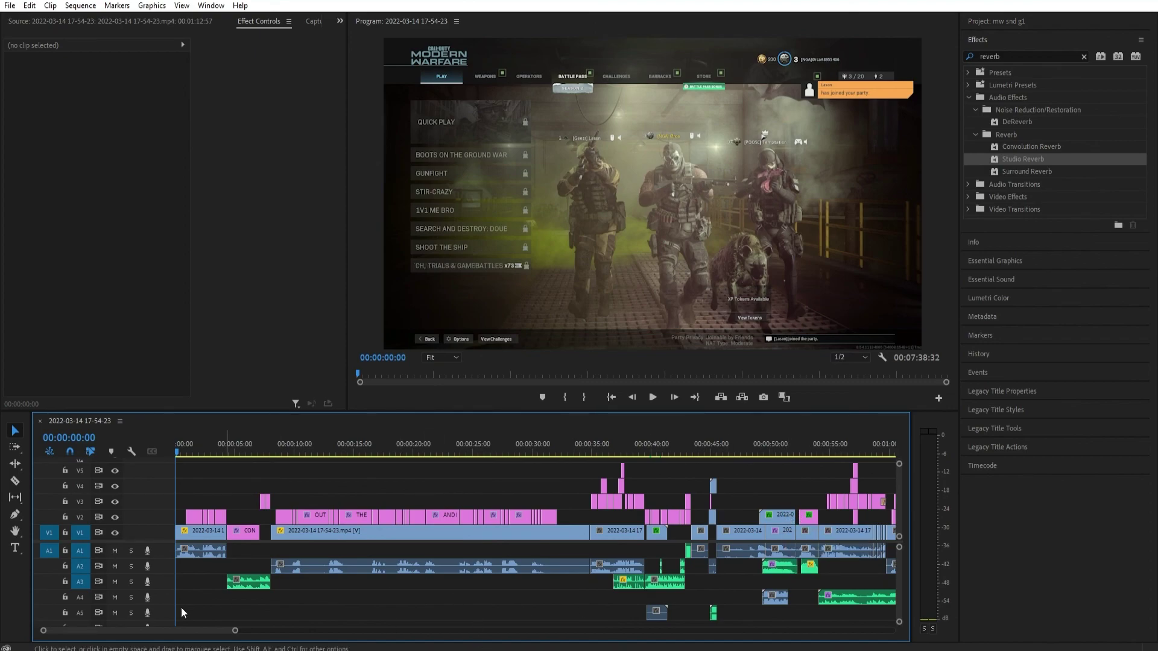
pyautogui.moveTo(234, 632); pyautogui.dragTo(633, 606)
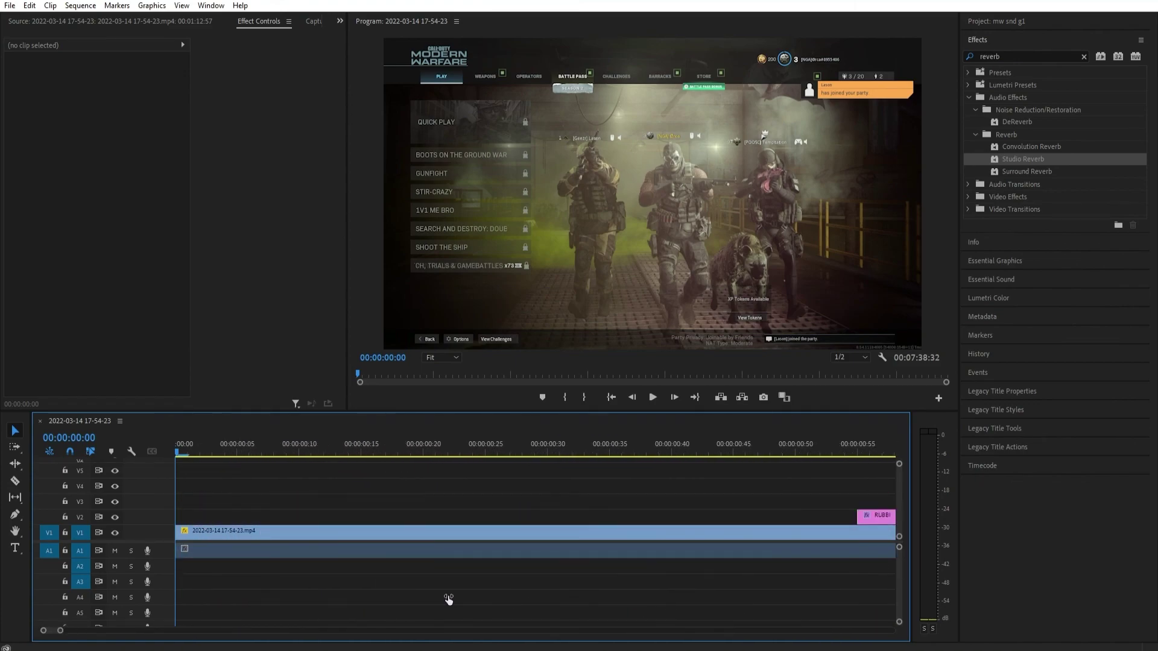
pyautogui.moveTo(458, 593); pyautogui.dragTo(626, 590)
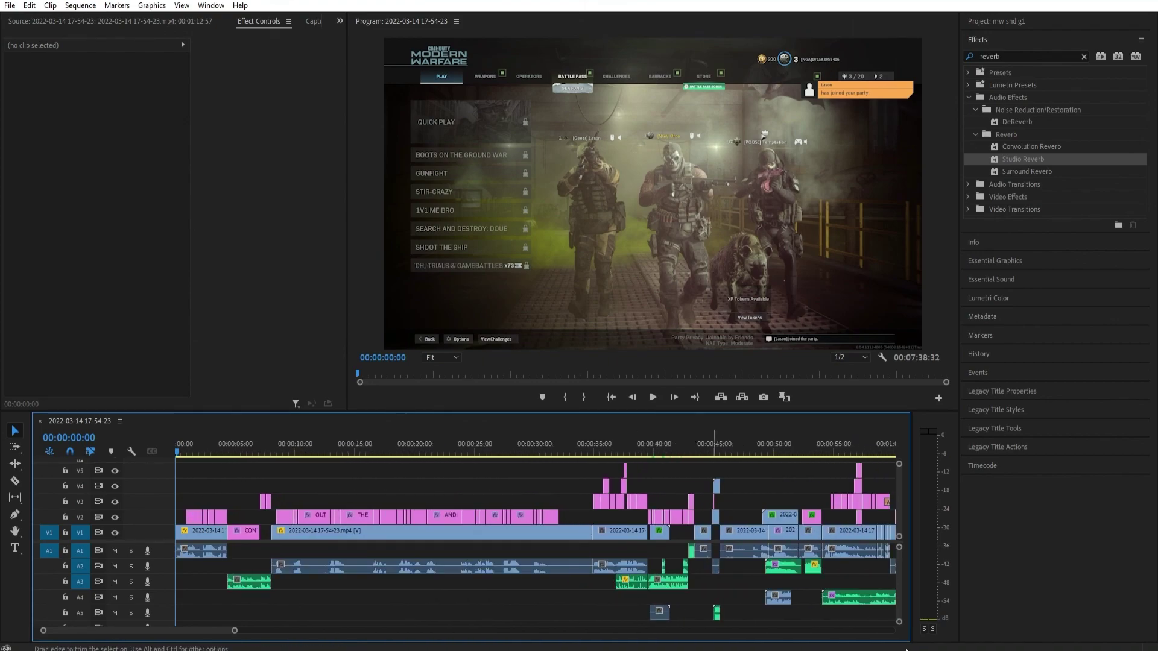